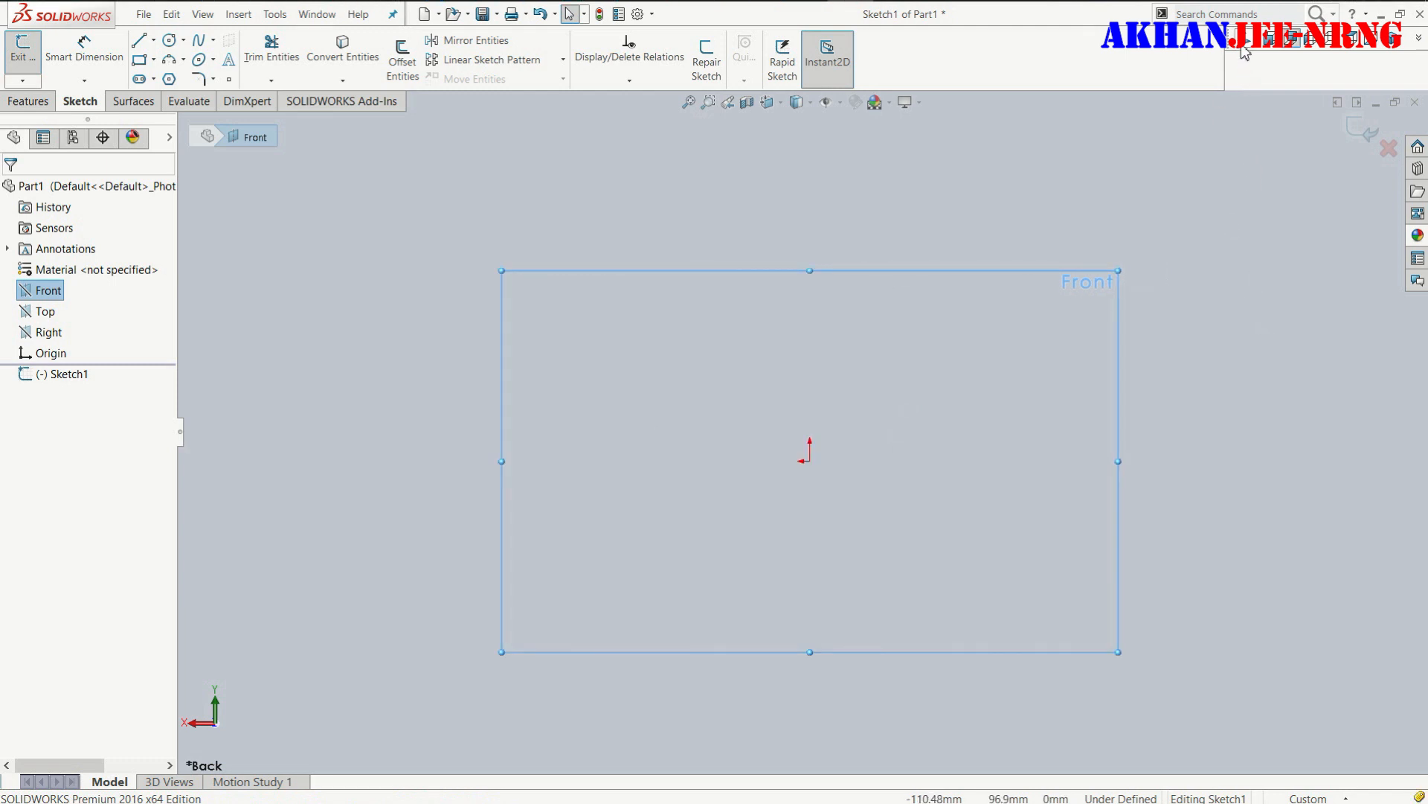
pyautogui.hotkey('ctrl', '1')
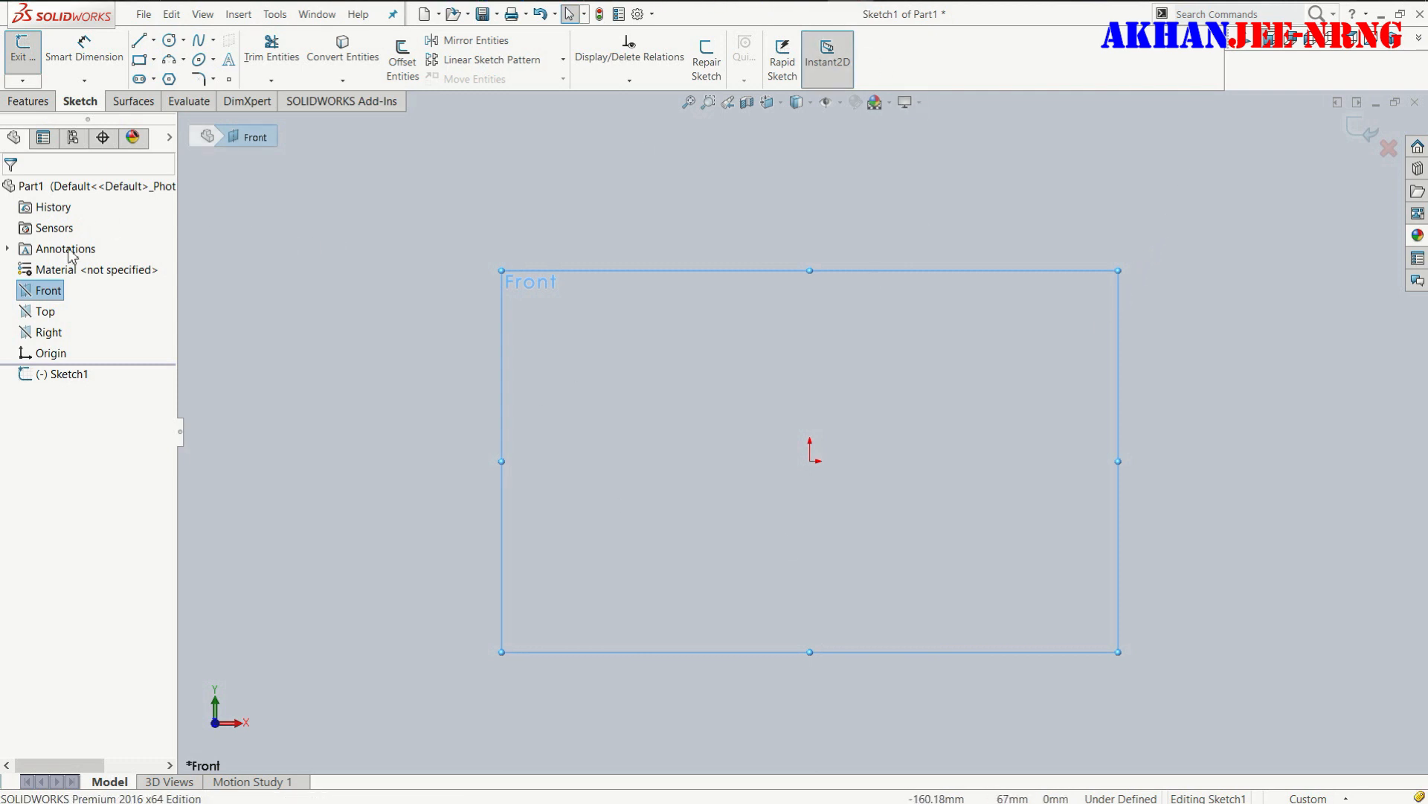
pyautogui.click(170, 41)
pyautogui.click(805, 459)
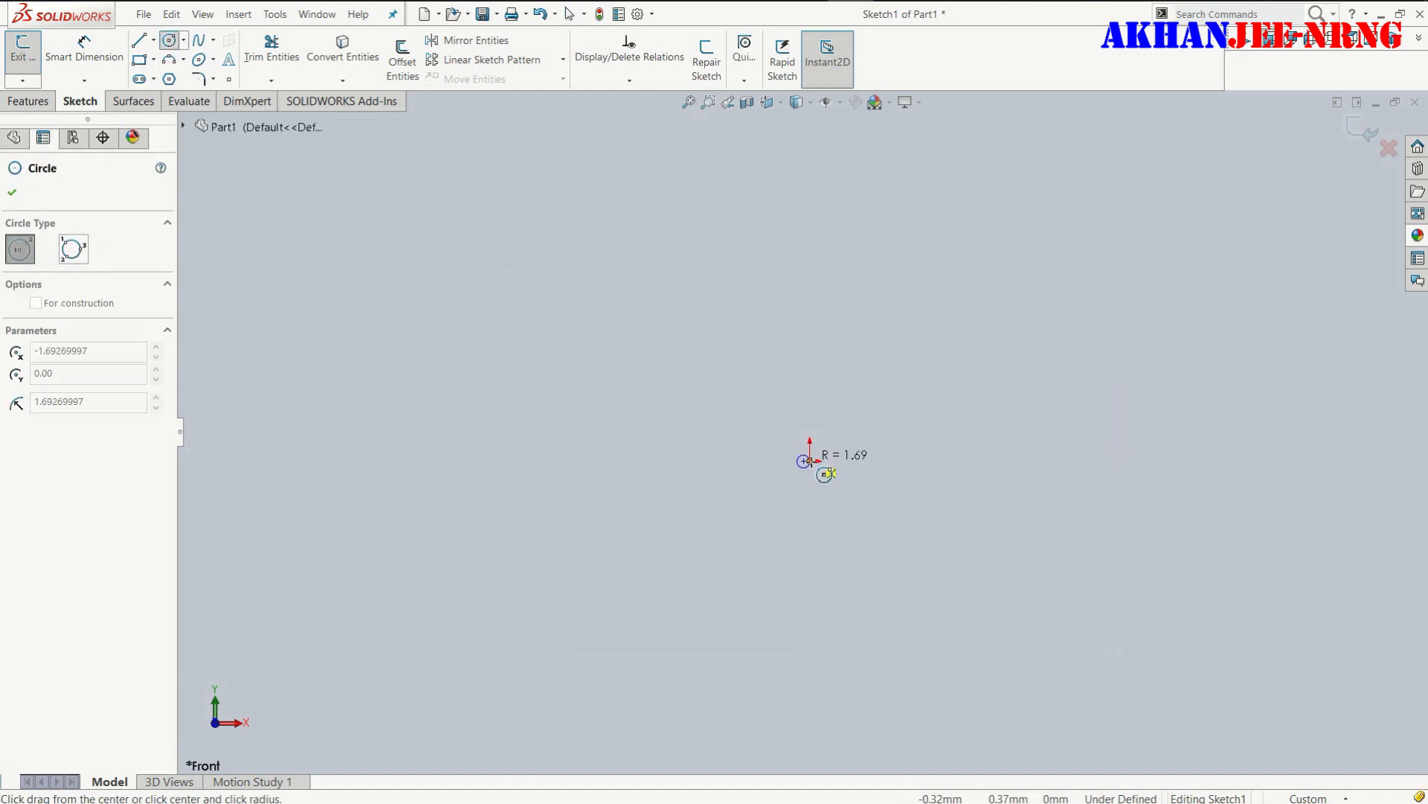
pyautogui.rightClick(612, 411)
pyautogui.click(645, 424)
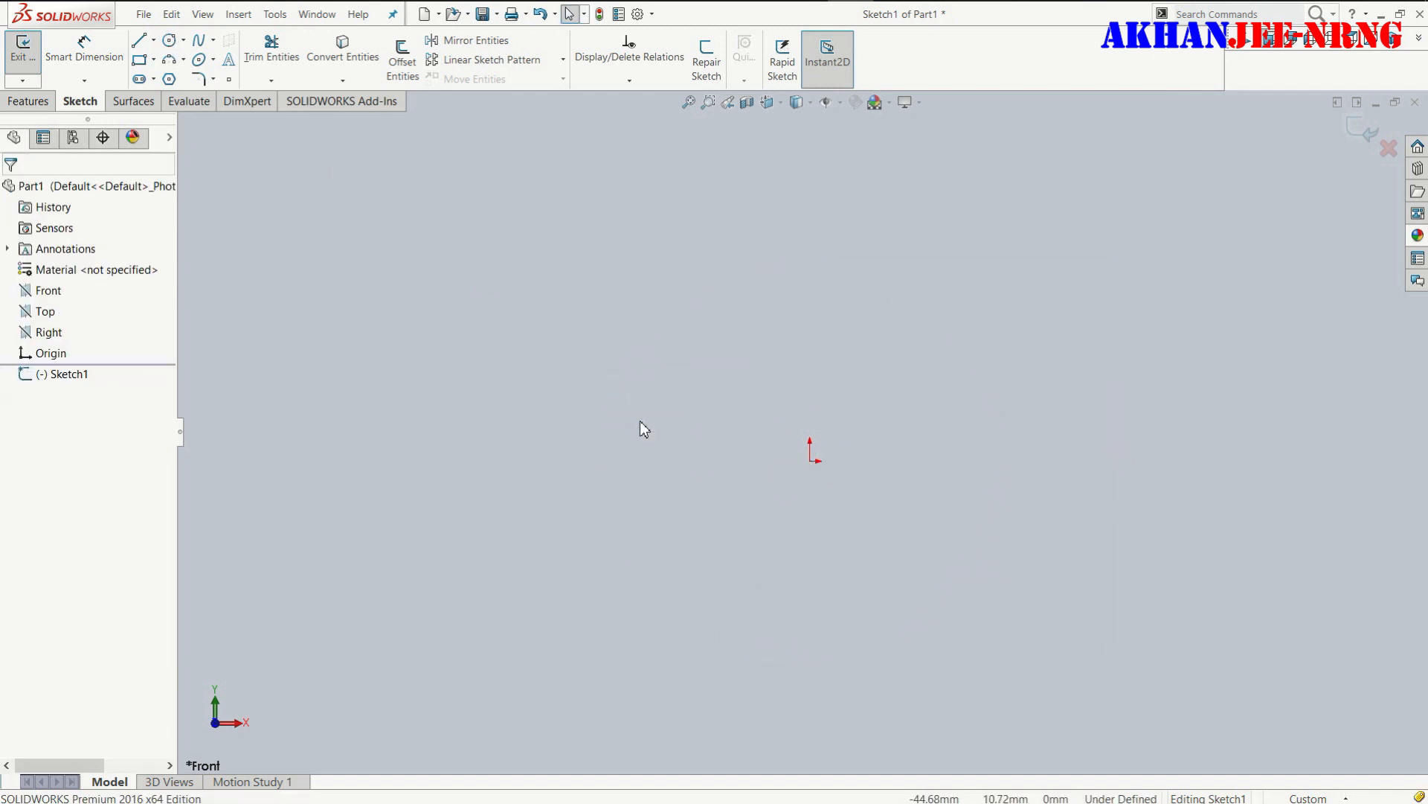
# - Sketch a circle of about 17 mm radius centred on the origin of the Front plane sketch
pyautogui.moveTo(464, 278); pyautogui.dragTo(470, 302, button='right')
pyautogui.moveTo(596, 223); pyautogui.dragTo(662, 228, button='right')
pyautogui.click(811, 461)
pyautogui.click(890, 485)
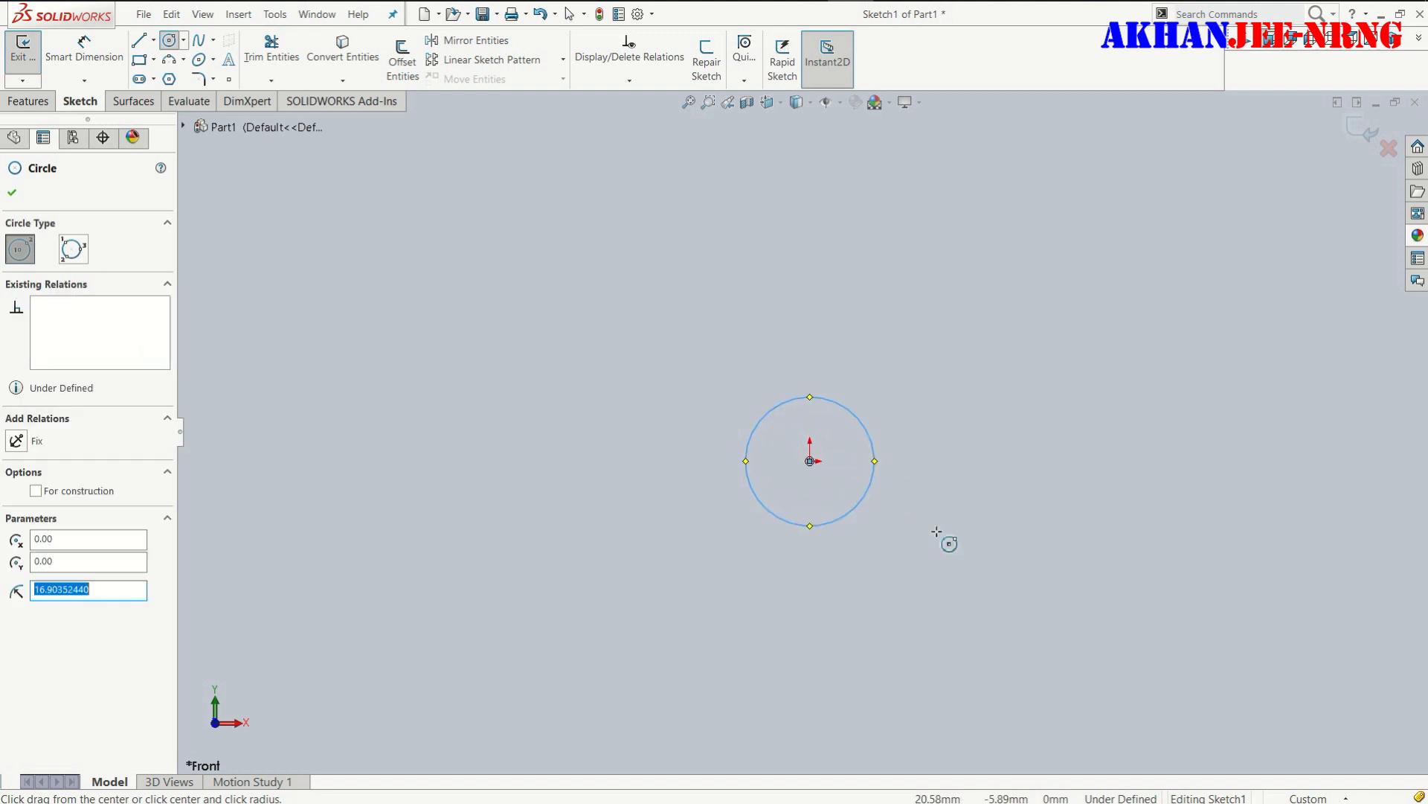
# - Dimension the circle's diameter as 100 mm and set the document's unit system to MMGS
pyautogui.moveTo(1004, 400); pyautogui.dragTo(1011, 357, button='right')
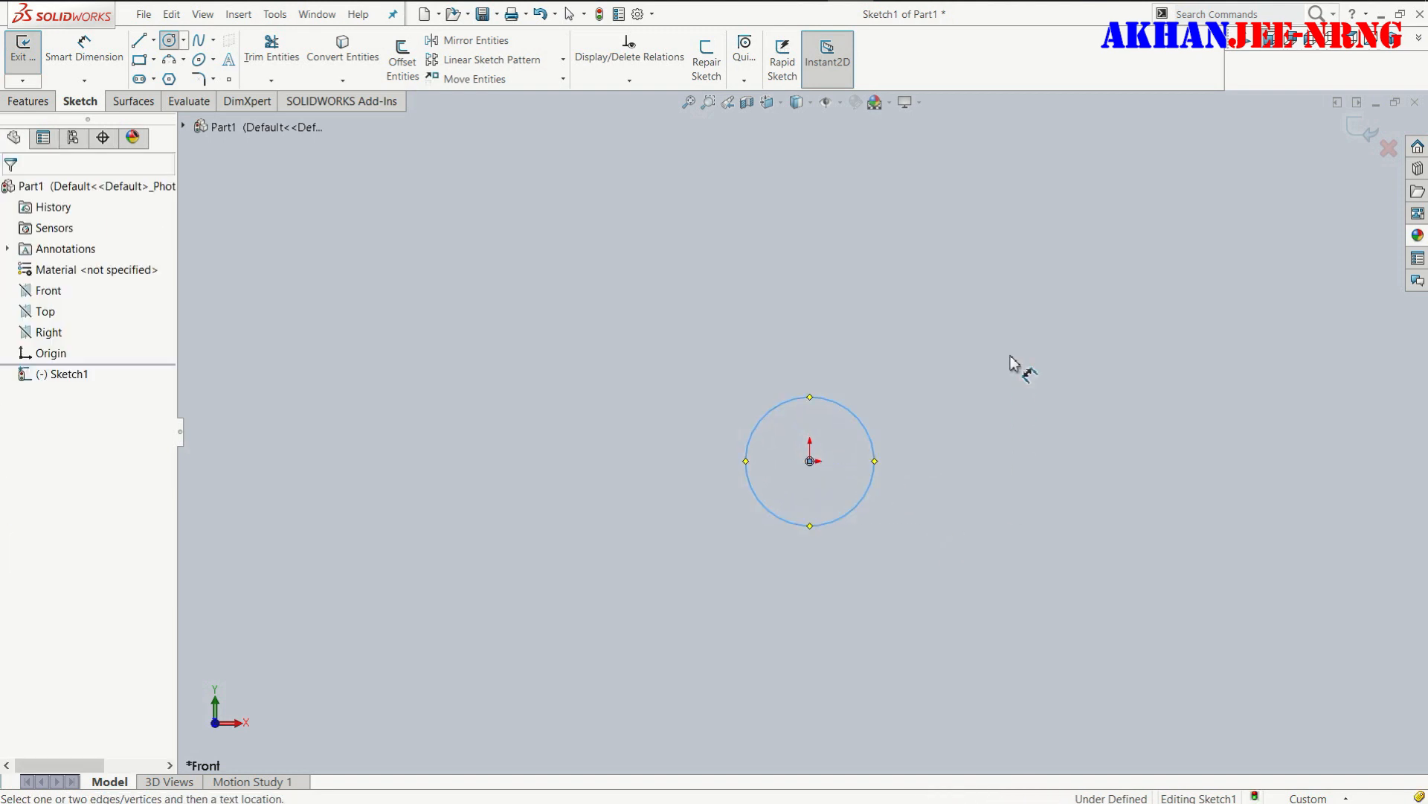
pyautogui.click(876, 464)
pyautogui.click(992, 480)
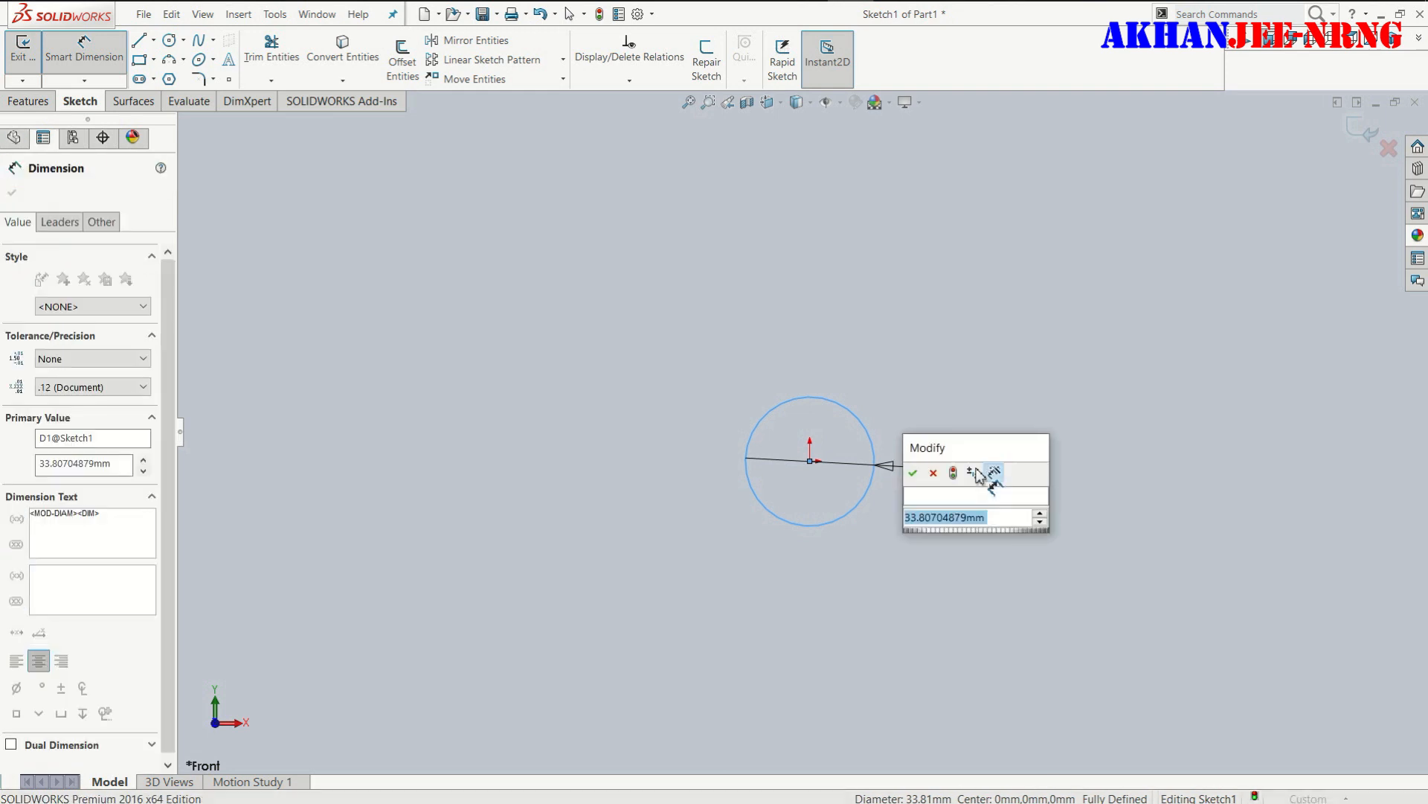
pyautogui.write('100')
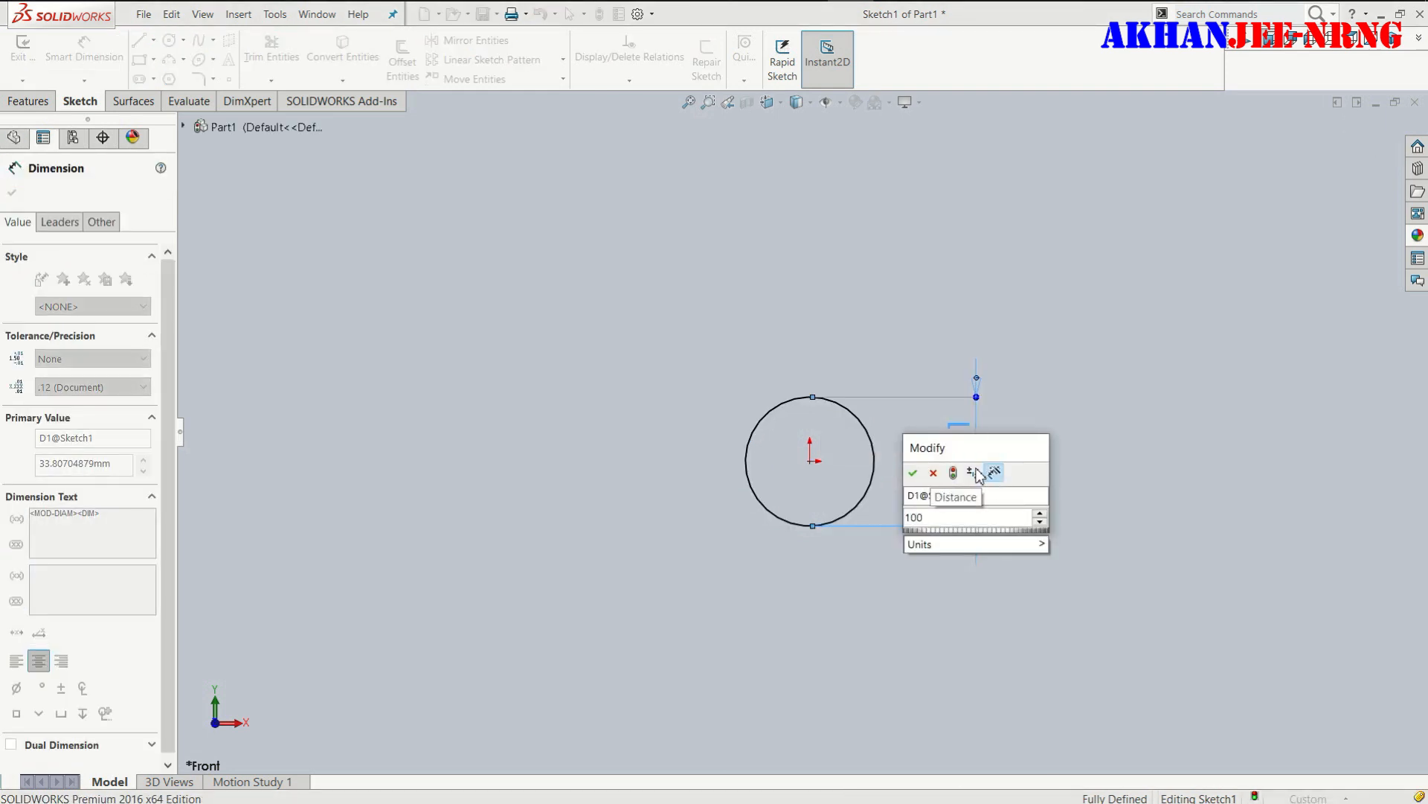
pyautogui.press('Return')
pyautogui.click(1309, 798)
pyautogui.click(1279, 714)
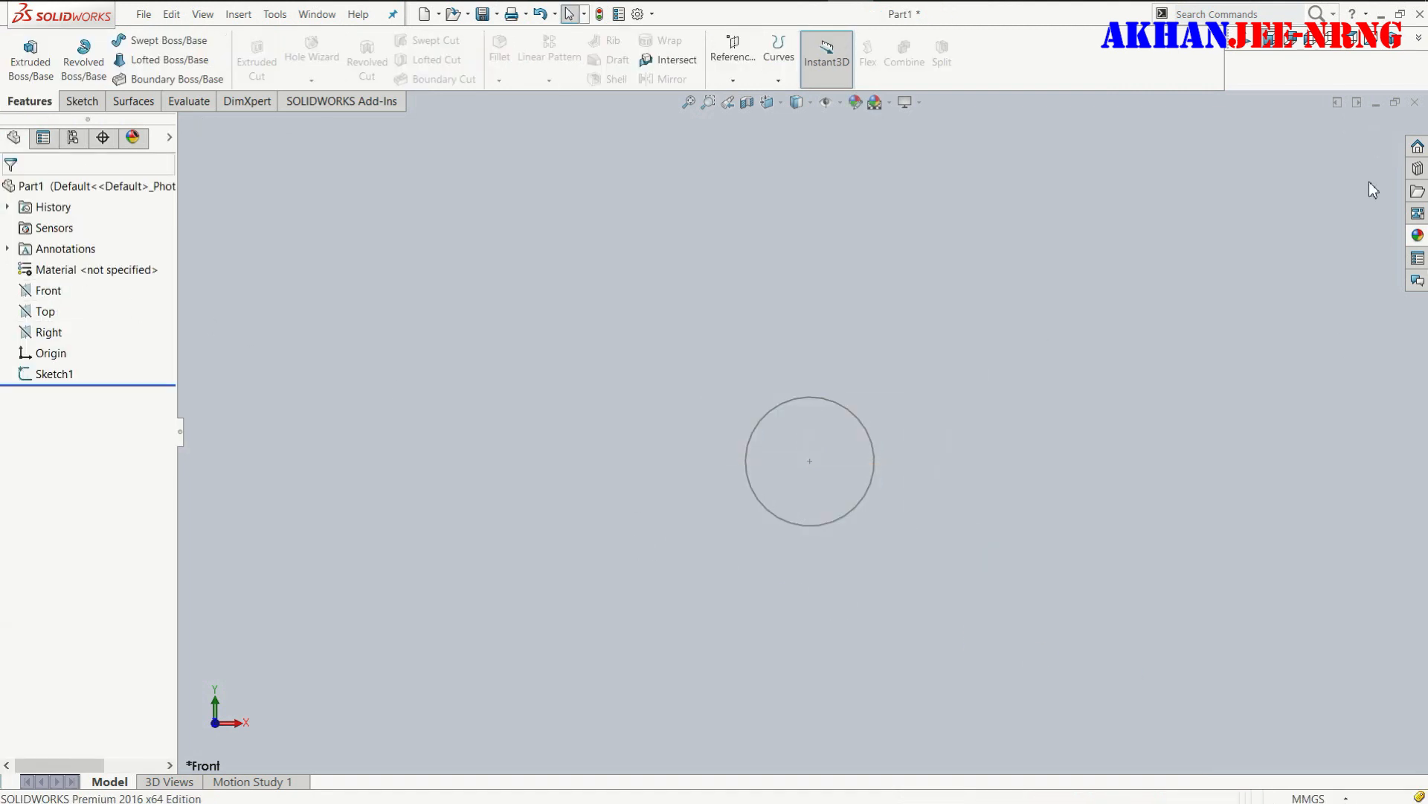
# - Start a new sketch on the Top plane, viewed face-on
pyautogui.click(49, 315)
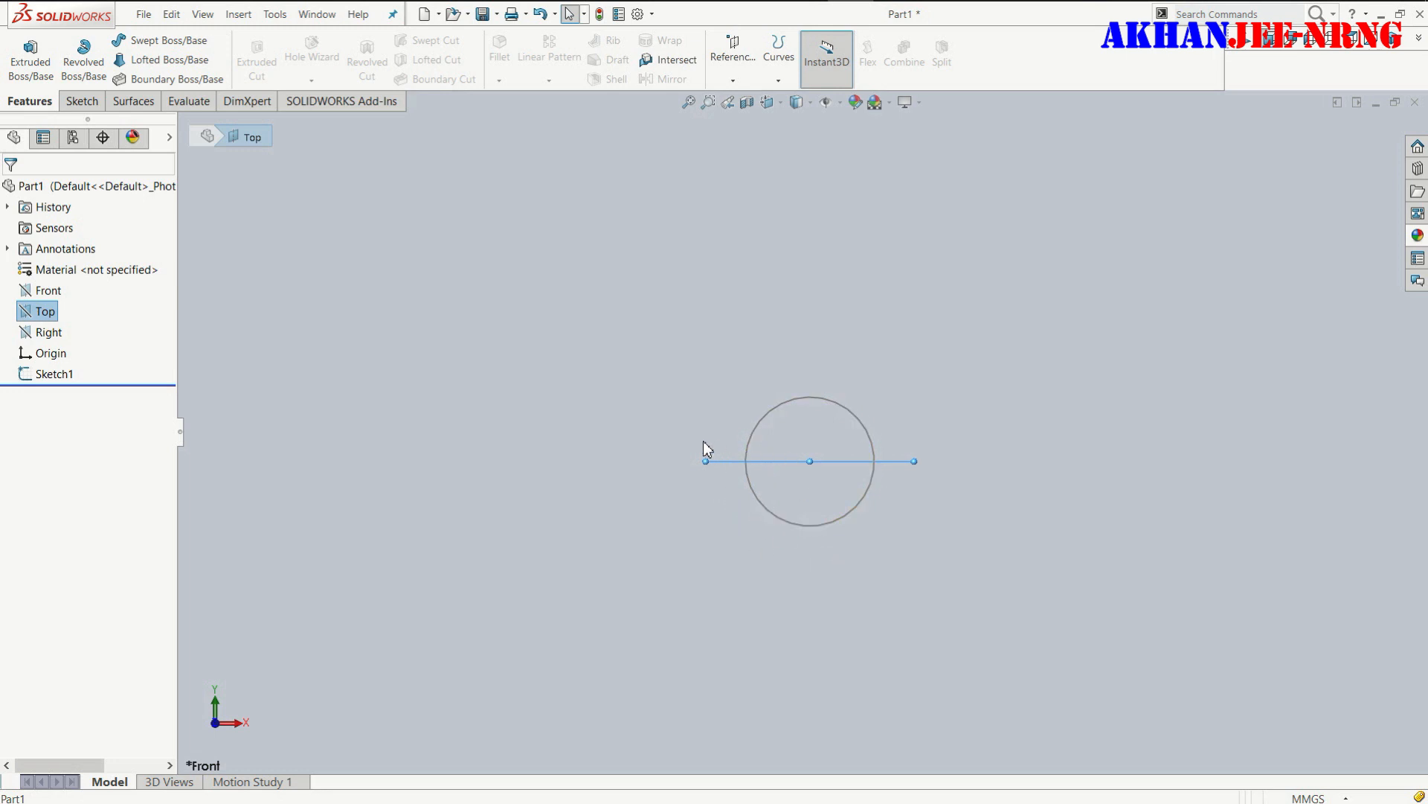
pyautogui.click(37, 312)
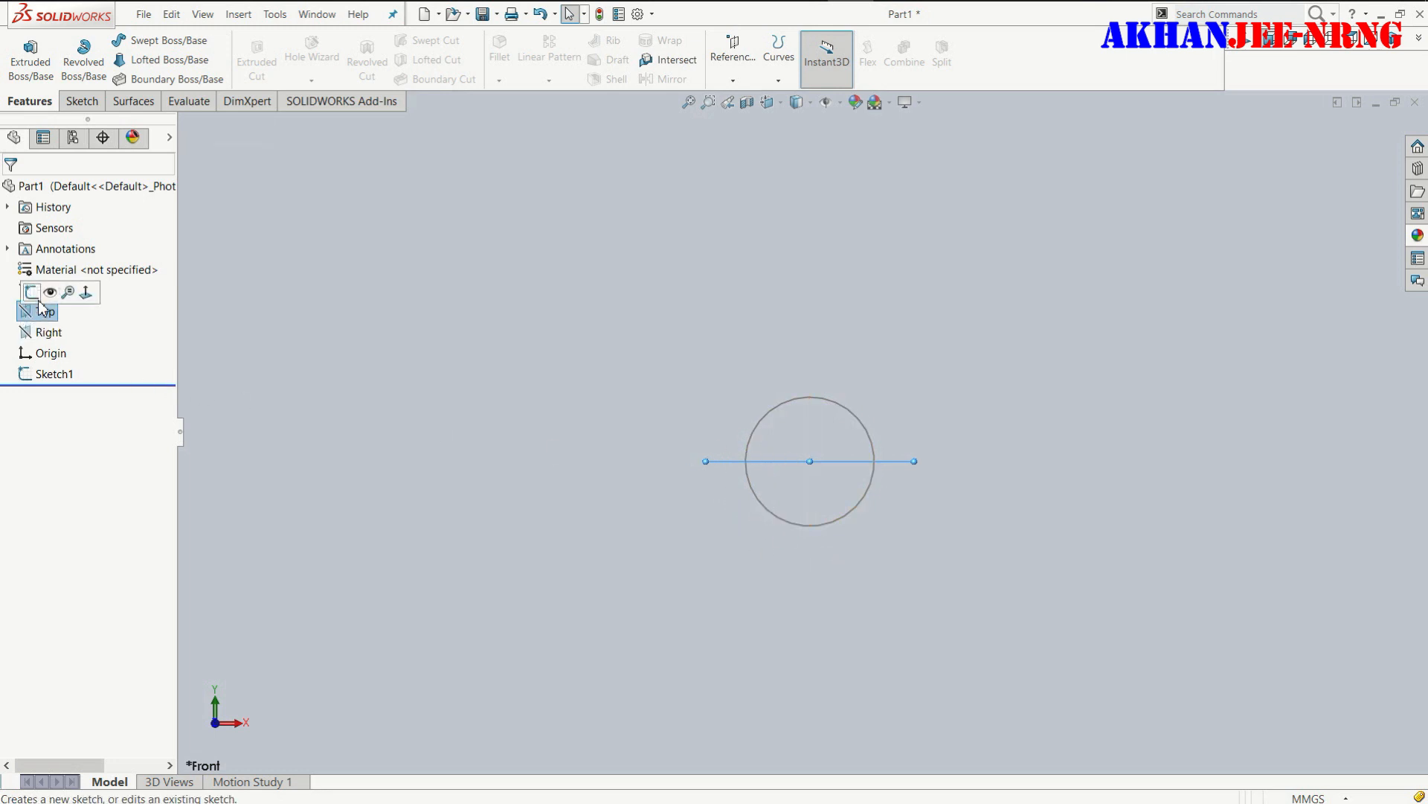
pyautogui.click(30, 292)
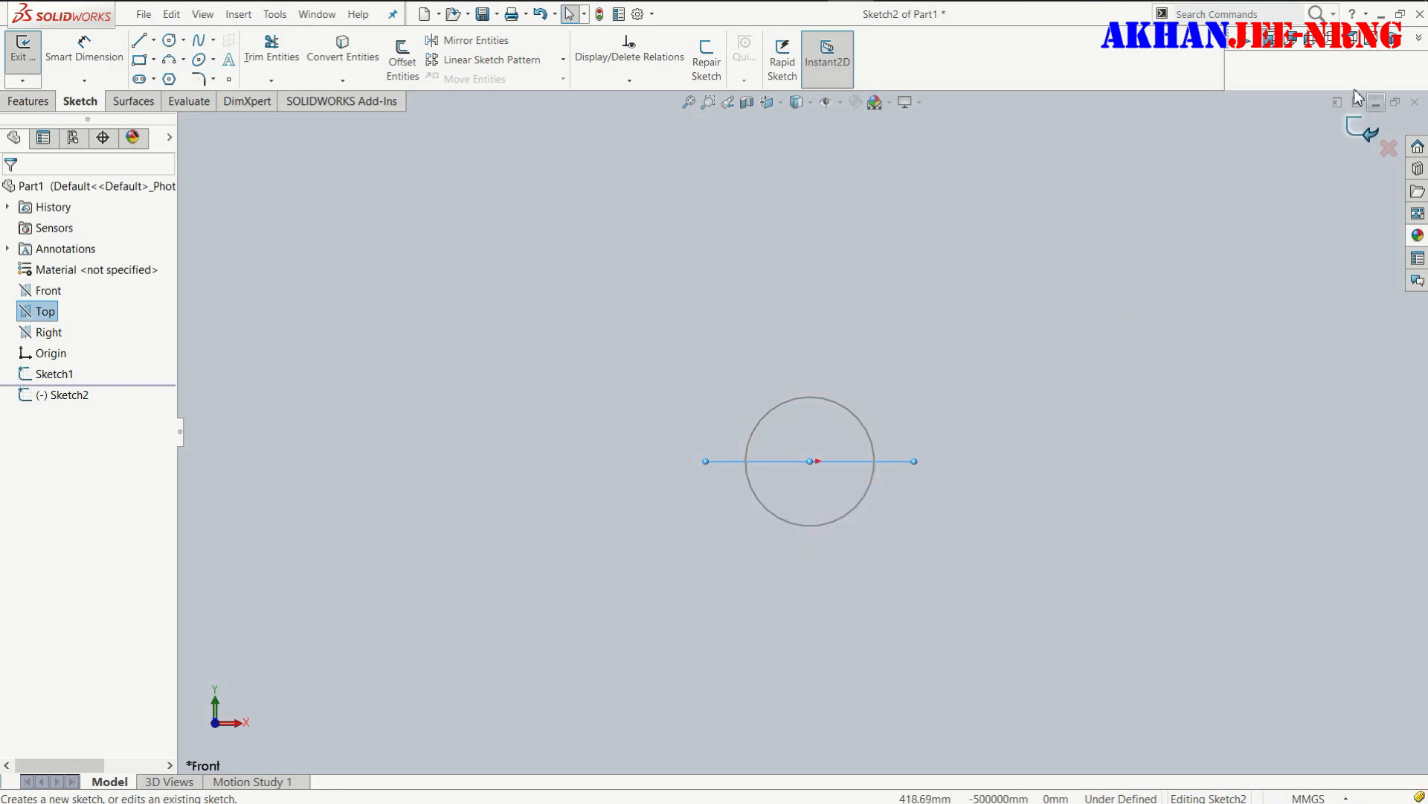
pyautogui.click(1245, 41)
pyautogui.scroll(2, 893, 376)
pyautogui.scroll(-2, 896, 377)
pyautogui.scroll(5, 862, 386)
pyautogui.scroll(-4, 1056, 264)
pyautogui.scroll(5, 1034, 275)
pyautogui.scroll(3, 1004, 324)
pyautogui.keyDown('ctrl'); pyautogui.moveTo(1007, 316); pyautogui.dragTo(898, 393, button='middle'); pyautogui.keyUp('ctrl')
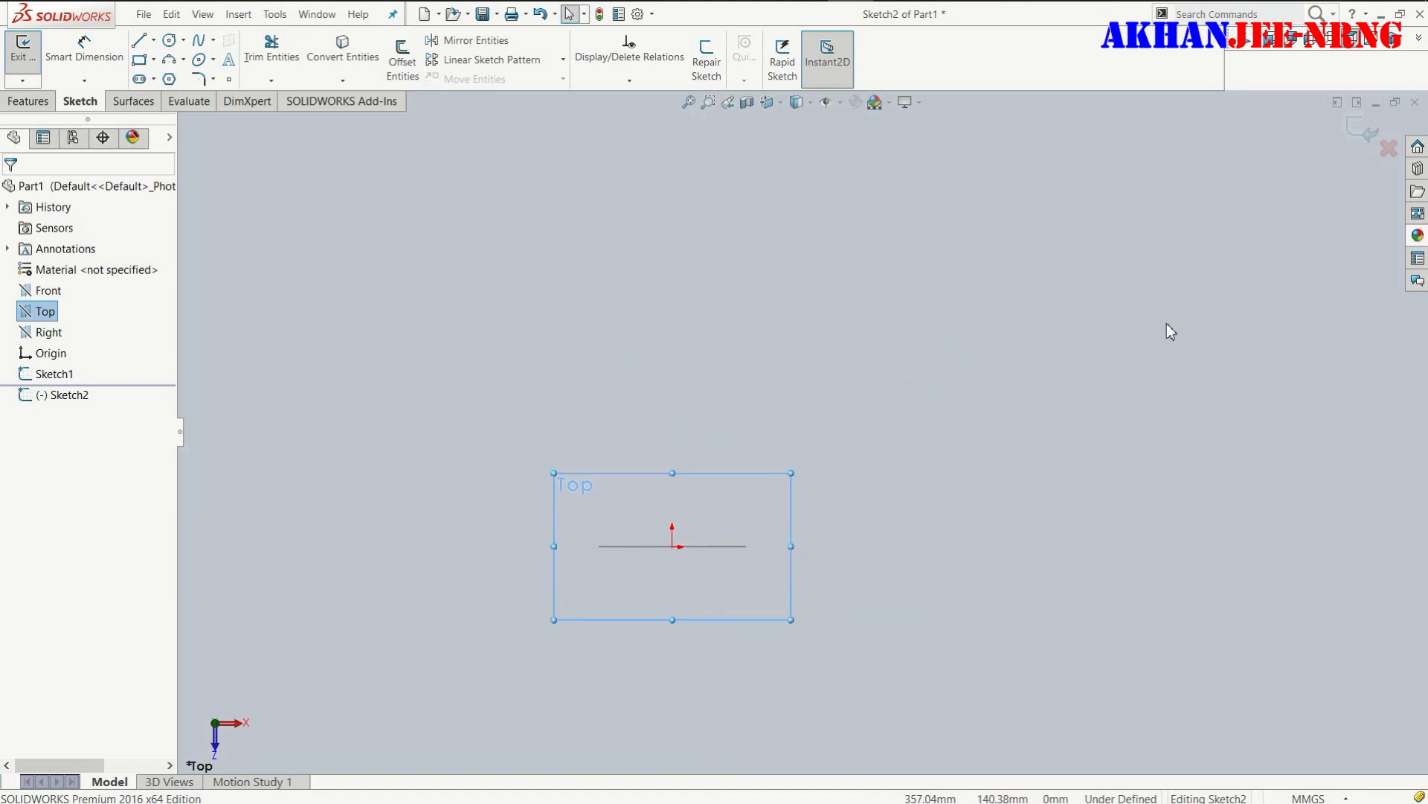
# - Draw a vertical line about 113 mm long upward from the origin
pyautogui.click(140, 43)
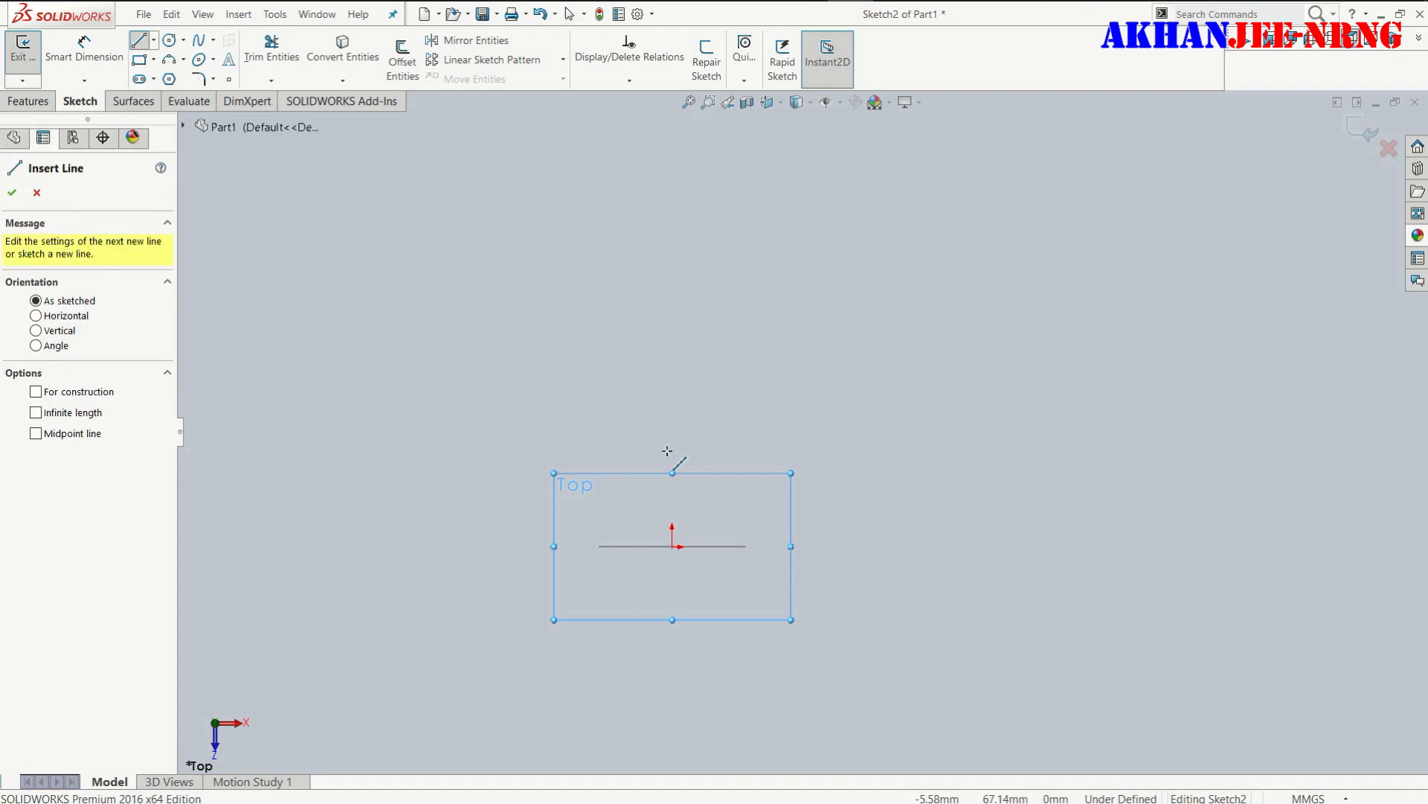
pyautogui.click(673, 546)
pyautogui.click(674, 381)
pyautogui.rightClick(513, 307)
pyautogui.click(544, 323)
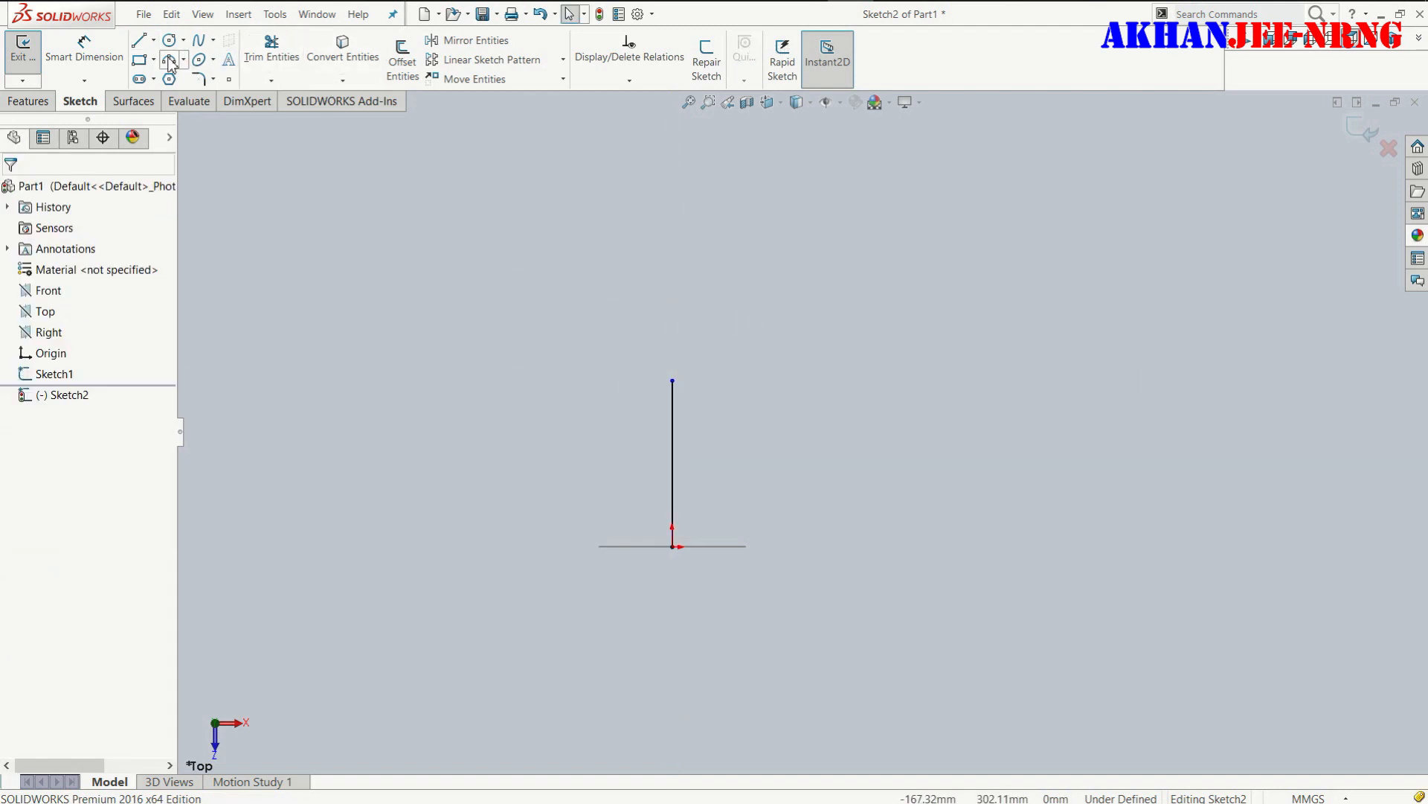
# - Add a three-point arc of 180° and about 61 mm radius, curving rightward from the vertical line's upper end
pyautogui.click(674, 380)
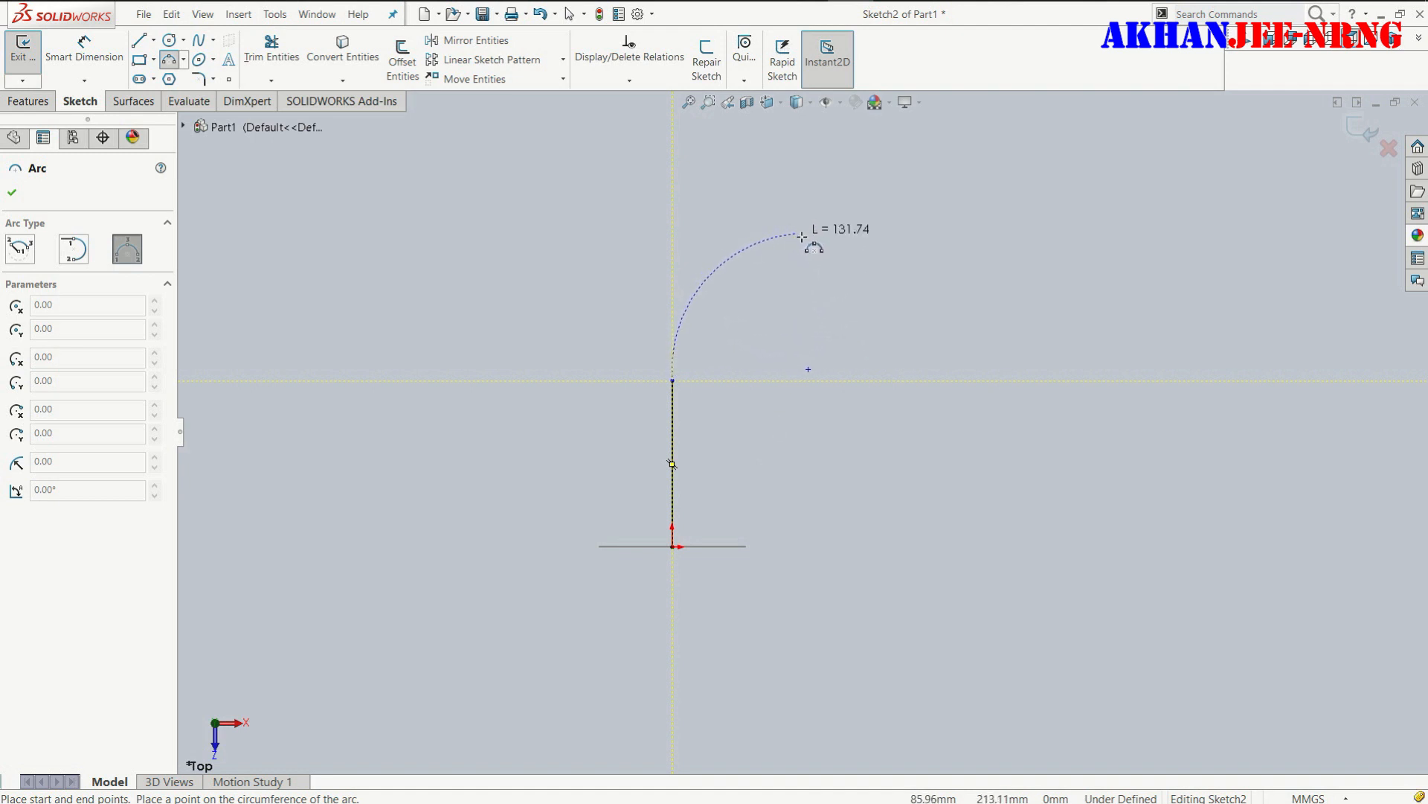
pyautogui.click(852, 379)
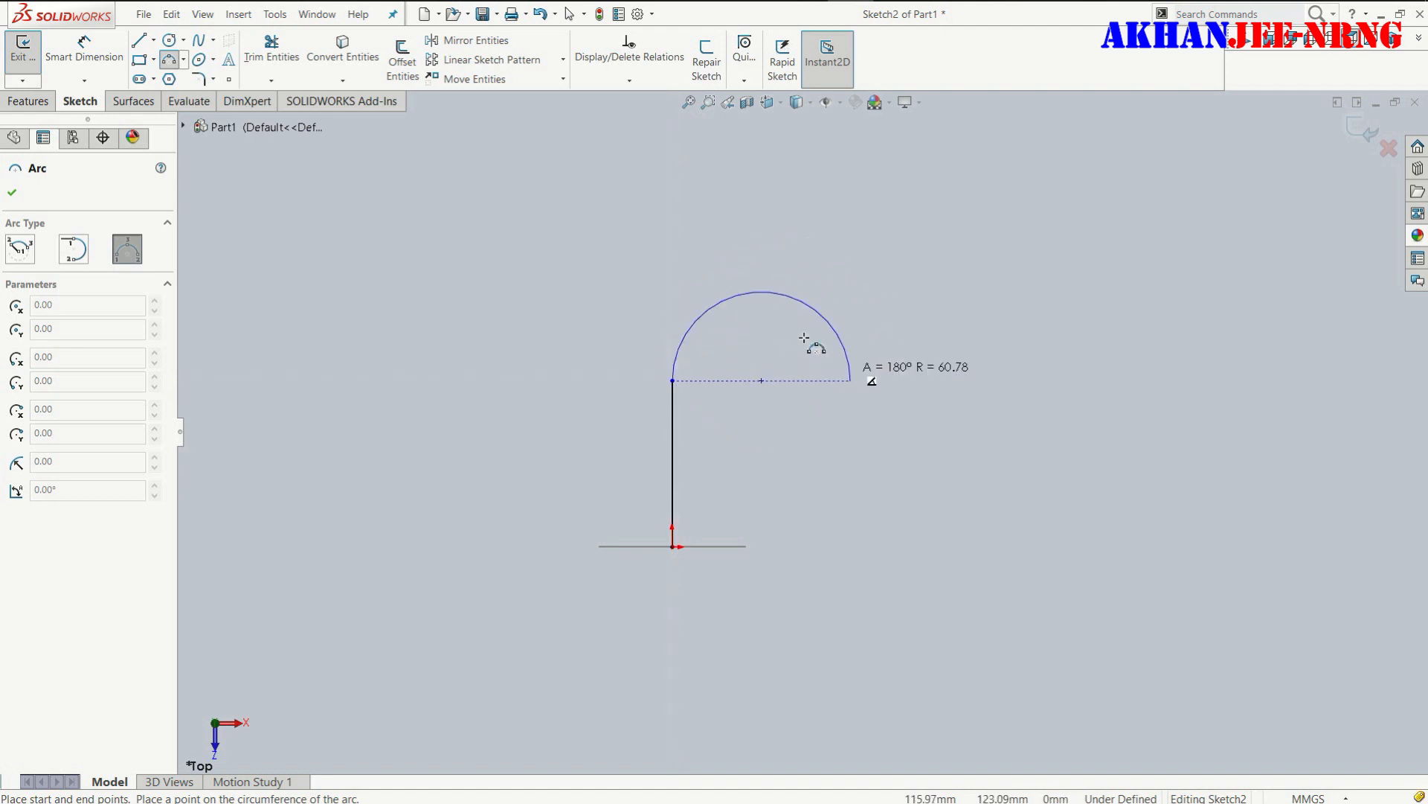
pyautogui.click(778, 293)
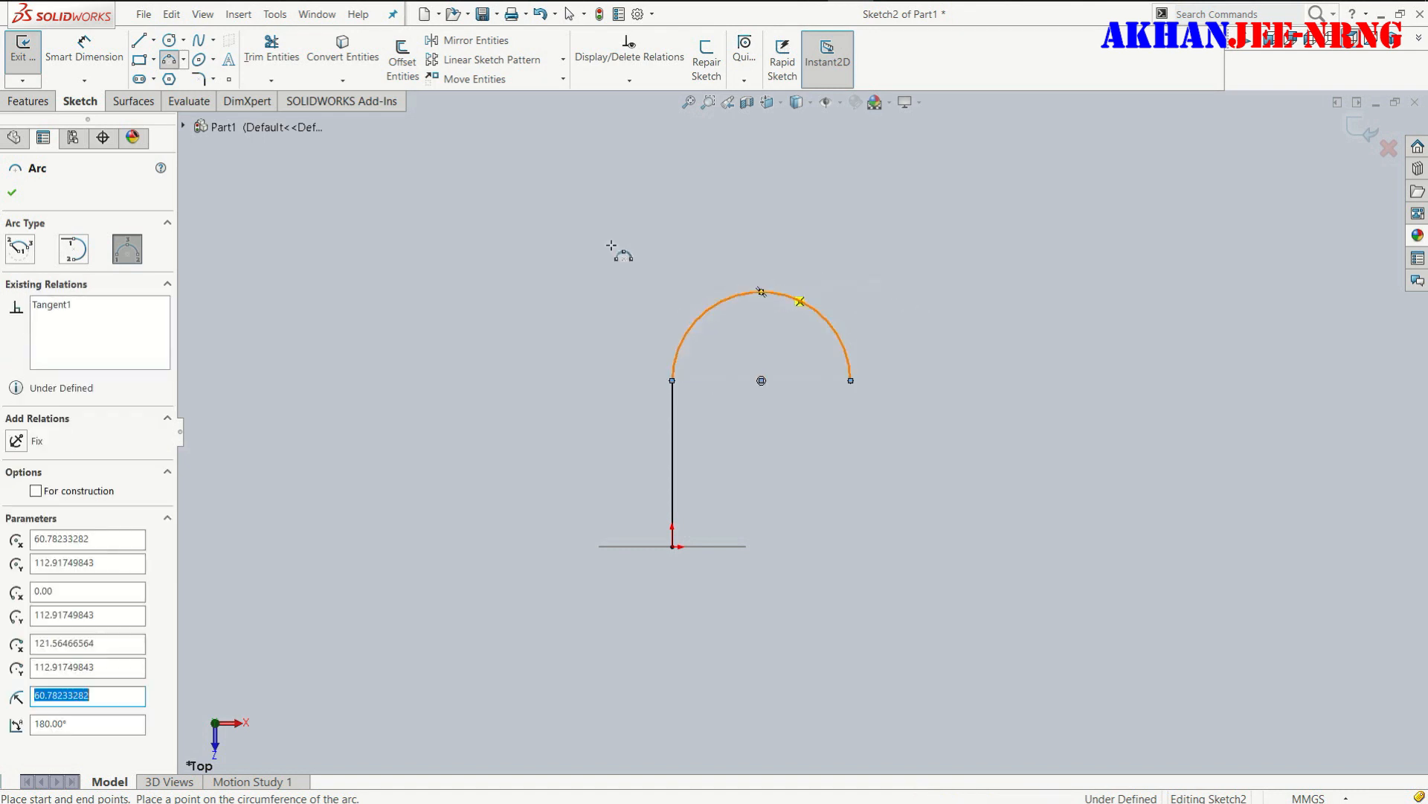
# - Draw a horizontal line about 149 mm long rightward from the arc's apex and trim away the arc's right half
pyautogui.click(138, 39)
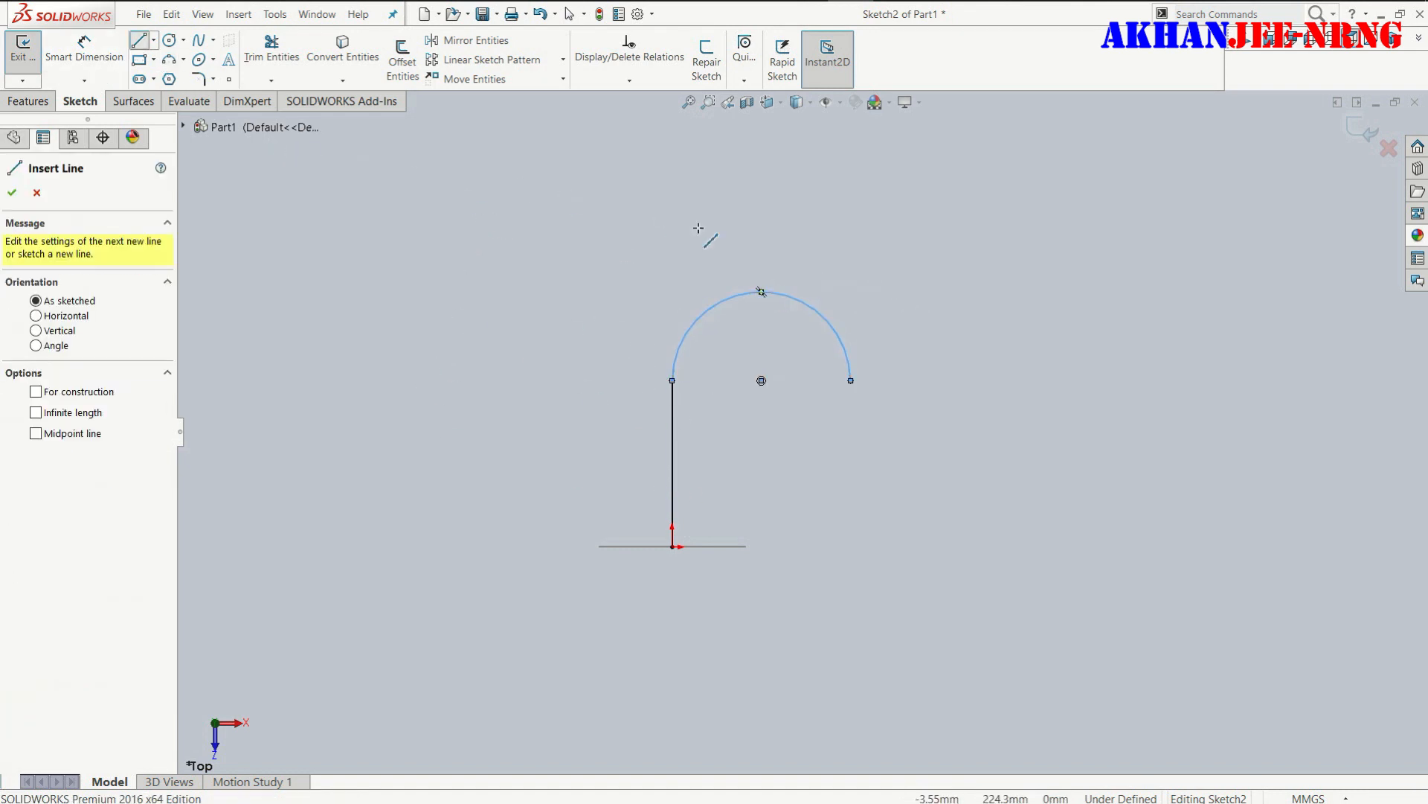
pyautogui.click(761, 292)
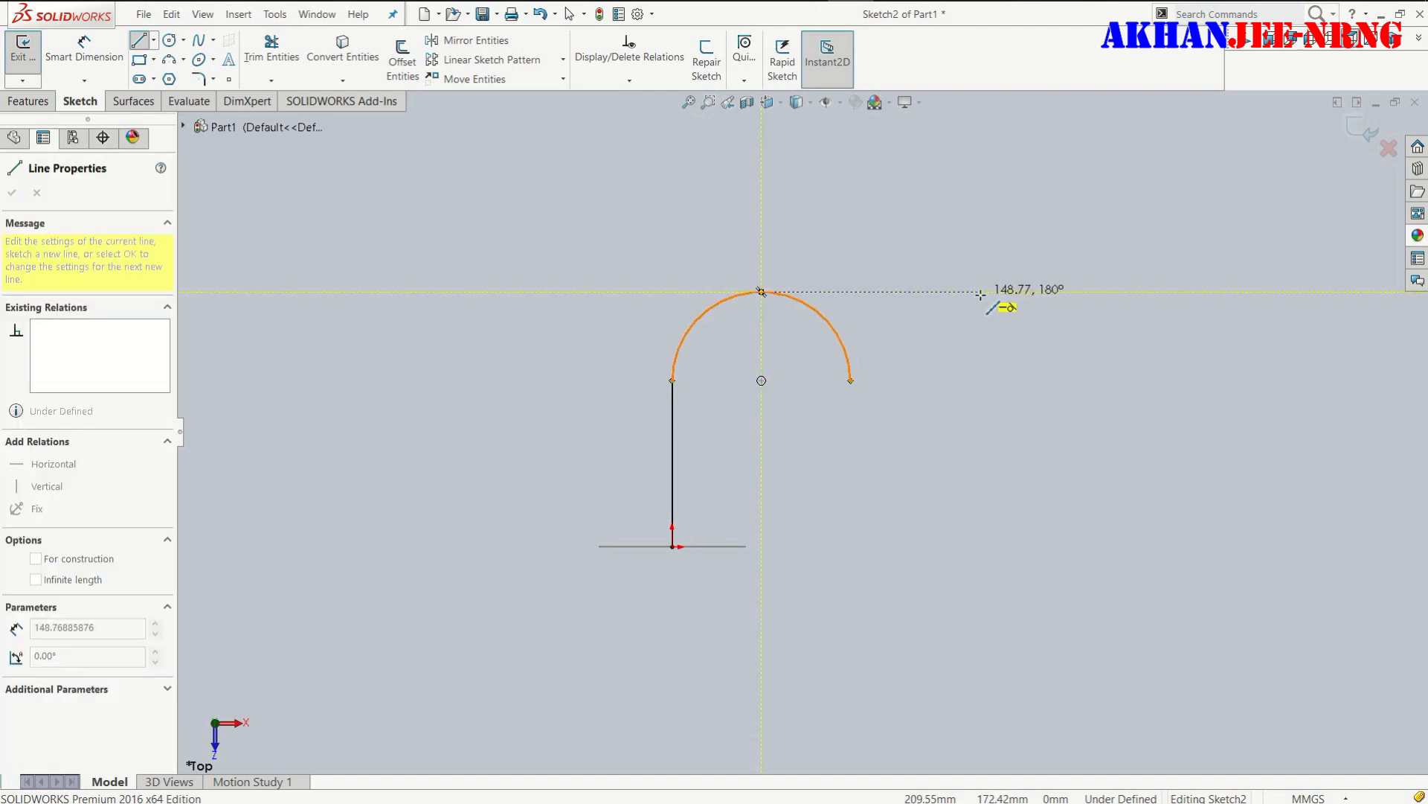
pyautogui.click(980, 291)
pyautogui.press('Escape')
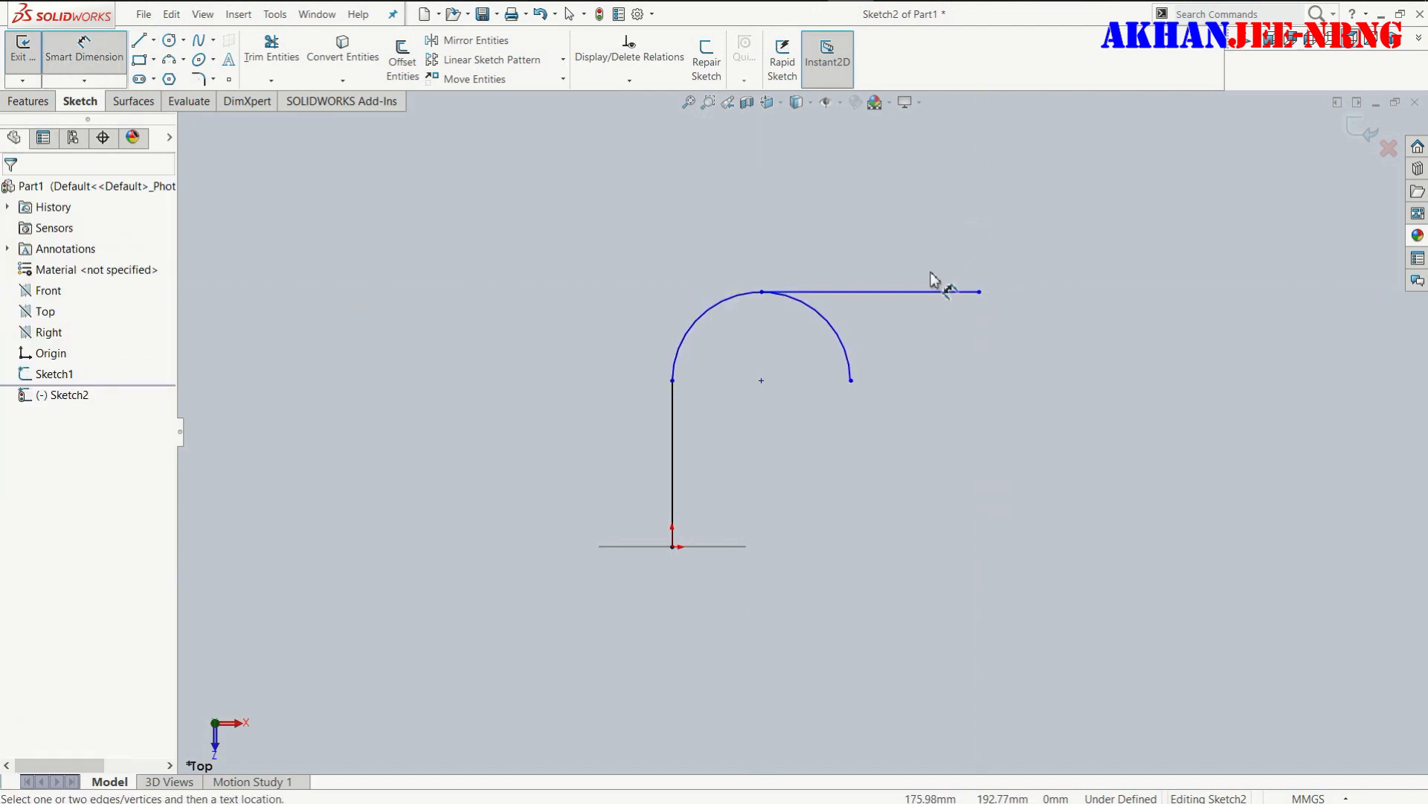
pyautogui.click(272, 48)
pyautogui.moveTo(878, 369); pyautogui.dragTo(813, 365)
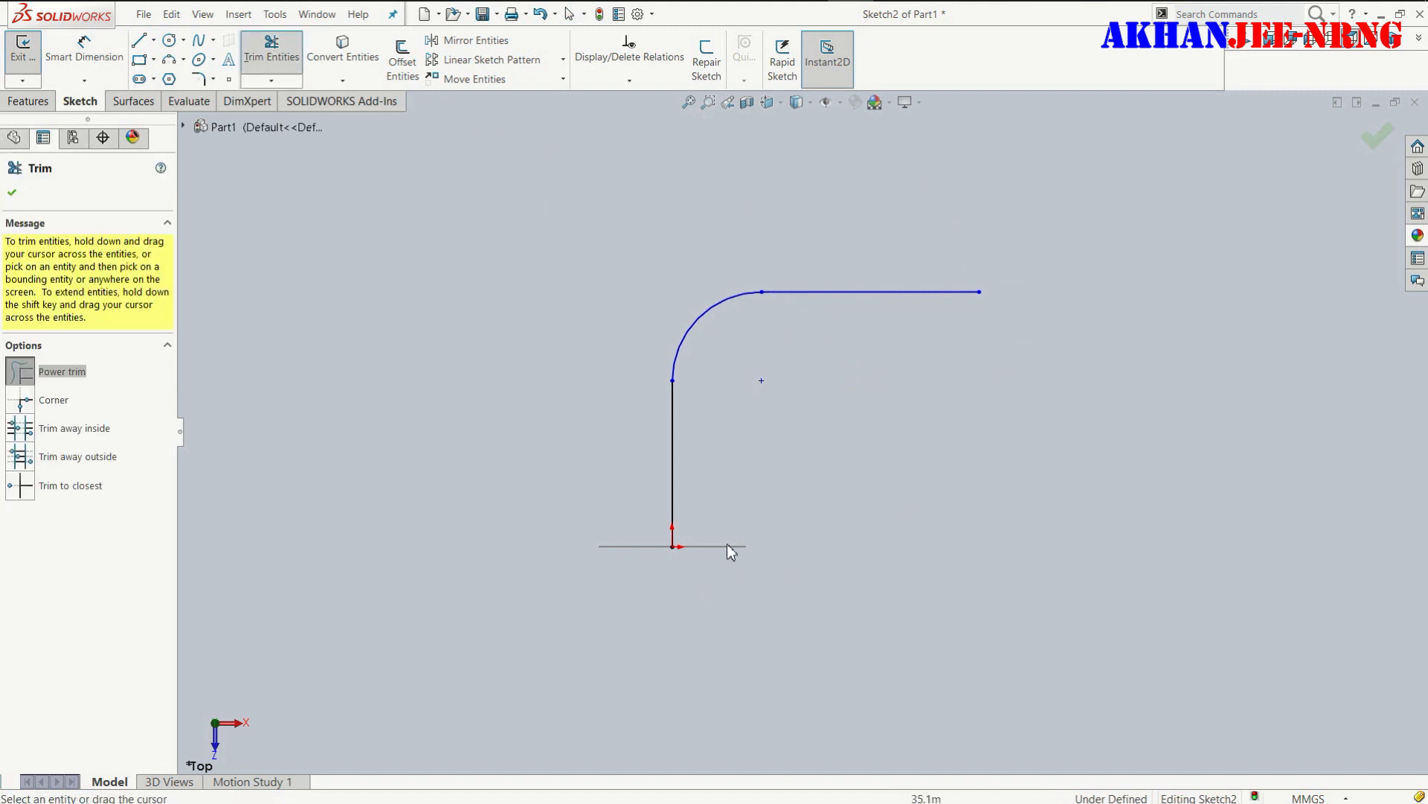
# - Dimension the vertical line's length as 200 mm
pyautogui.moveTo(728, 542); pyautogui.dragTo(798, 349, button='right')
pyautogui.click(674, 487)
pyautogui.click(514, 441)
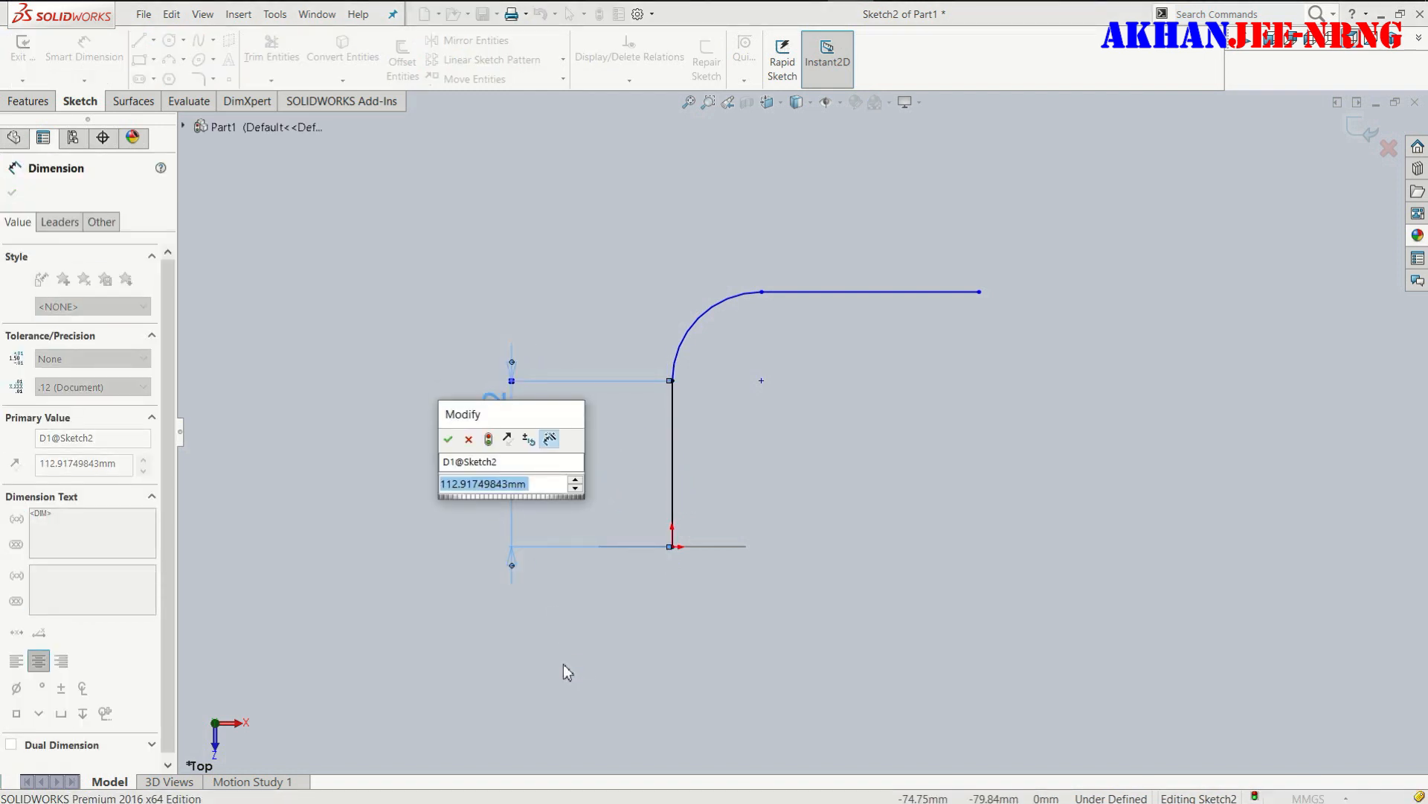
pyautogui.write('200')
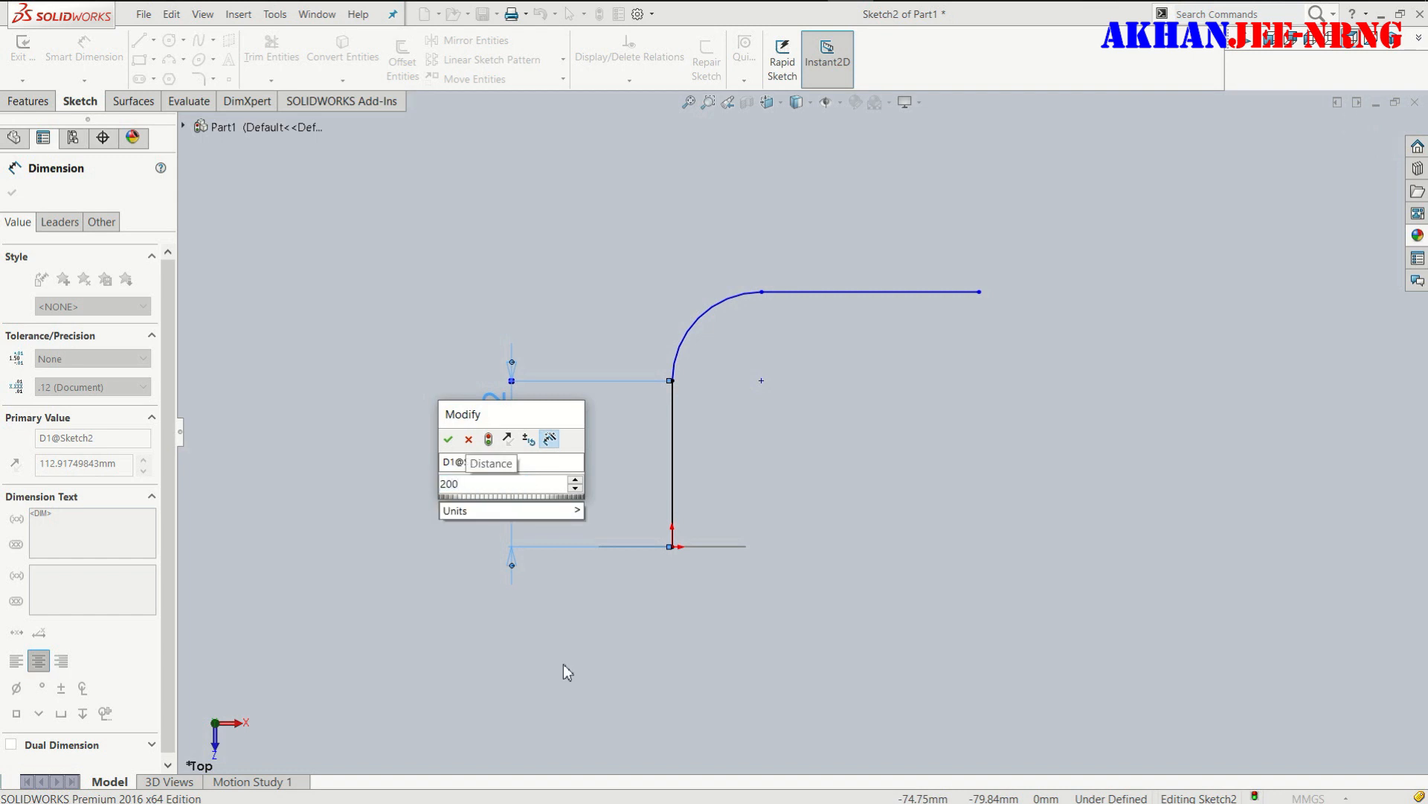
pyautogui.press('Return')
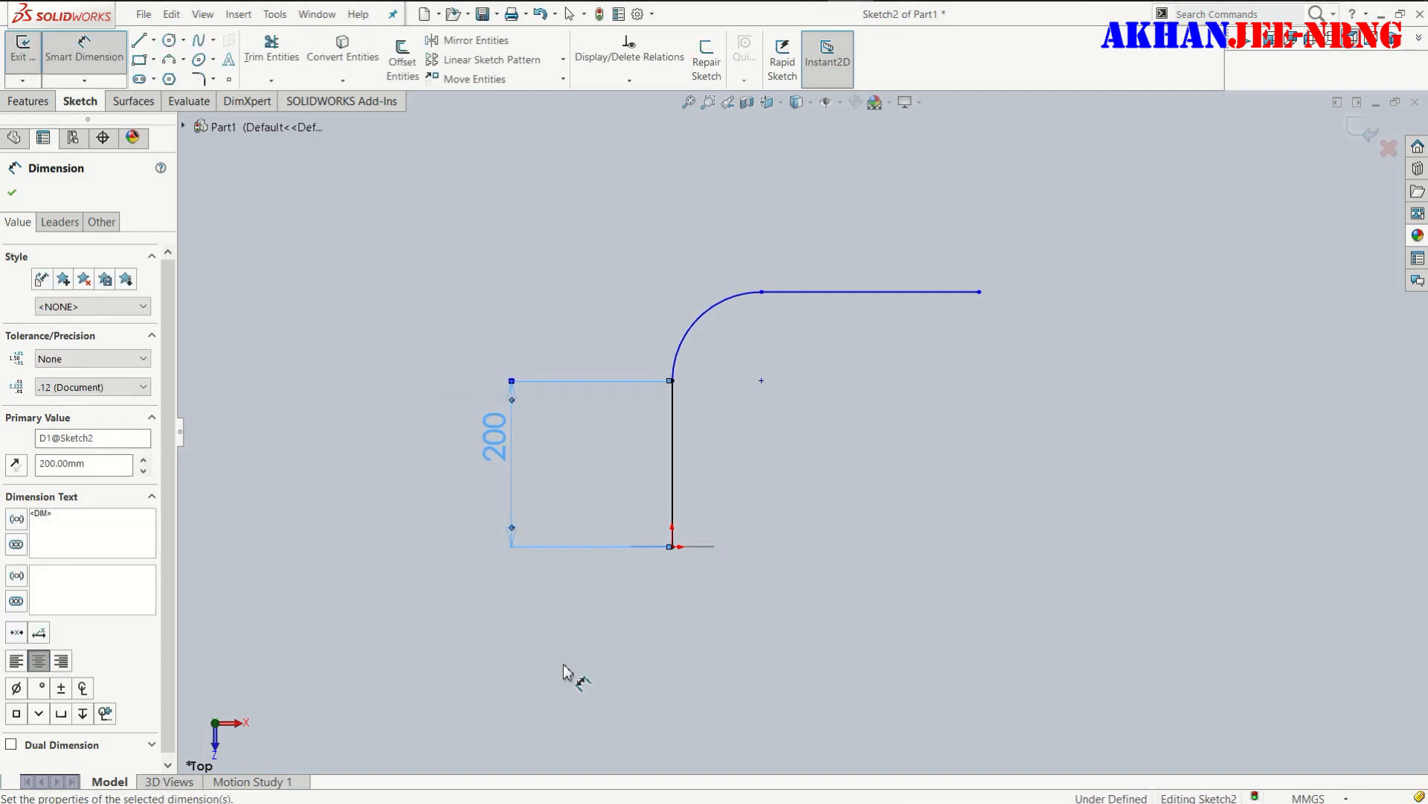
# - Dimension the horizontal line's length as 200 mm
pyautogui.click(845, 296)
pyautogui.click(819, 183)
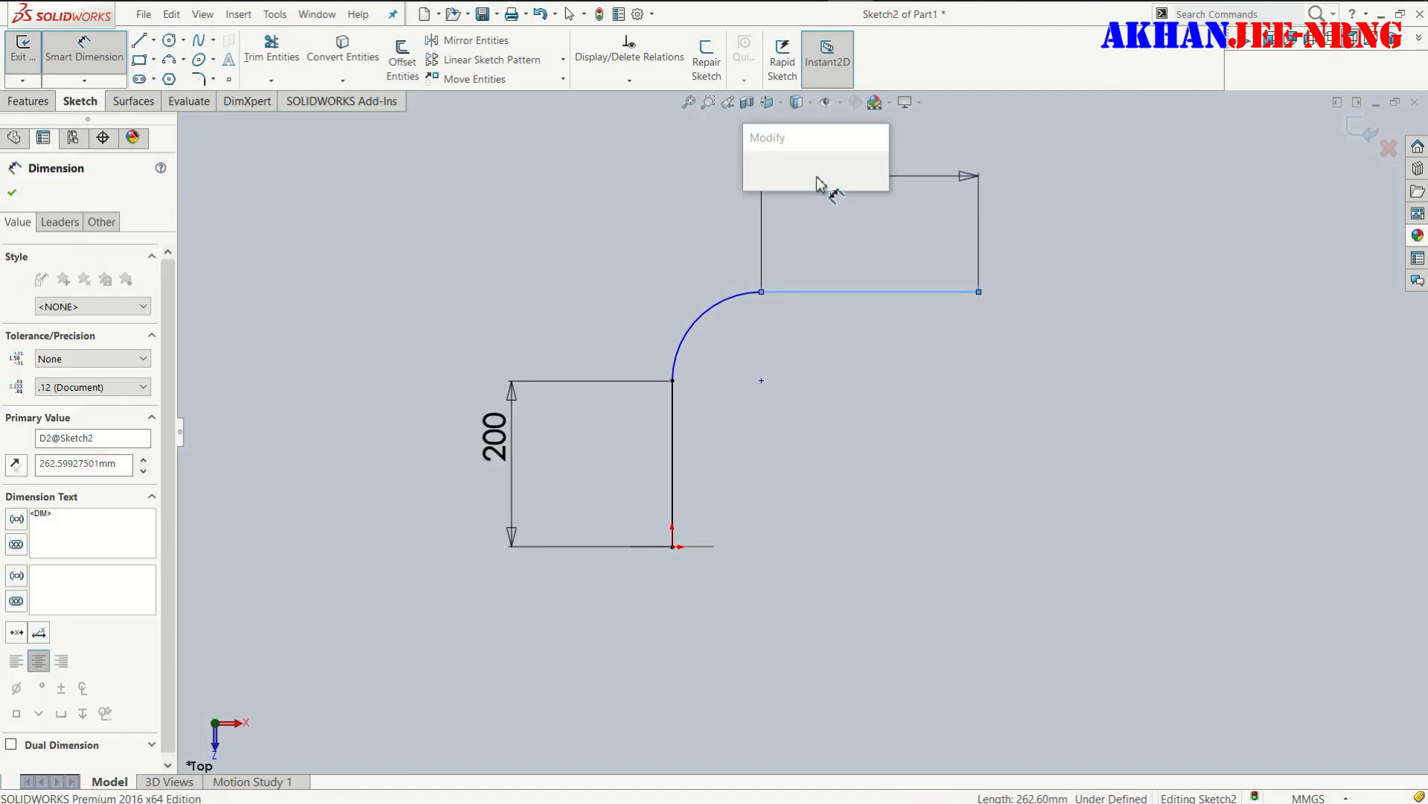
pyautogui.write('200')
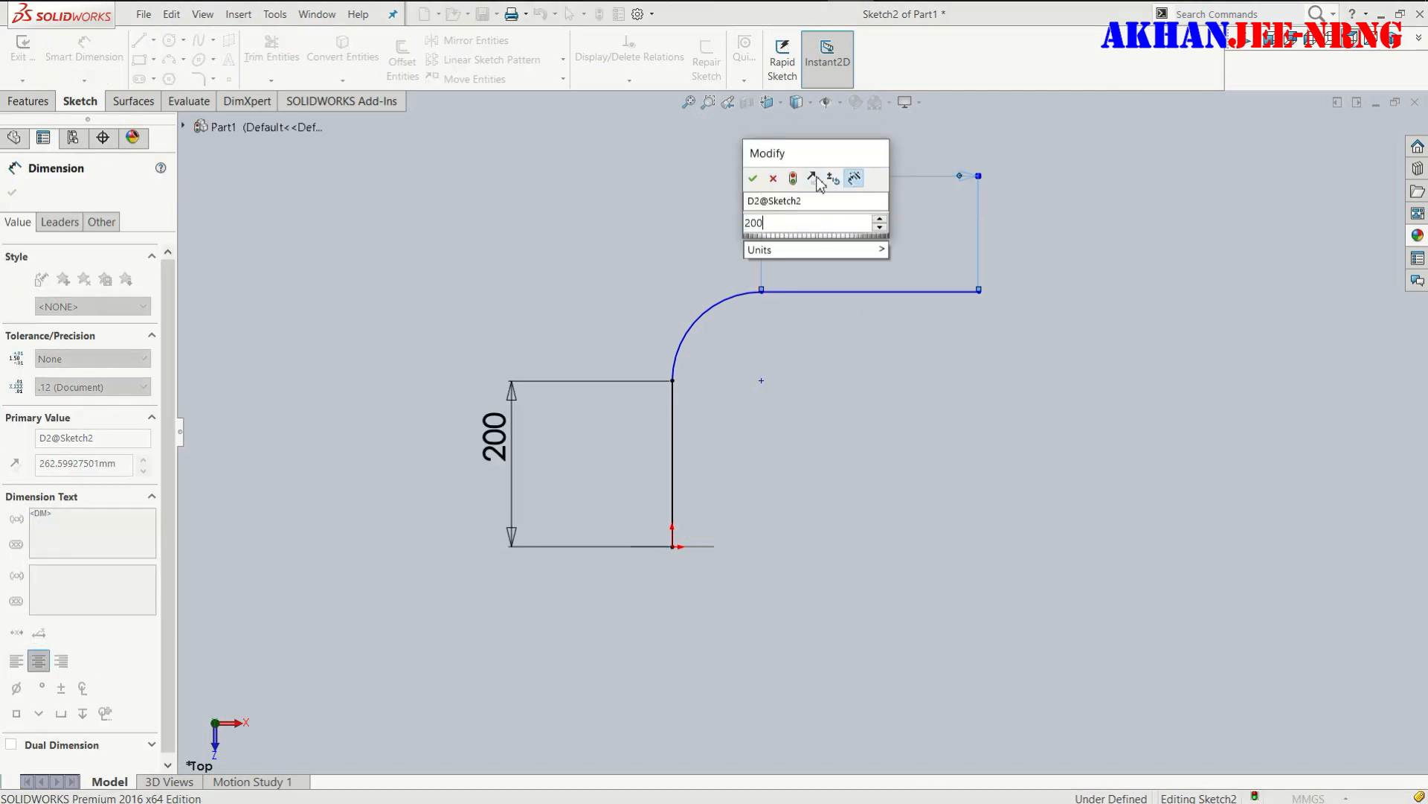
pyautogui.press('Return')
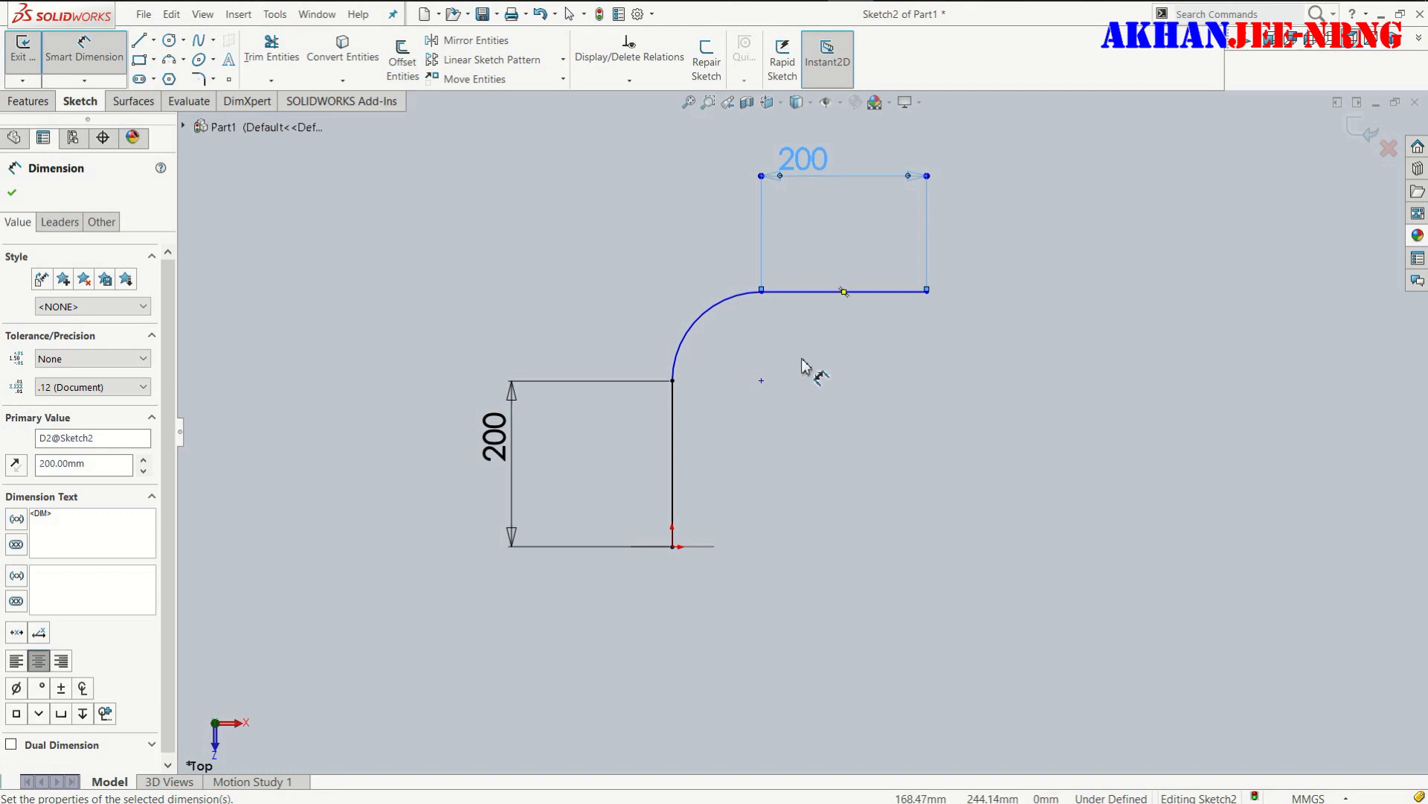
# - Dimension the vertical distance between the arc's two endpoints as 150 mm
pyautogui.click(674, 381)
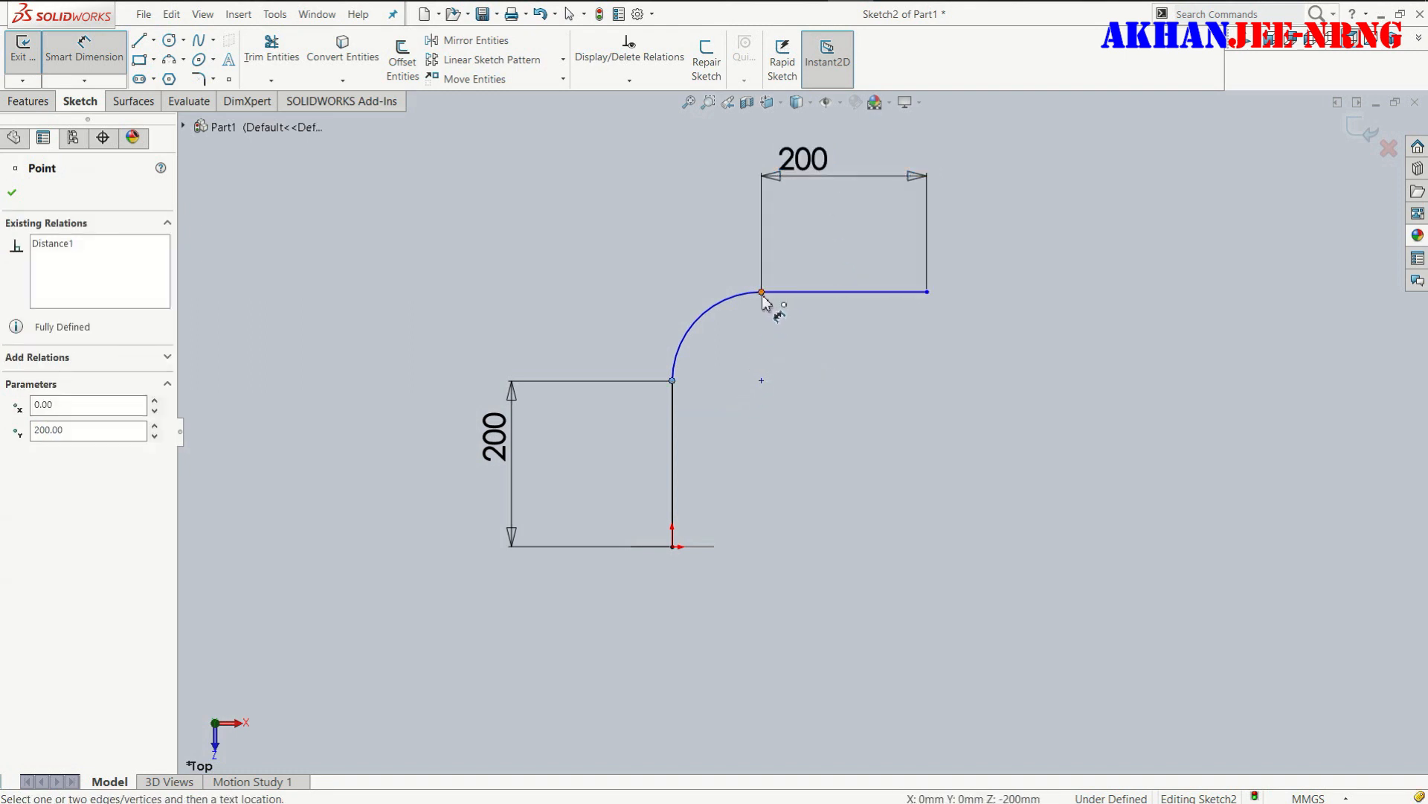
pyautogui.click(762, 292)
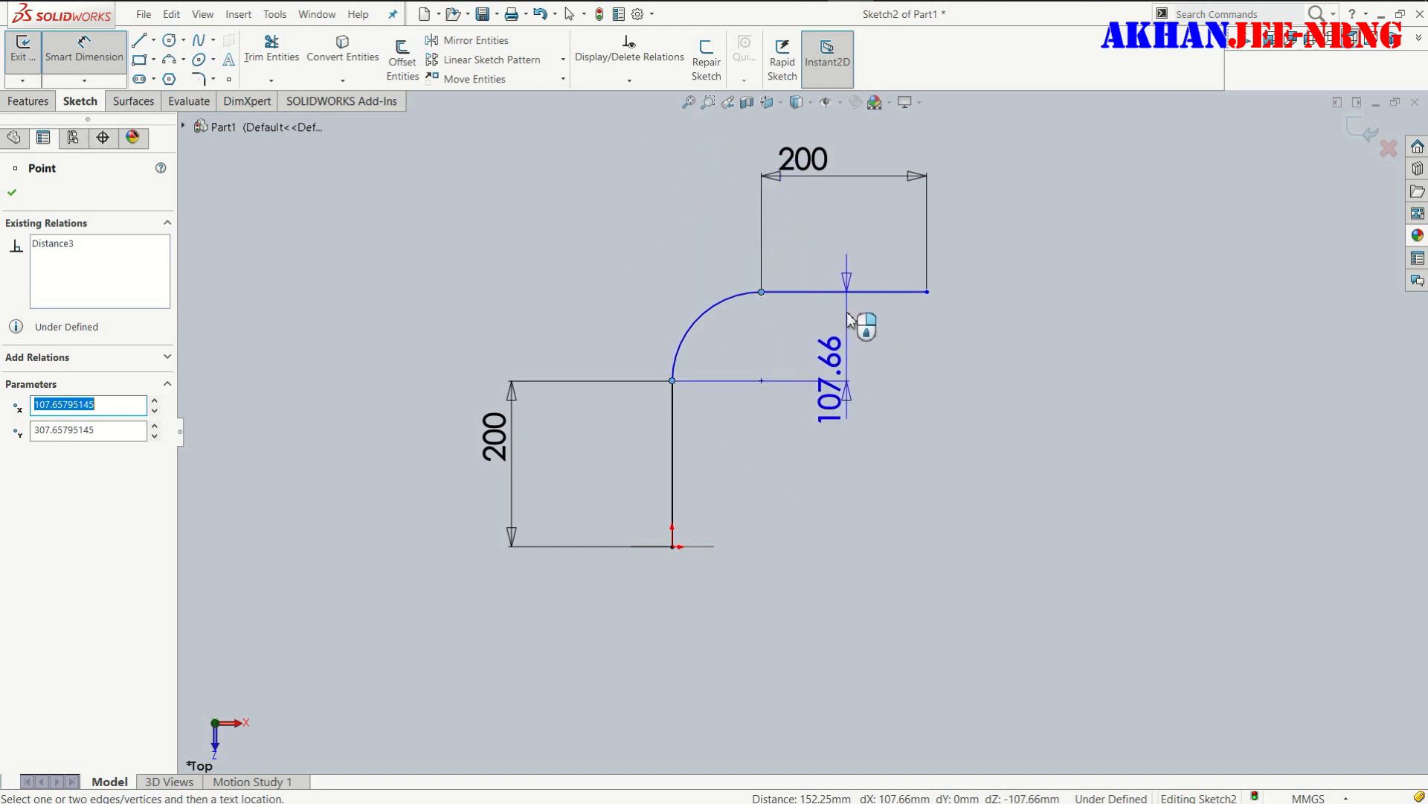
pyautogui.click(852, 327)
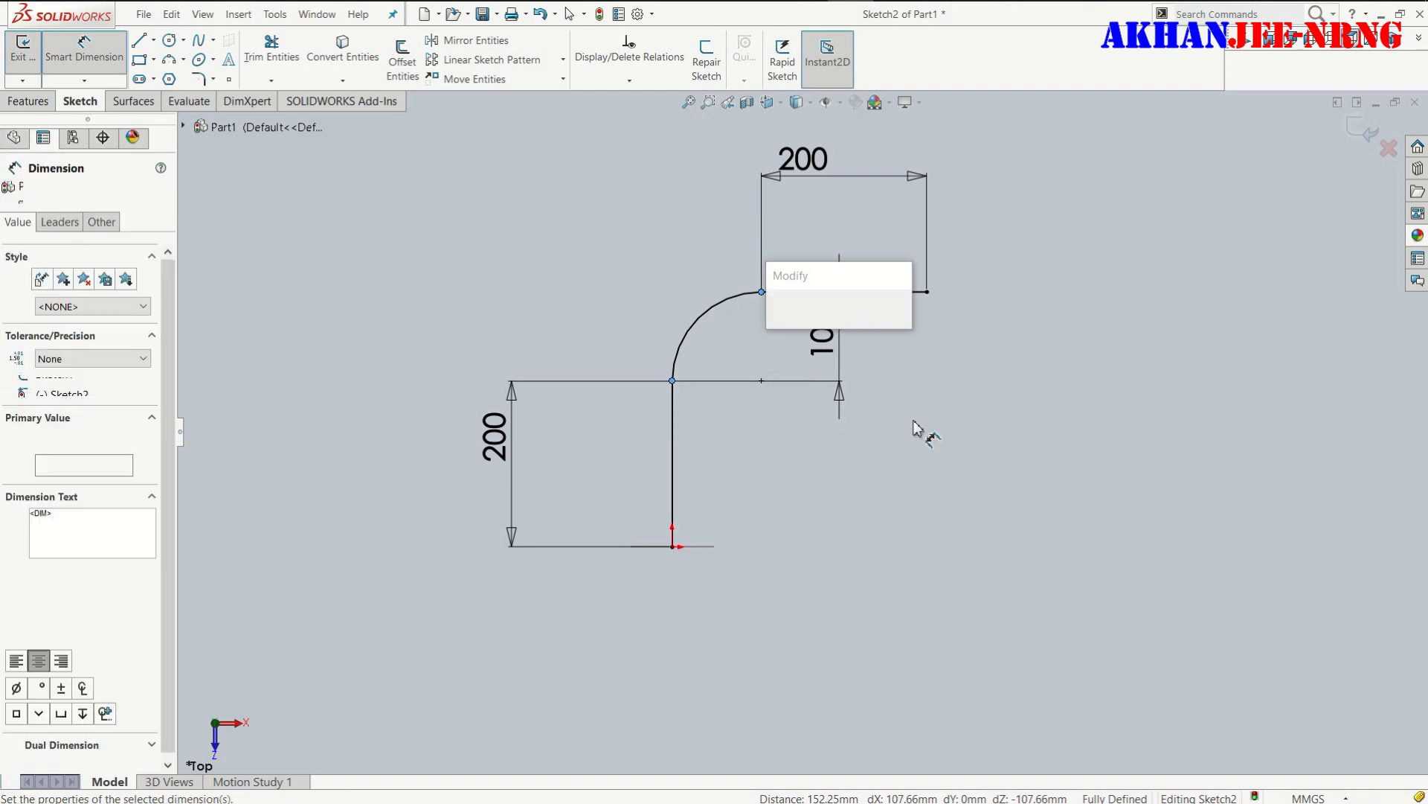
pyautogui.write('100')
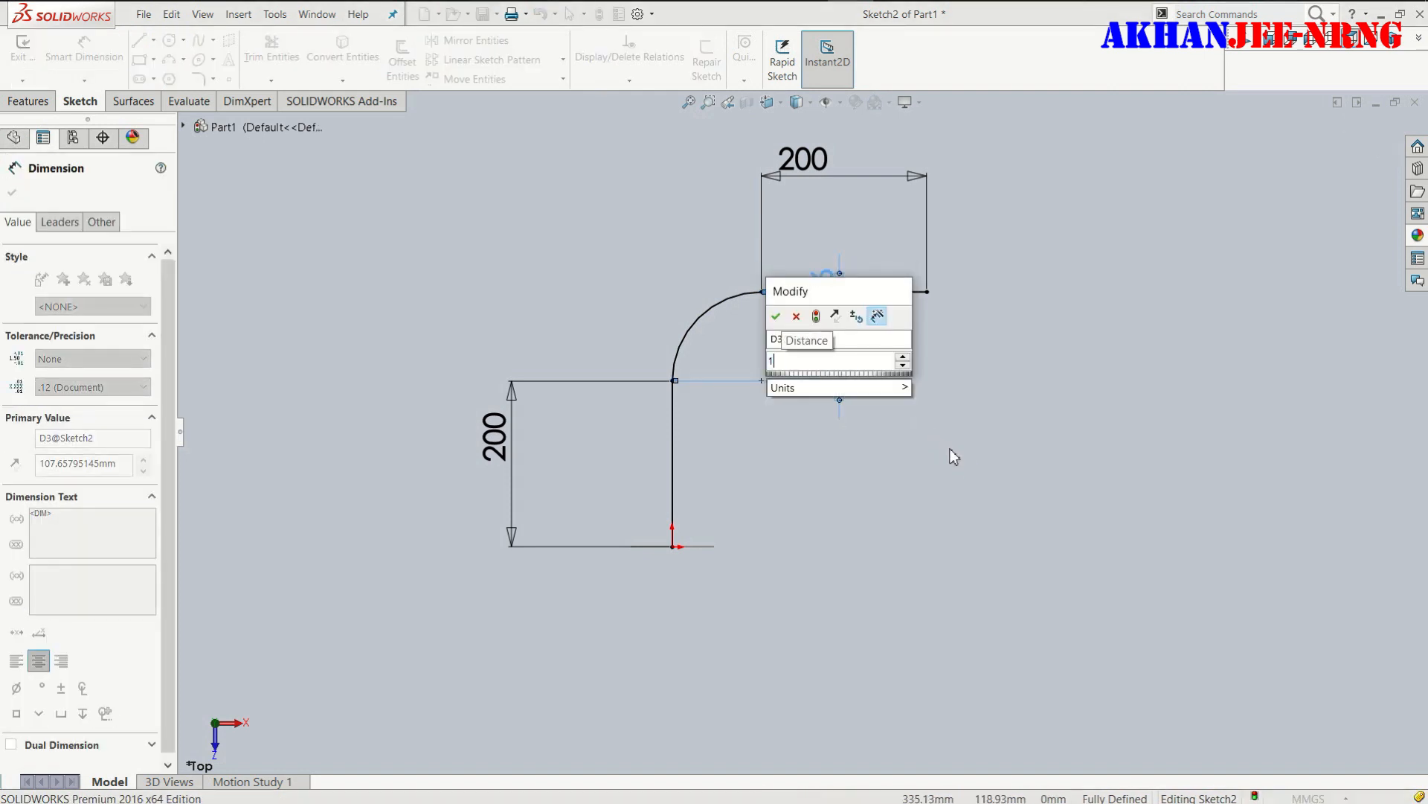
pyautogui.press('Return')
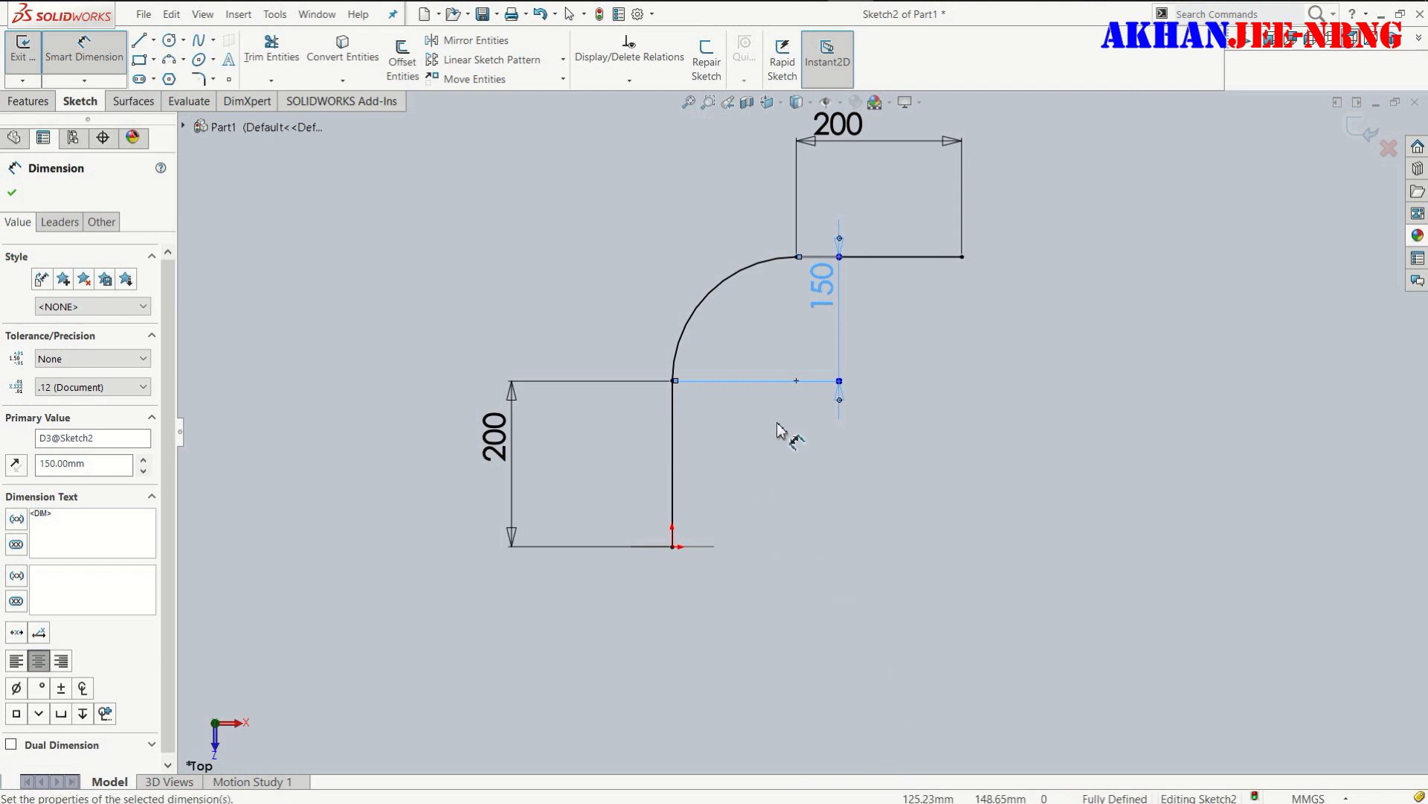
pyautogui.click(14, 192)
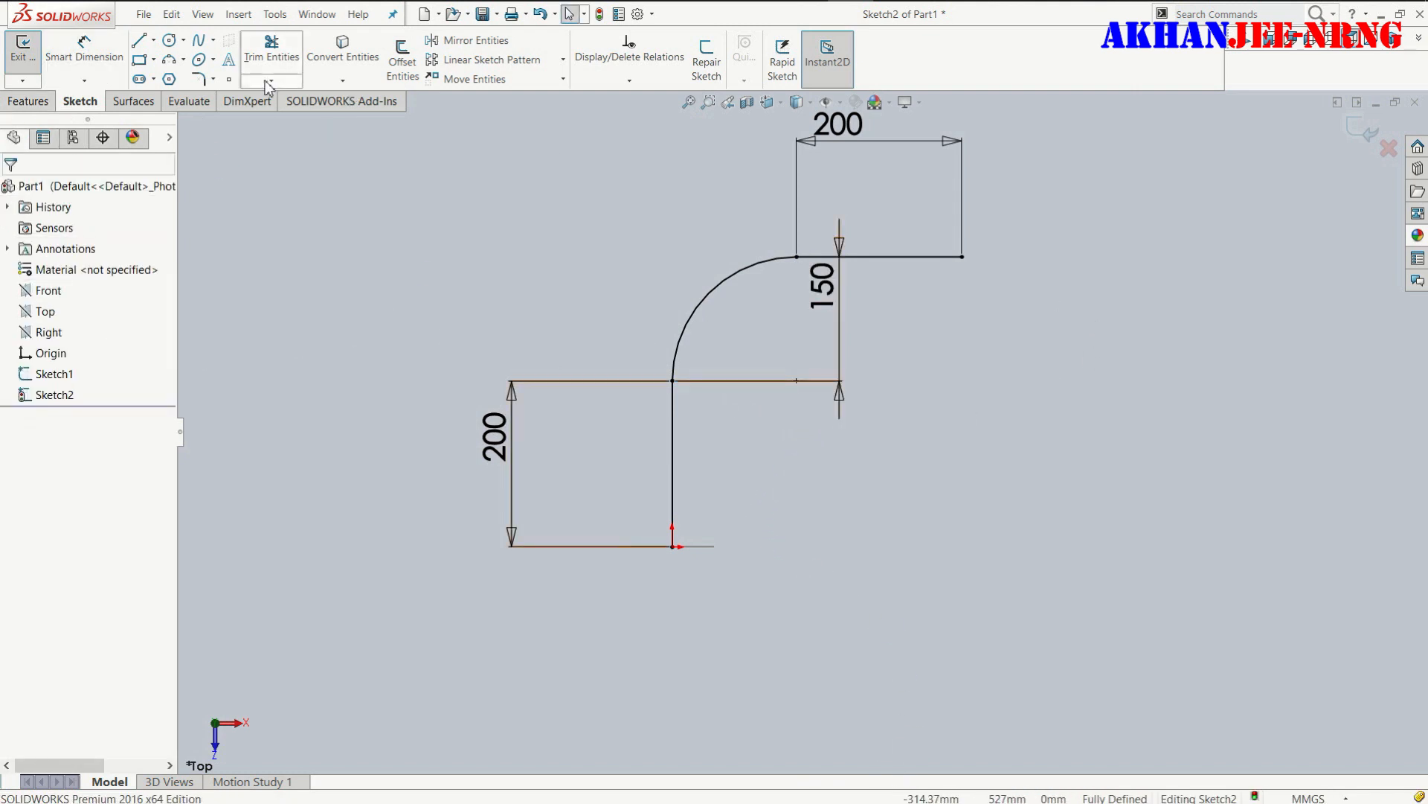
# - Sweep the circle sketch along the path of two lines and an arc to create the solid bent bar
pyautogui.click(35, 104)
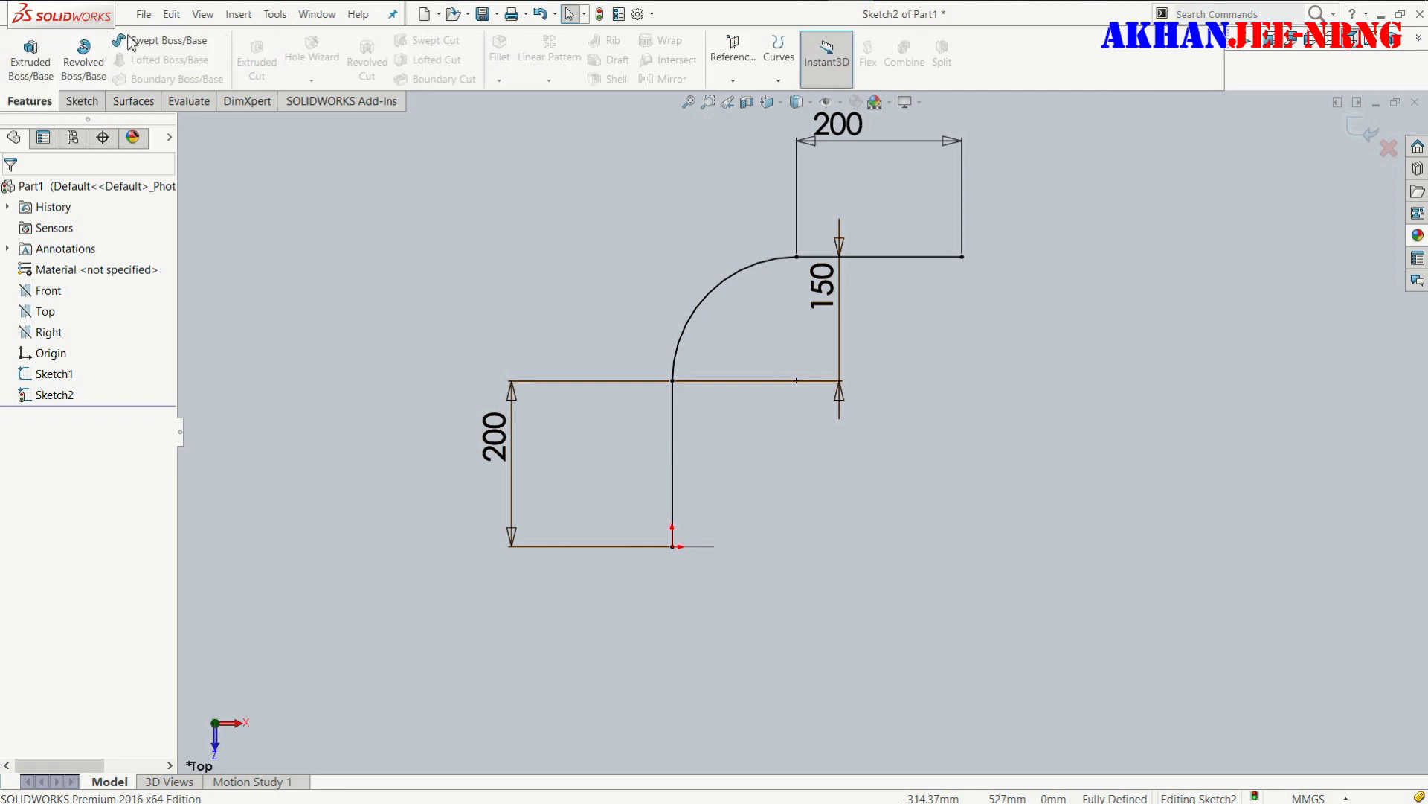
pyautogui.click(156, 40)
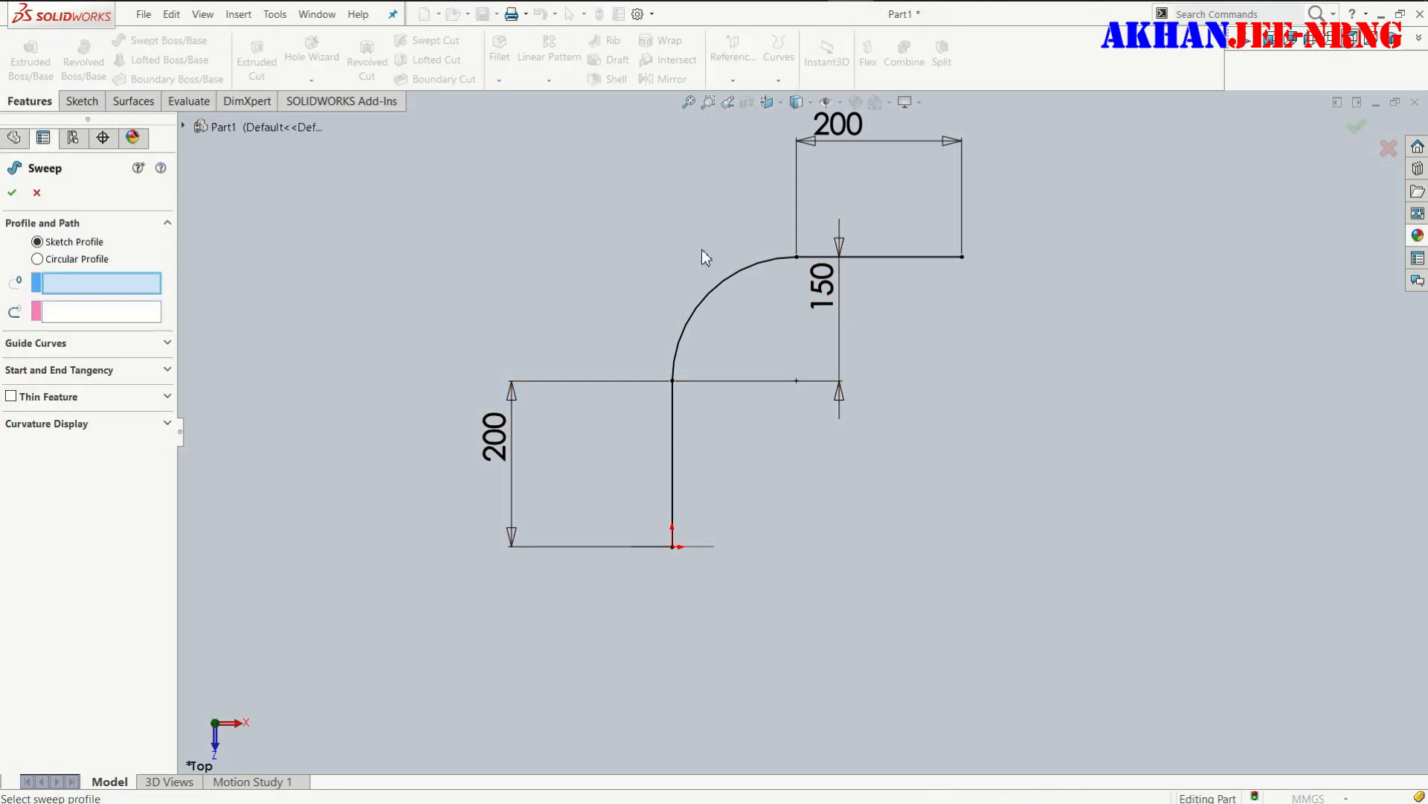
pyautogui.moveTo(721, 477); pyautogui.dragTo(739, 567, button='middle')
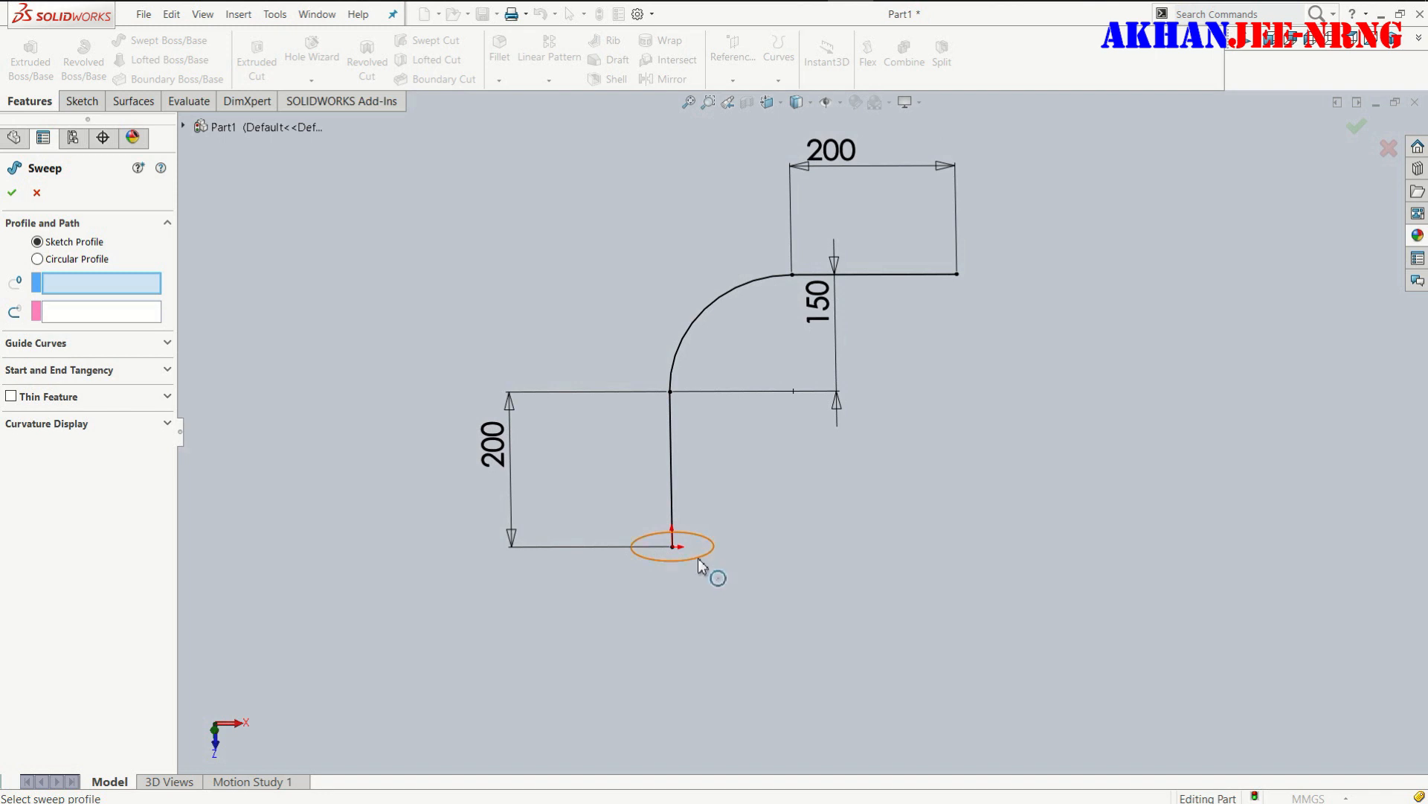
pyautogui.click(699, 559)
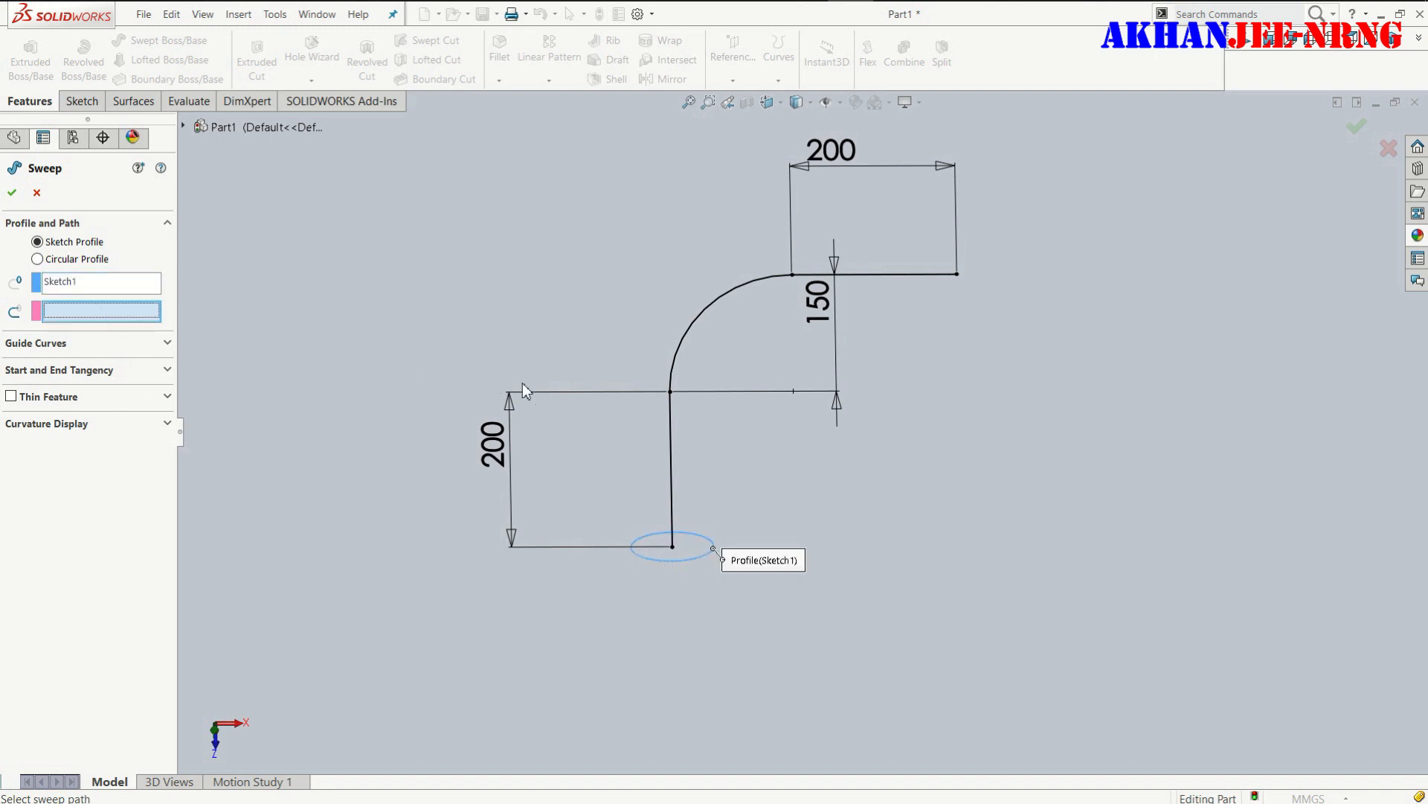
pyautogui.click(671, 437)
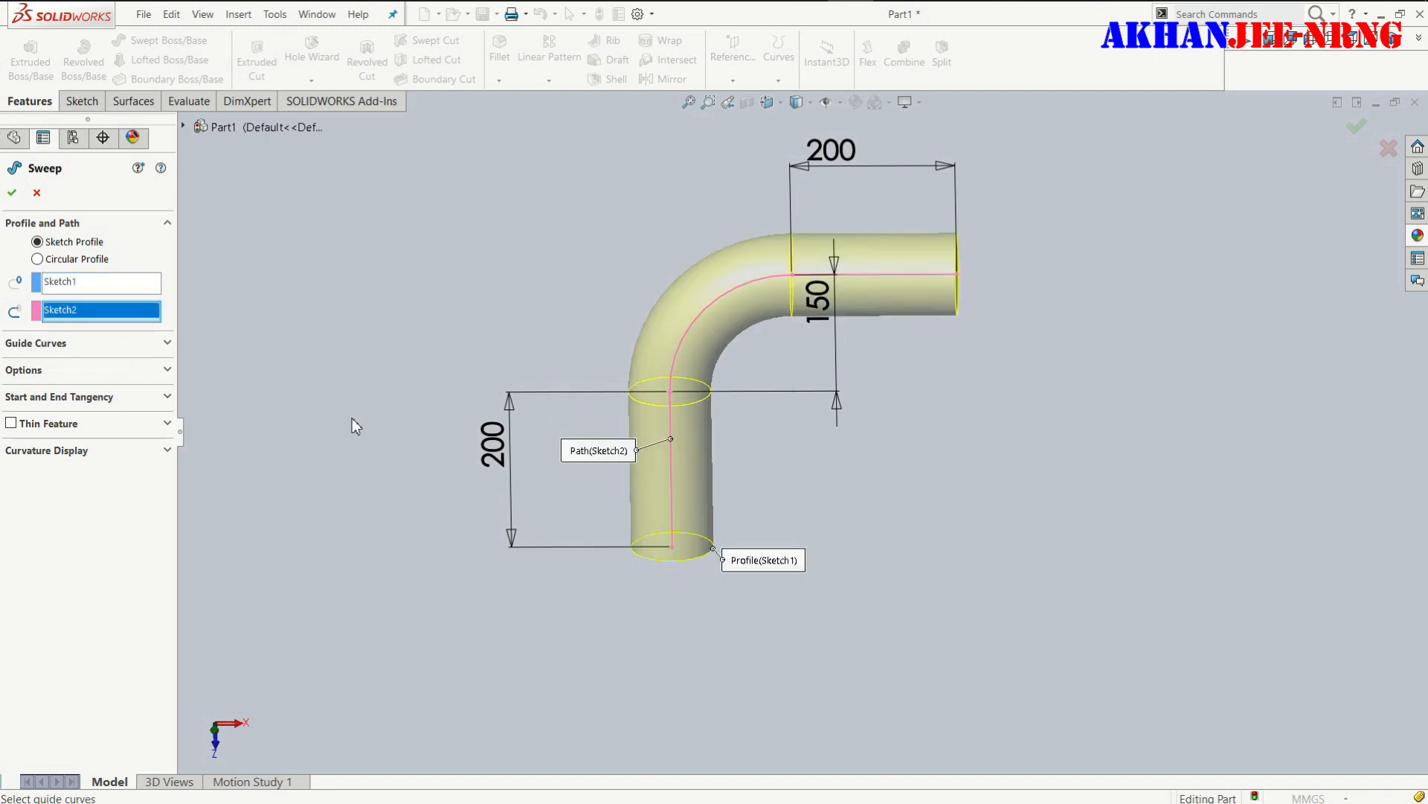
pyautogui.click(12, 195)
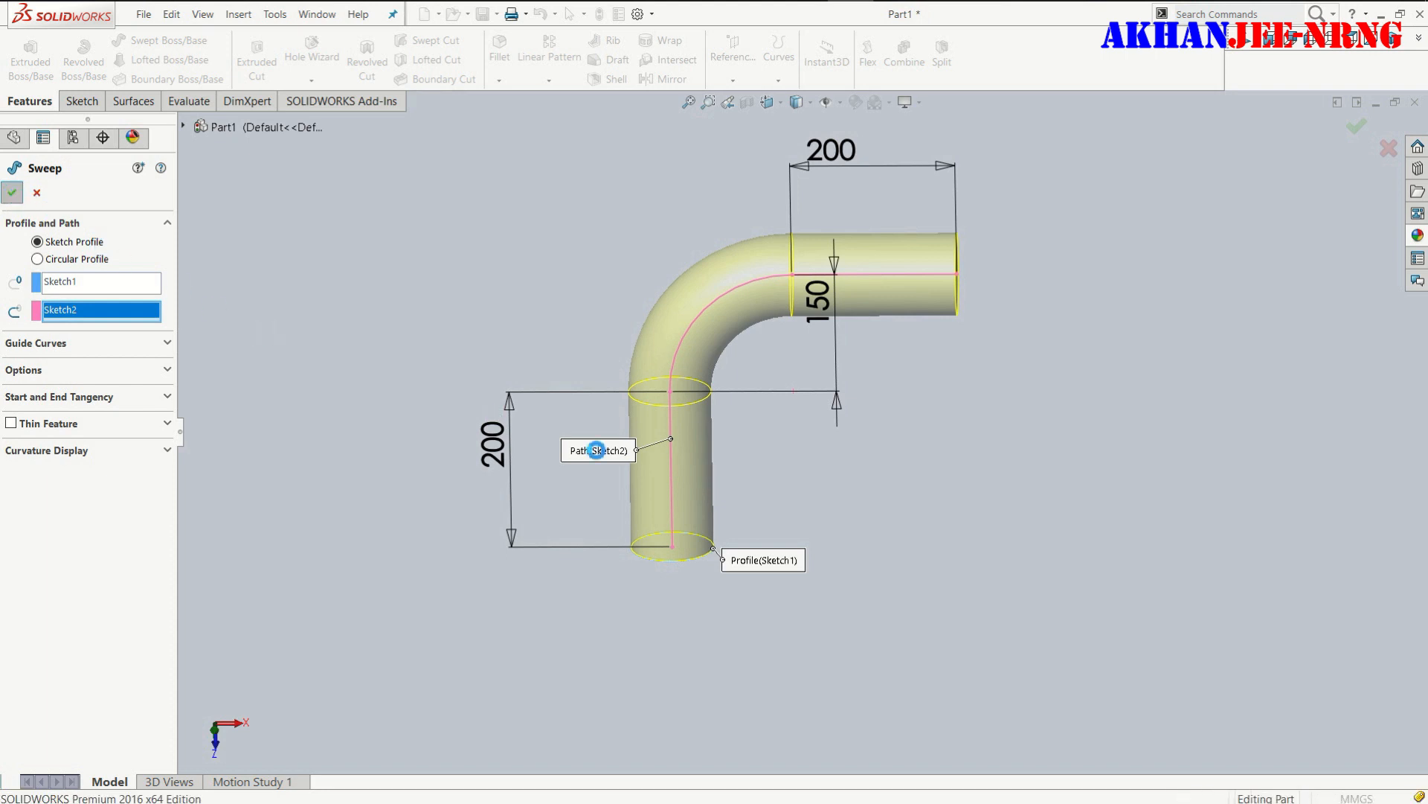
# - Start a sketch on the end face of the bar's 200 mm horizontal leg and draw a circle about 16 mm in diameter on its horizontal centreline
pyautogui.moveTo(841, 526); pyautogui.dragTo(657, 462, button='middle')
pyautogui.moveTo(726, 534); pyautogui.dragTo(886, 472, button='middle')
pyautogui.click(927, 388)
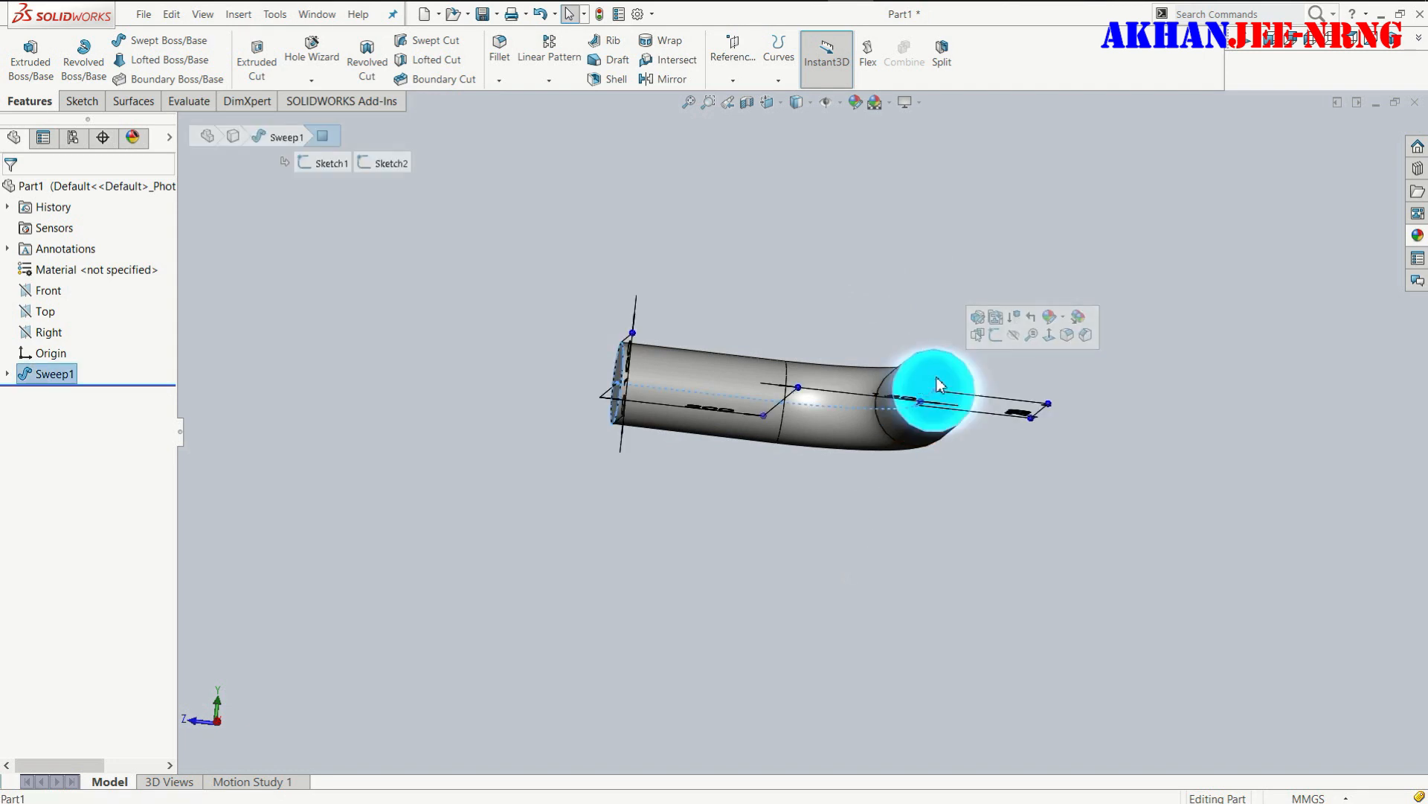
pyautogui.click(995, 336)
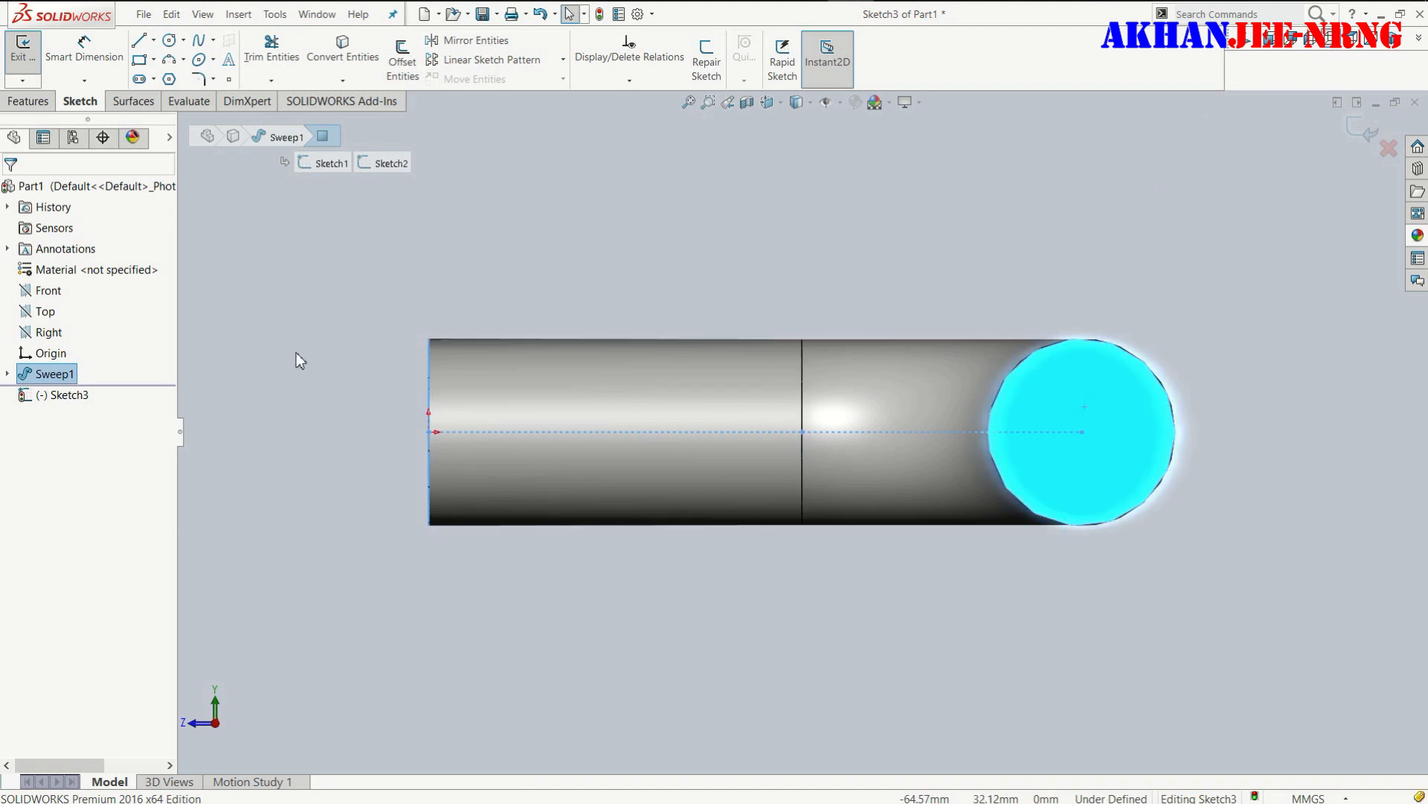
pyautogui.click(169, 41)
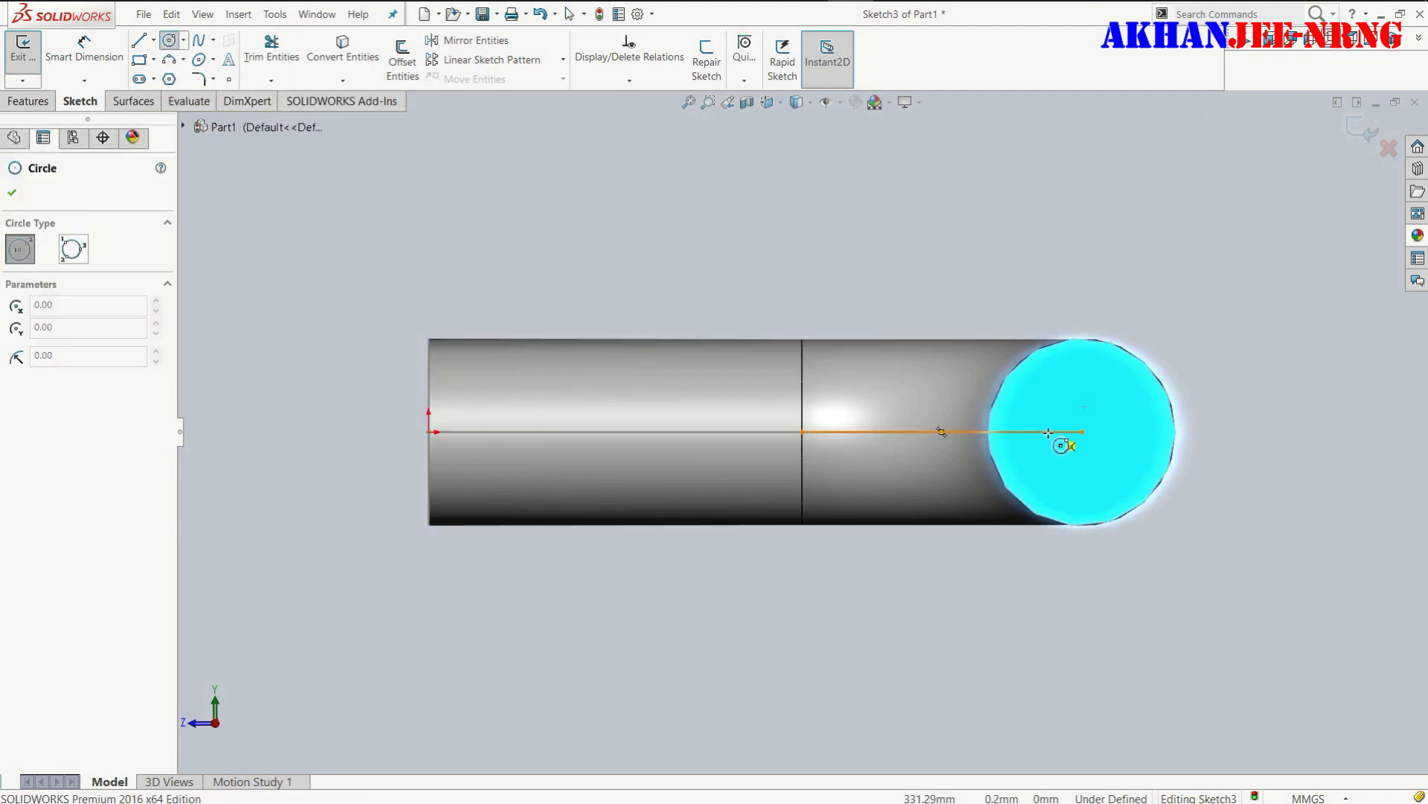
pyautogui.click(1047, 432)
pyautogui.click(1063, 433)
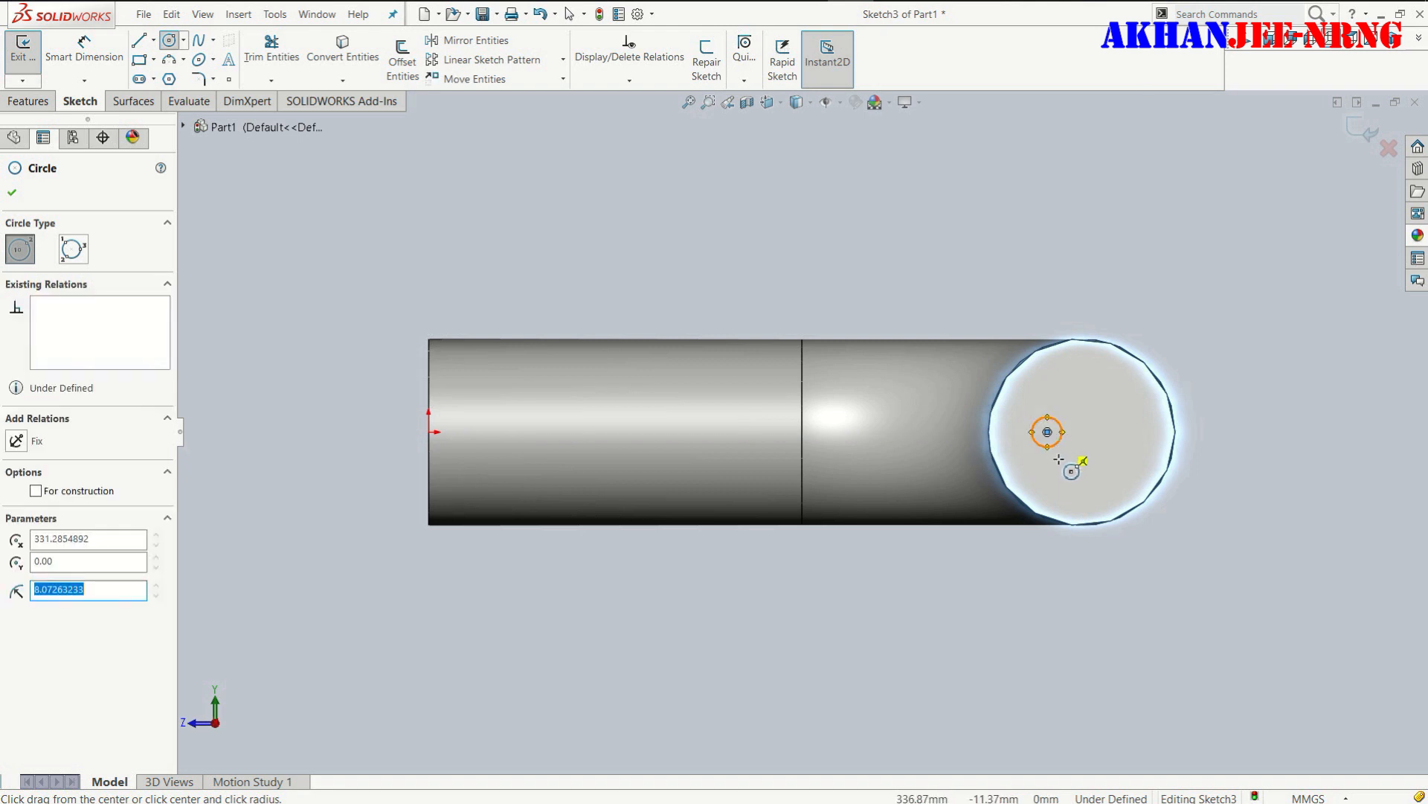
# - Dimension the small circle's diameter as 25 mm
pyautogui.moveTo(1070, 383); pyautogui.dragTo(1072, 363, button='right')
pyautogui.click(1062, 427)
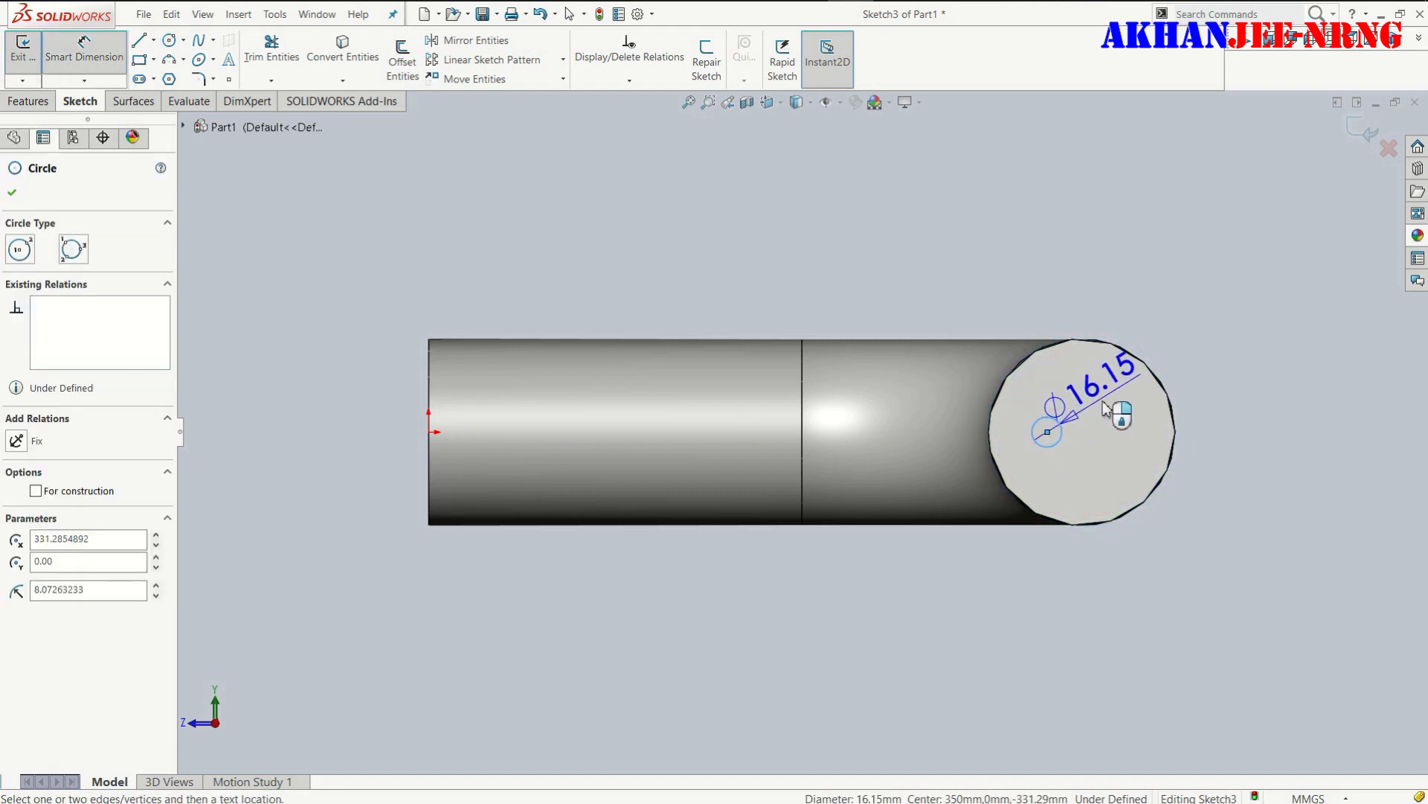
pyautogui.click(1159, 419)
pyautogui.write('25')
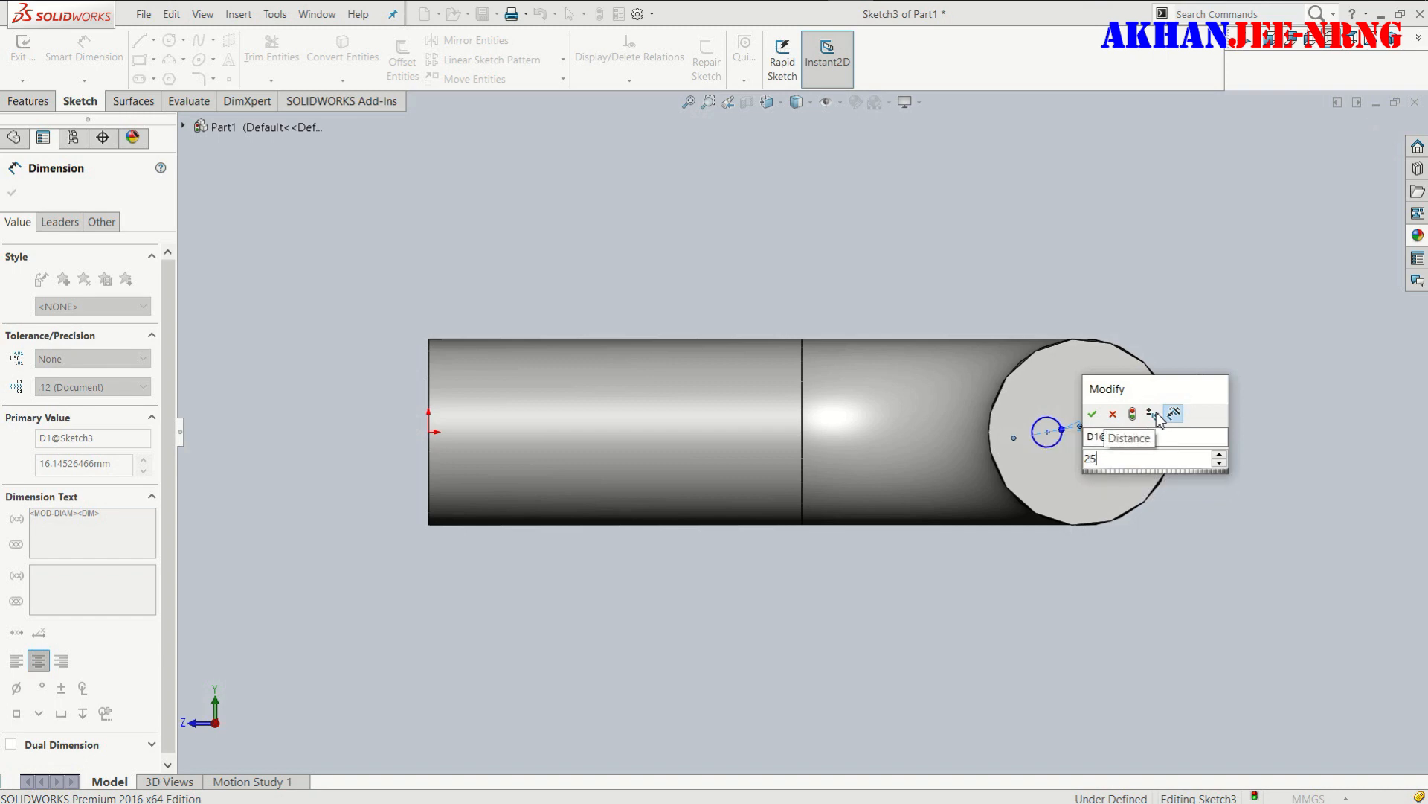
pyautogui.press('Return')
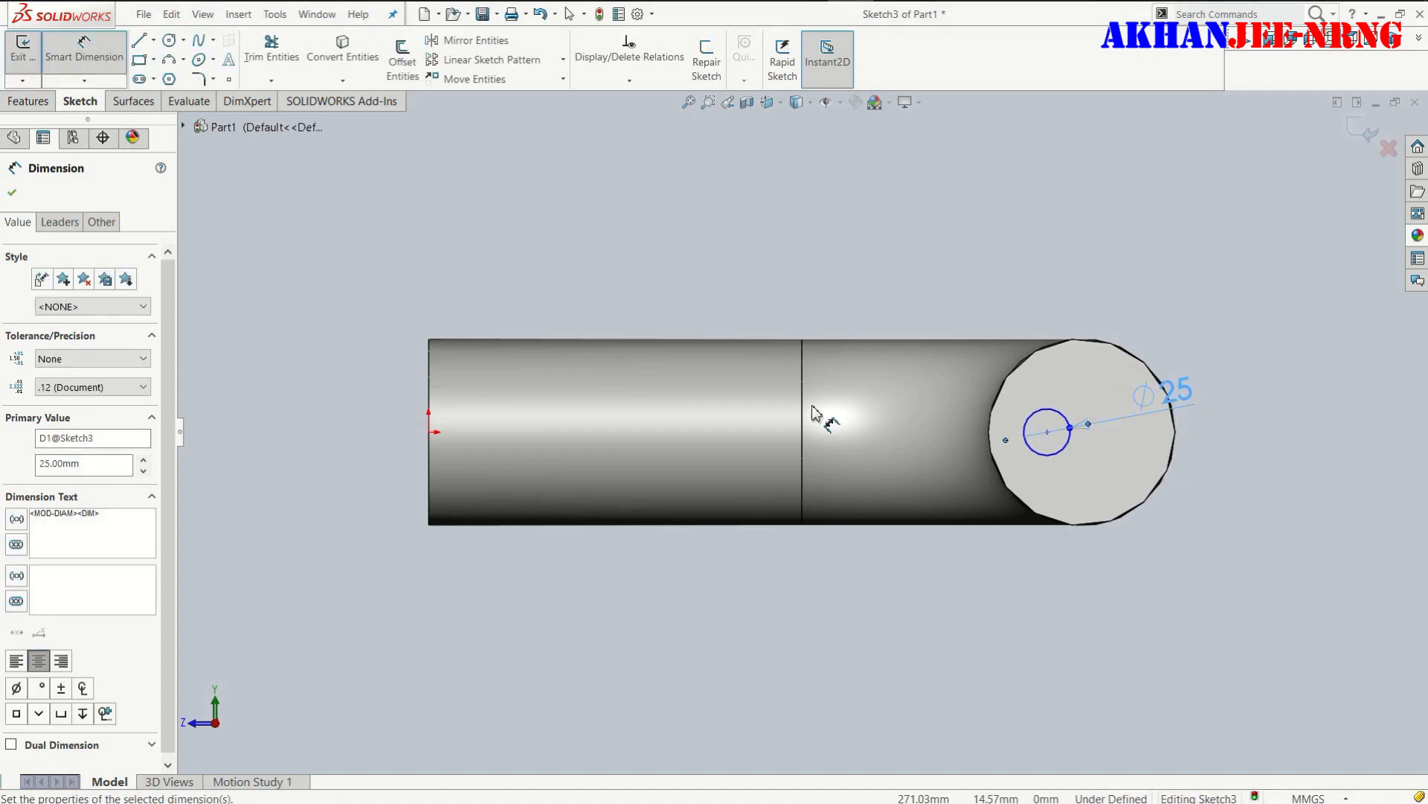
# - Dimension the horizontal distance from the straight leg's bend edge to the small circle's centre as 137.5 mm
pyautogui.click(804, 426)
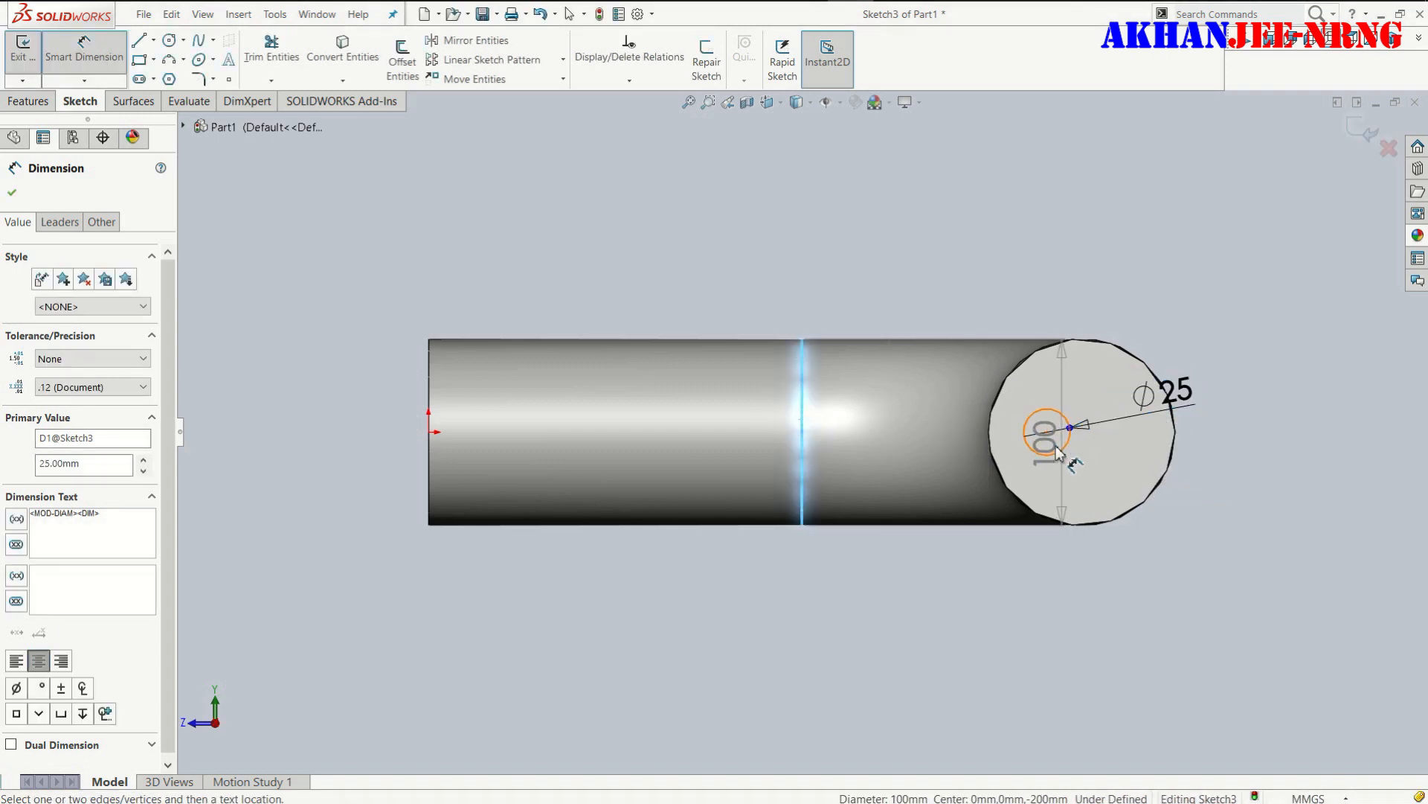
pyautogui.click(997, 427)
pyautogui.click(956, 268)
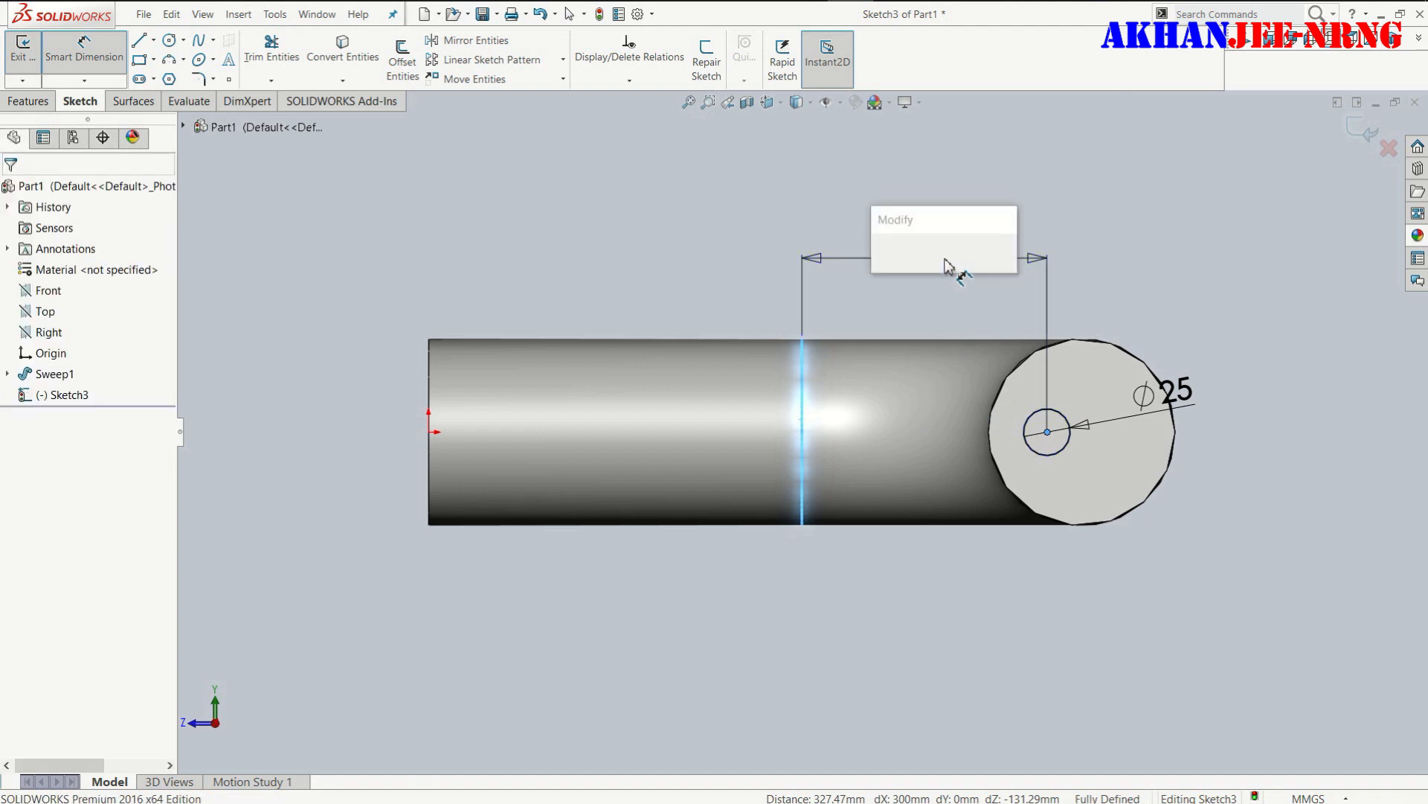
pyautogui.write('137.5')
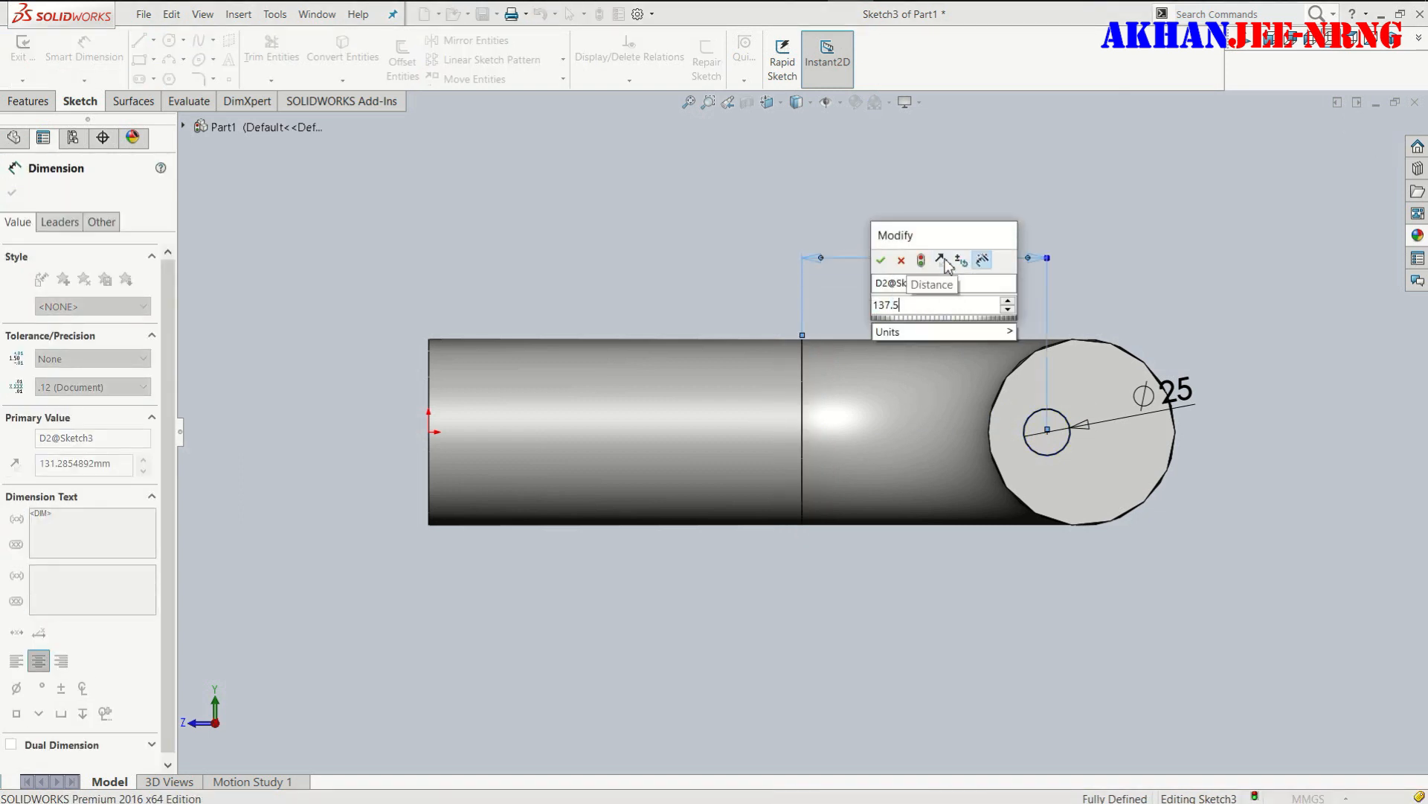
pyautogui.press('Return')
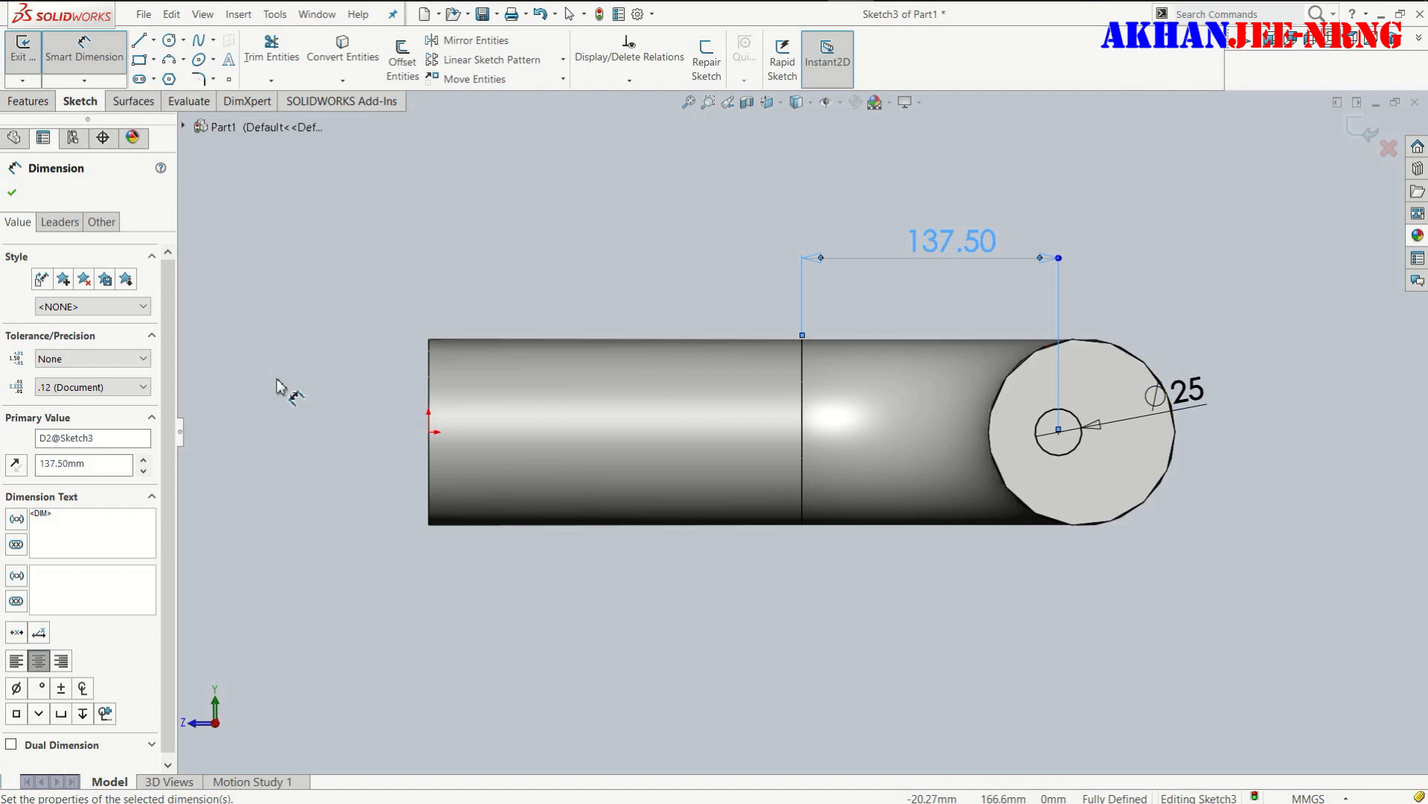
pyautogui.click(13, 192)
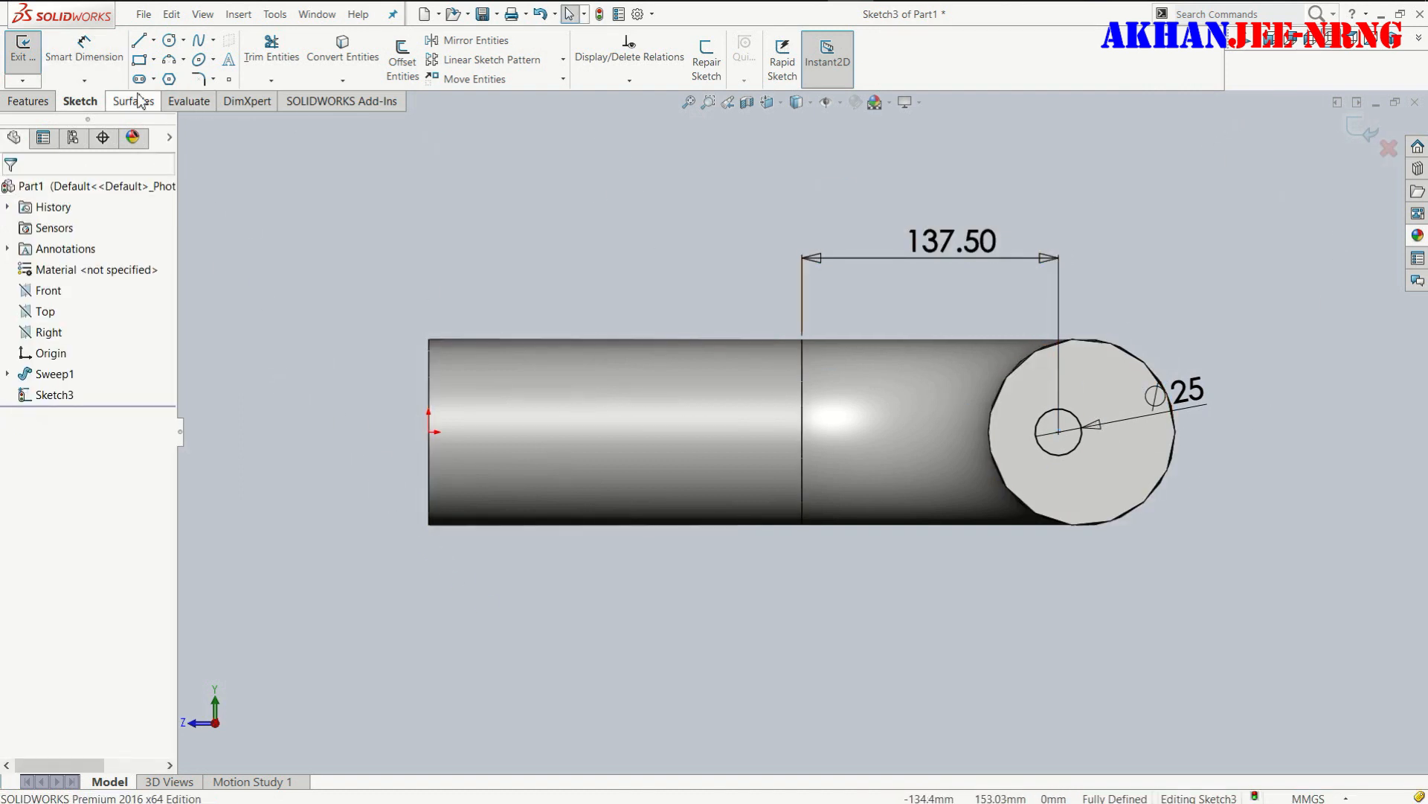
# - Extrude the 25 mm circle as a blind, merged boss 425 mm deep in the reversed direction, back through the bar
pyautogui.click(24, 102)
pyautogui.click(31, 60)
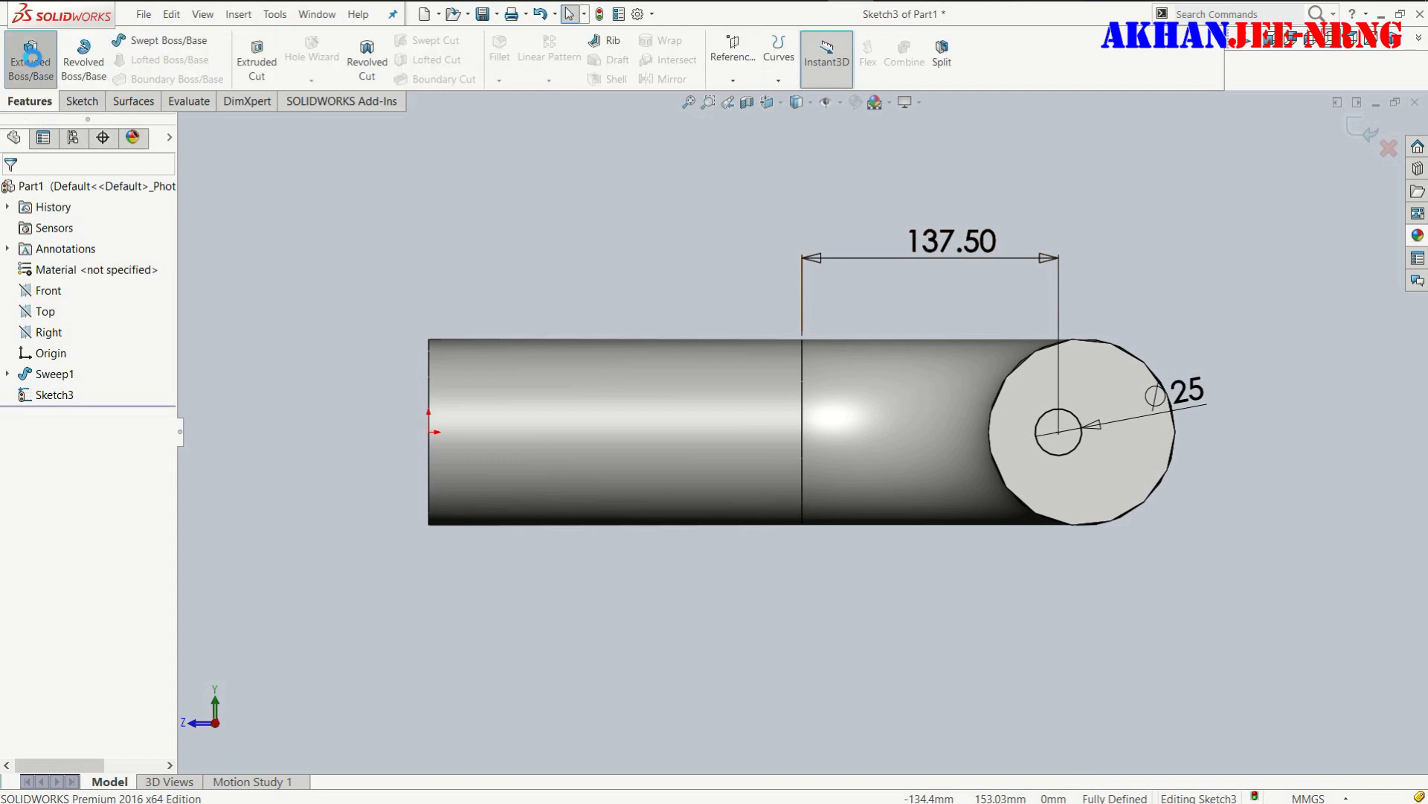
pyautogui.moveTo(849, 599); pyautogui.dragTo(923, 416, button='middle')
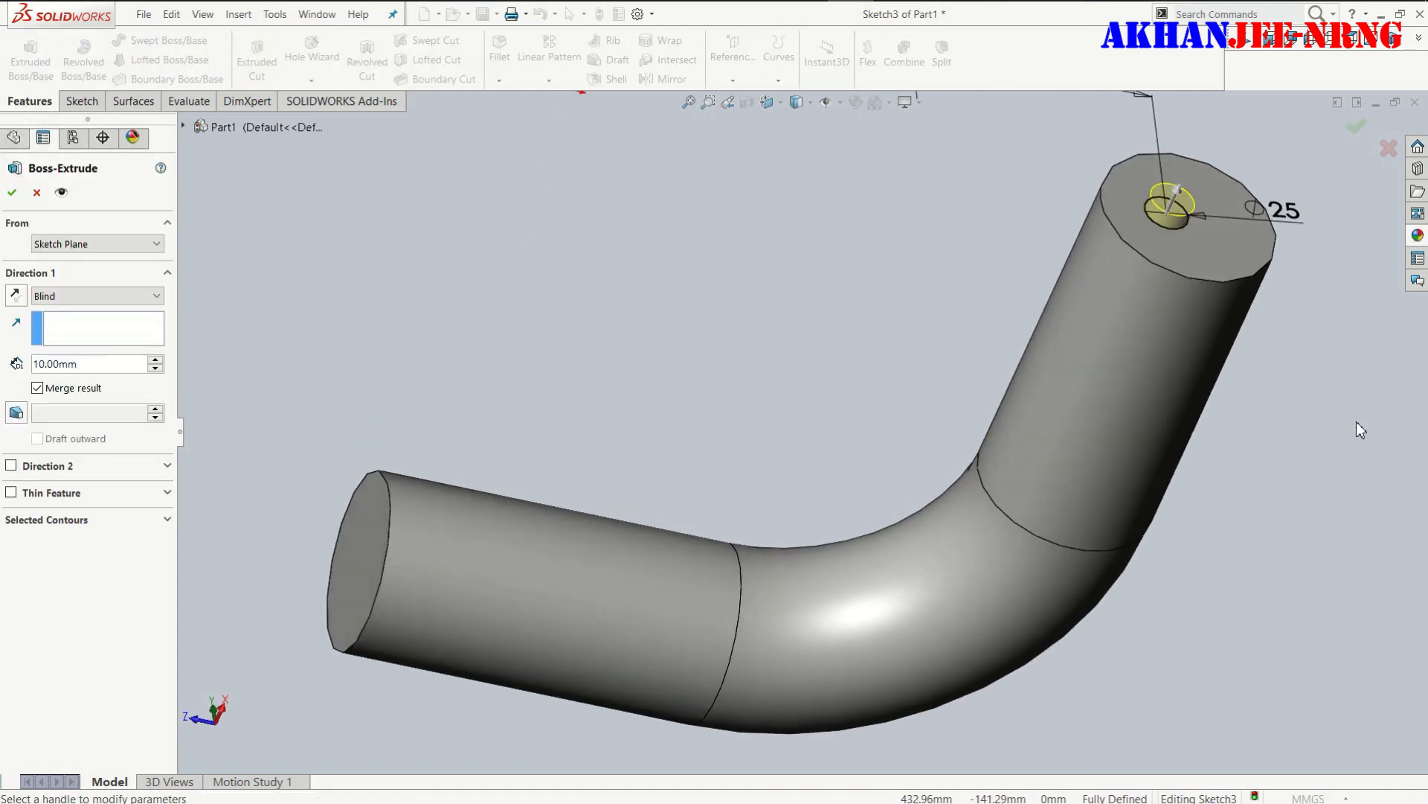
pyautogui.moveTo(1177, 198); pyautogui.dragTo(88, 359)
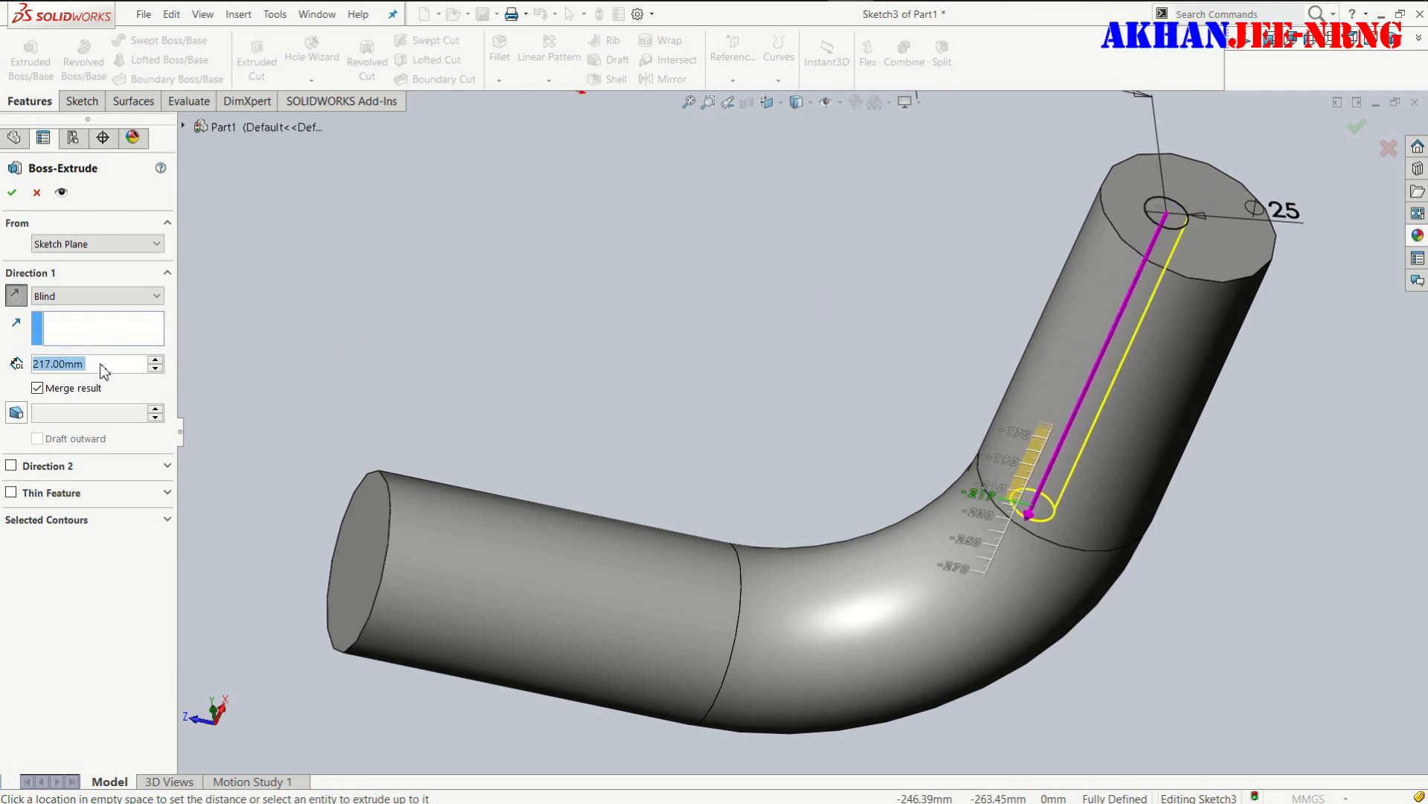
pyautogui.write('425')
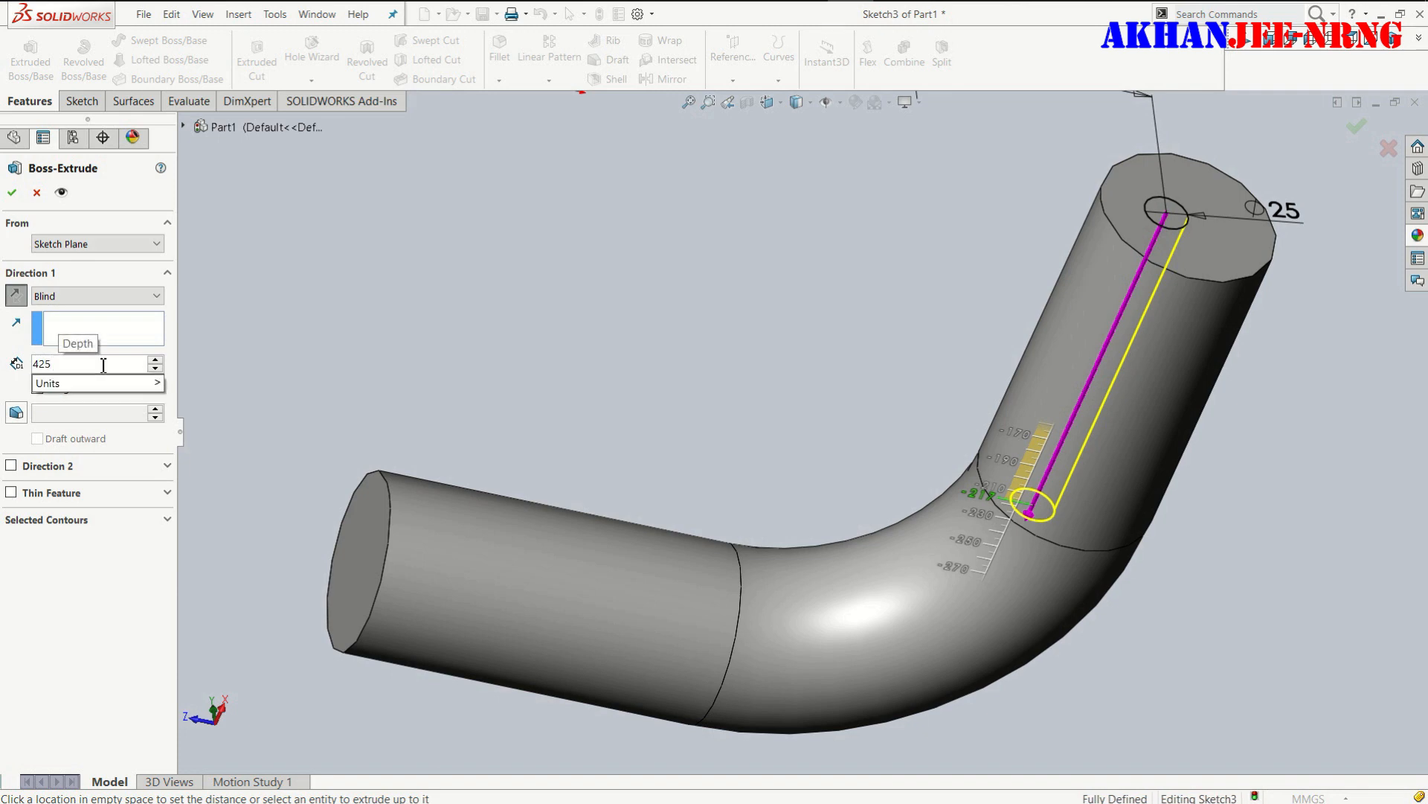
pyautogui.press('Return')
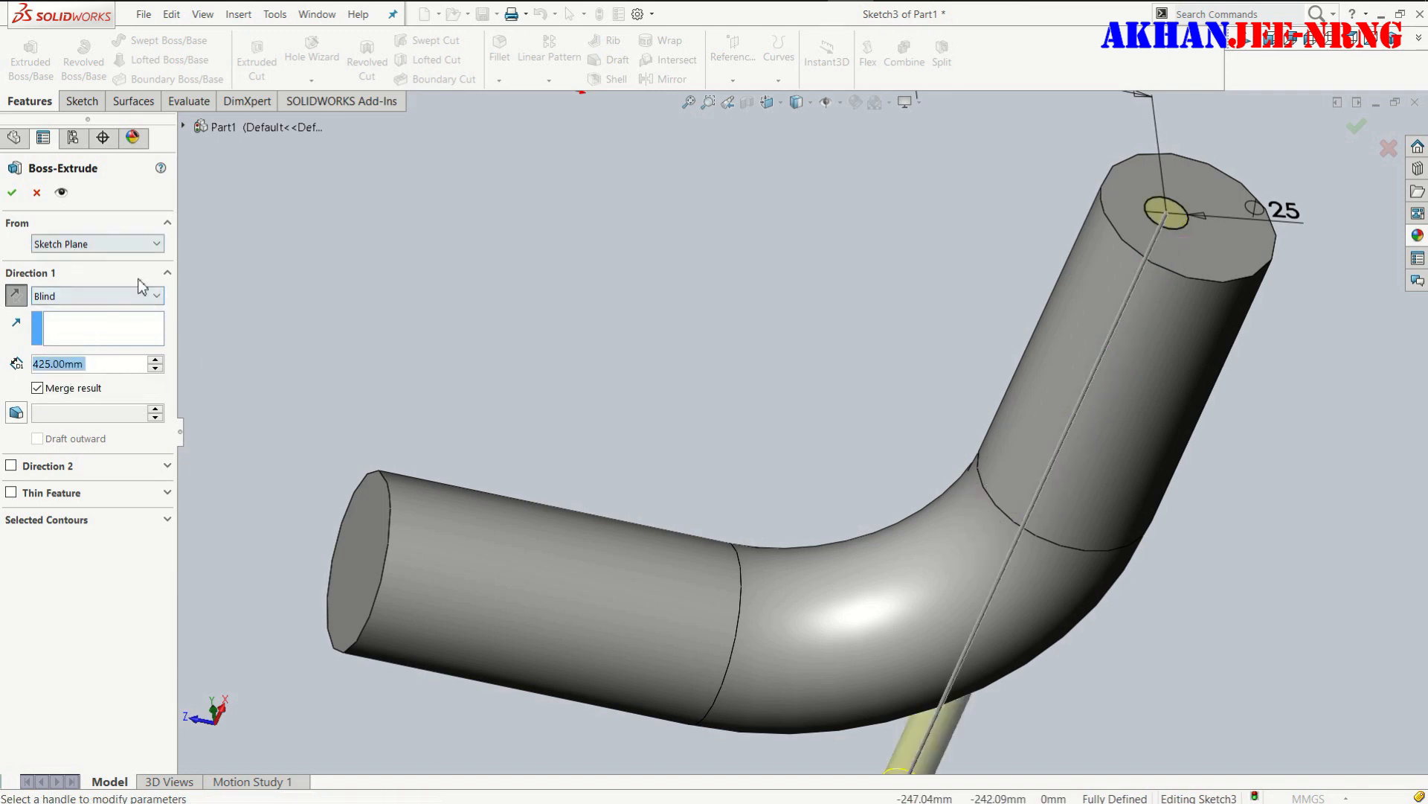
pyautogui.click(10, 195)
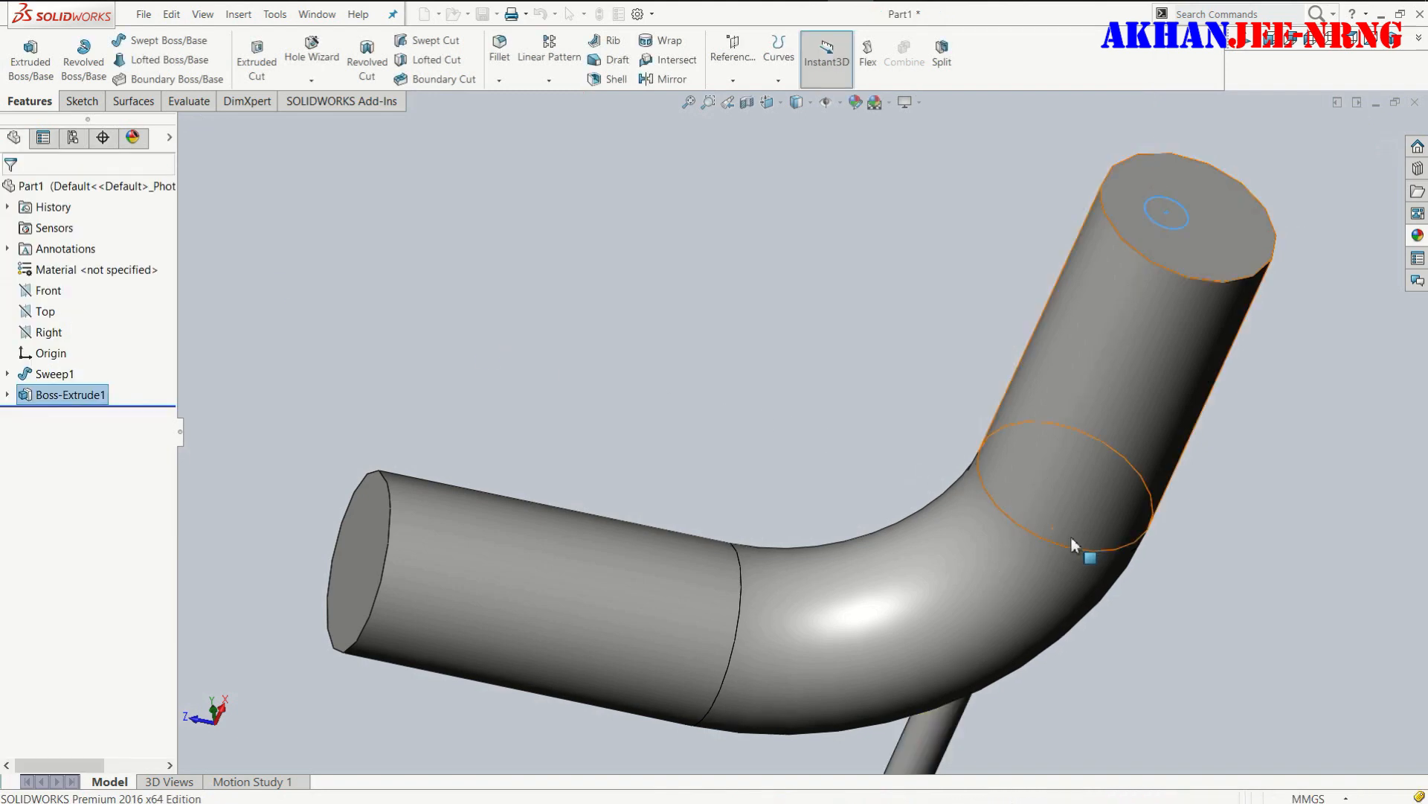
pyautogui.scroll(2, 1094, 564)
pyautogui.click(1232, 448)
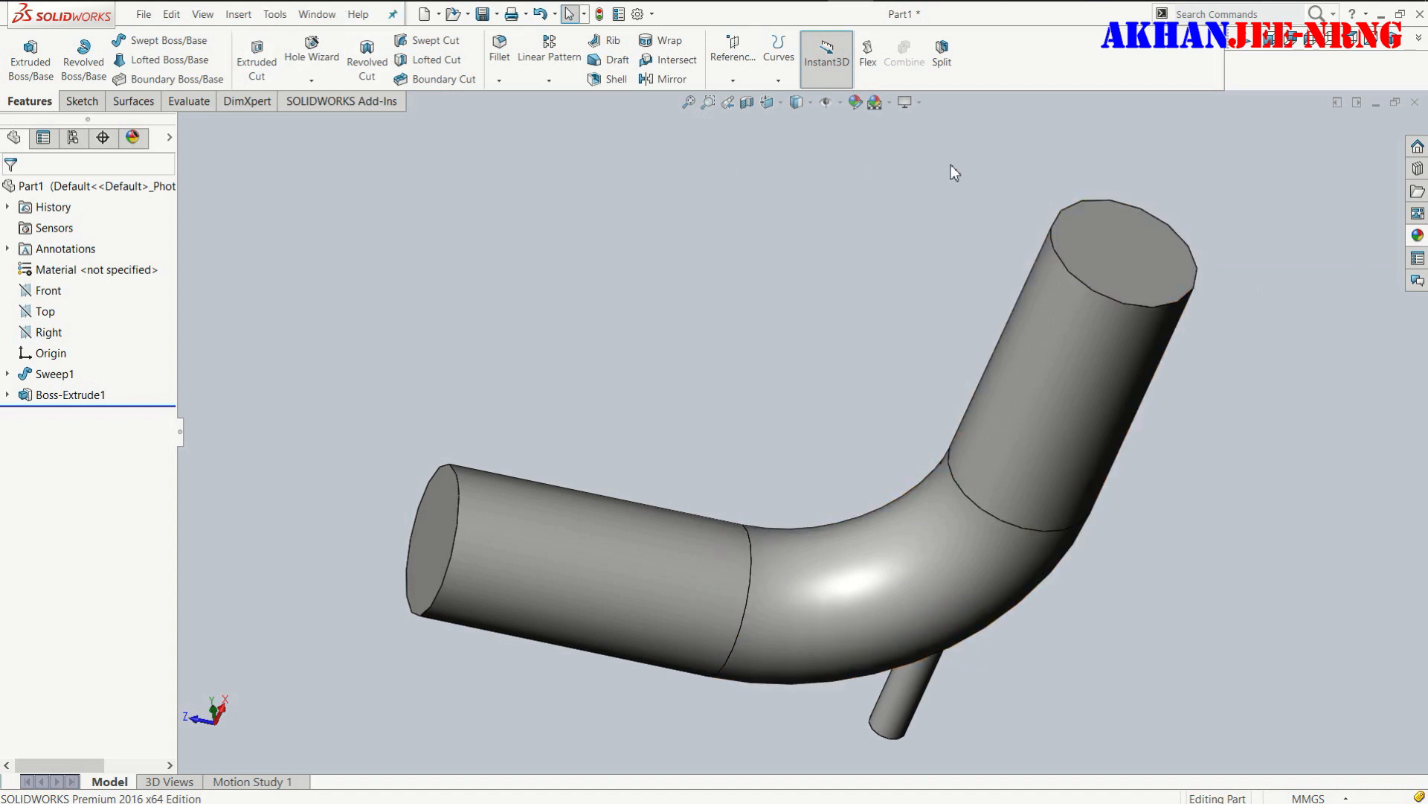
# - Apply the polished steel appearance from the metal library to the whole part
pyautogui.click(1418, 236)
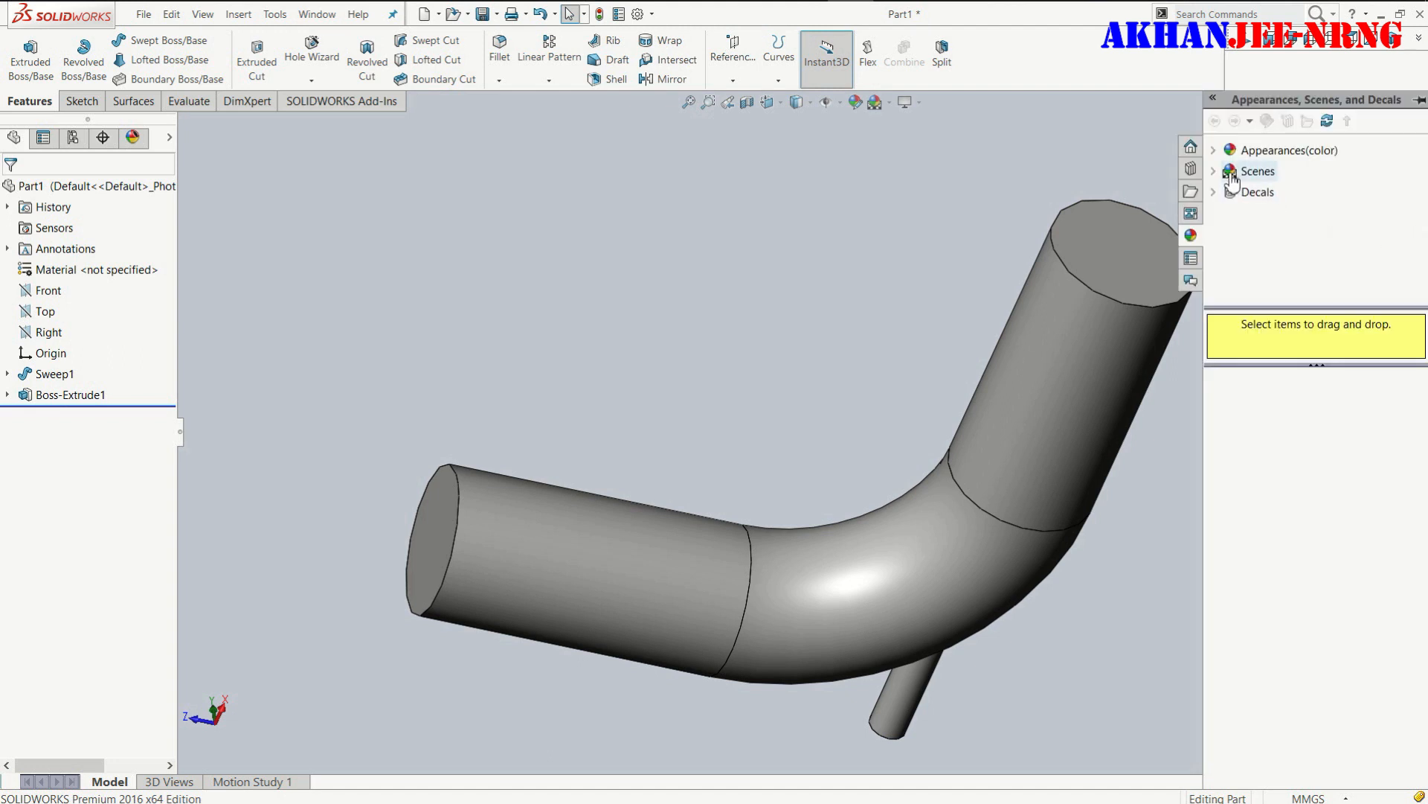
pyautogui.click(1280, 150)
pyautogui.click(1241, 194)
pyautogui.click(1275, 174)
pyautogui.moveTo(1263, 415); pyautogui.dragTo(1029, 376)
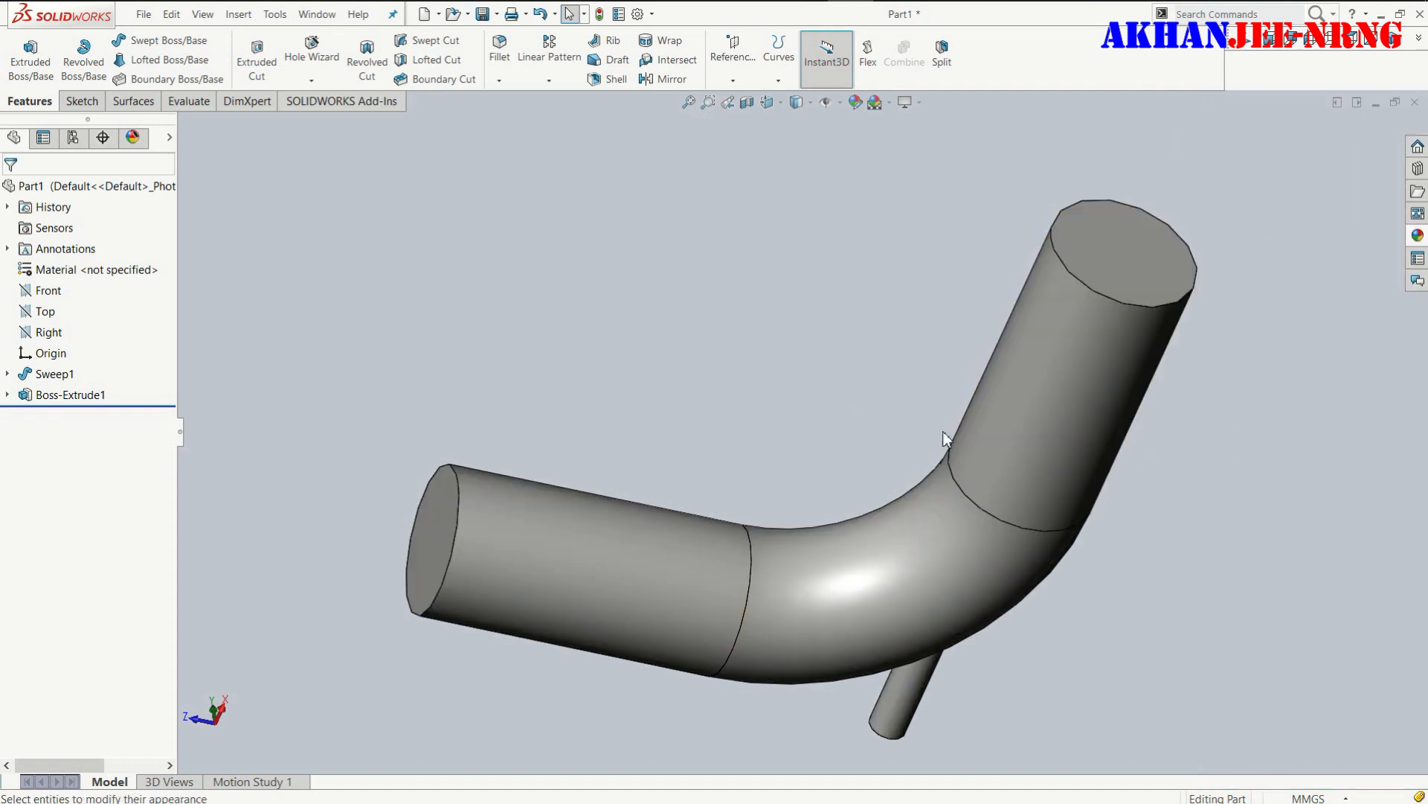
pyautogui.click(1418, 237)
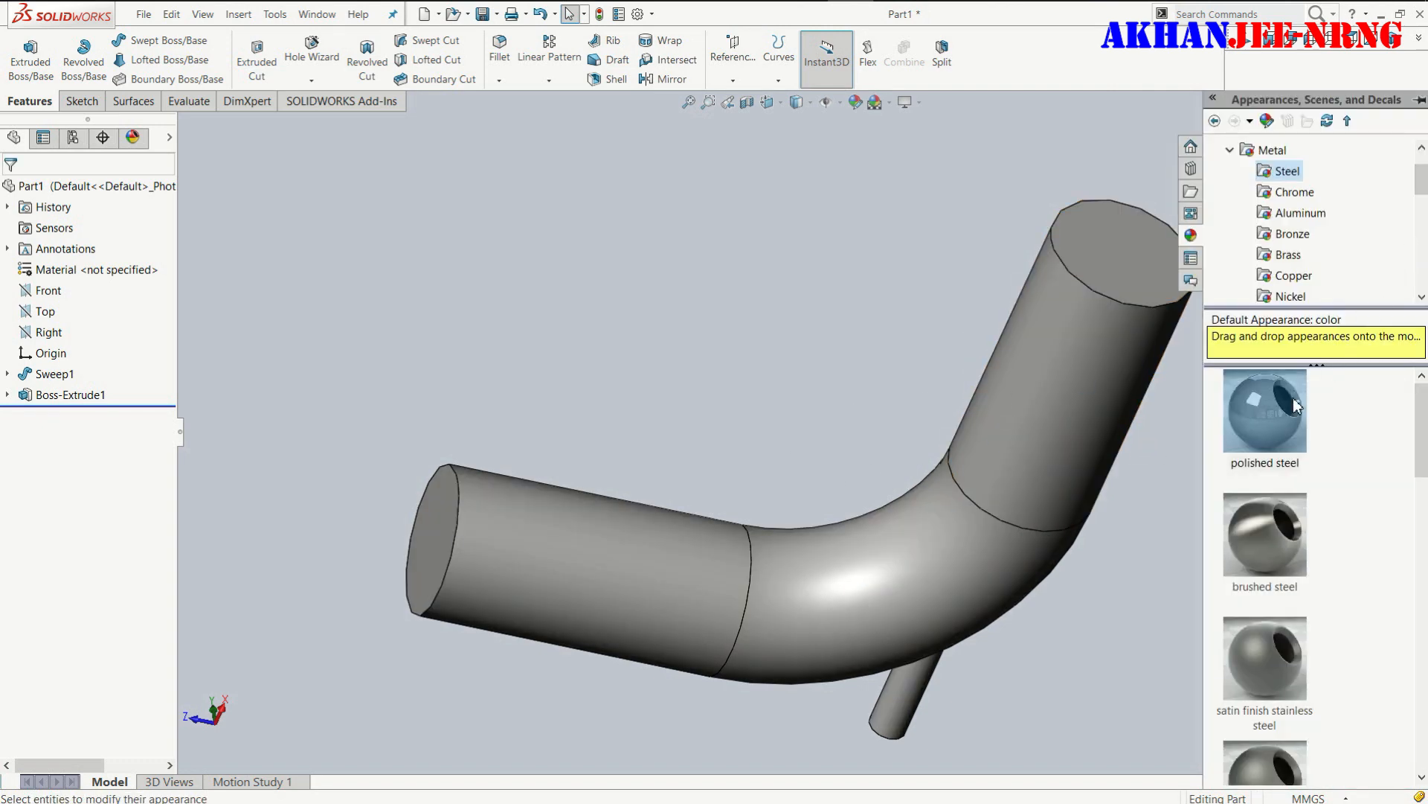
pyautogui.moveTo(1280, 417); pyautogui.dragTo(1059, 371)
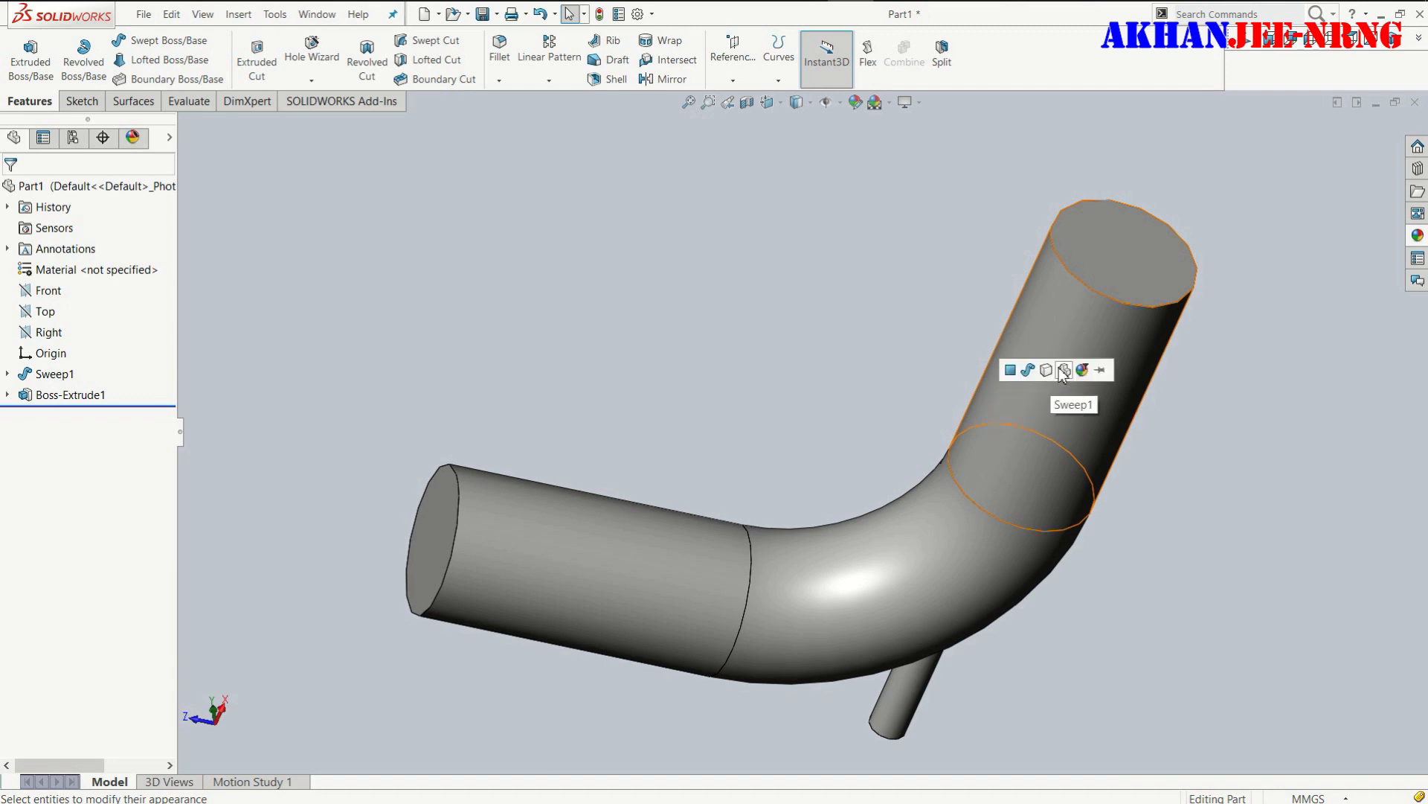
pyautogui.click(1061, 372)
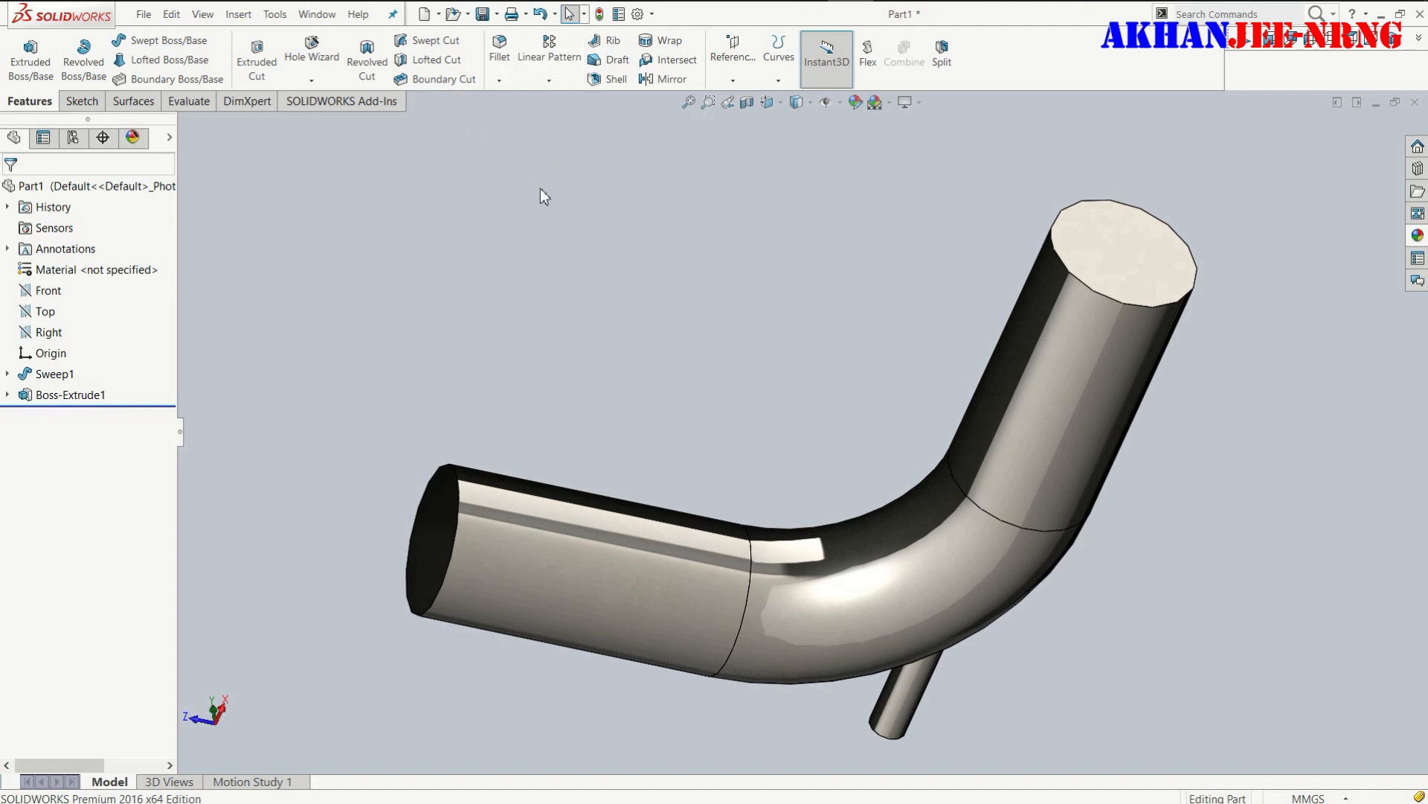
# - Start saving the part as a new file on the Desktop and enter the file name "elbow project"
pyautogui.click(496, 14)
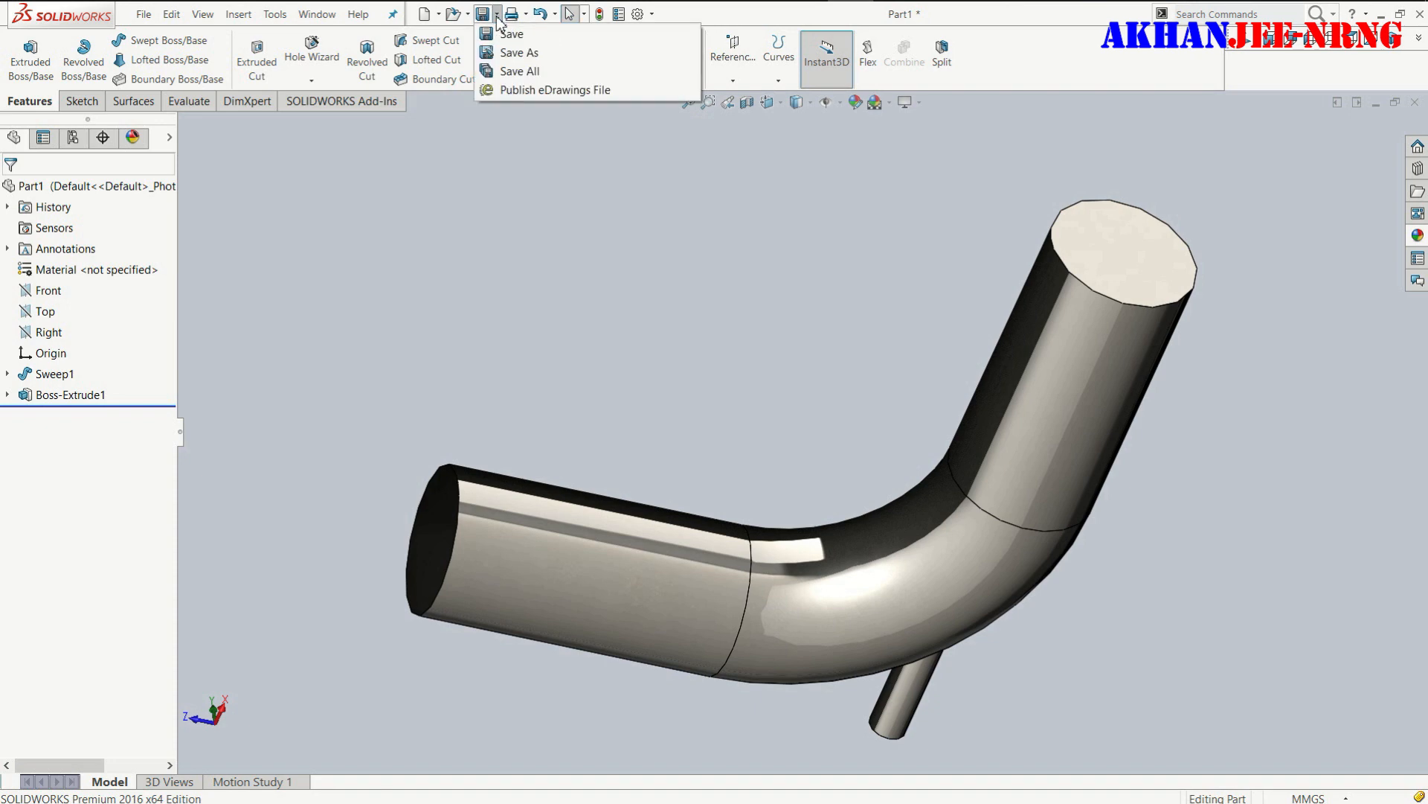
pyautogui.click(520, 53)
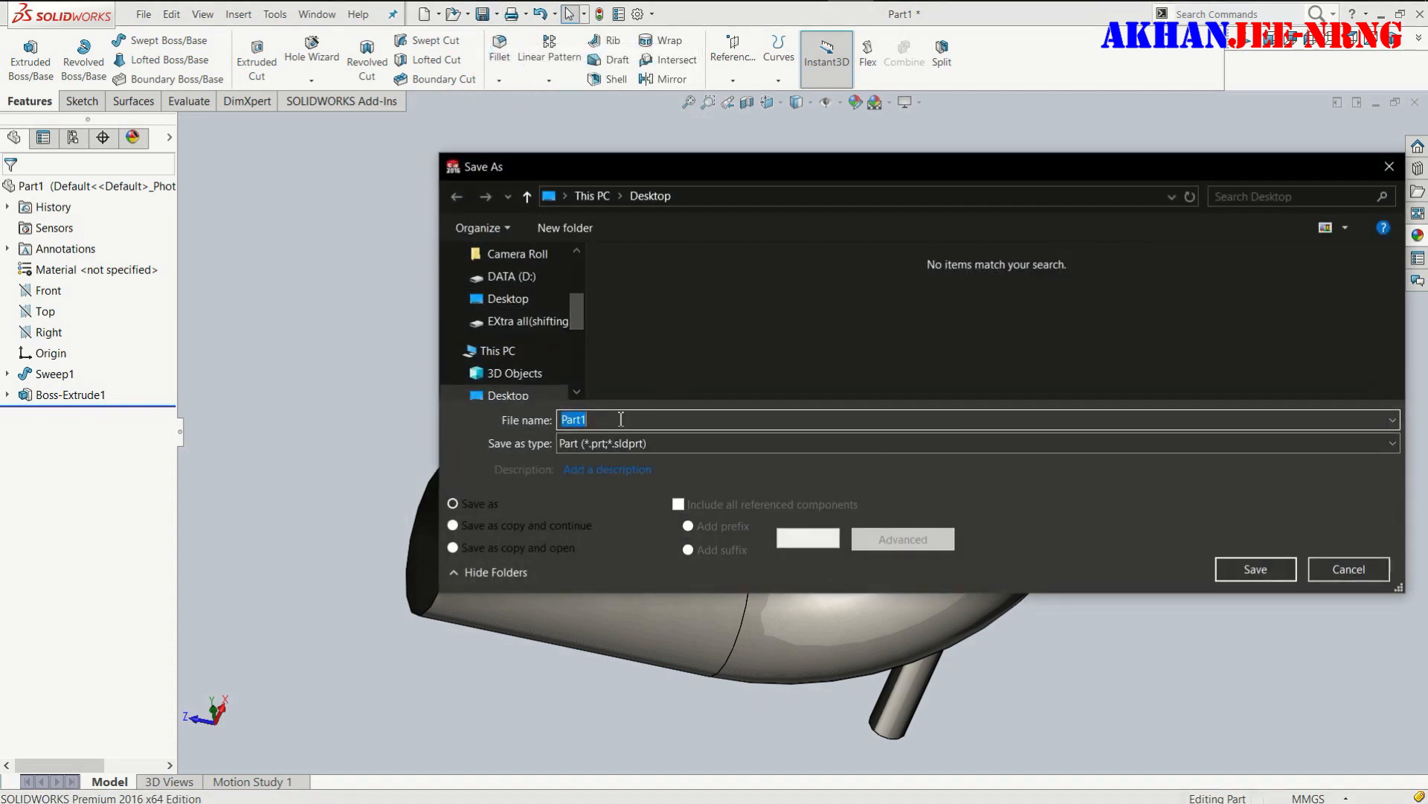
pyautogui.write('elbo')
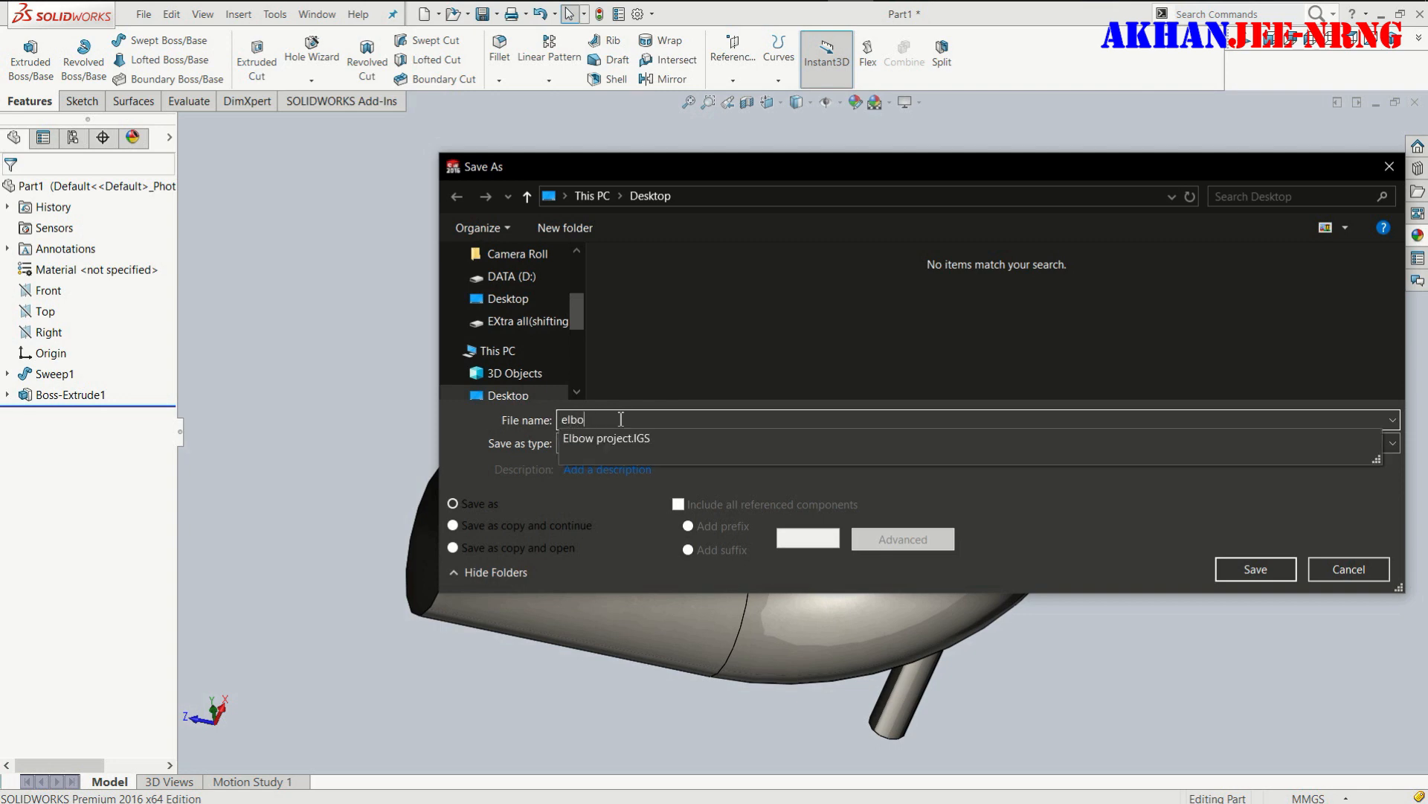
pyautogui.write('w project')
# - Replace the file name in the save dialog with "Elbow project f"
pyautogui.click(592, 506)
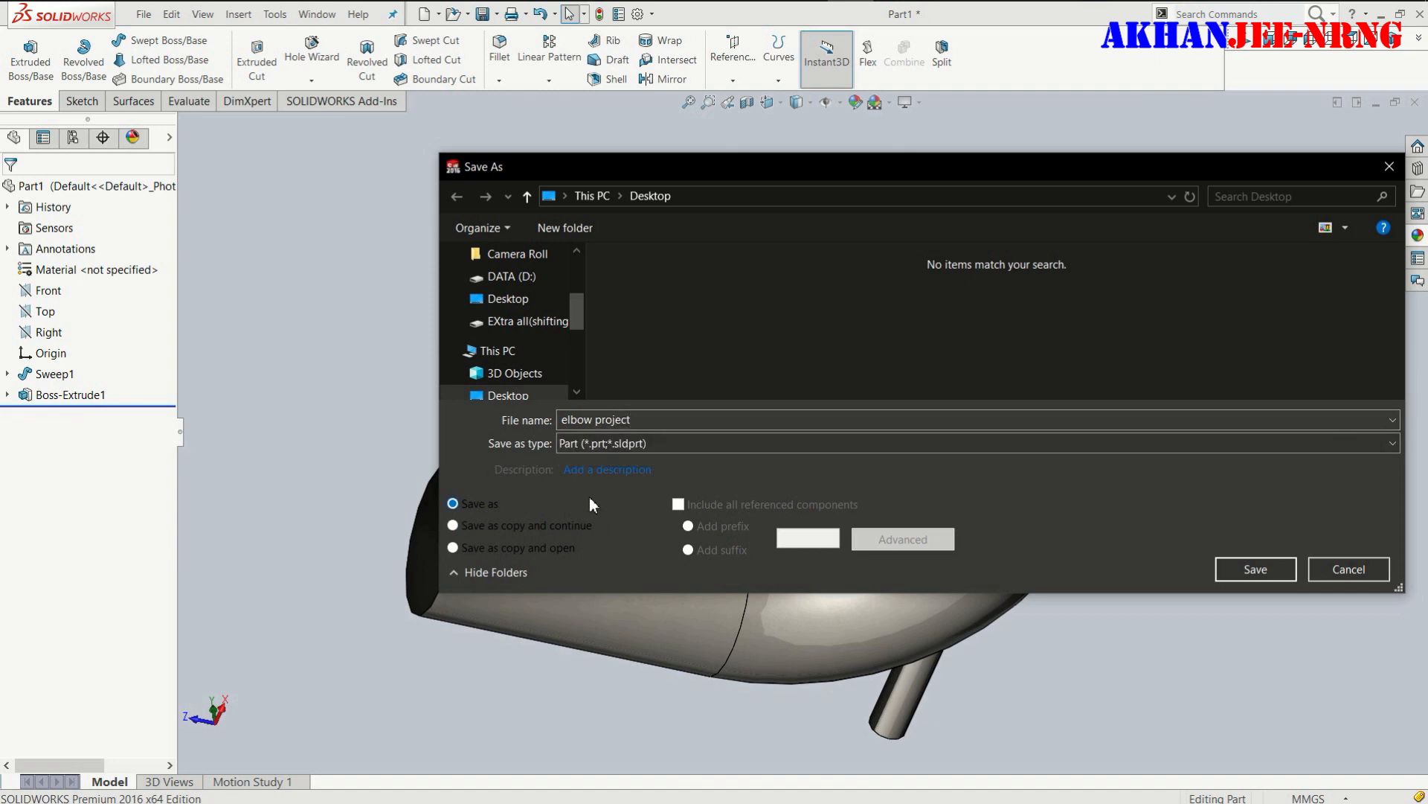
pyautogui.click(648, 422)
pyautogui.press('BackSpace')
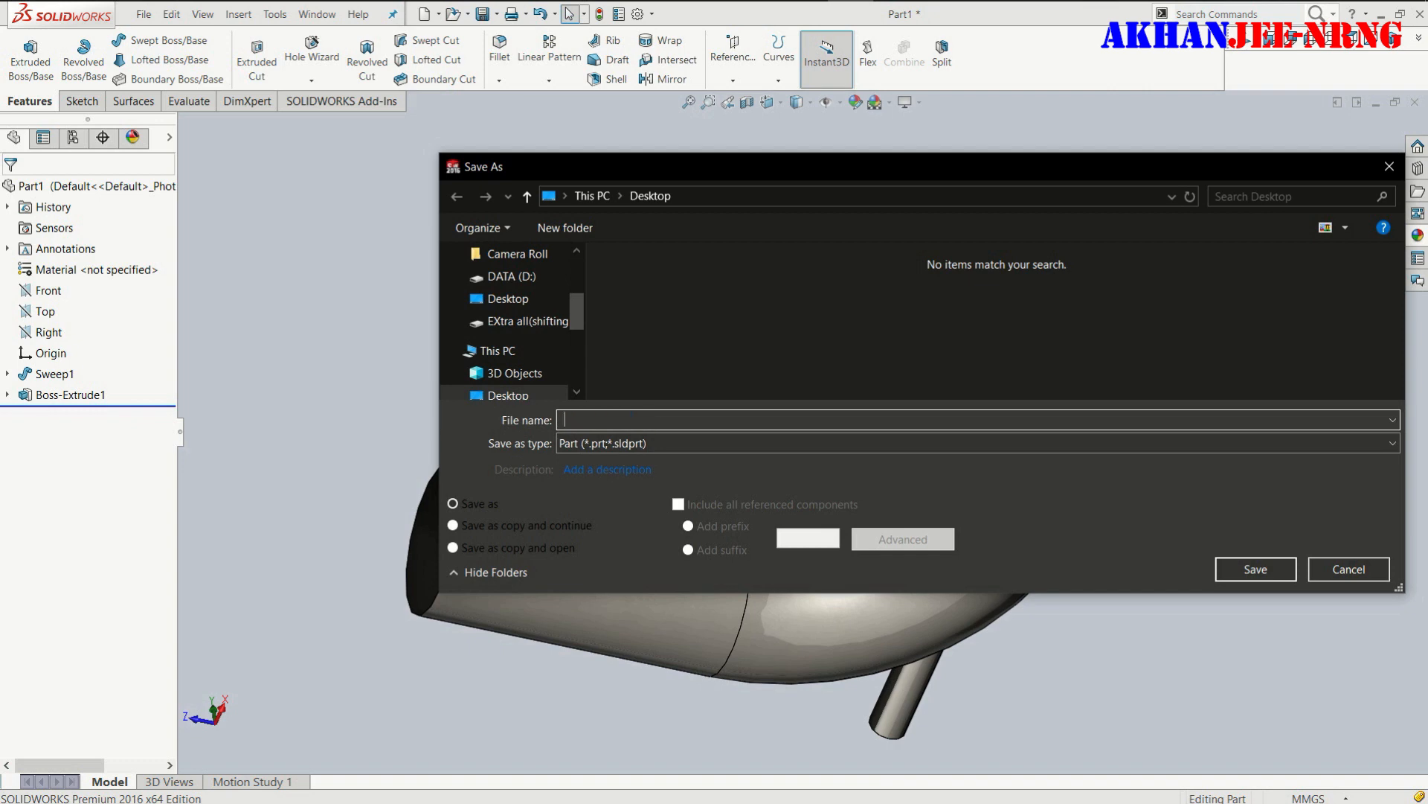
pyautogui.write('Elbow project f')
# - Set the file type to IGES (*.igs) and save the part to the Desktop
pyautogui.click(696, 443)
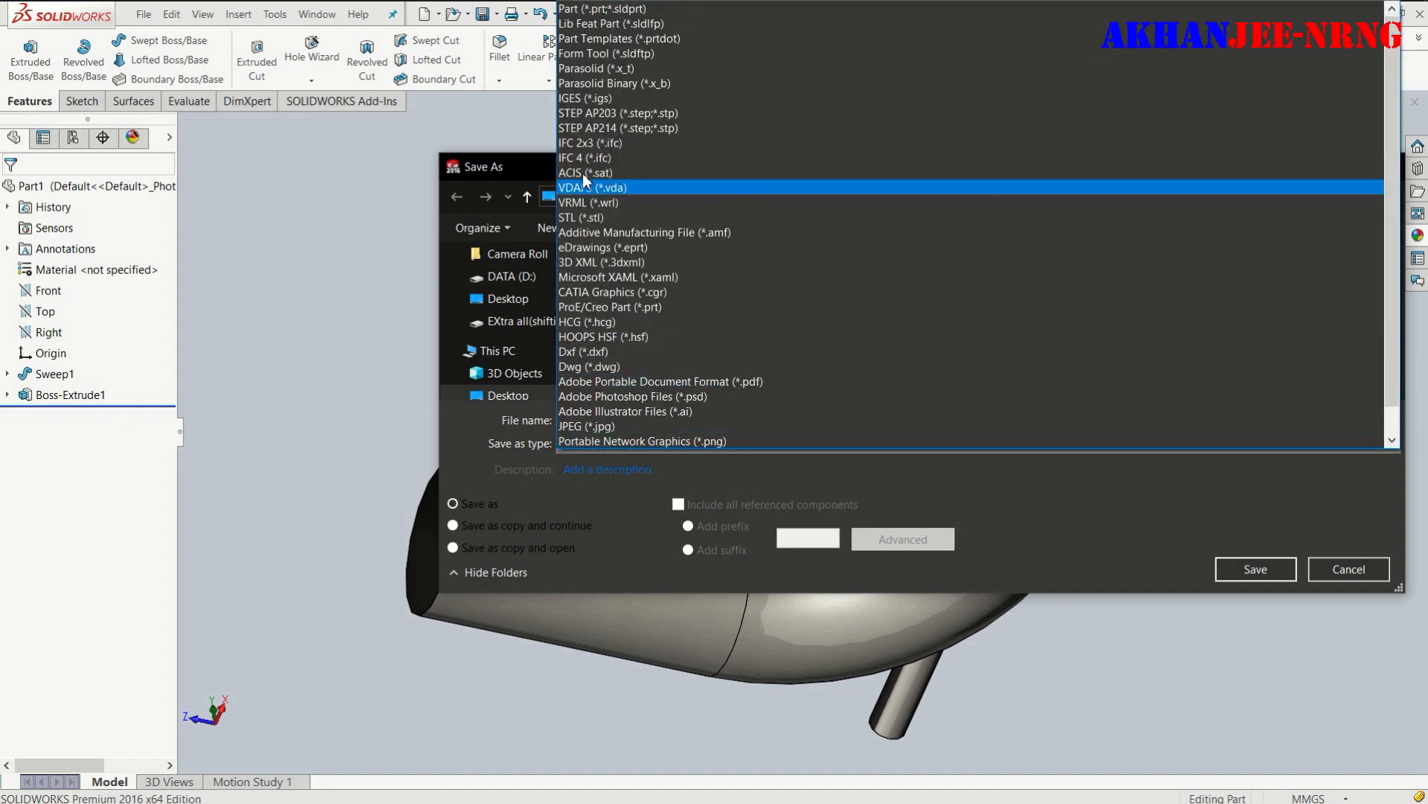
pyautogui.click(591, 99)
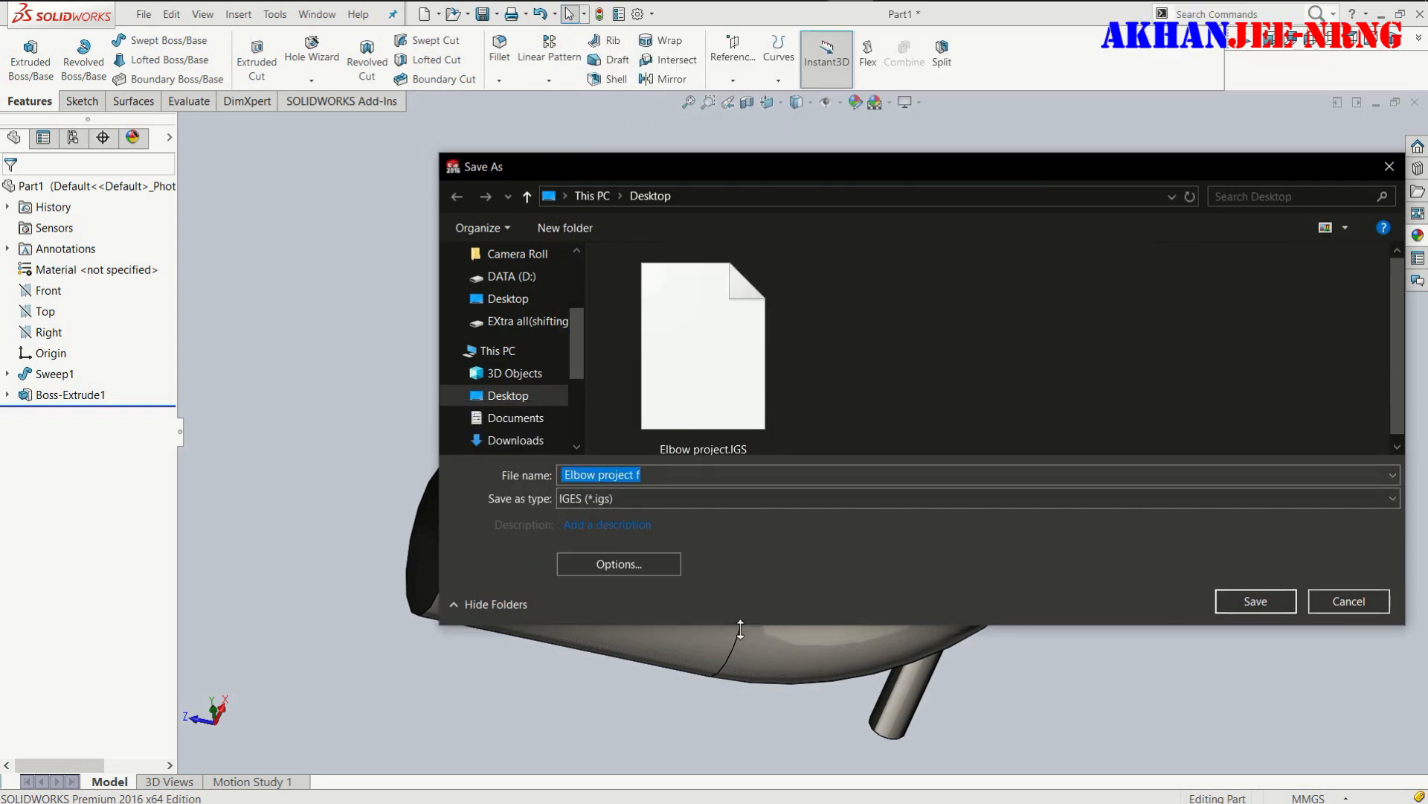
pyautogui.scroll(4, 535, 331)
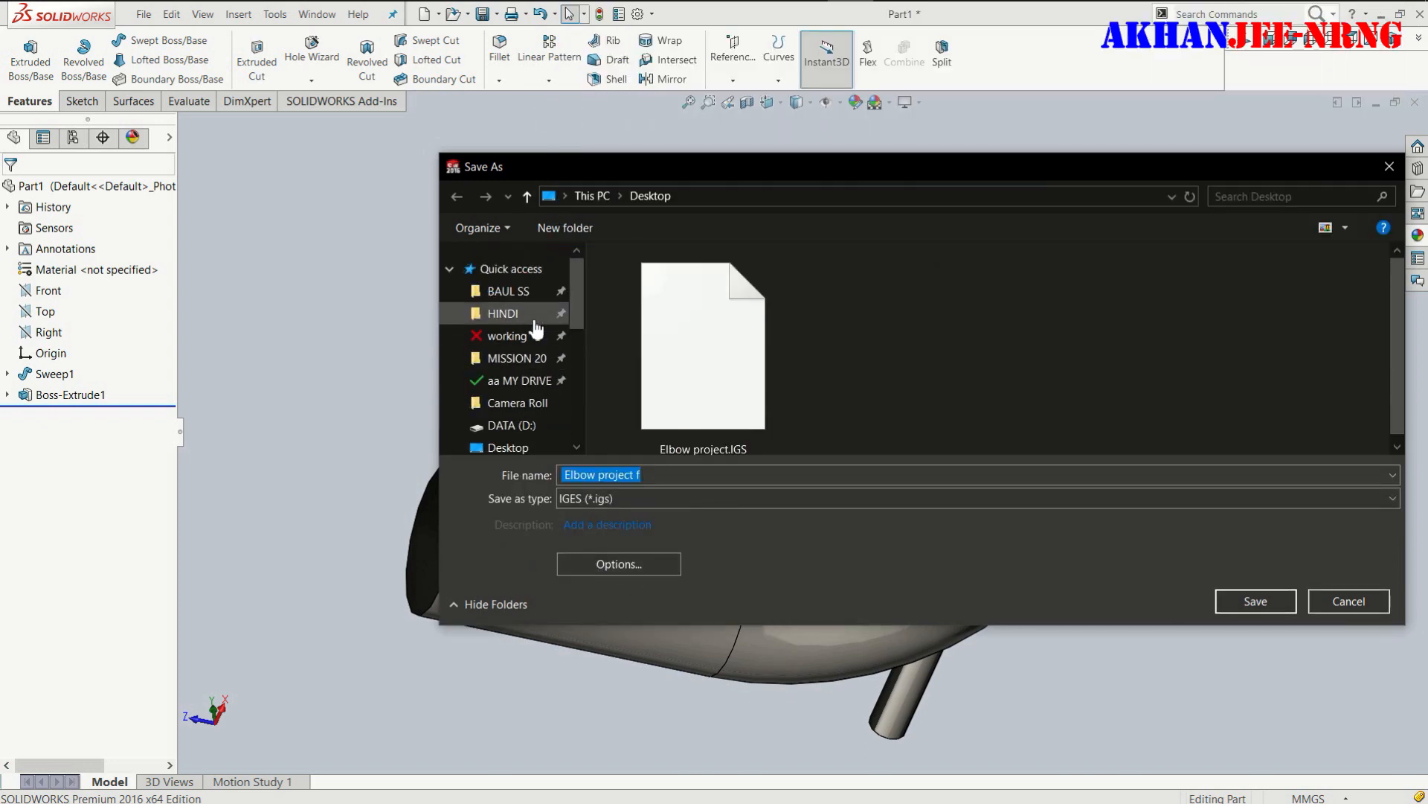
pyautogui.scroll(-1, 512, 376)
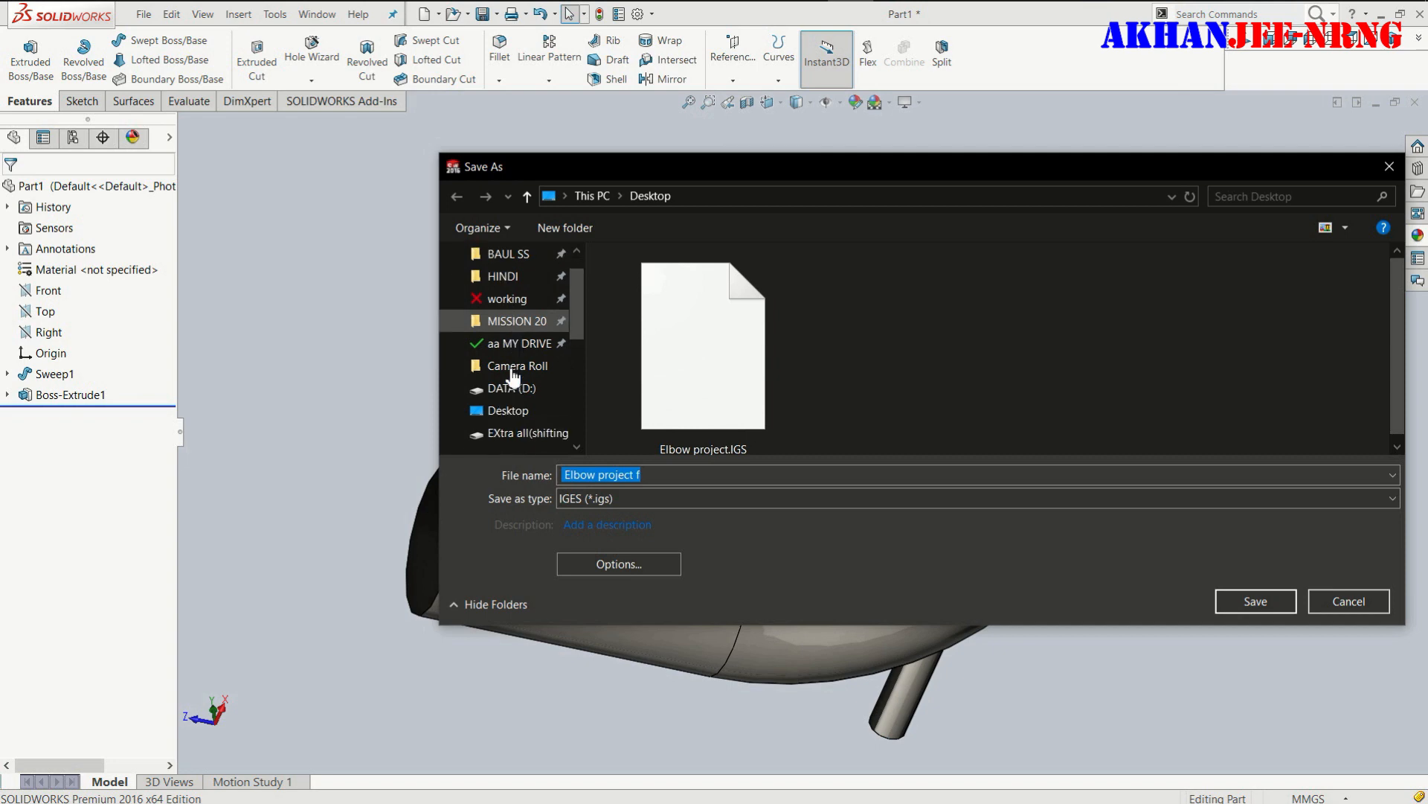
pyautogui.scroll(-3, 512, 376)
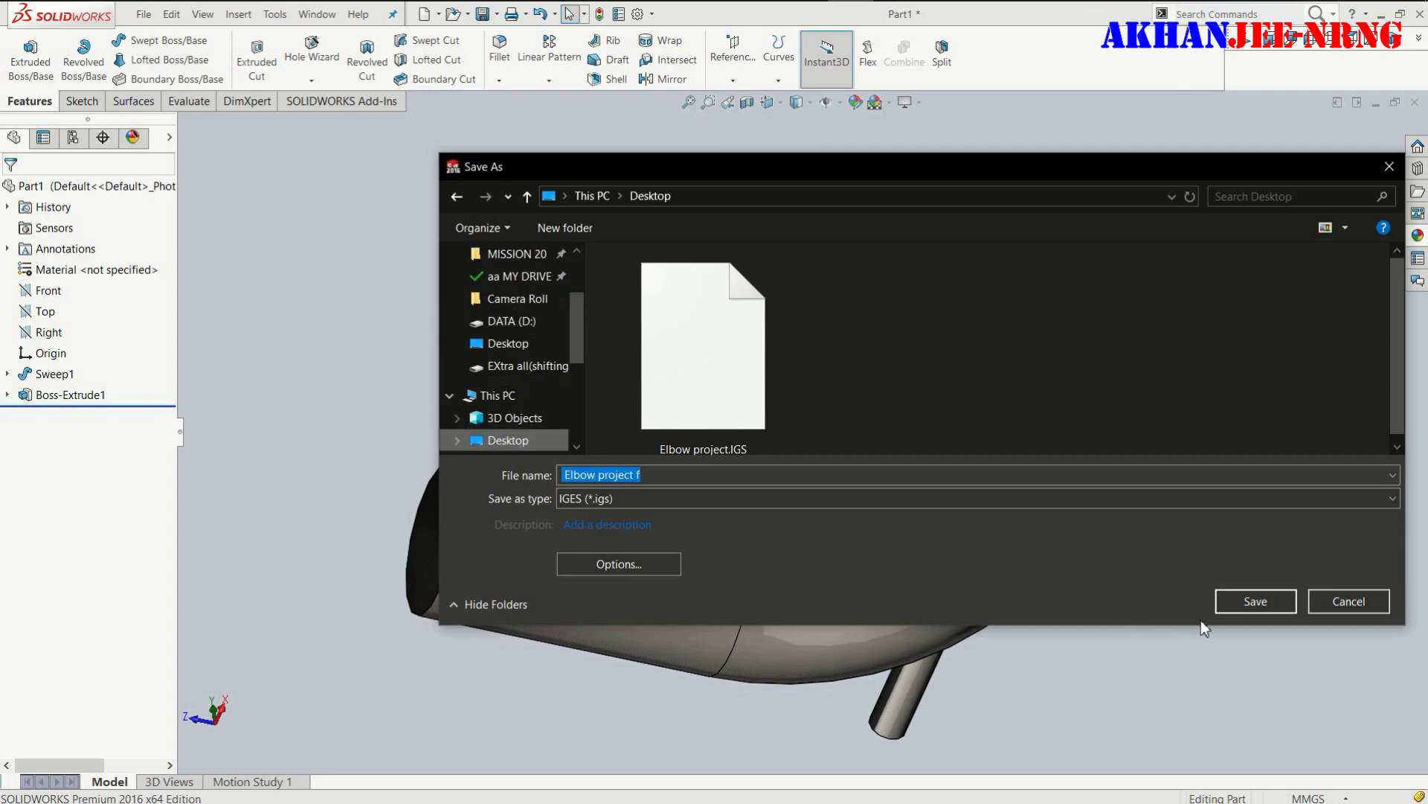
pyautogui.click(1253, 601)
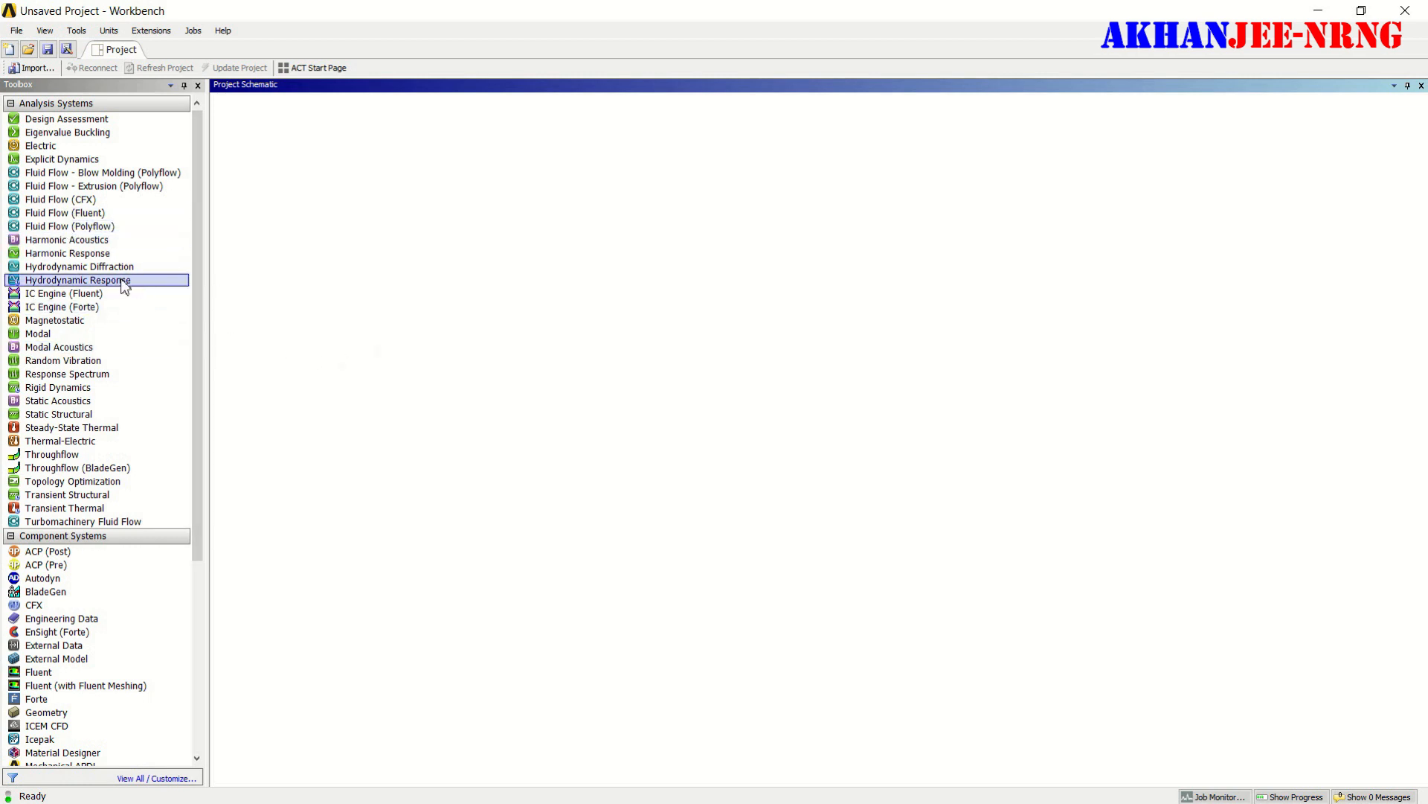
# - Switch to ANSYS Workbench, add a standalone Fluid Flow (Fluent) system to the project schematic and name it "elbow project"
pyautogui.moveTo(85, 213); pyautogui.dragTo(318, 182)
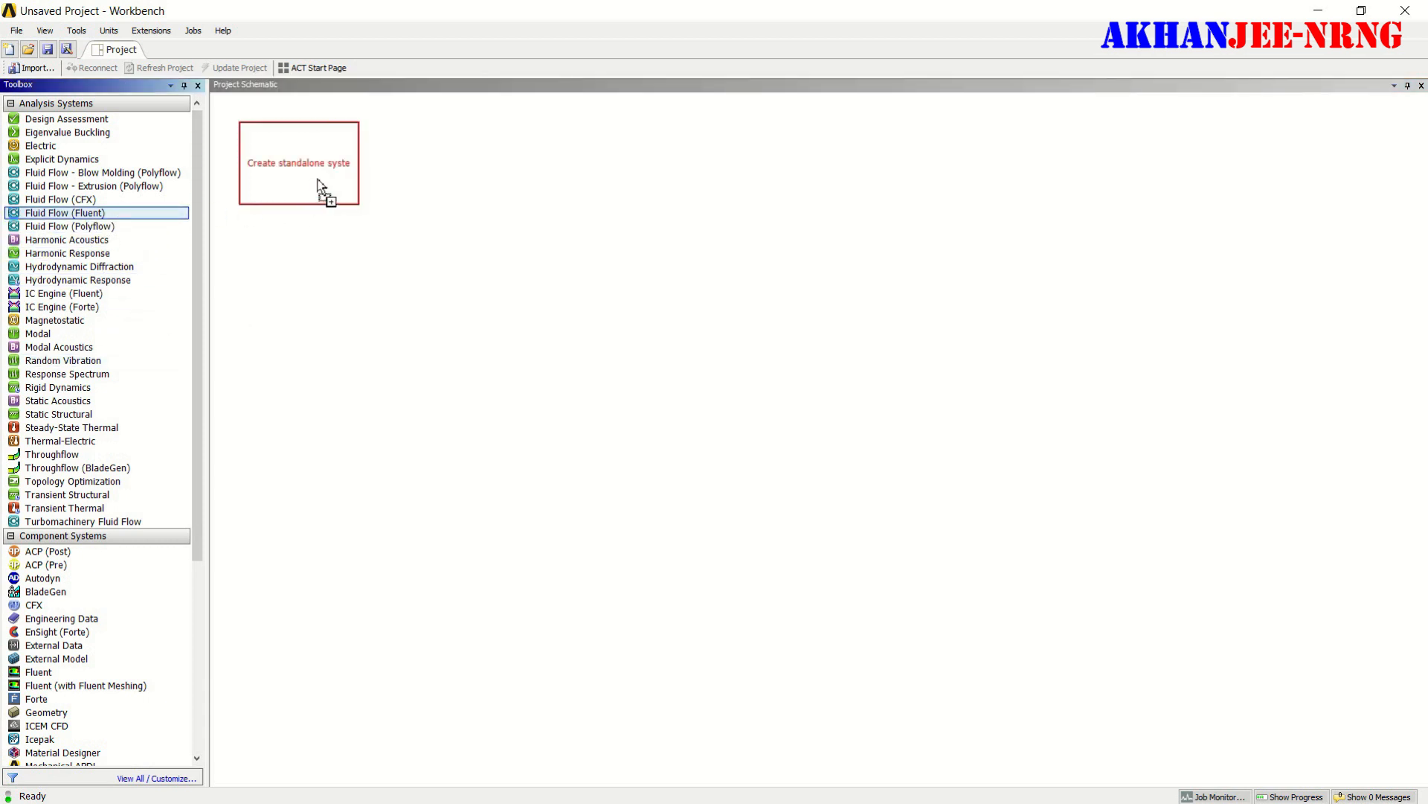
pyautogui.moveTo(318, 179); pyautogui.dragTo(313, 173)
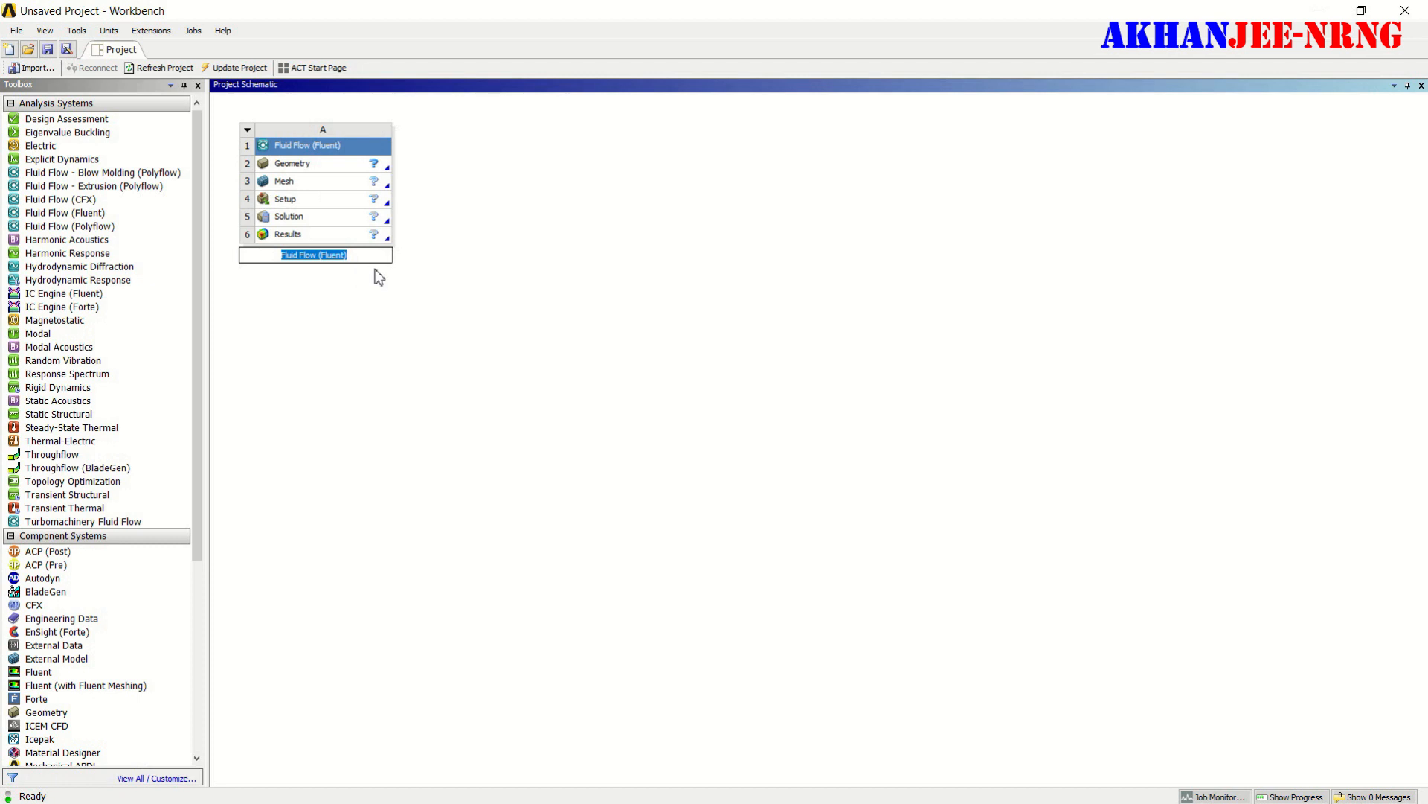
pyautogui.write('w')
pyautogui.press('BackSpace')
pyautogui.write('elbow project')
pyautogui.press('Return')
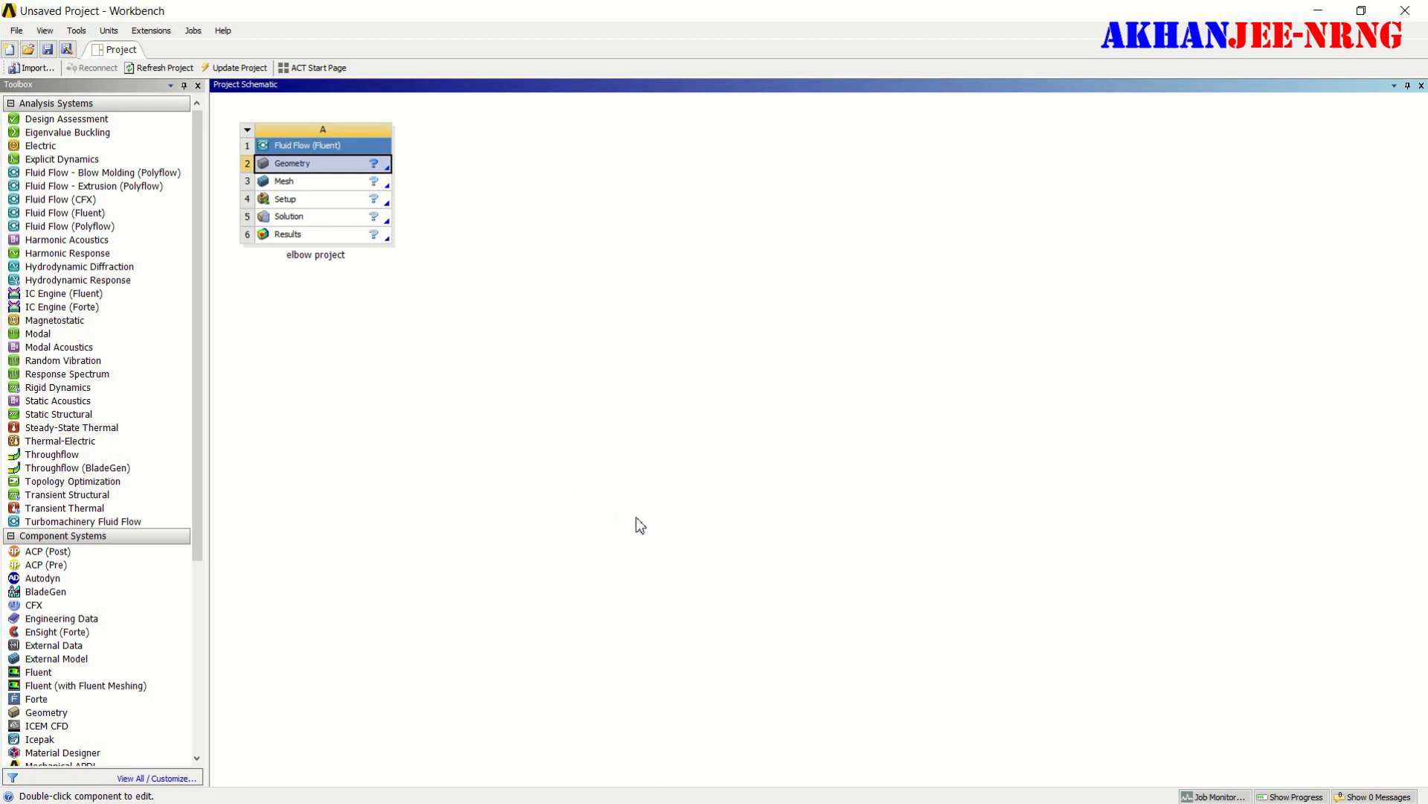
# - Import "Elbow project f.IGS" from the Desktop as the geometry of the Fluent system
pyautogui.rightClick(372, 170)
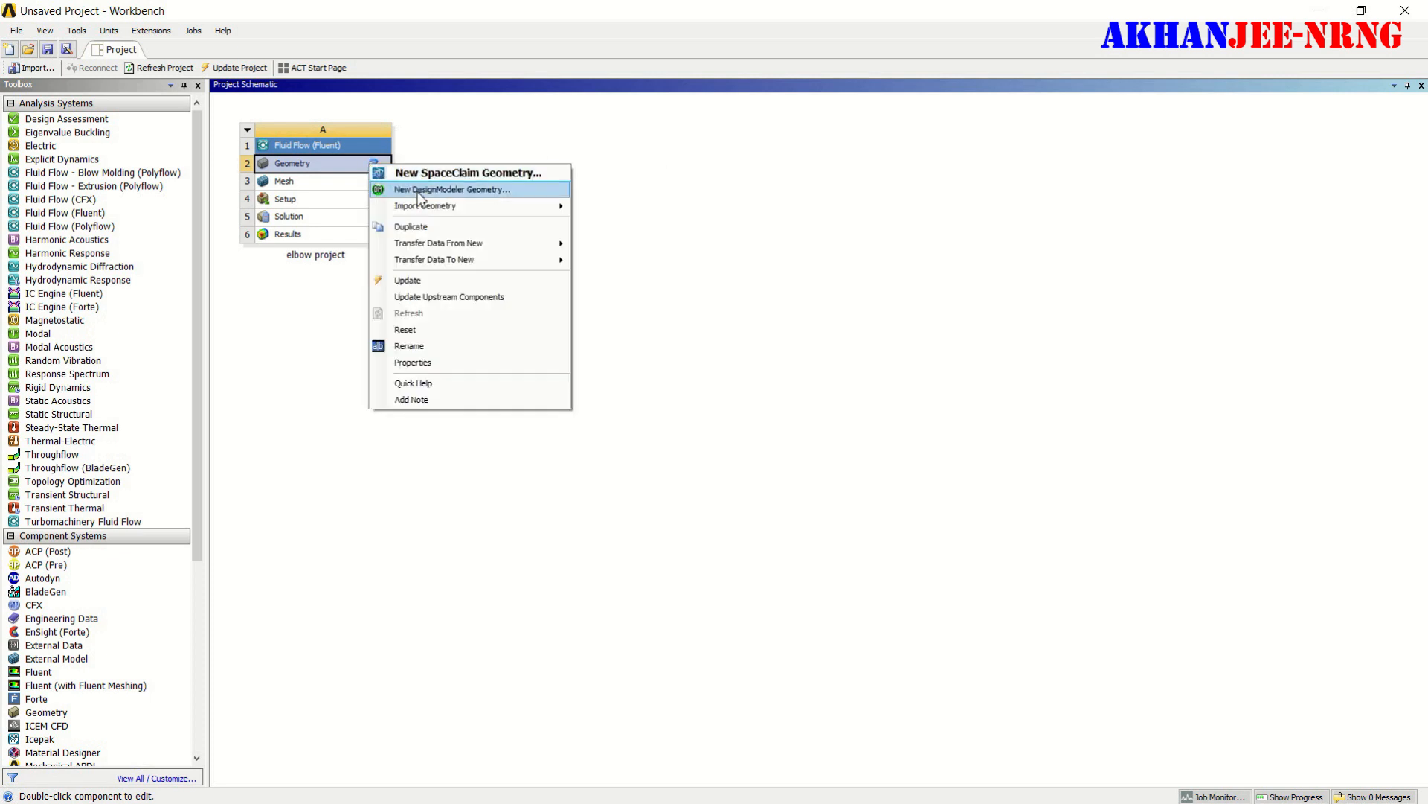
pyautogui.moveTo(432, 207)
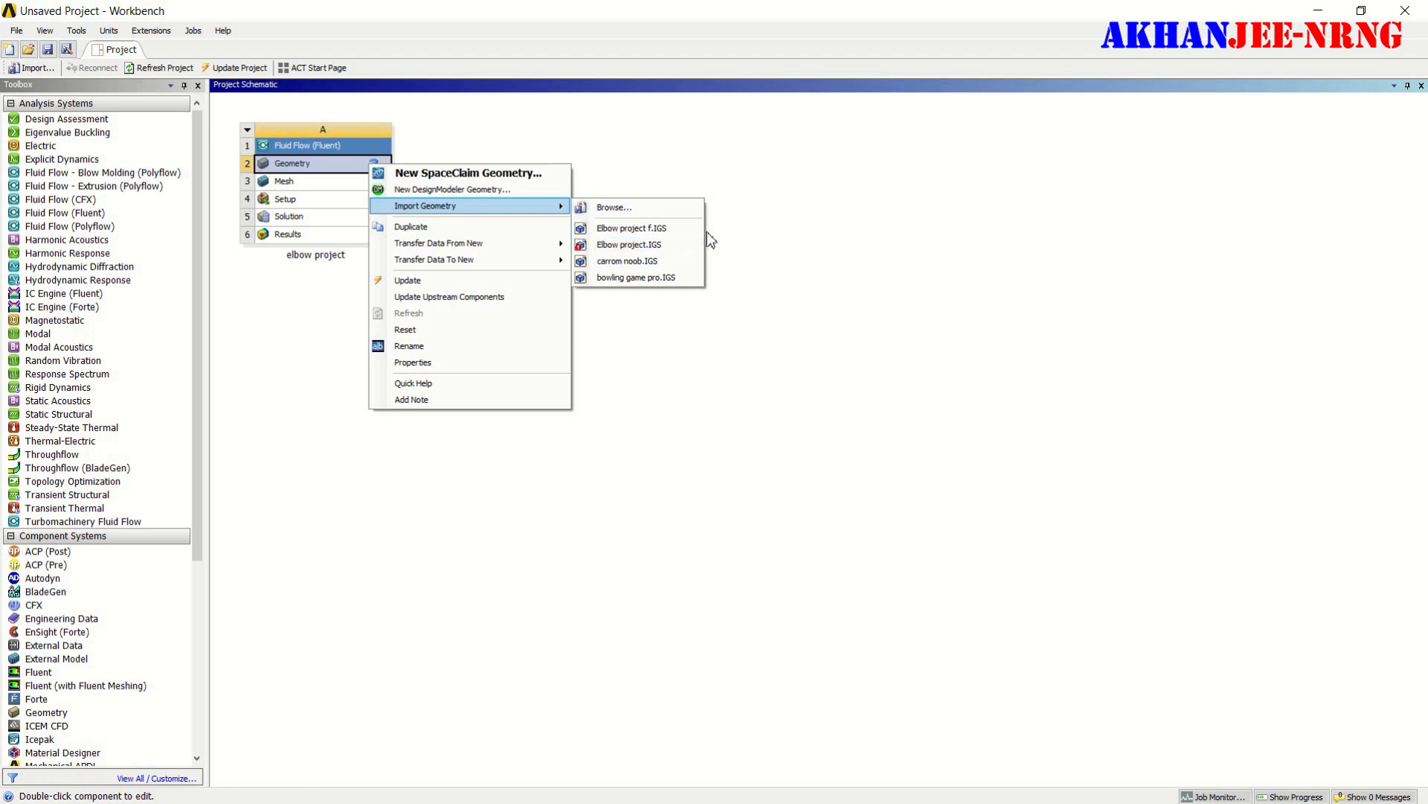
pyautogui.click(662, 209)
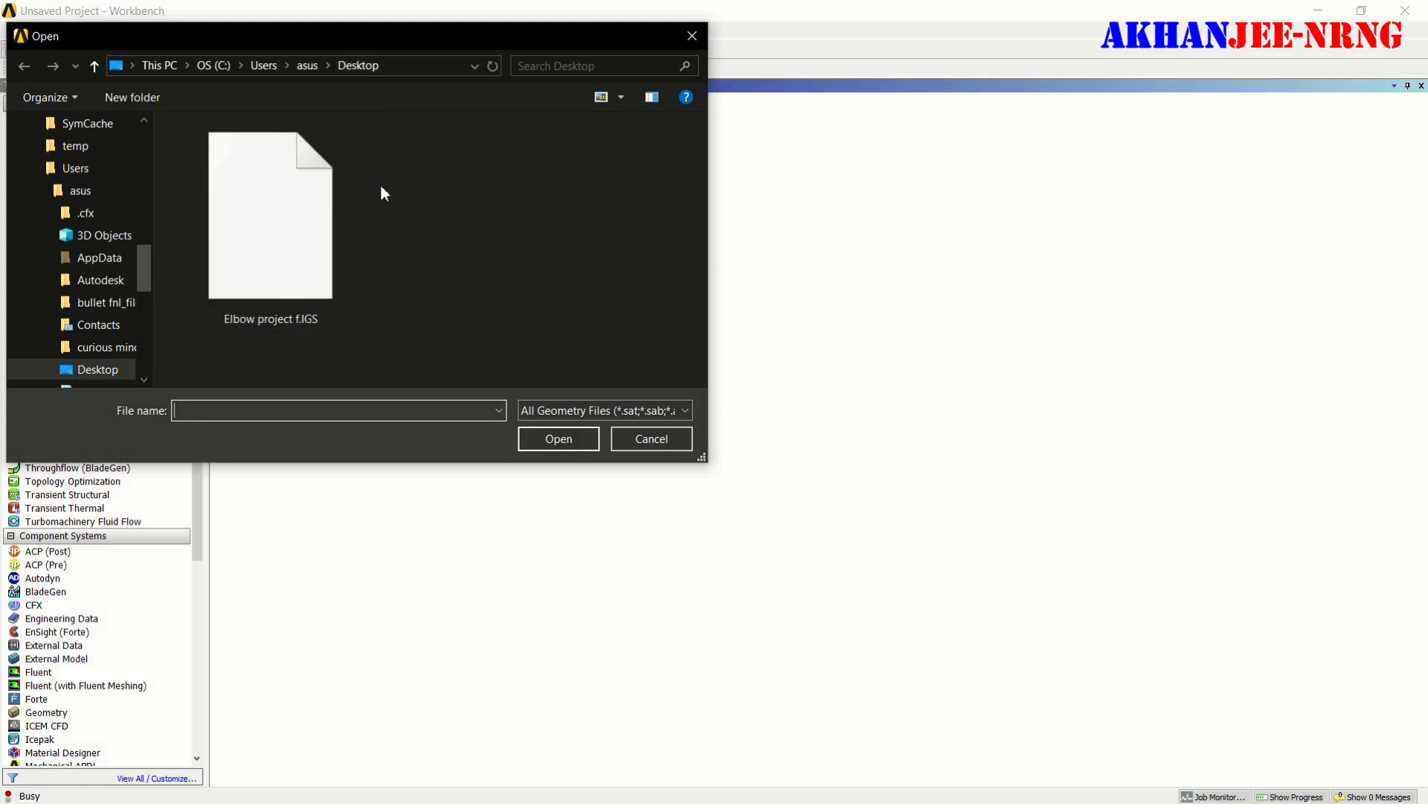
pyautogui.click(247, 231)
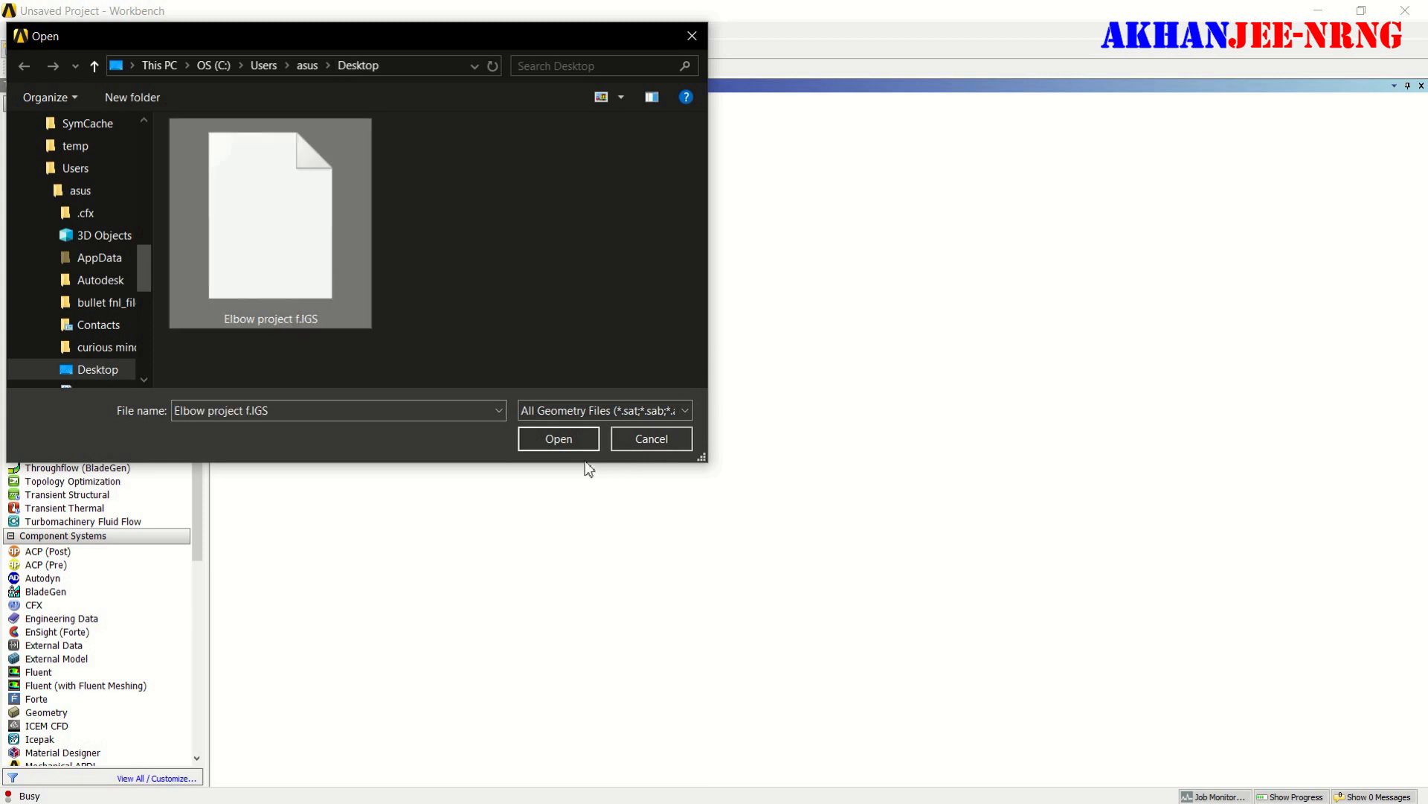
pyautogui.click(566, 440)
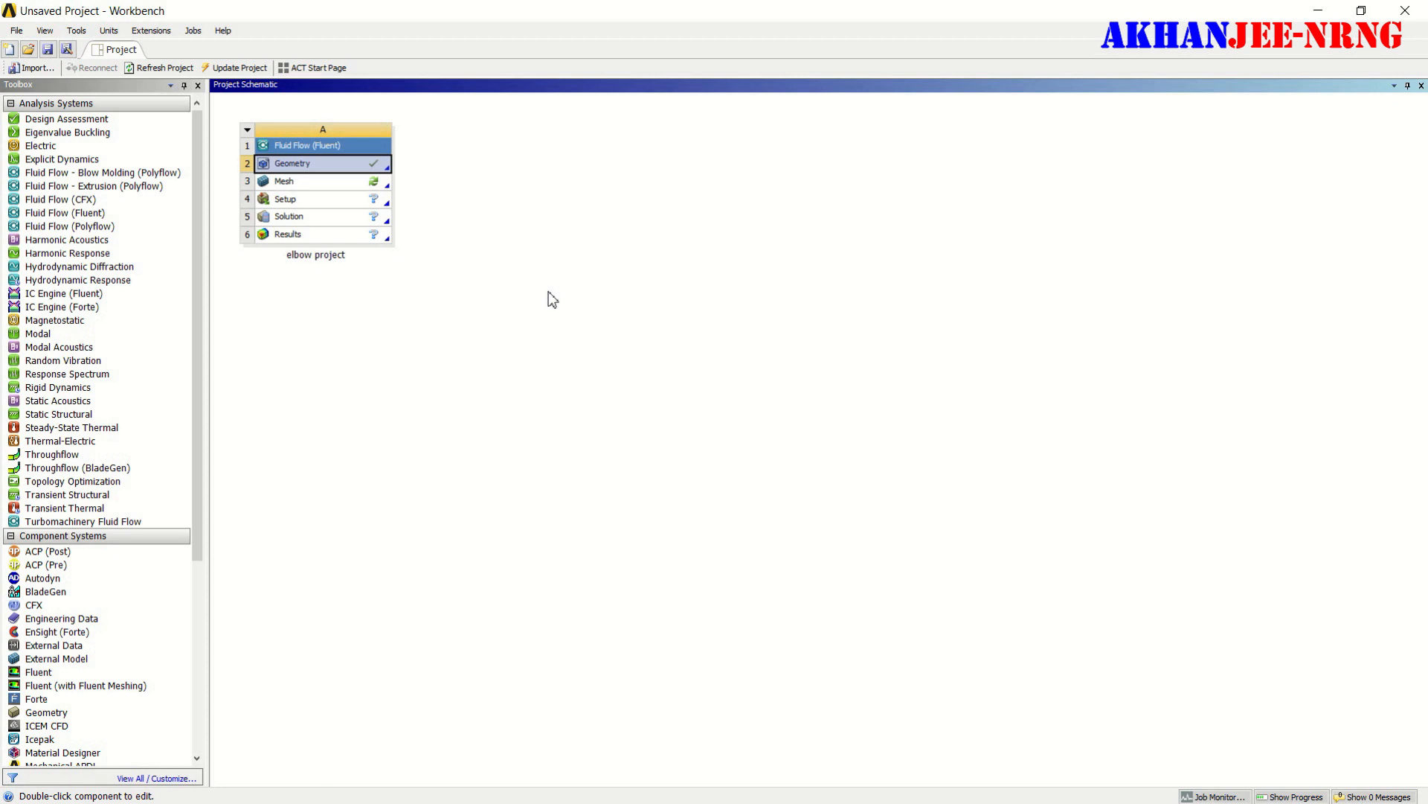
# - Open the imported geometry for editing in DesignModeler and generate the import feature
pyautogui.rightClick(384, 165)
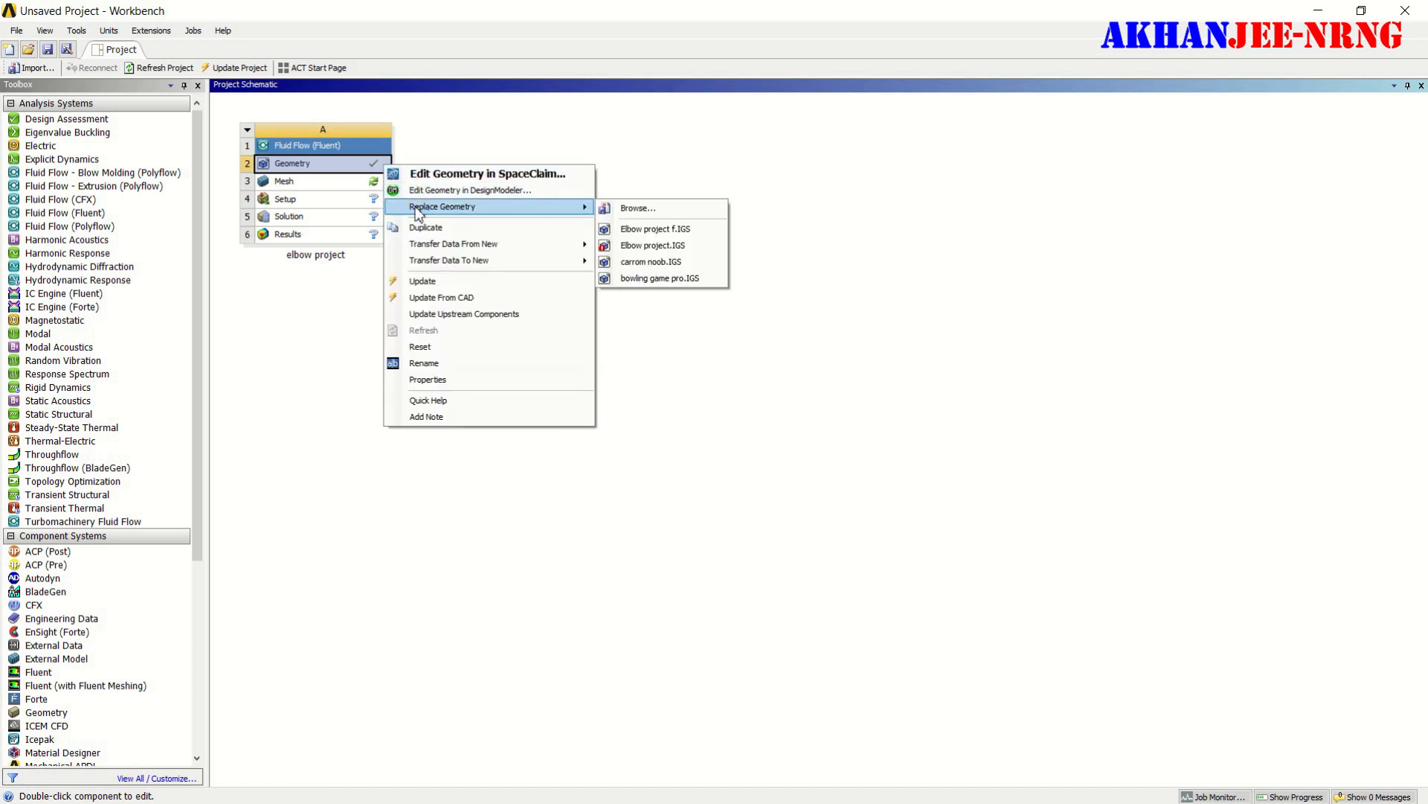
pyautogui.click(427, 192)
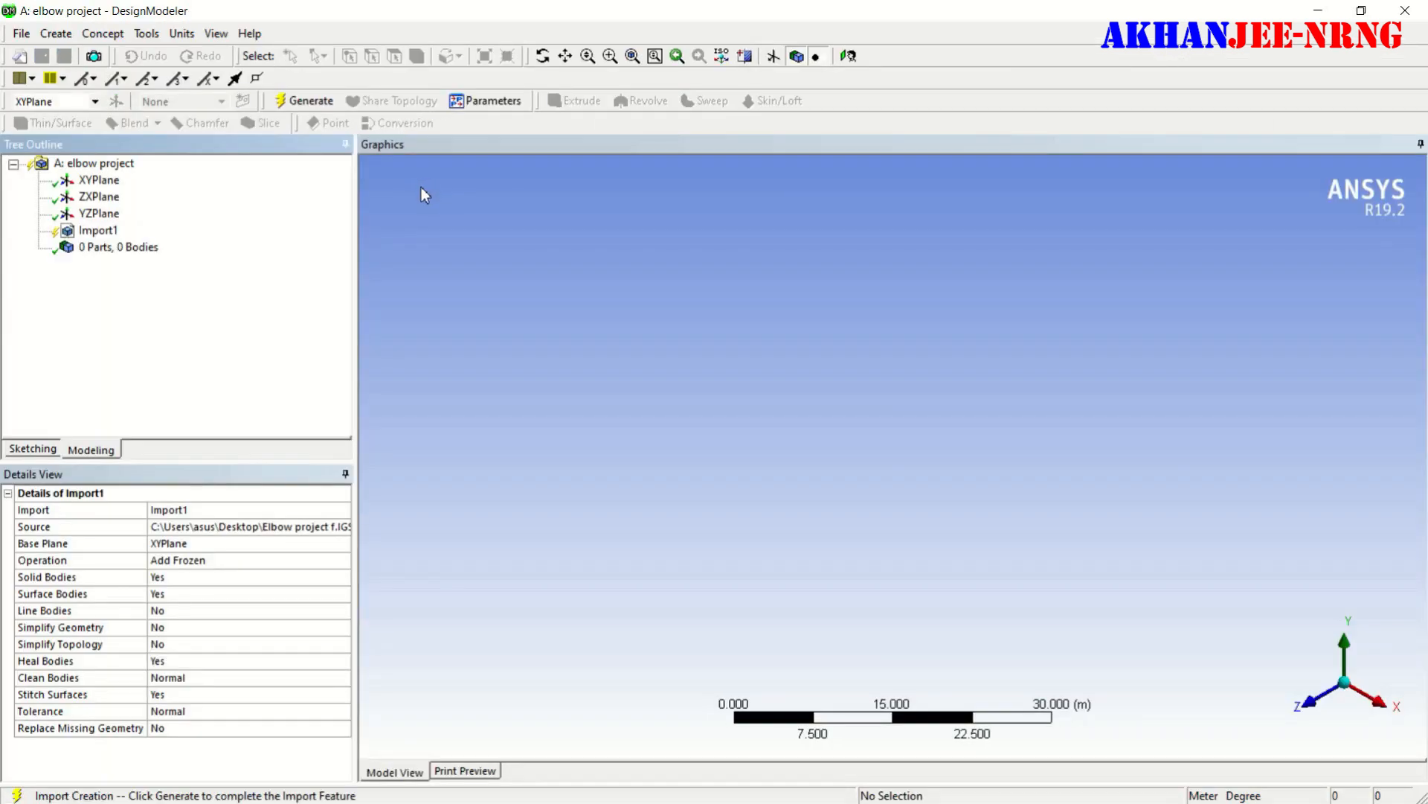
pyautogui.click(108, 233)
pyautogui.click(311, 102)
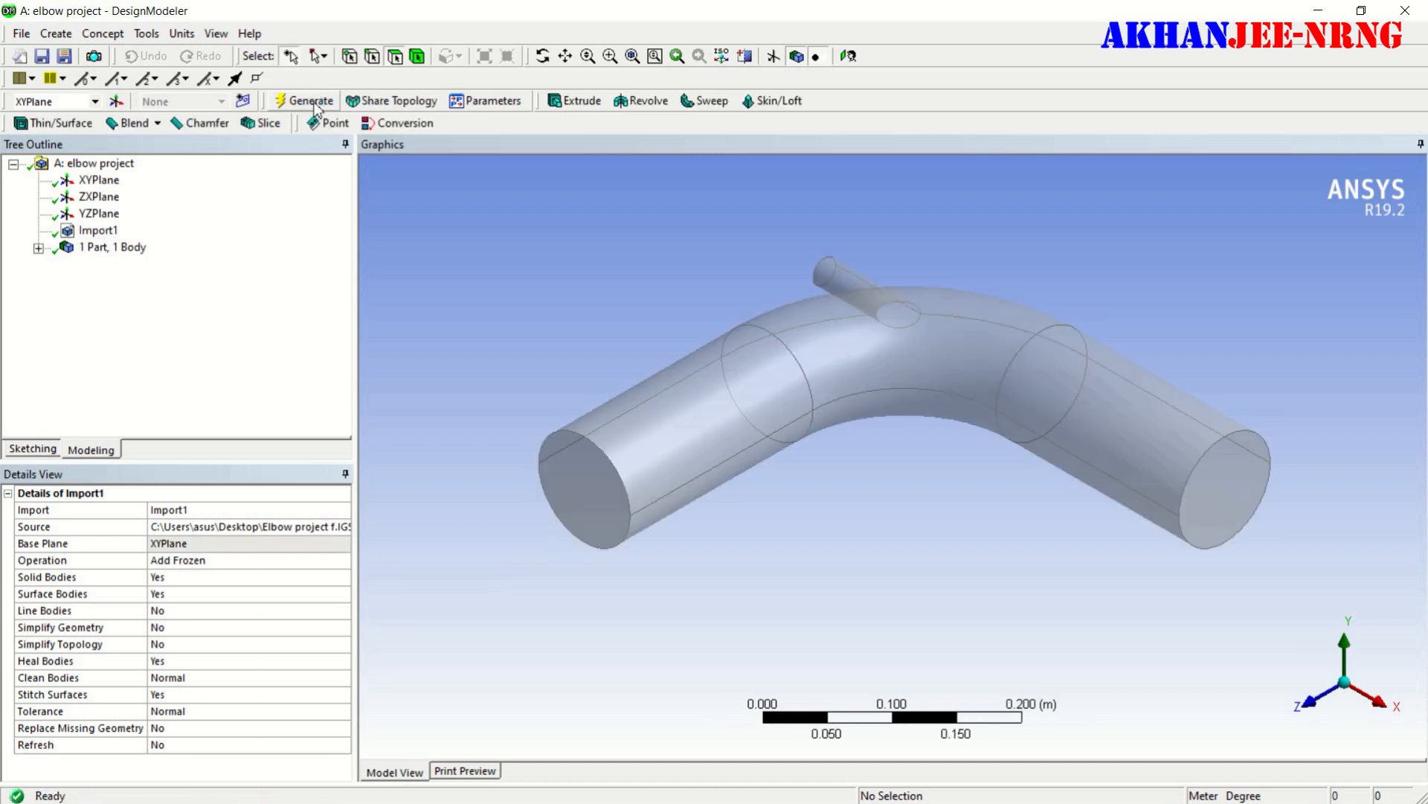
# - Create a symmetry feature on the elbow with ZXPlane as the symmetry plane and generate it to keep half the body
pyautogui.moveTo(819, 558); pyautogui.dragTo(588, 514, button='middle')
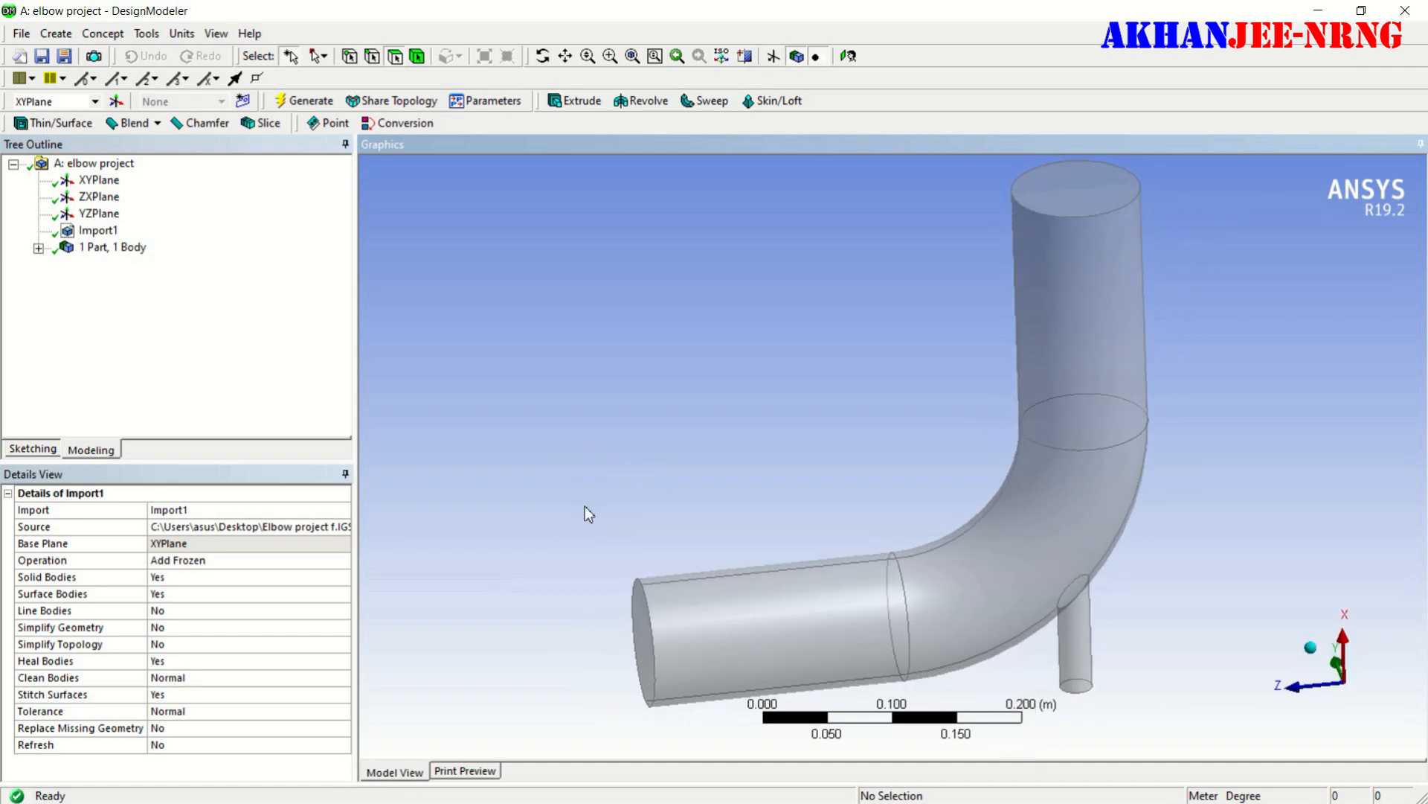
pyautogui.moveTo(903, 322); pyautogui.dragTo(1091, 360, button='middle')
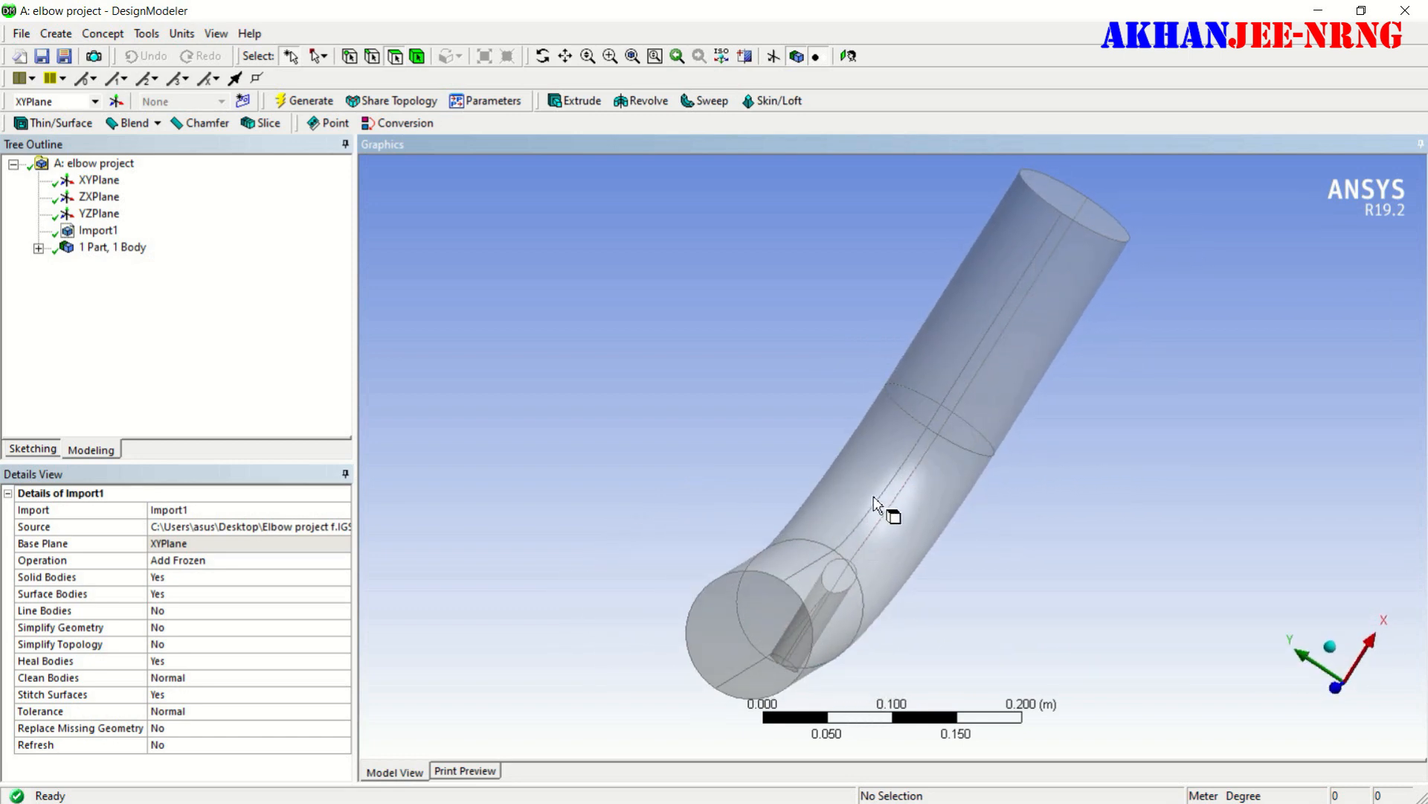
pyautogui.moveTo(1162, 452); pyautogui.dragTo(1037, 440, button='middle')
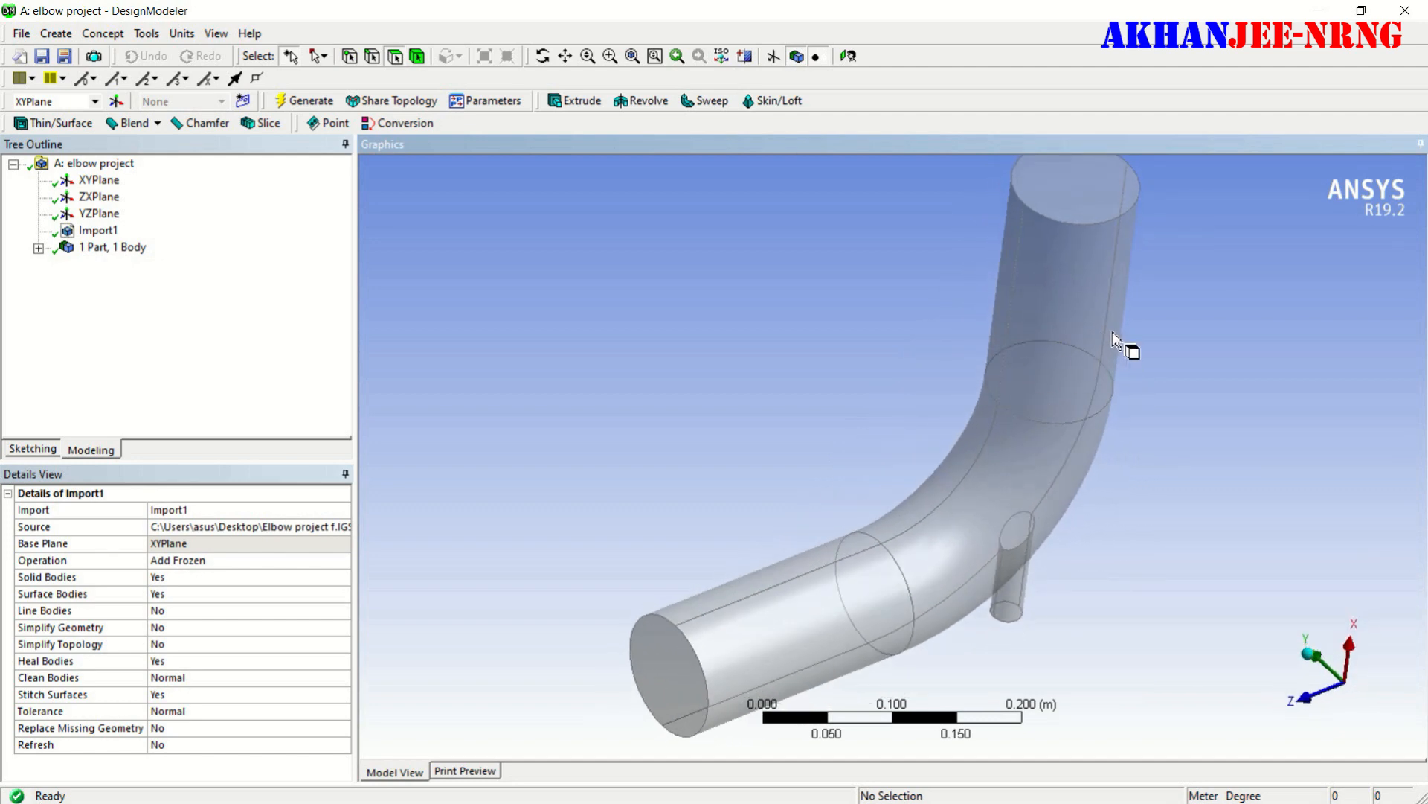
pyautogui.moveTo(1151, 450); pyautogui.dragTo(1042, 382, button='middle')
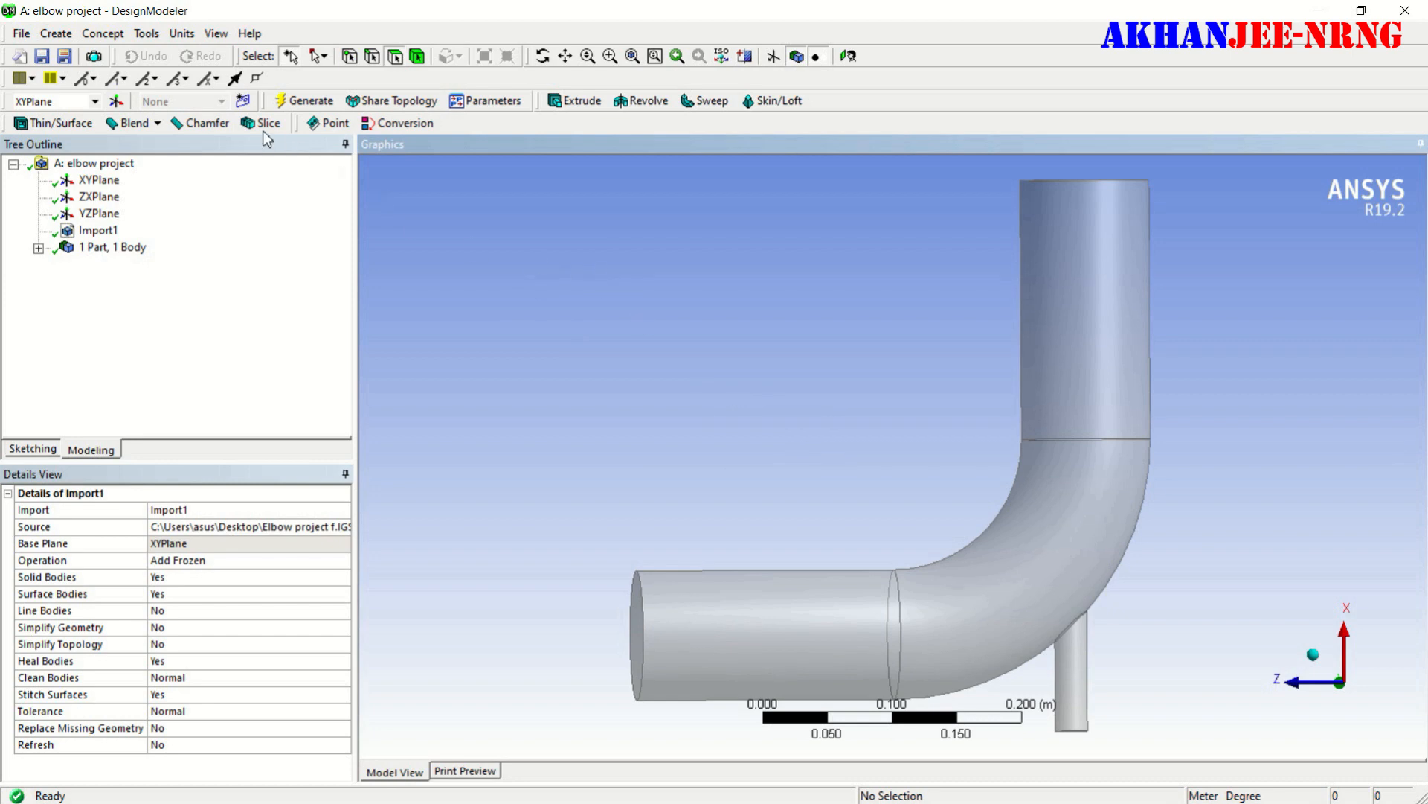
pyautogui.click(152, 37)
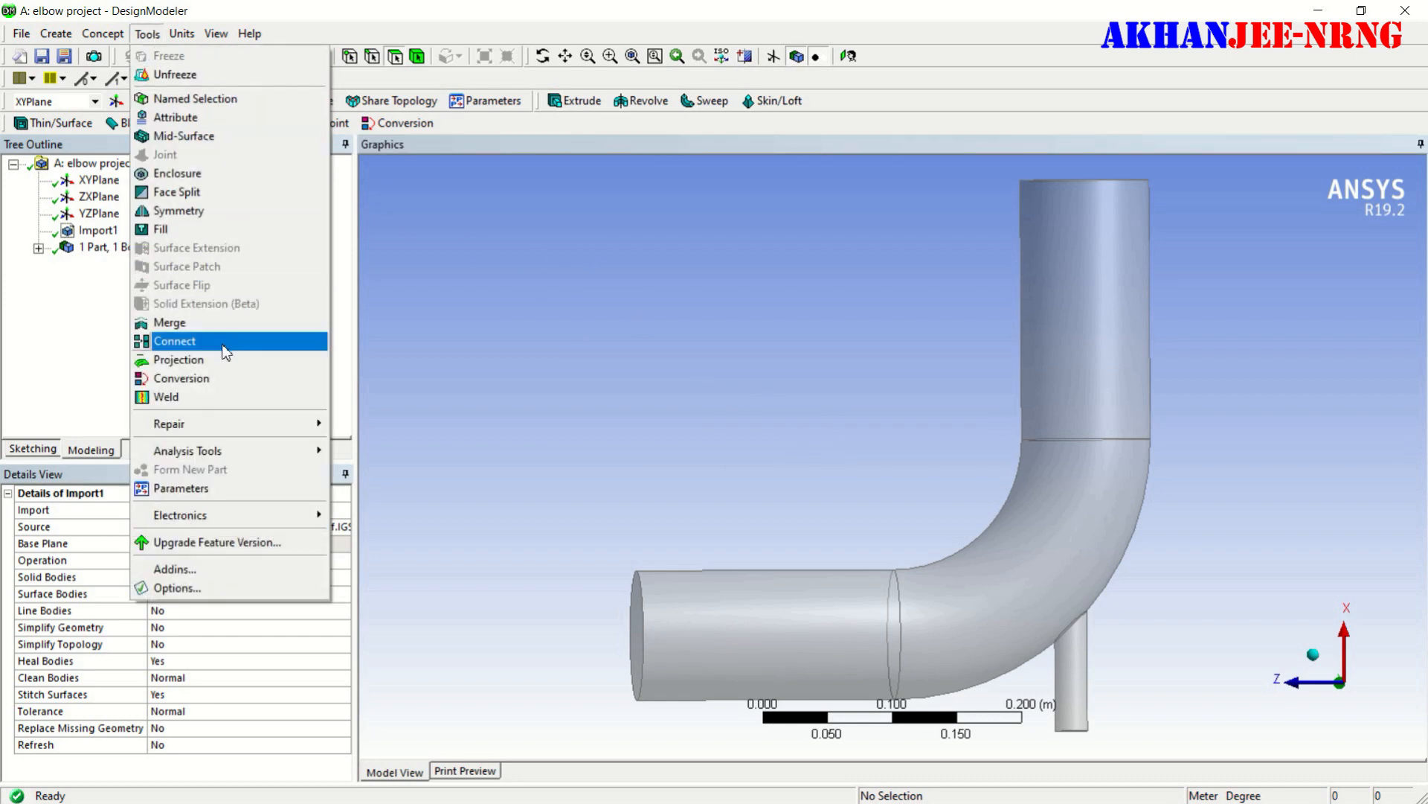
pyautogui.click(179, 215)
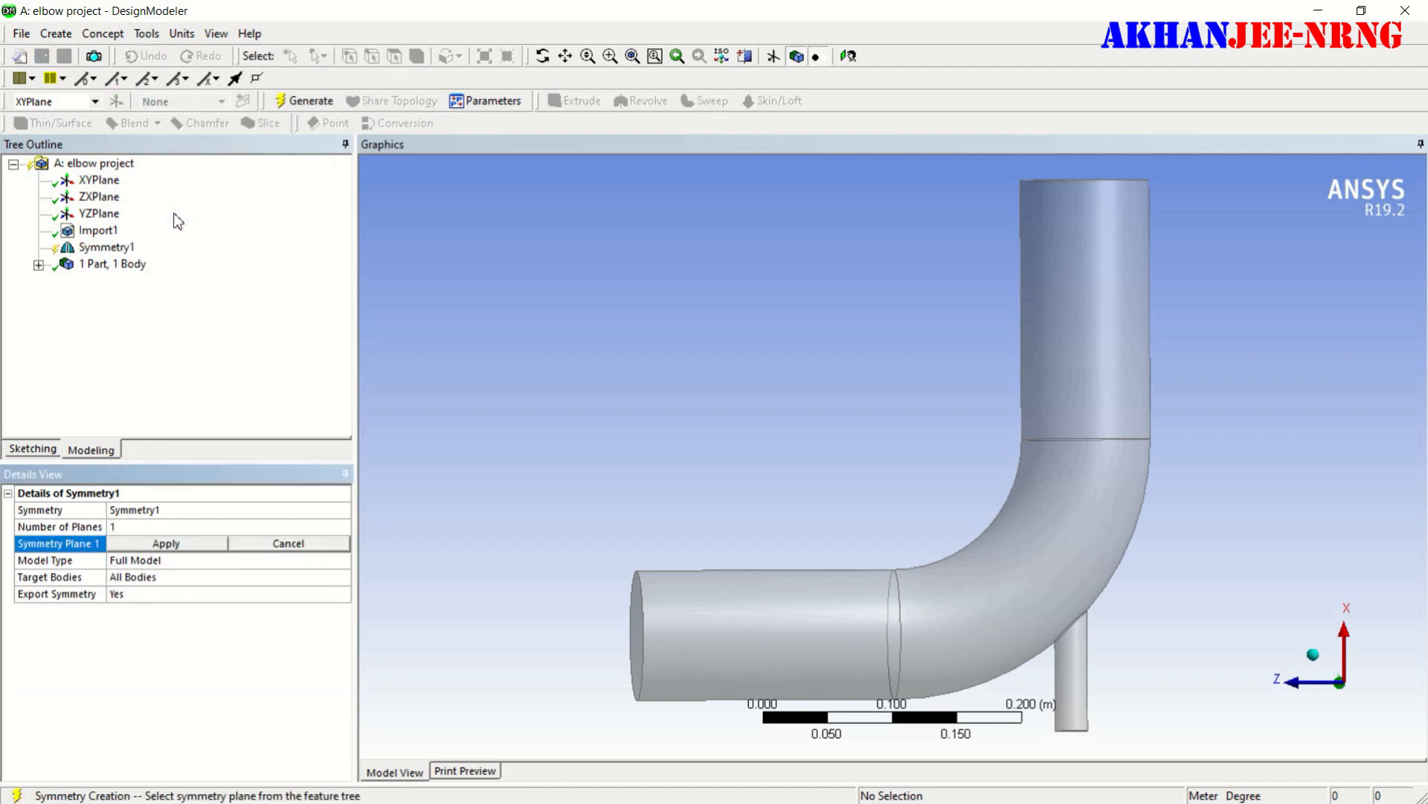
pyautogui.click(99, 197)
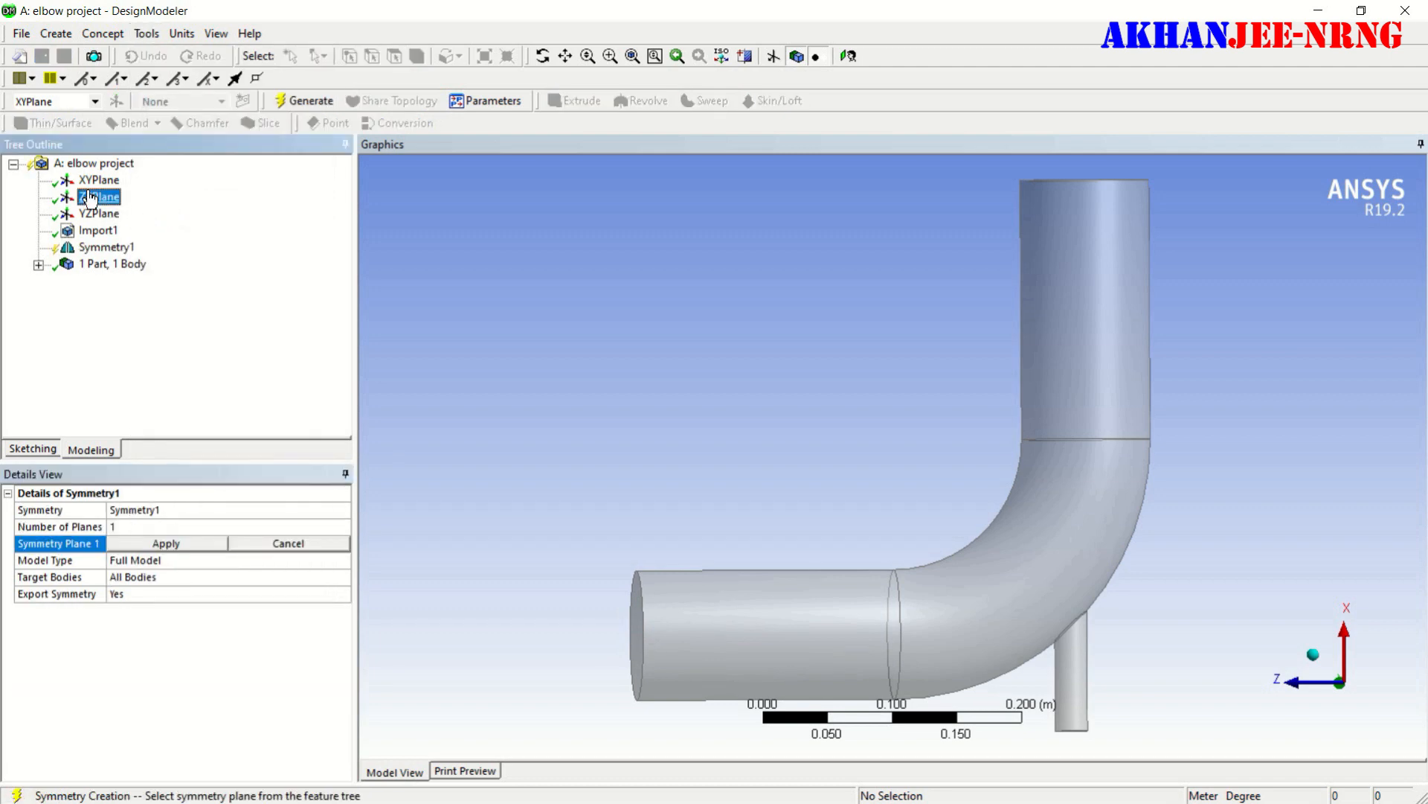
pyautogui.click(152, 545)
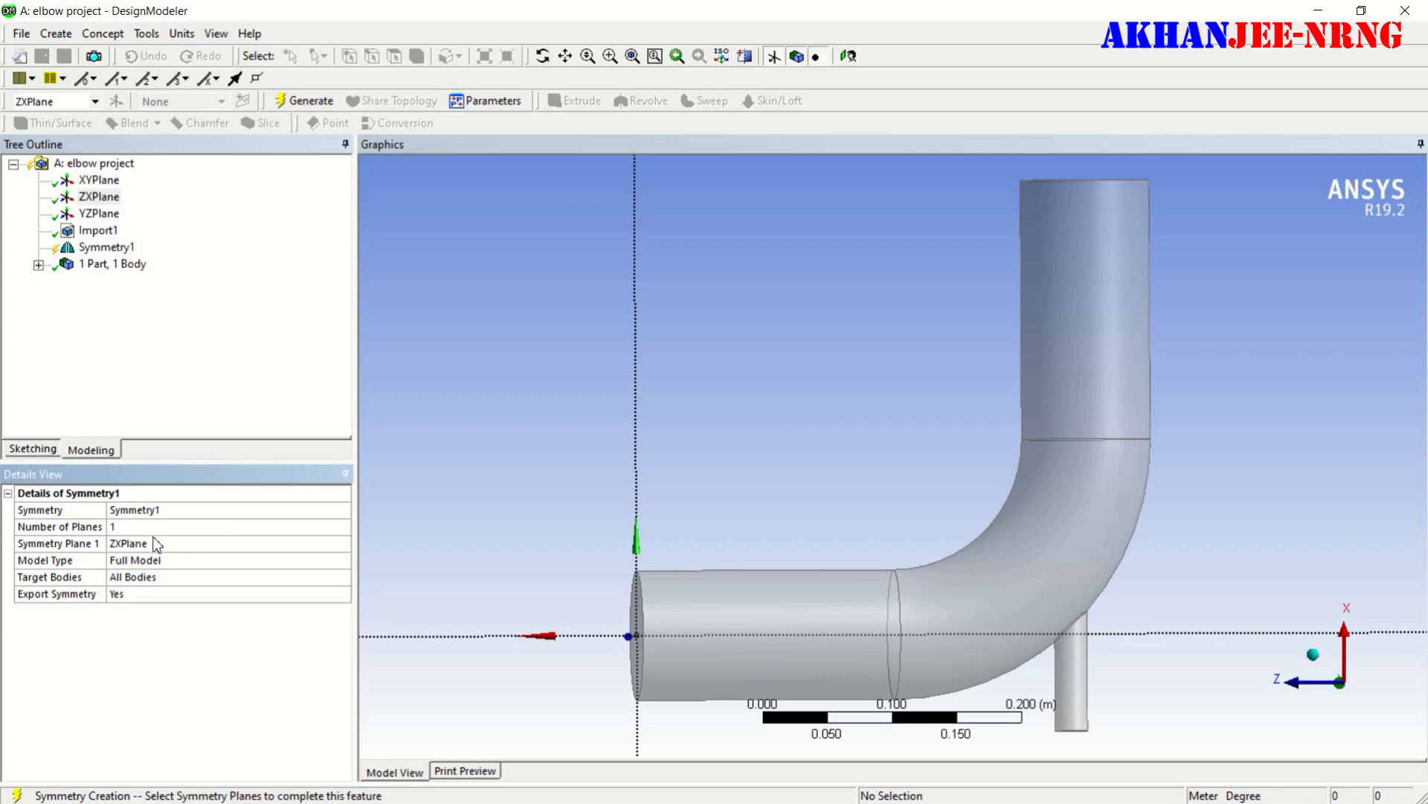
pyautogui.click(116, 249)
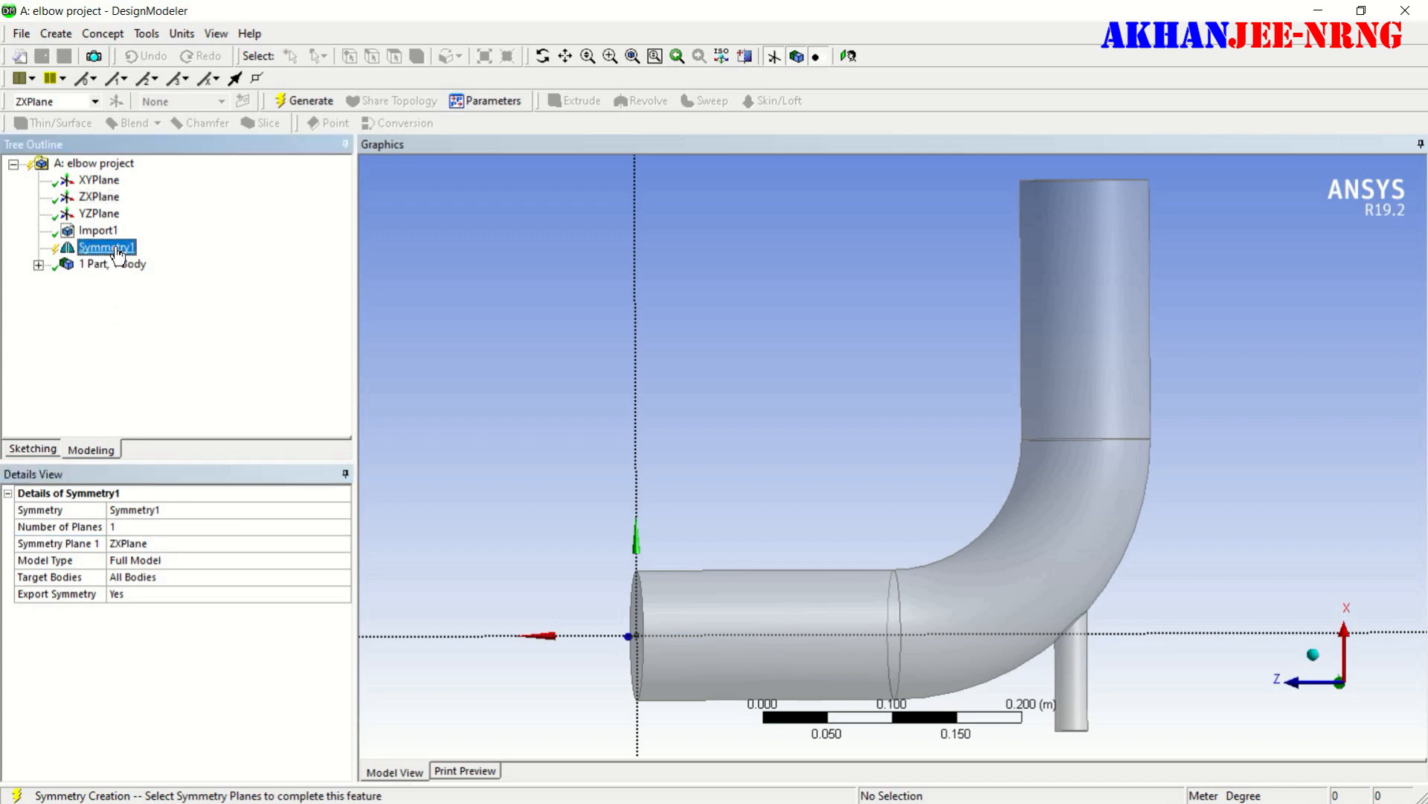
pyautogui.click(309, 104)
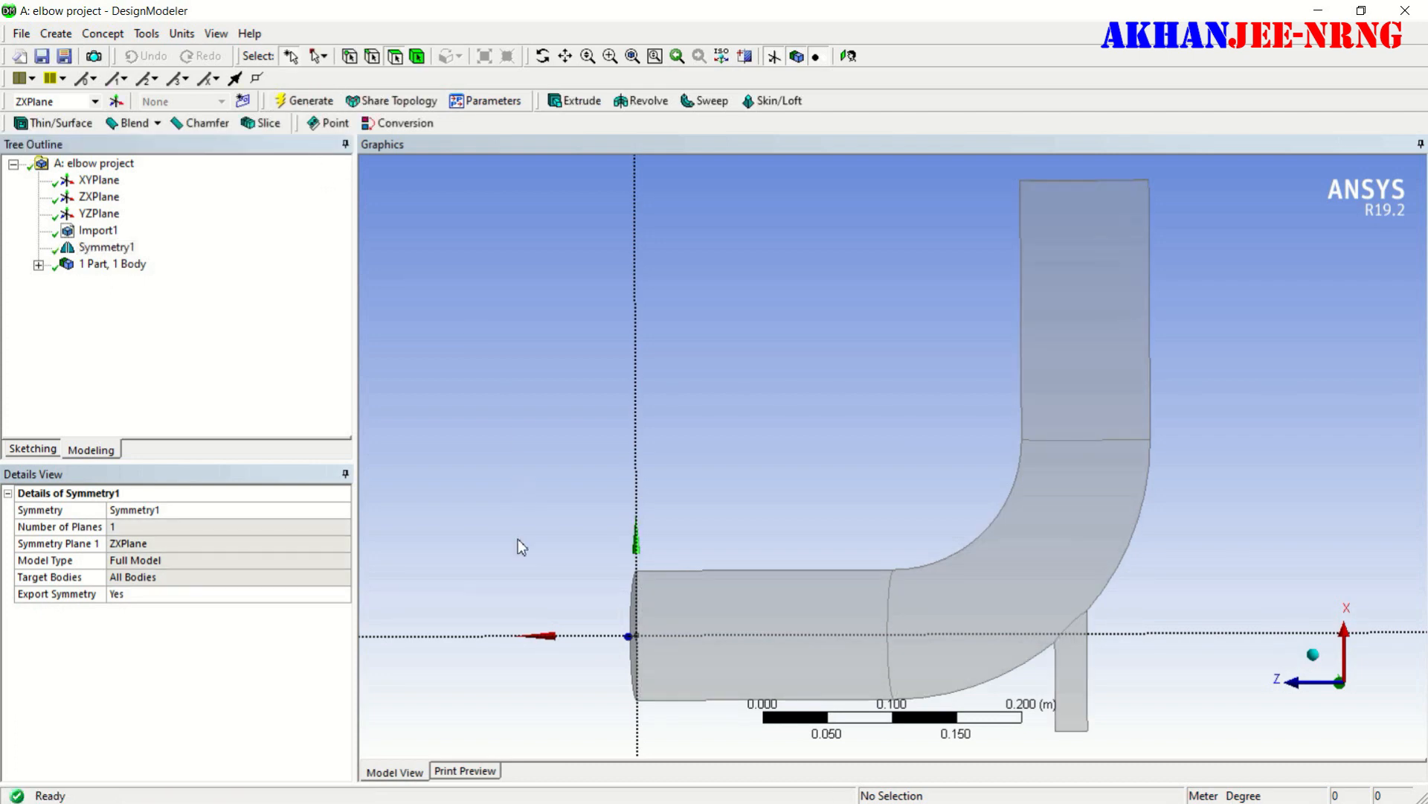
# - Set the model's length unit to millimetre and close DesignModeler to return to the Workbench project
pyautogui.click(183, 35)
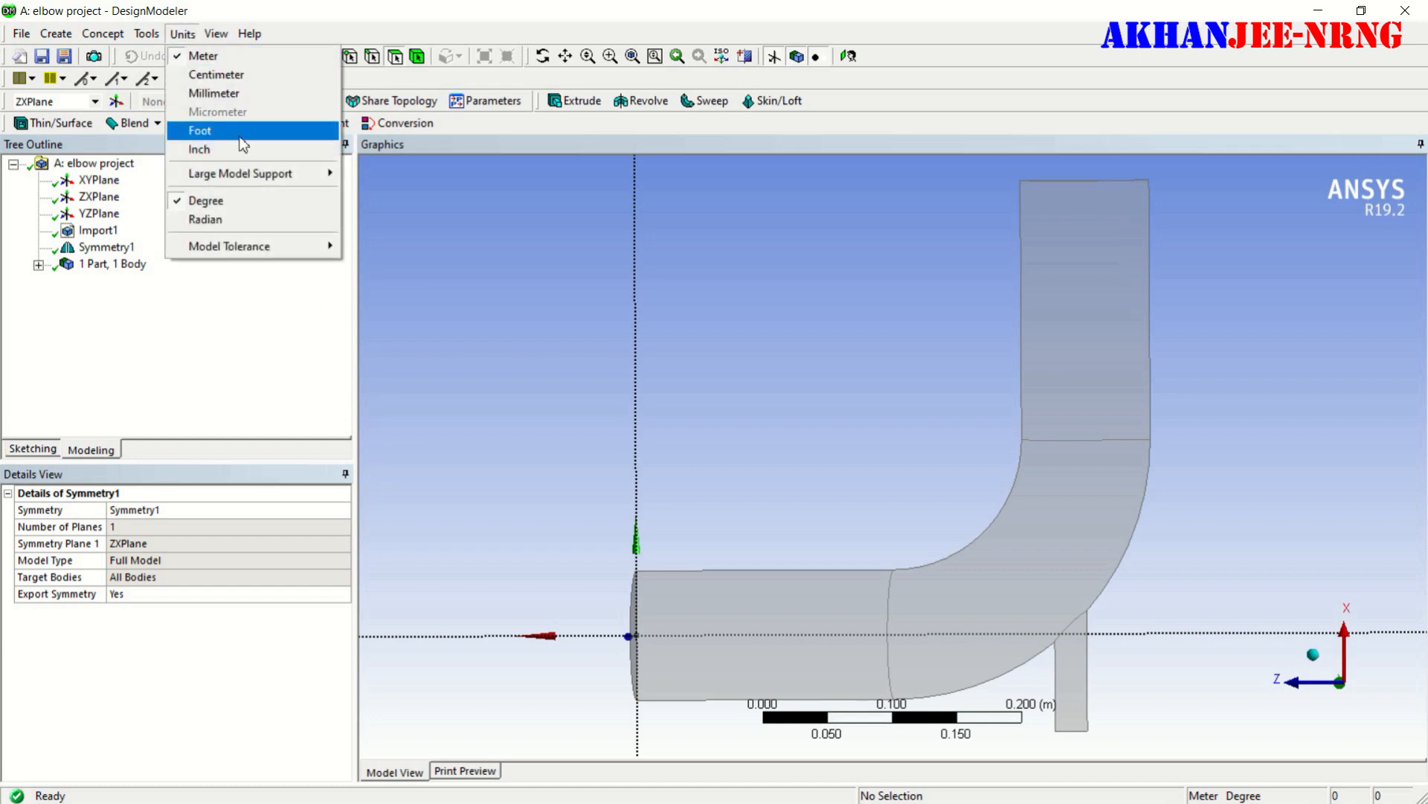
pyautogui.click(234, 101)
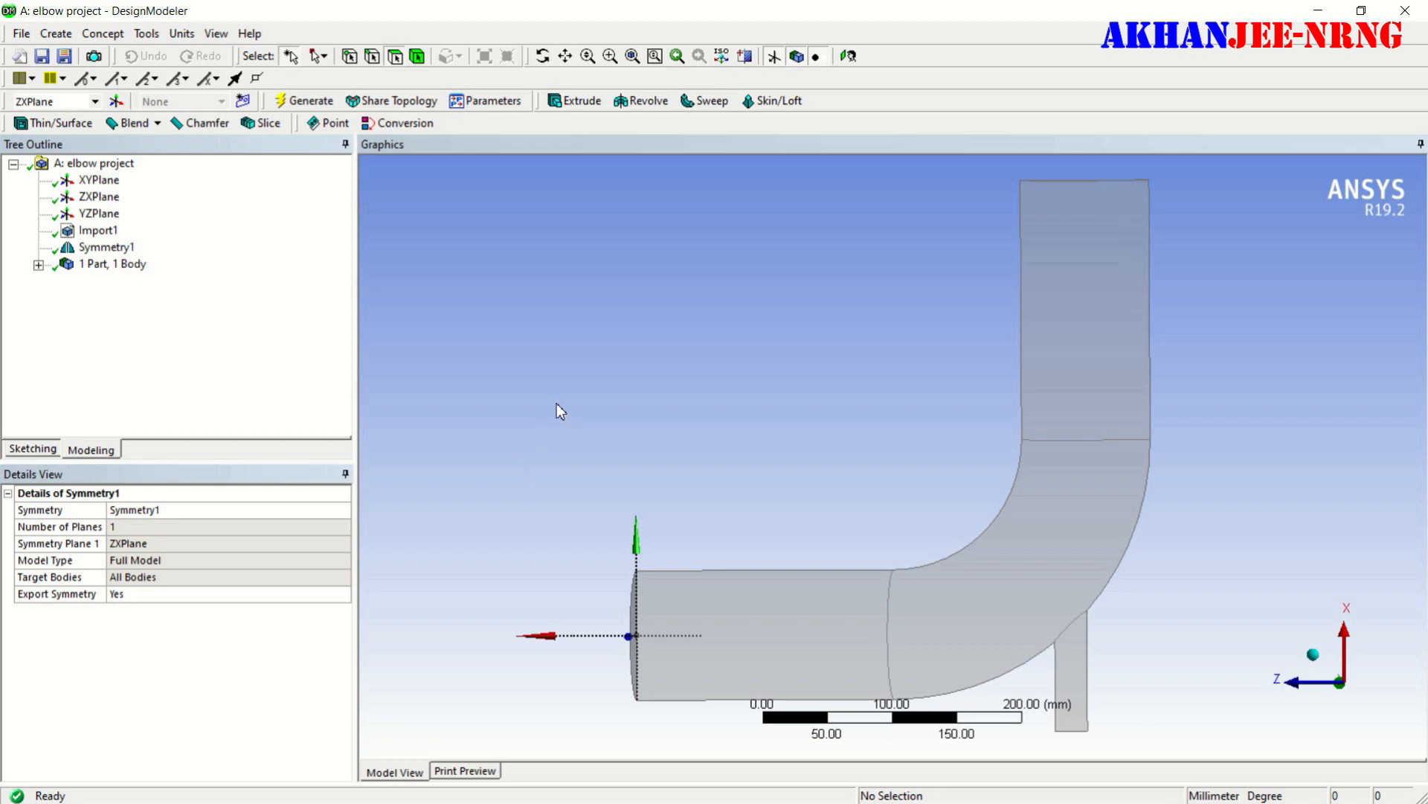
pyautogui.moveTo(596, 424); pyautogui.dragTo(806, 549, button='middle')
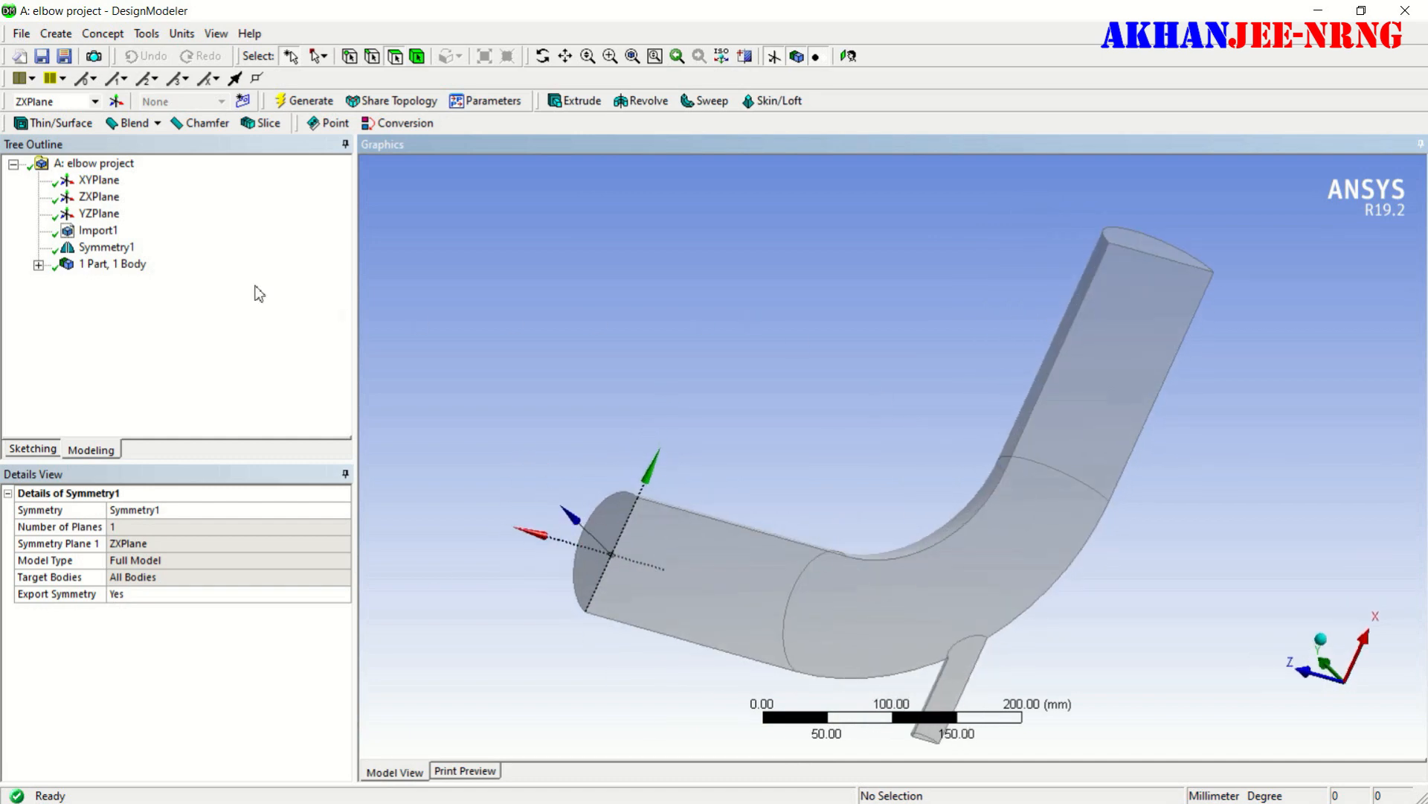
pyautogui.click(21, 35)
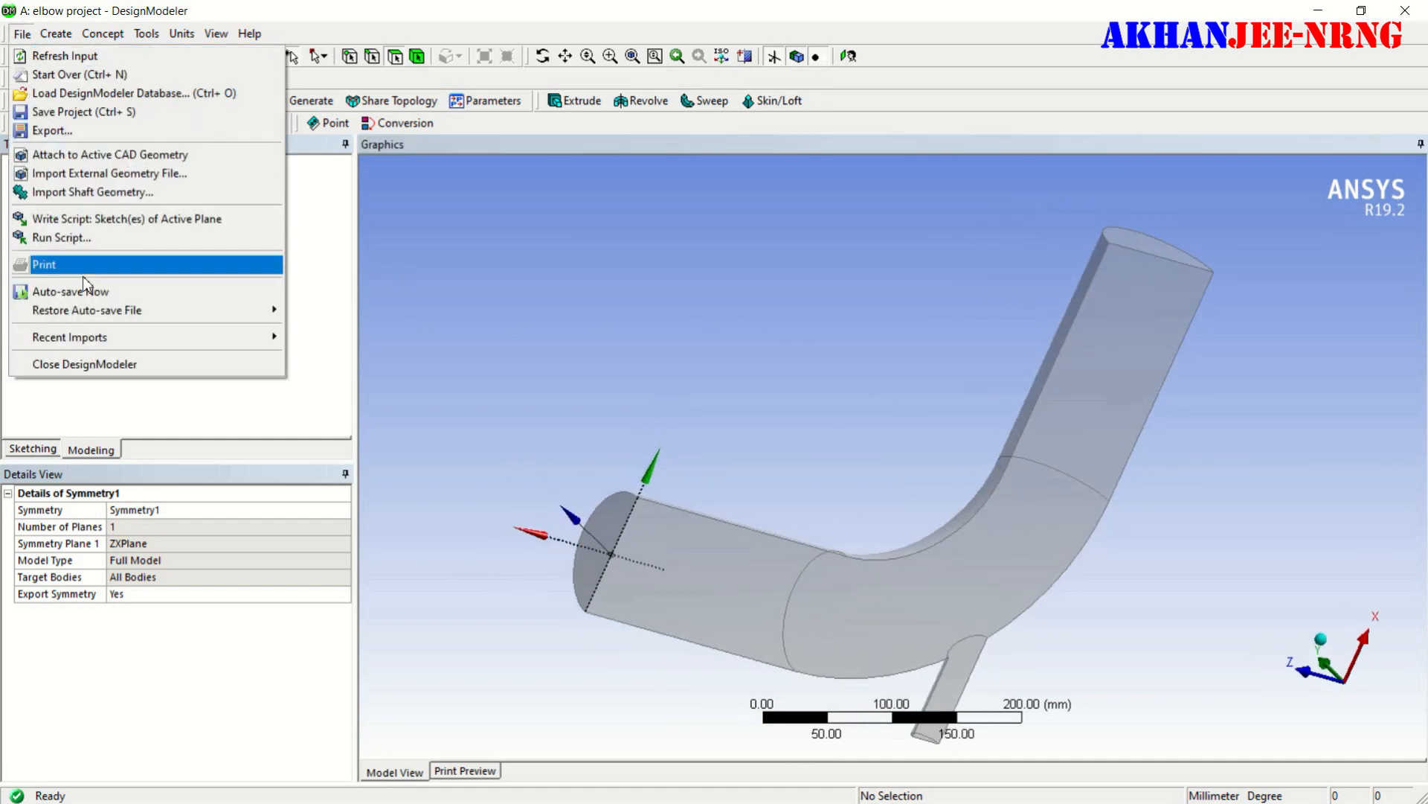
pyautogui.click(84, 364)
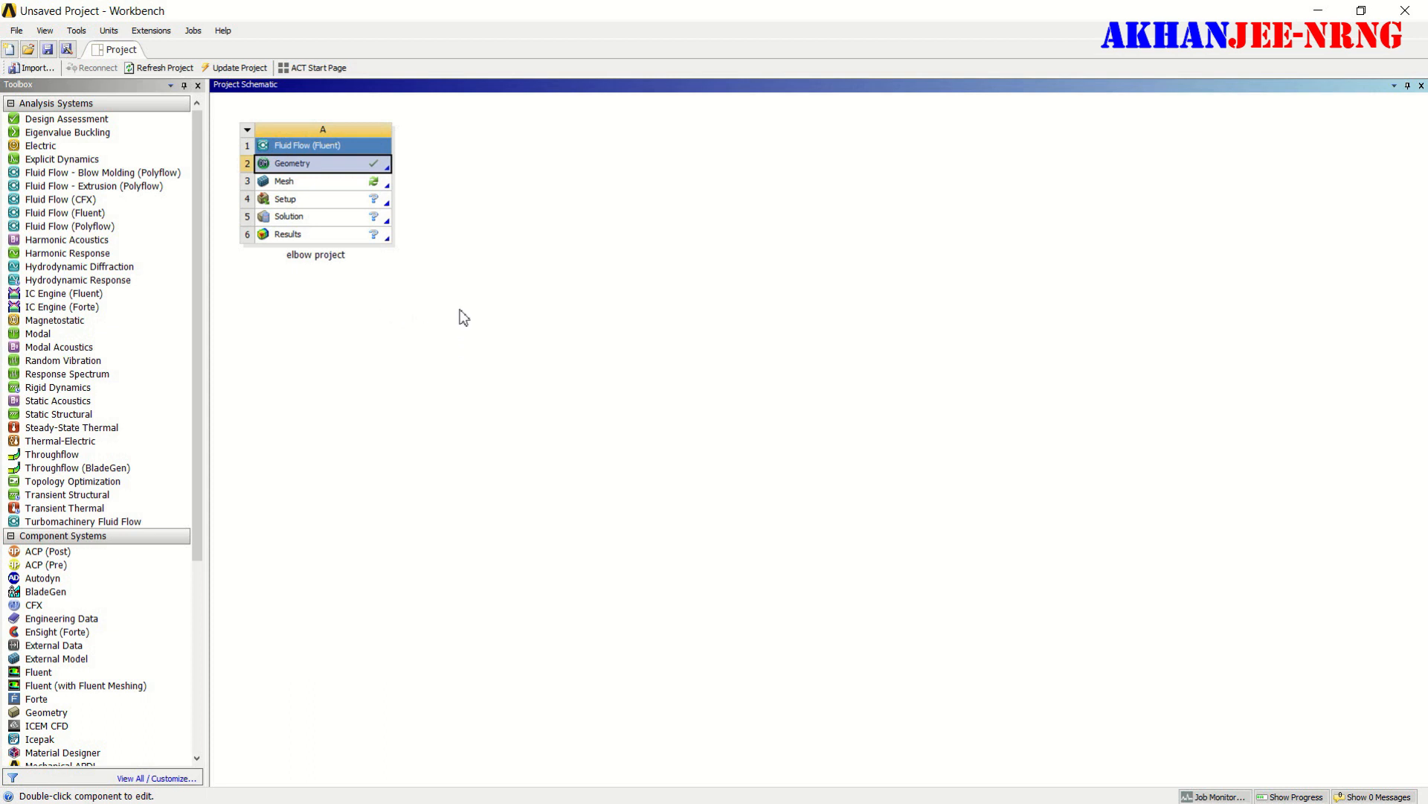
# - Open the Fluent system's Mesh component for editing in the Meshing application
pyautogui.click(383, 184)
pyautogui.rightClick(384, 188)
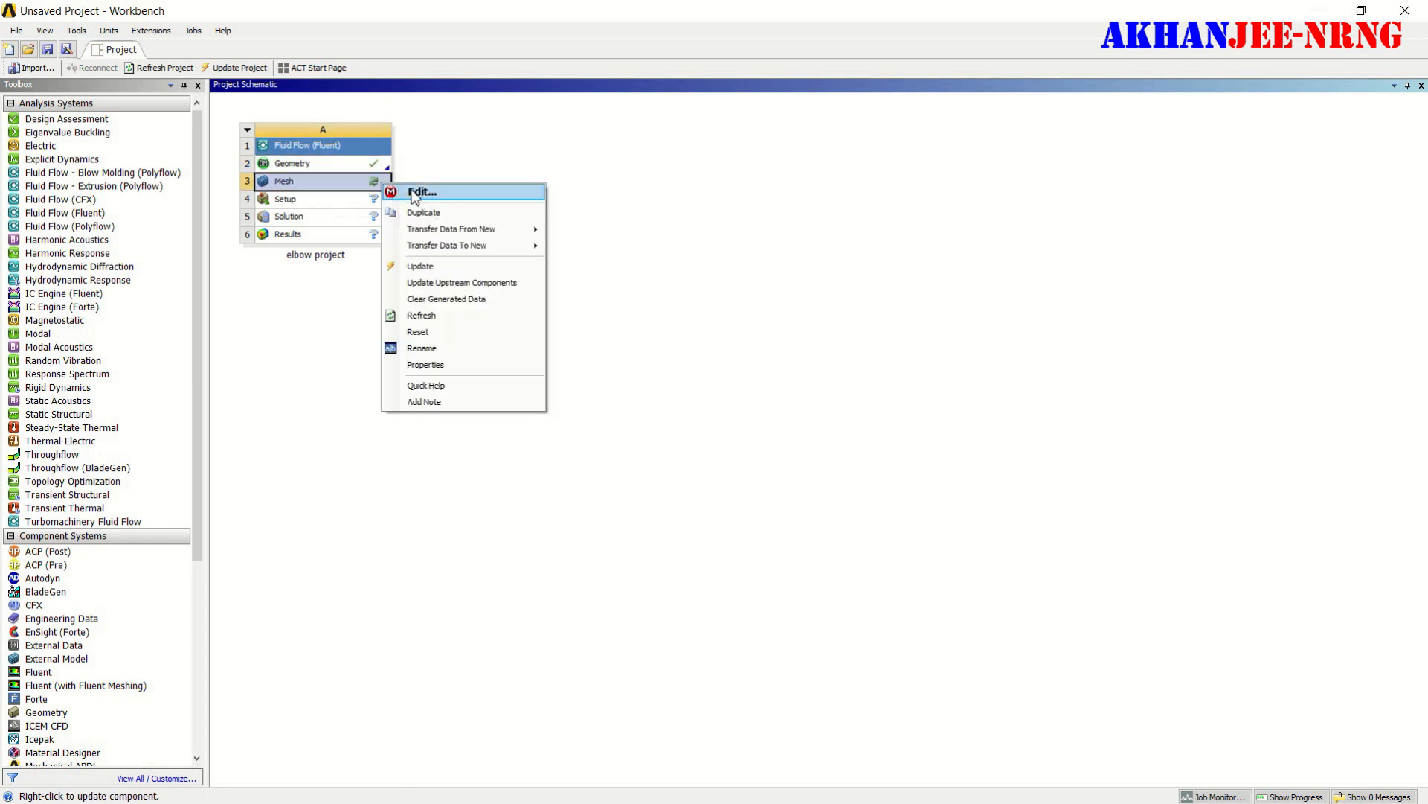
pyautogui.click(421, 192)
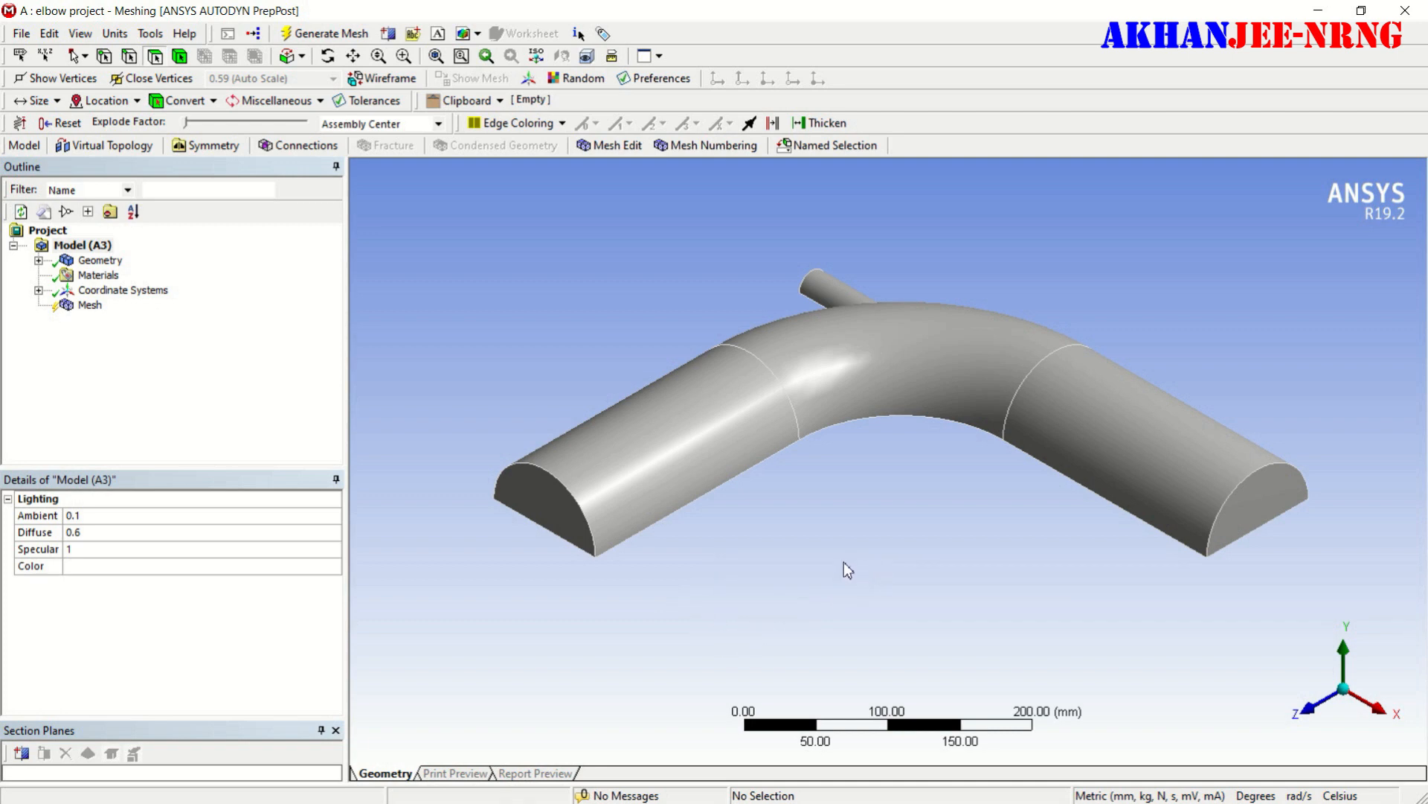
# - Create a named selection "large-inlet-velocity" on the large half-round end face of the elbow's Z-direction leg
pyautogui.moveTo(844, 564); pyautogui.dragTo(1028, 570, button='middle')
pyautogui.moveTo(958, 424); pyautogui.dragTo(1050, 420)
pyautogui.moveTo(1050, 421); pyautogui.dragTo(1113, 360, button='middle')
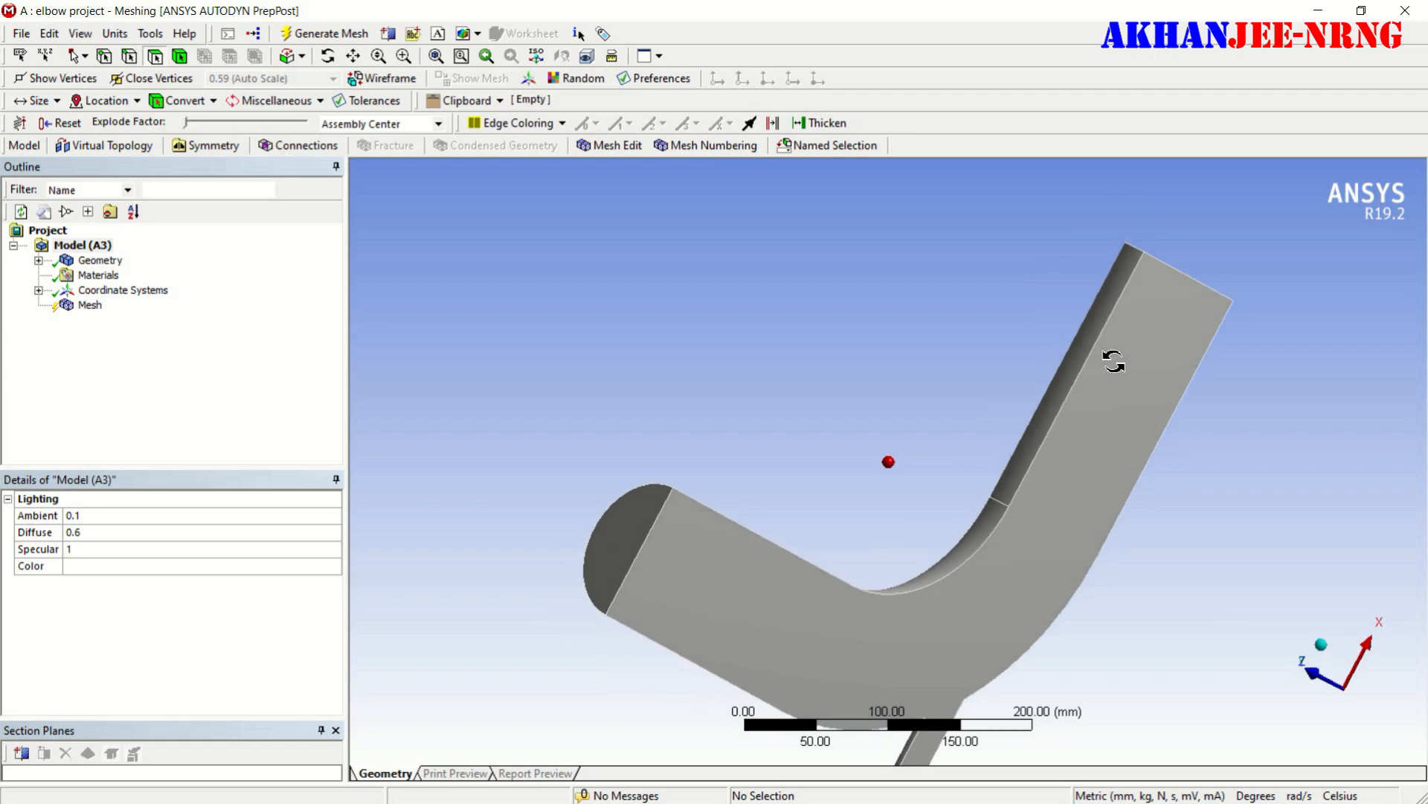
pyautogui.click(627, 543)
pyautogui.rightClick(627, 543)
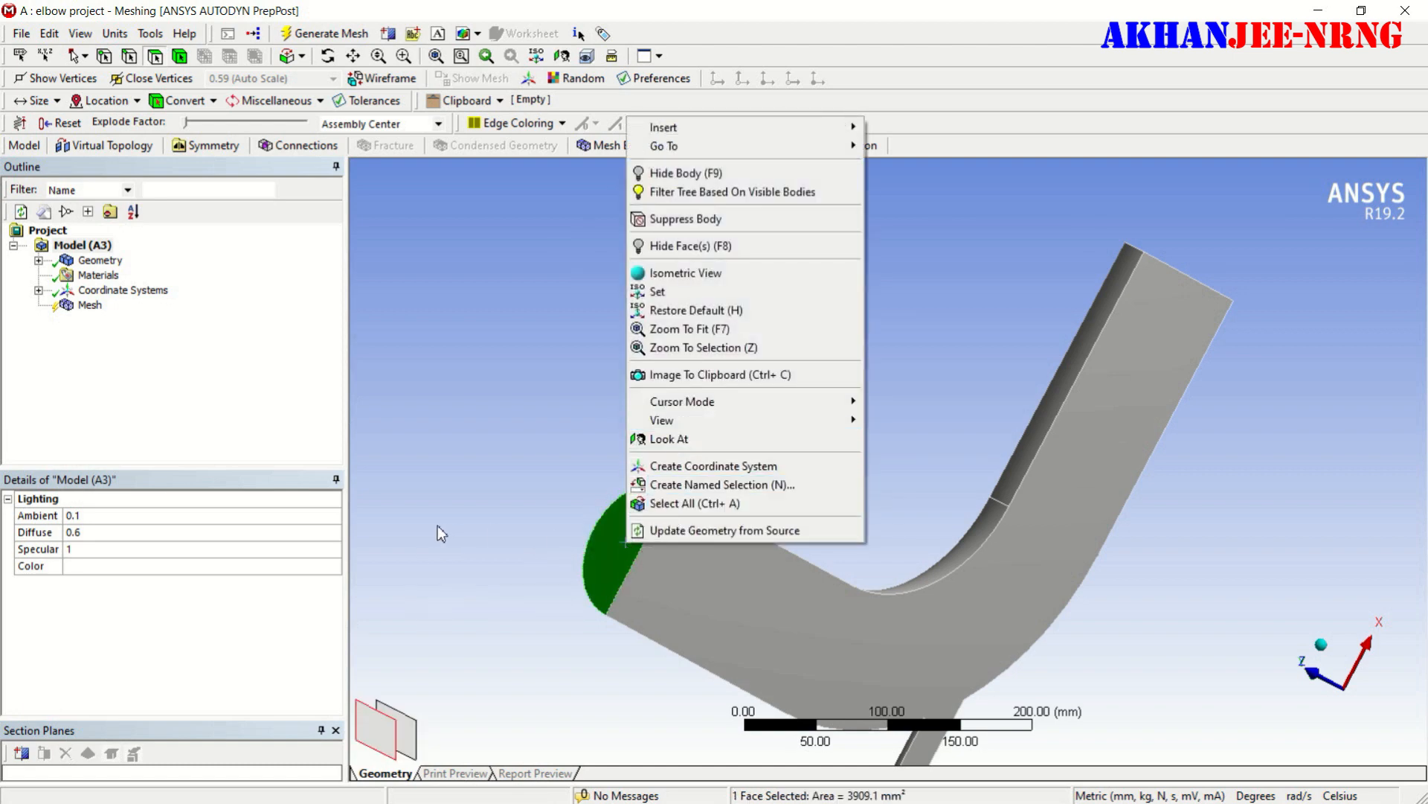
pyautogui.click(686, 484)
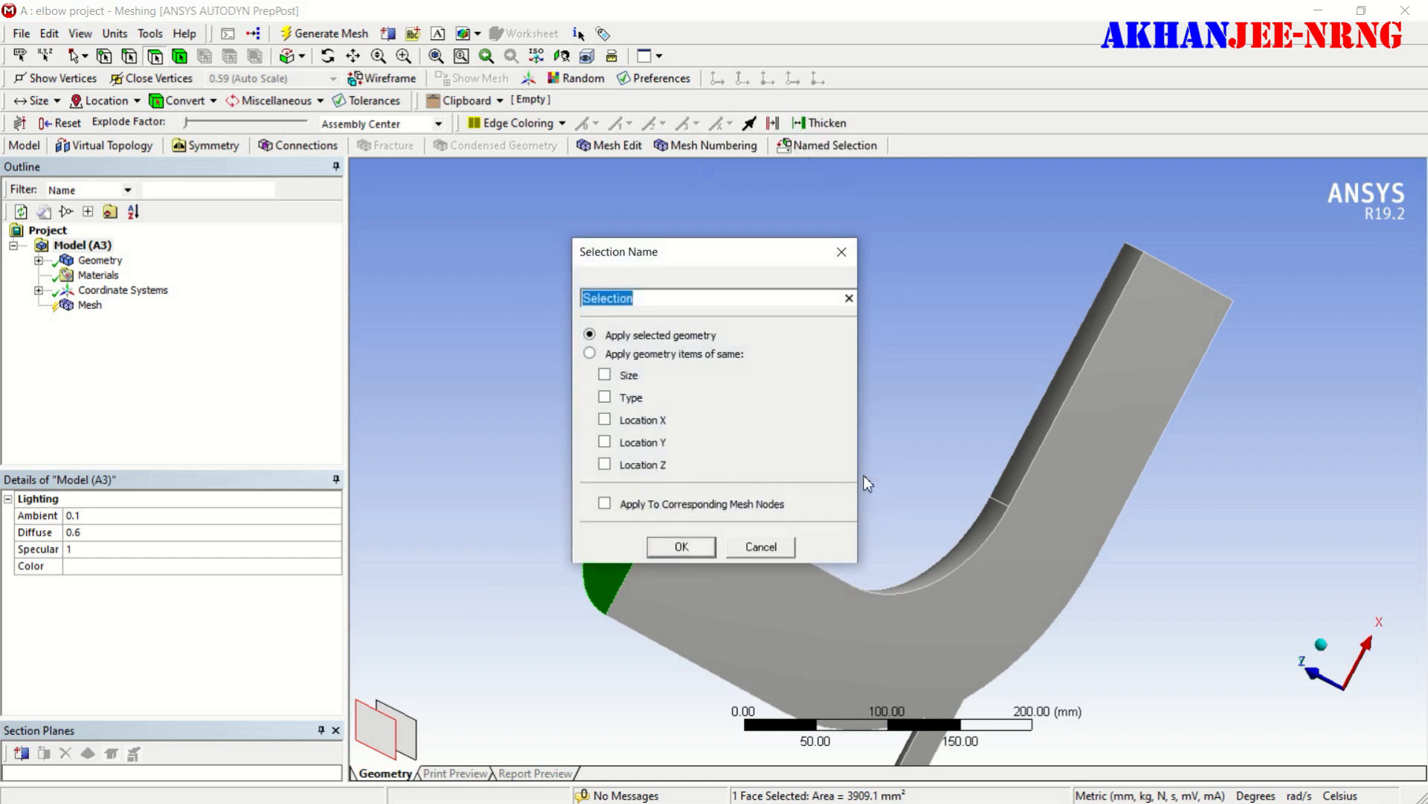
pyautogui.write('larhe')
pyautogui.write('=')
pyautogui.press('BackSpace')
pyautogui.press('BackSpace')
pyautogui.press('BackSpace')
pyautogui.write('ge-inlet-velocity')
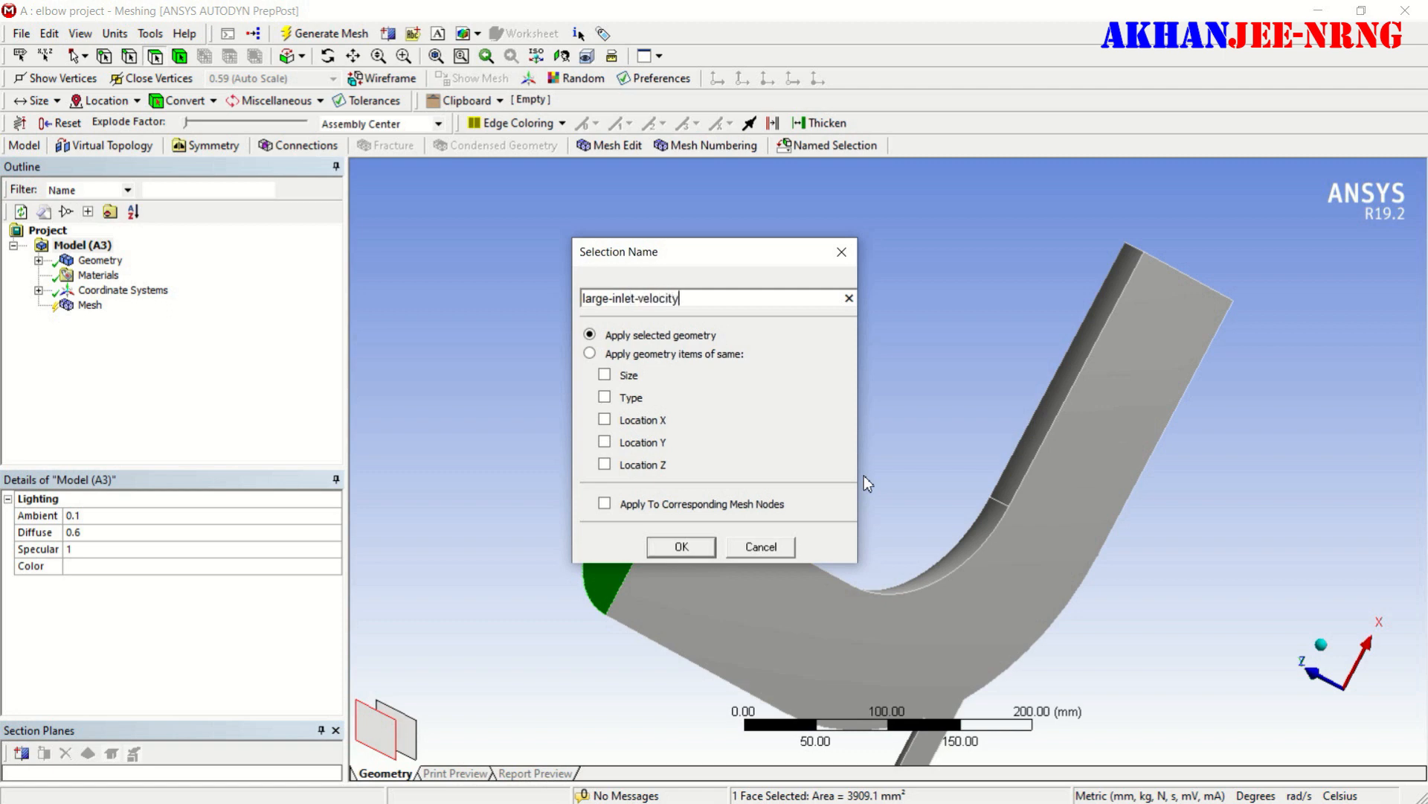
pyautogui.press('Return')
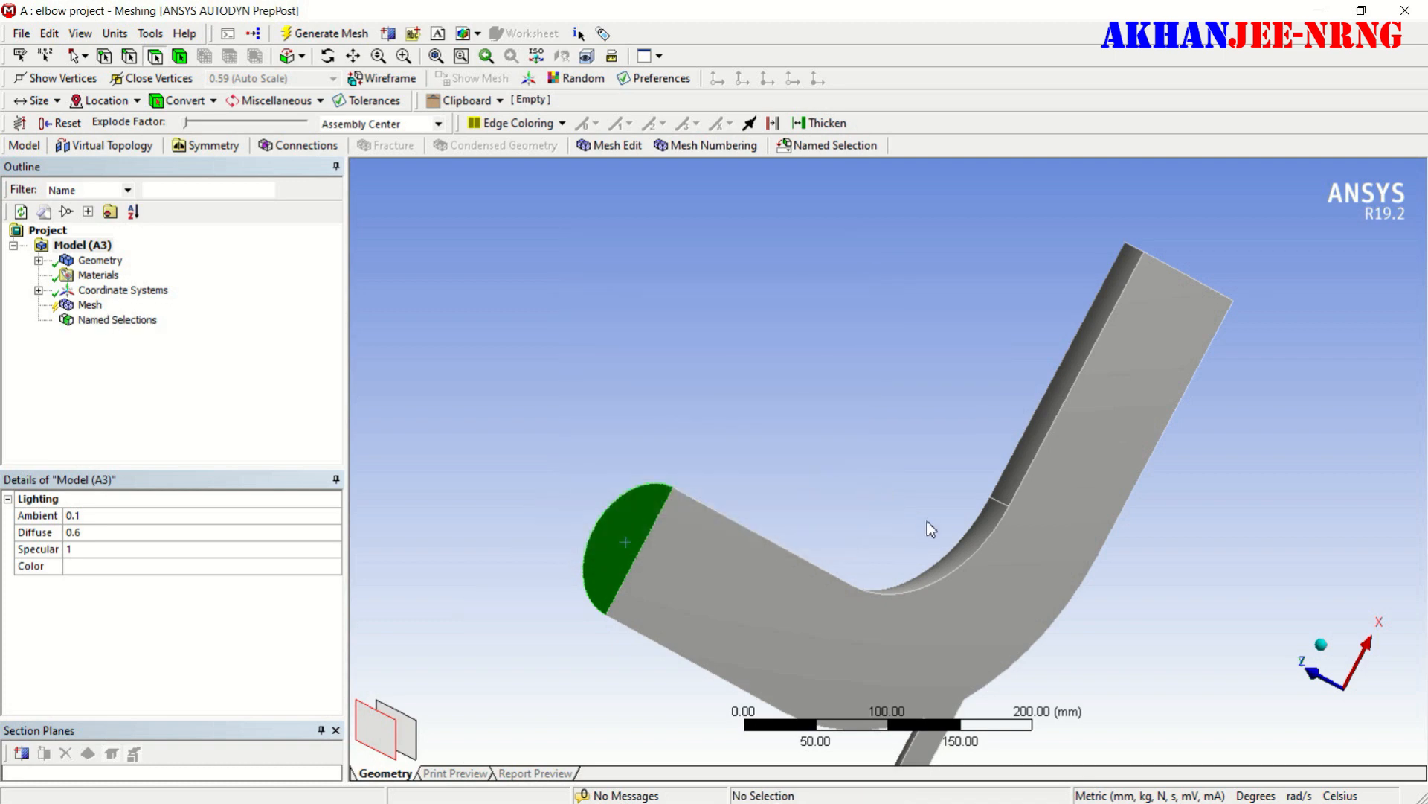
# - Create a named selection "small-inlet-velocity" on the end face of the small side pipe
pyautogui.moveTo(980, 607); pyautogui.dragTo(1080, 470, button='middle')
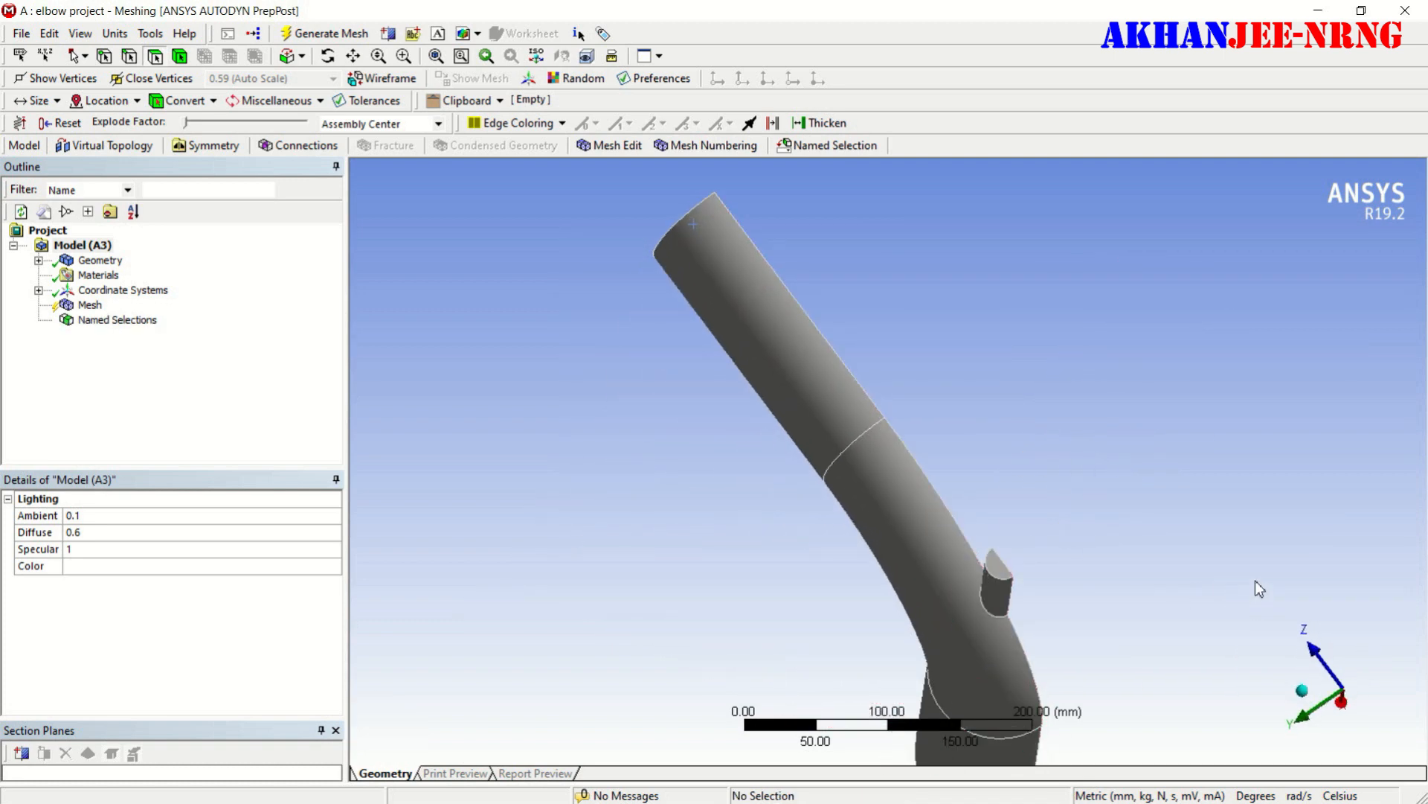
pyautogui.click(999, 573)
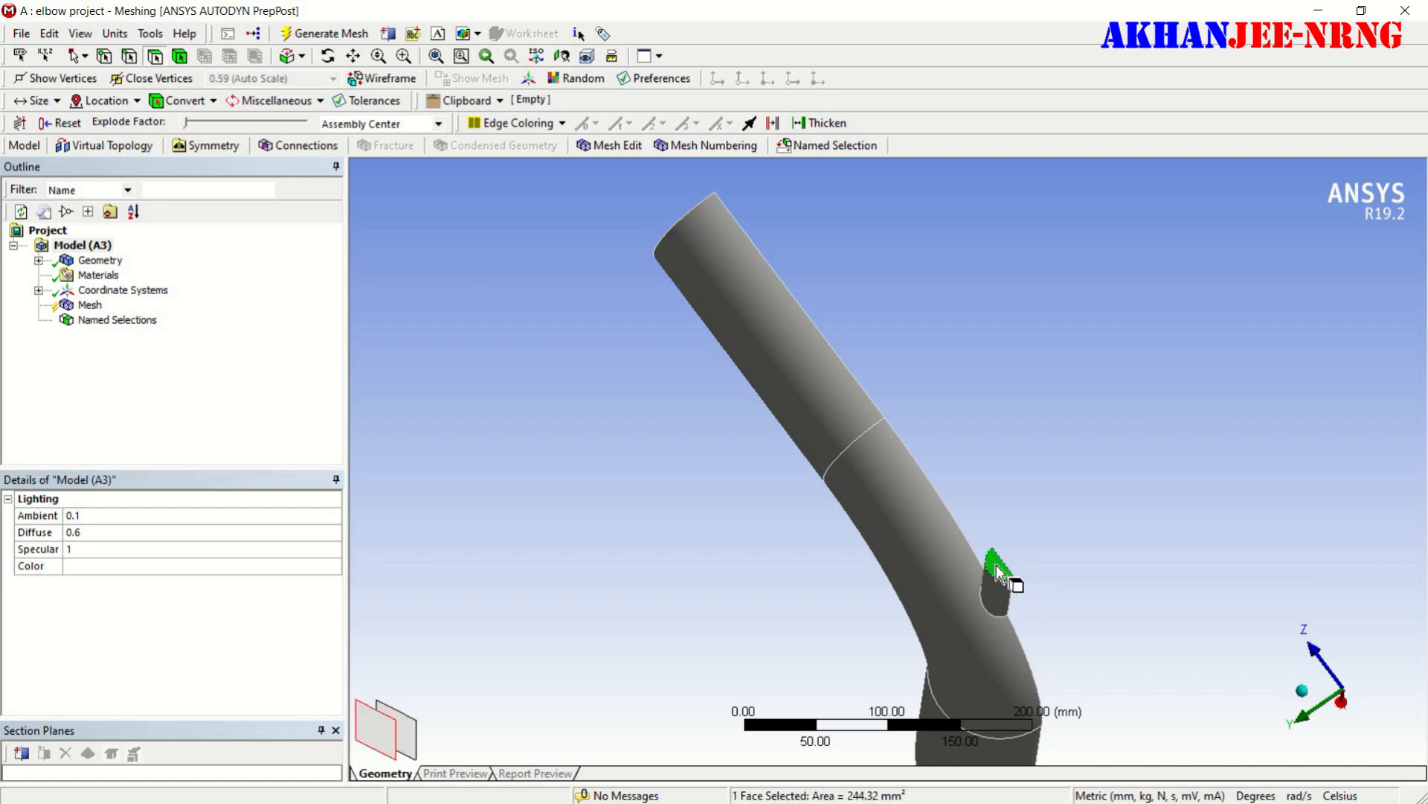
pyautogui.rightClick(999, 570)
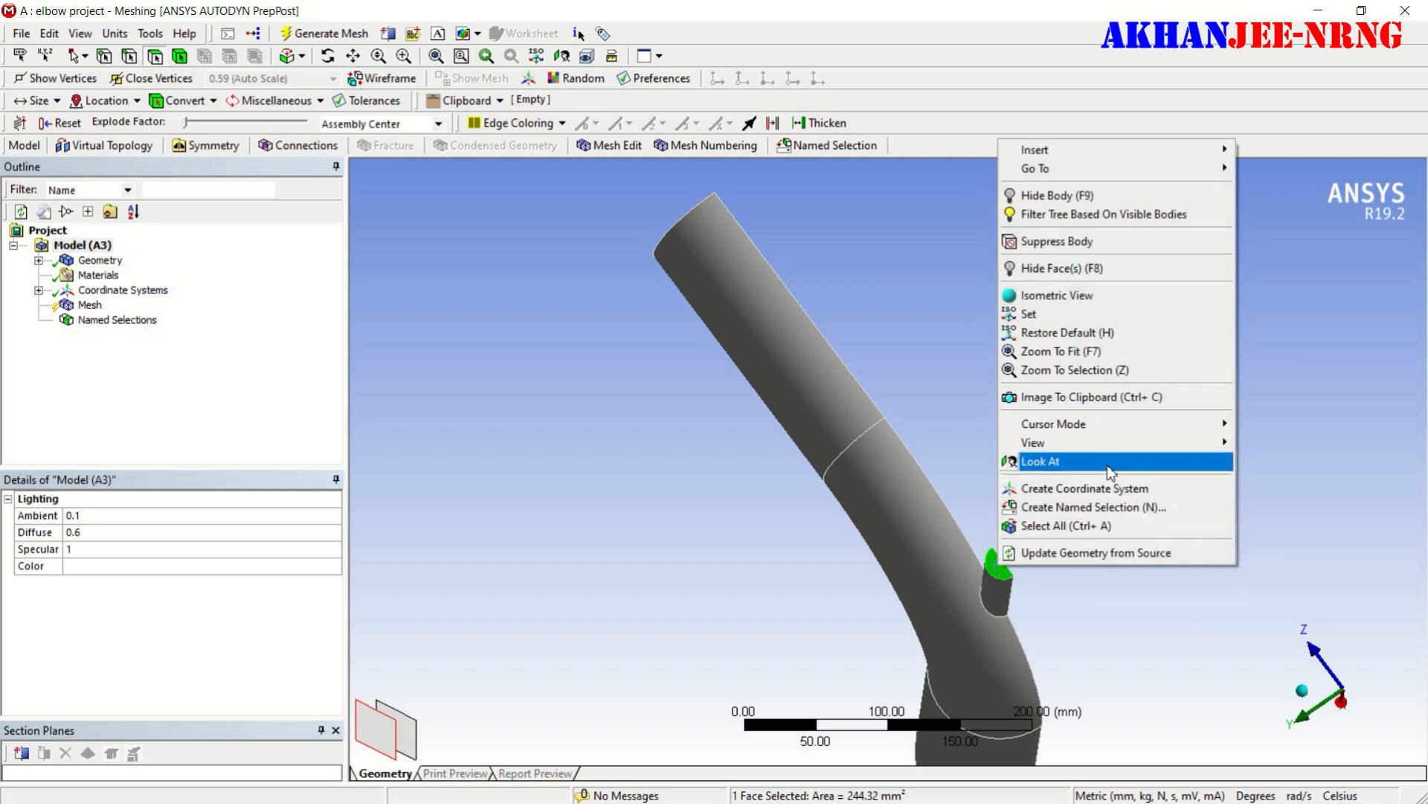
pyautogui.click(1092, 507)
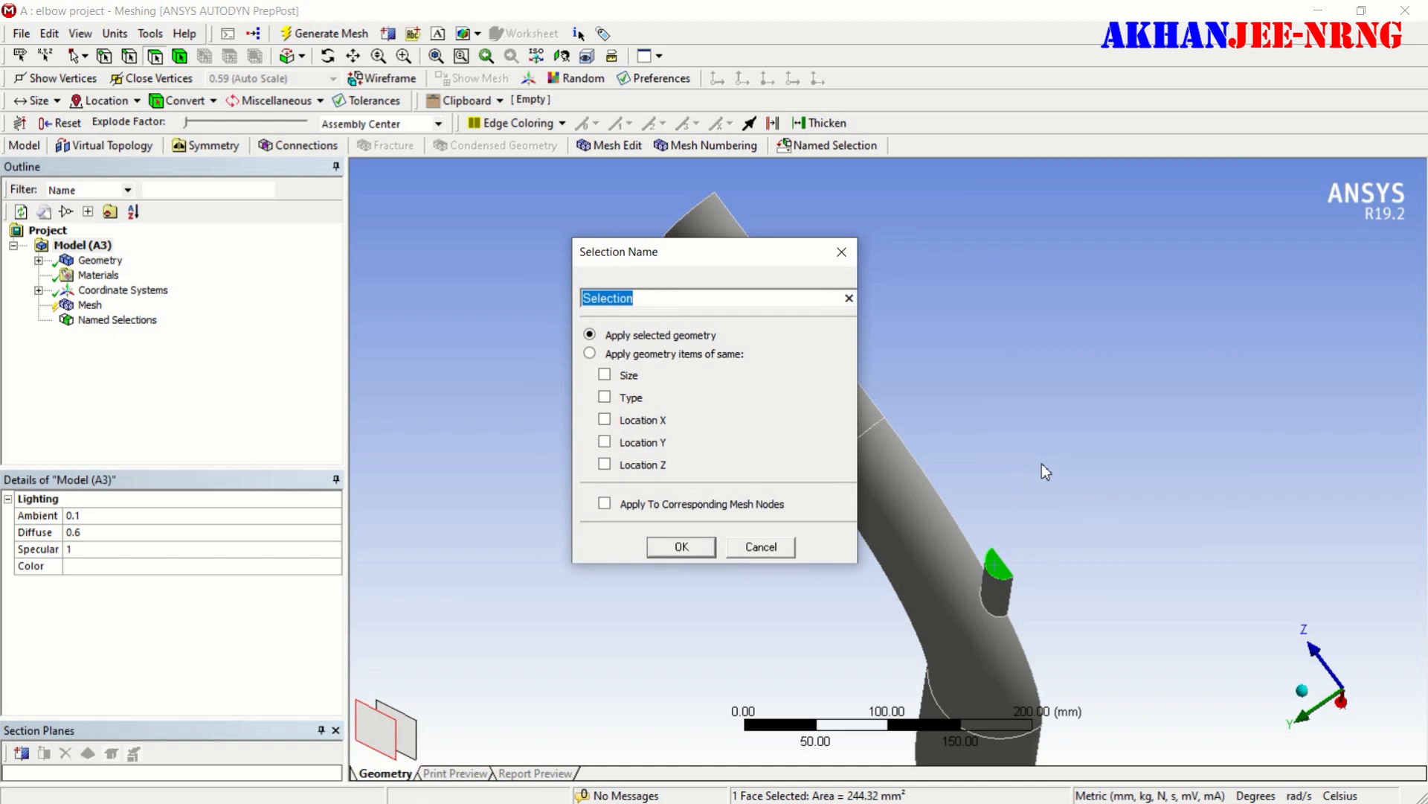
pyautogui.write('small-inlet-velocity')
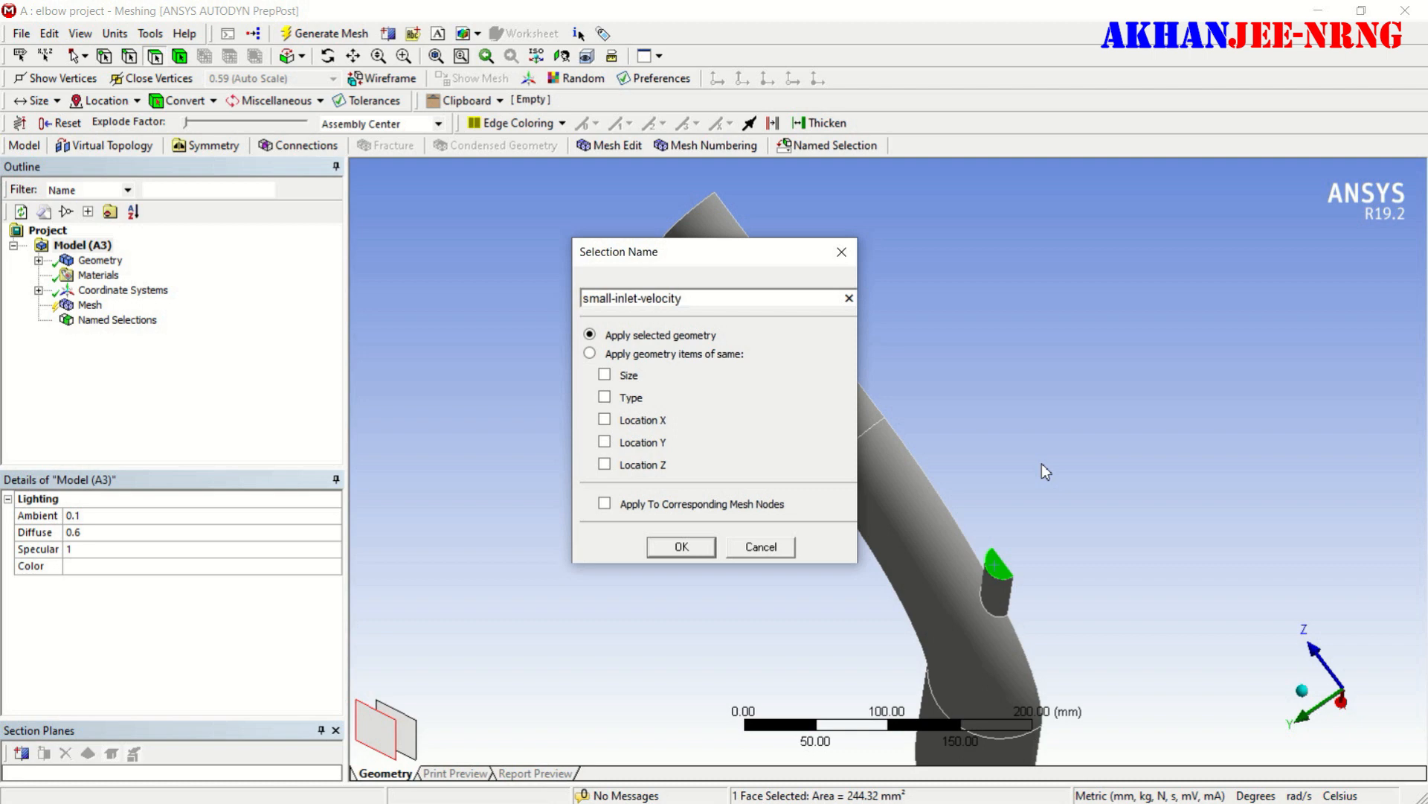
pyautogui.click(685, 546)
# - Create a named selection "symmetry" on the flat cut face running along the whole elbow
pyautogui.moveTo(1027, 420); pyautogui.dragTo(691, 438, button='middle')
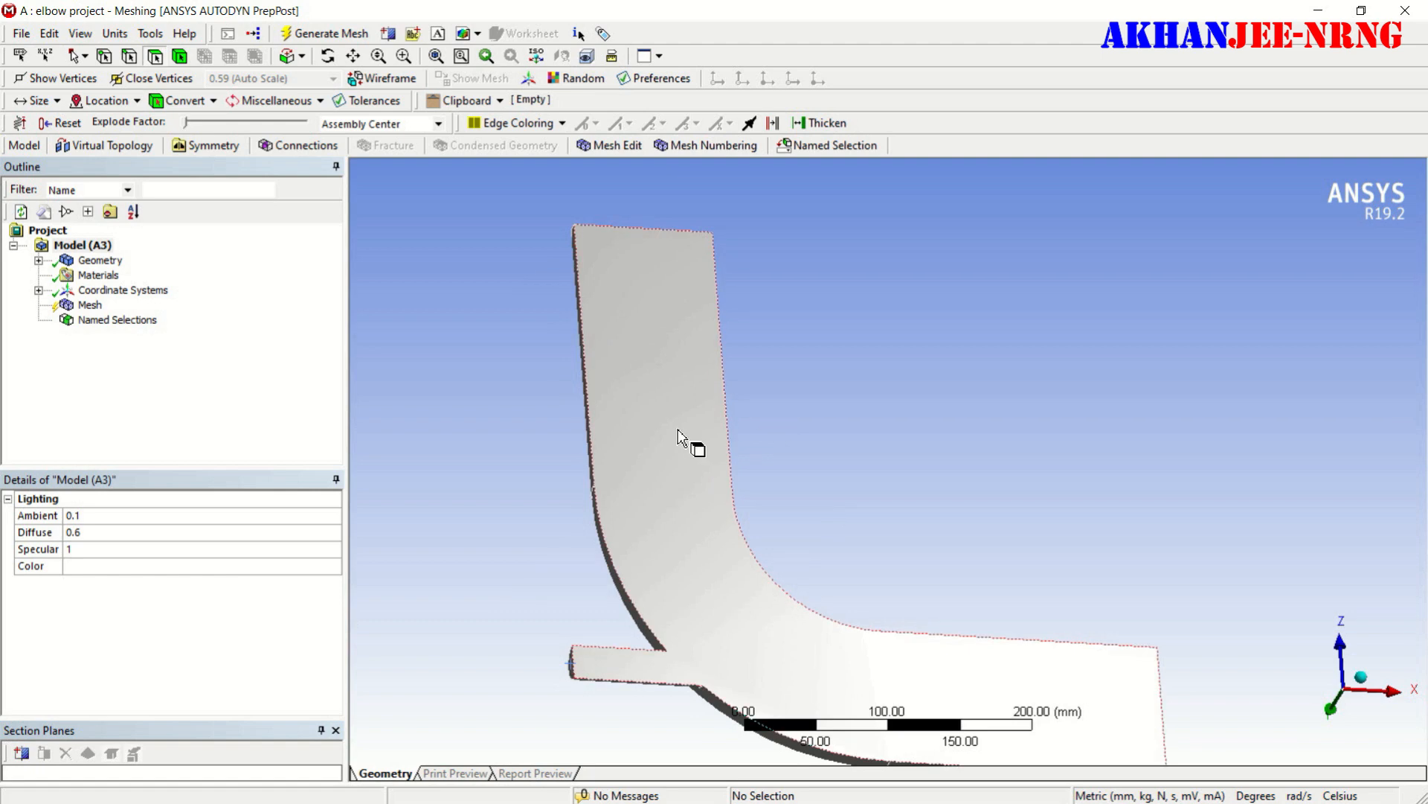
pyautogui.click(677, 427)
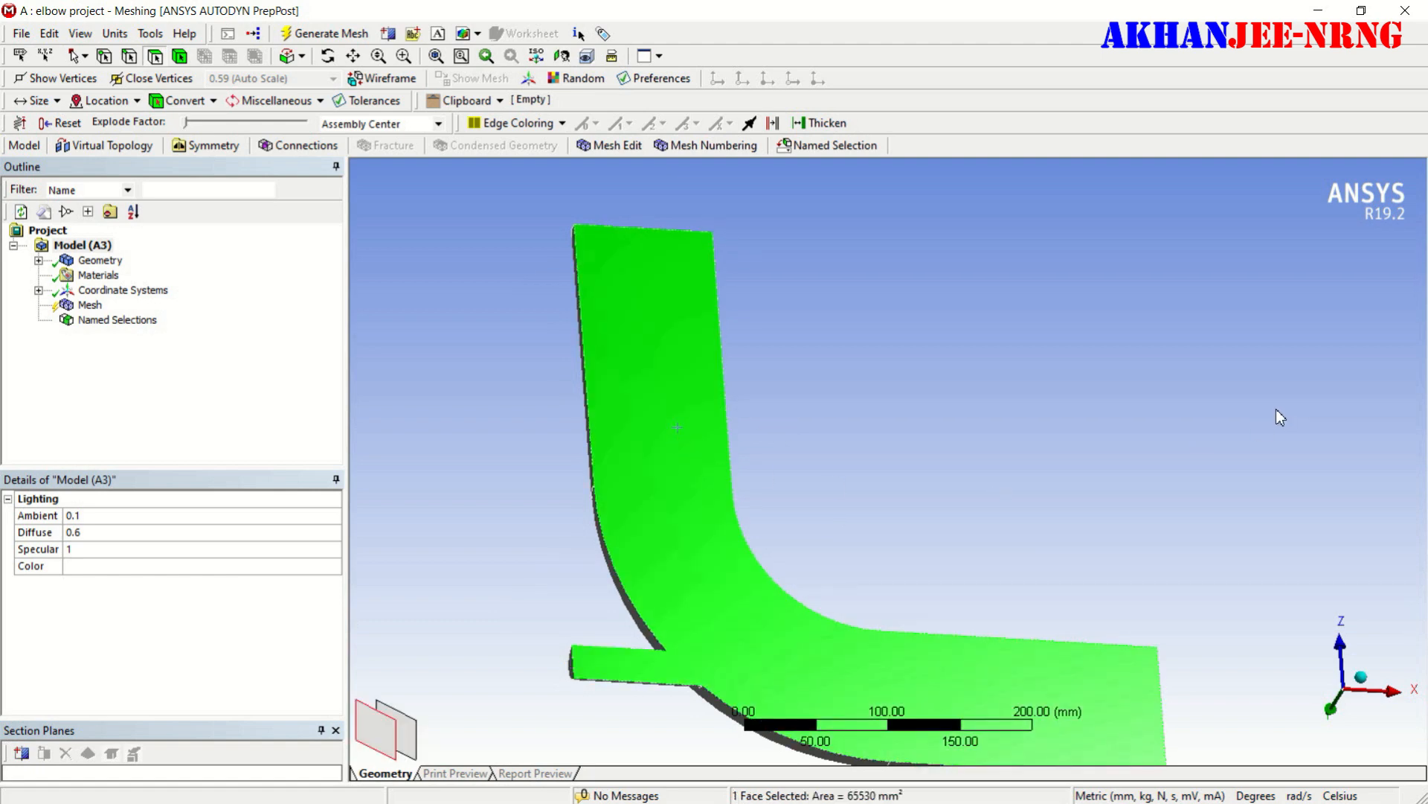
pyautogui.rightClick(663, 288)
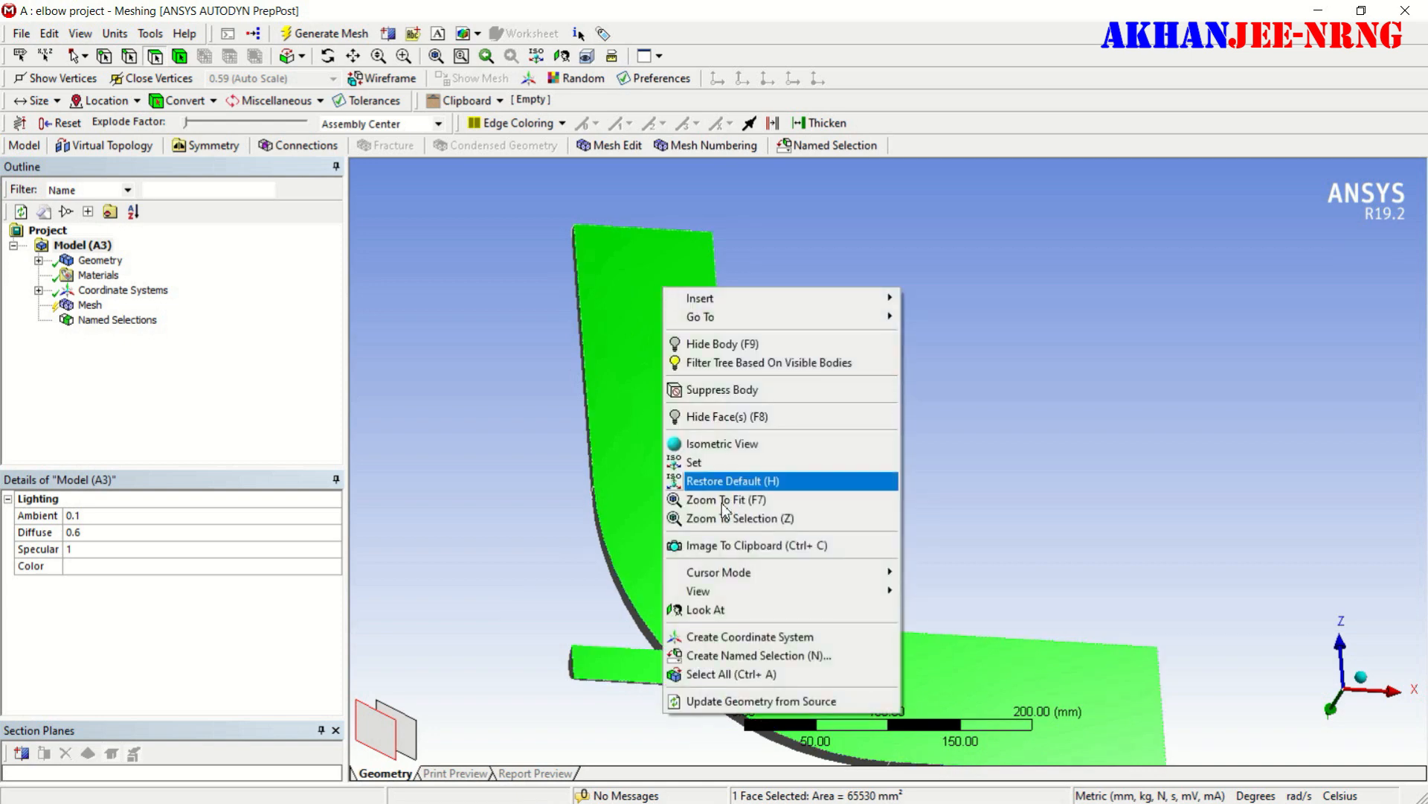
pyautogui.click(718, 655)
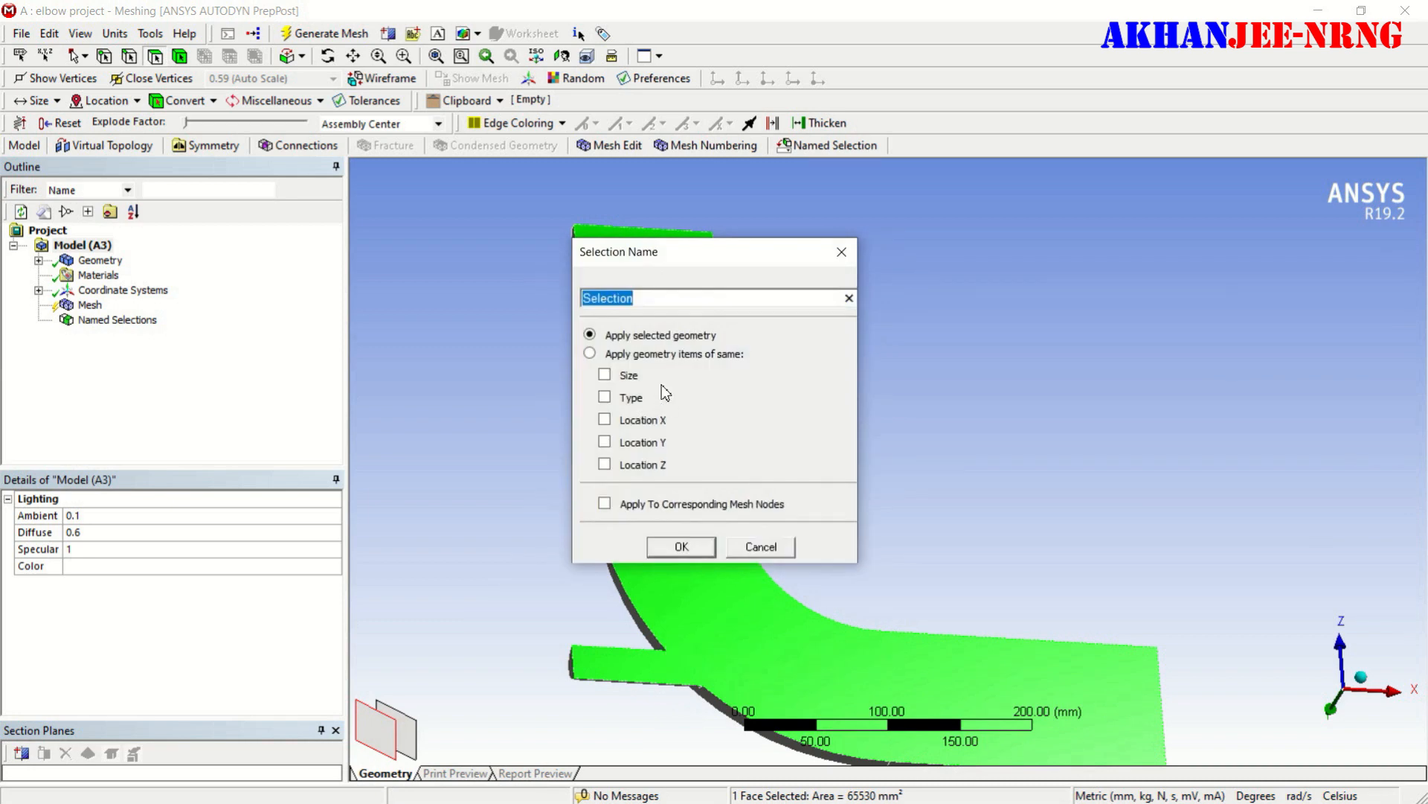
pyautogui.write('symmetry')
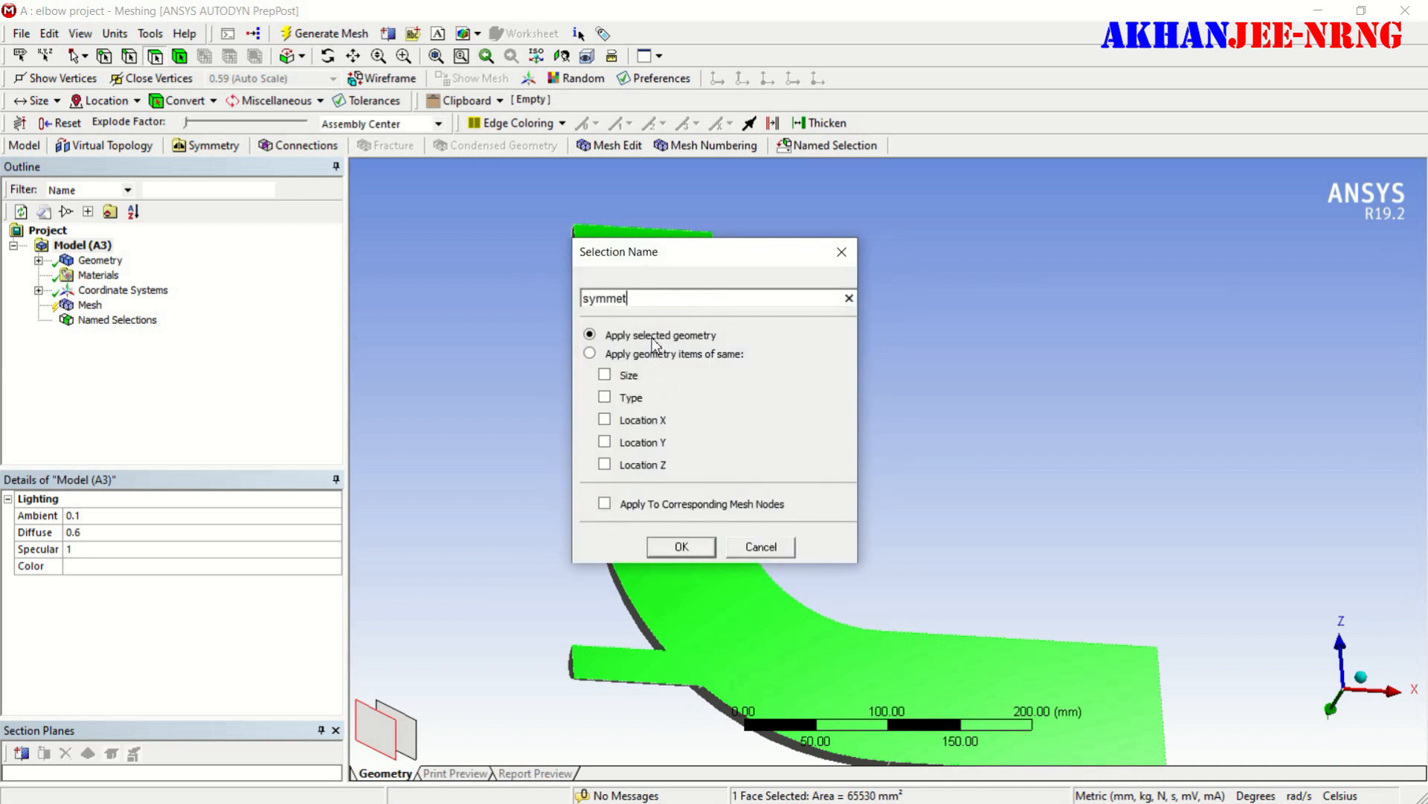
pyautogui.click(674, 549)
# - Create a named selection "pressure" on the large half-round end face of the elbow's X-direction leg
pyautogui.moveTo(1135, 640); pyautogui.dragTo(963, 472, button='middle')
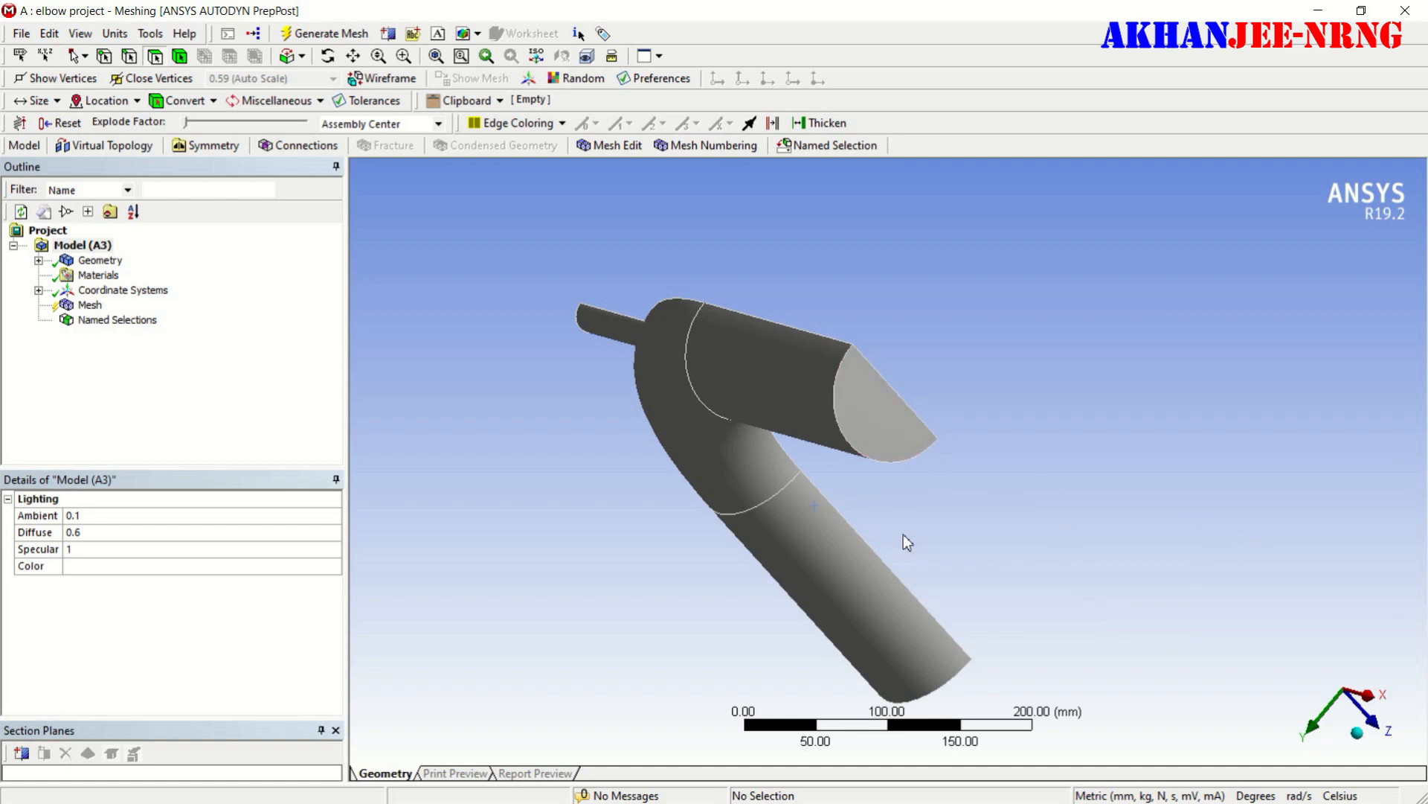
pyautogui.click(877, 417)
pyautogui.rightClick(877, 416)
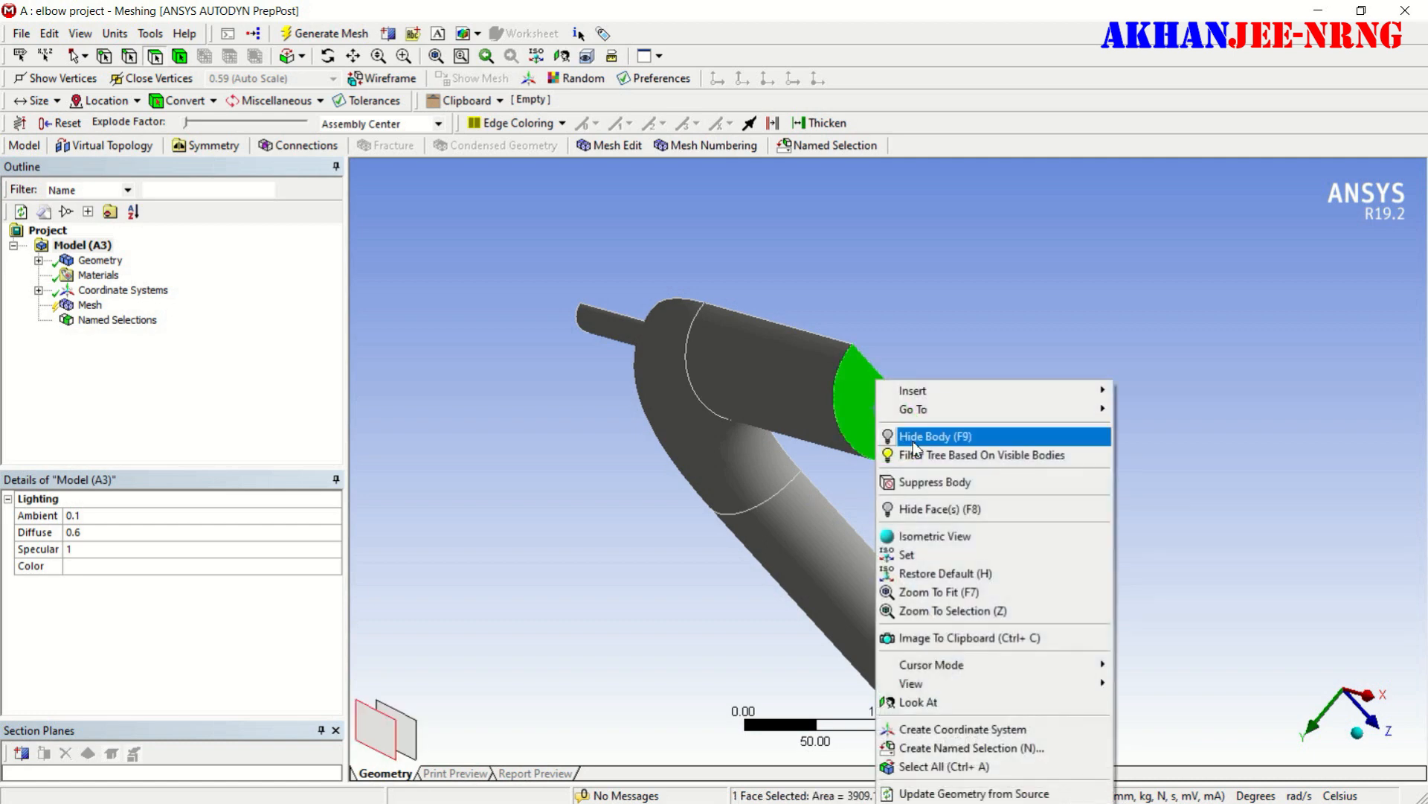
pyautogui.click(961, 746)
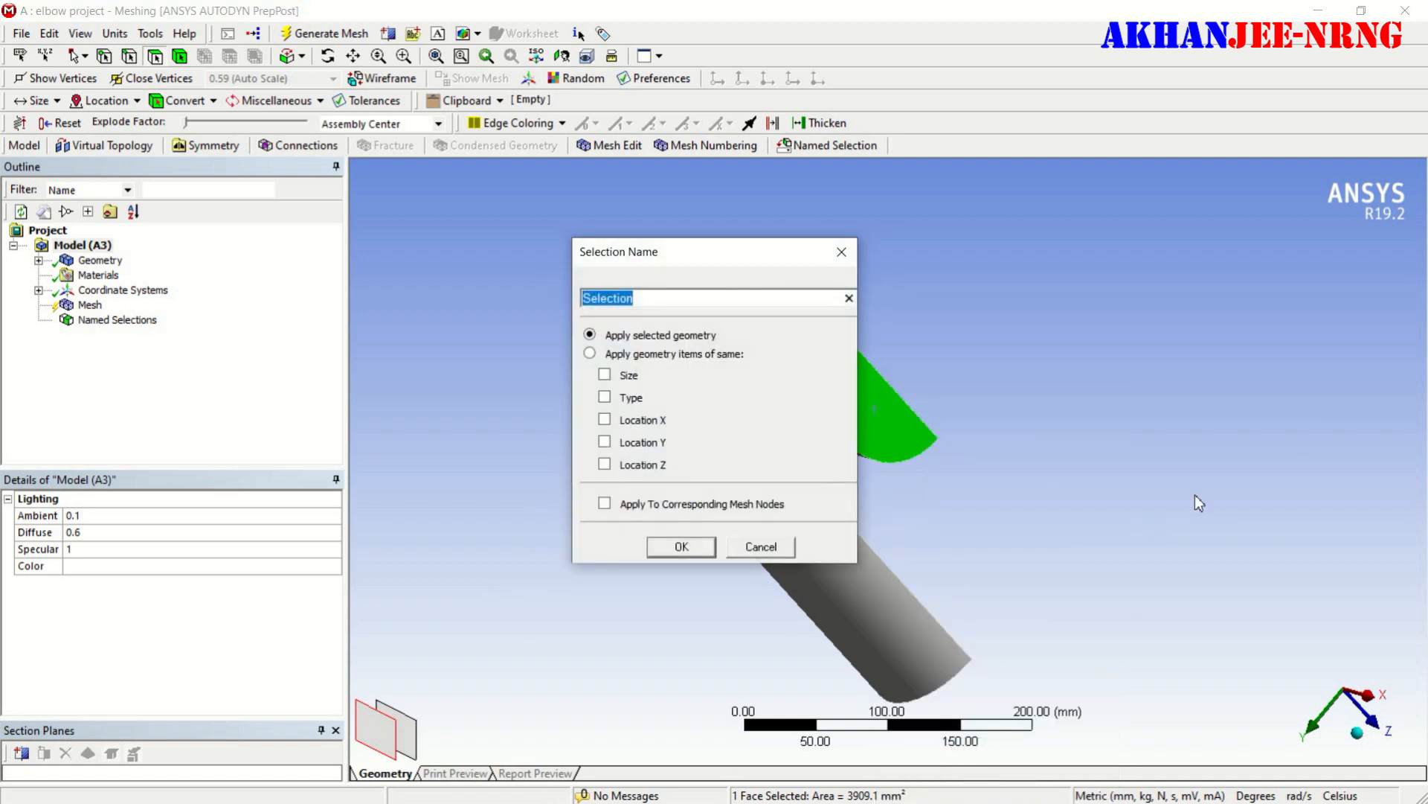
pyautogui.write('pressure')
pyautogui.press('Return')
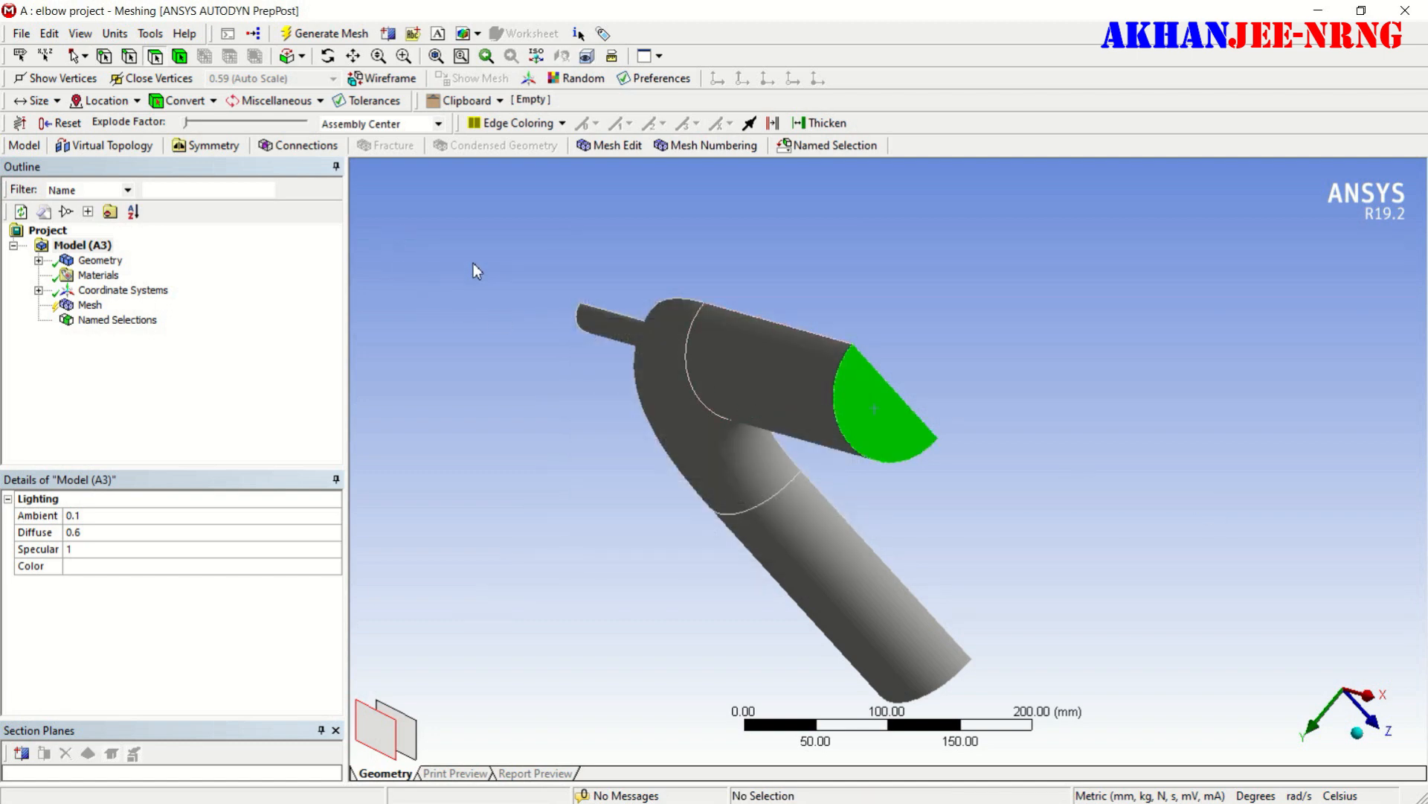
# - Switch to body selection and create a named selection "fluid" for the whole elbow body
pyautogui.scroll(-2, 783, 391)
pyautogui.moveTo(749, 606); pyautogui.dragTo(945, 586, button='middle')
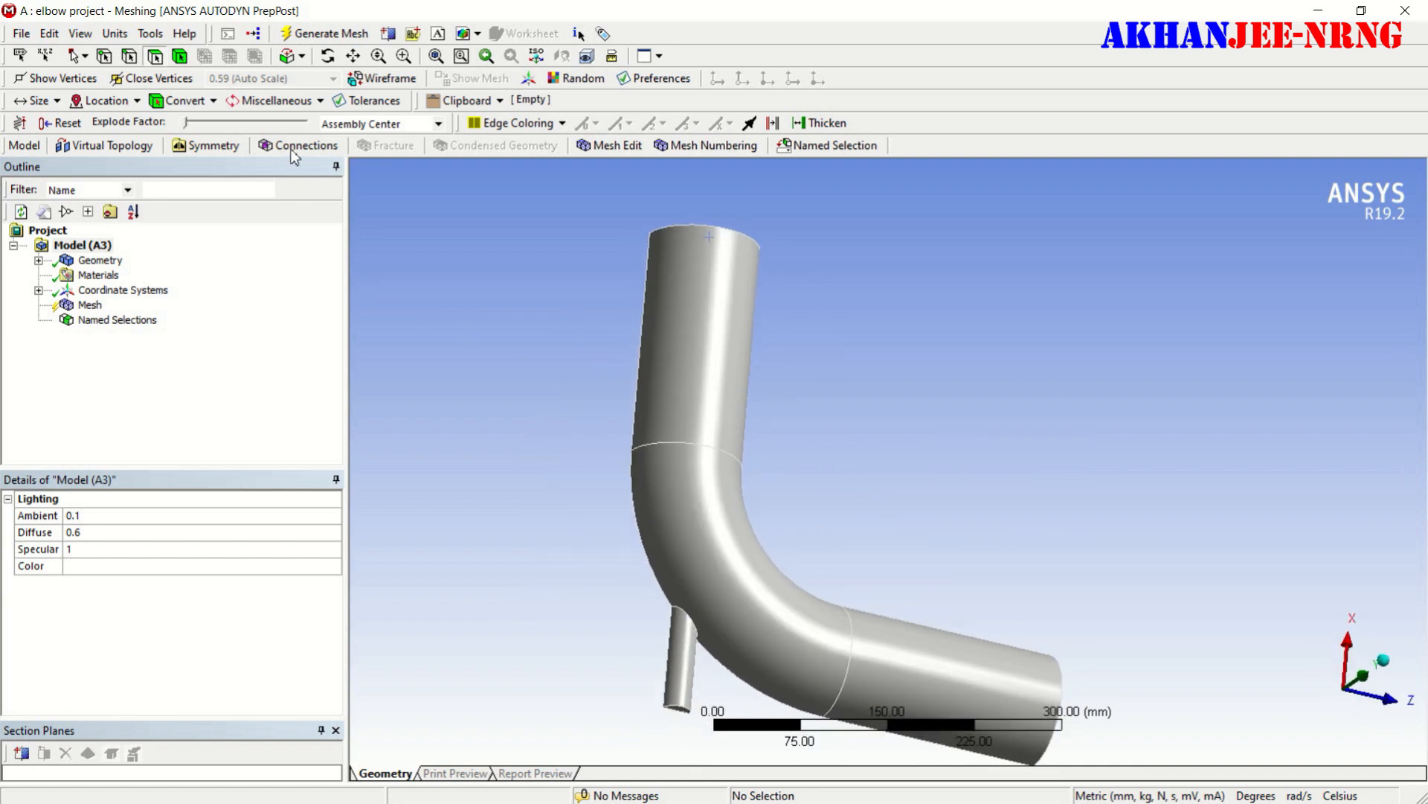
pyautogui.click(179, 57)
pyautogui.click(704, 410)
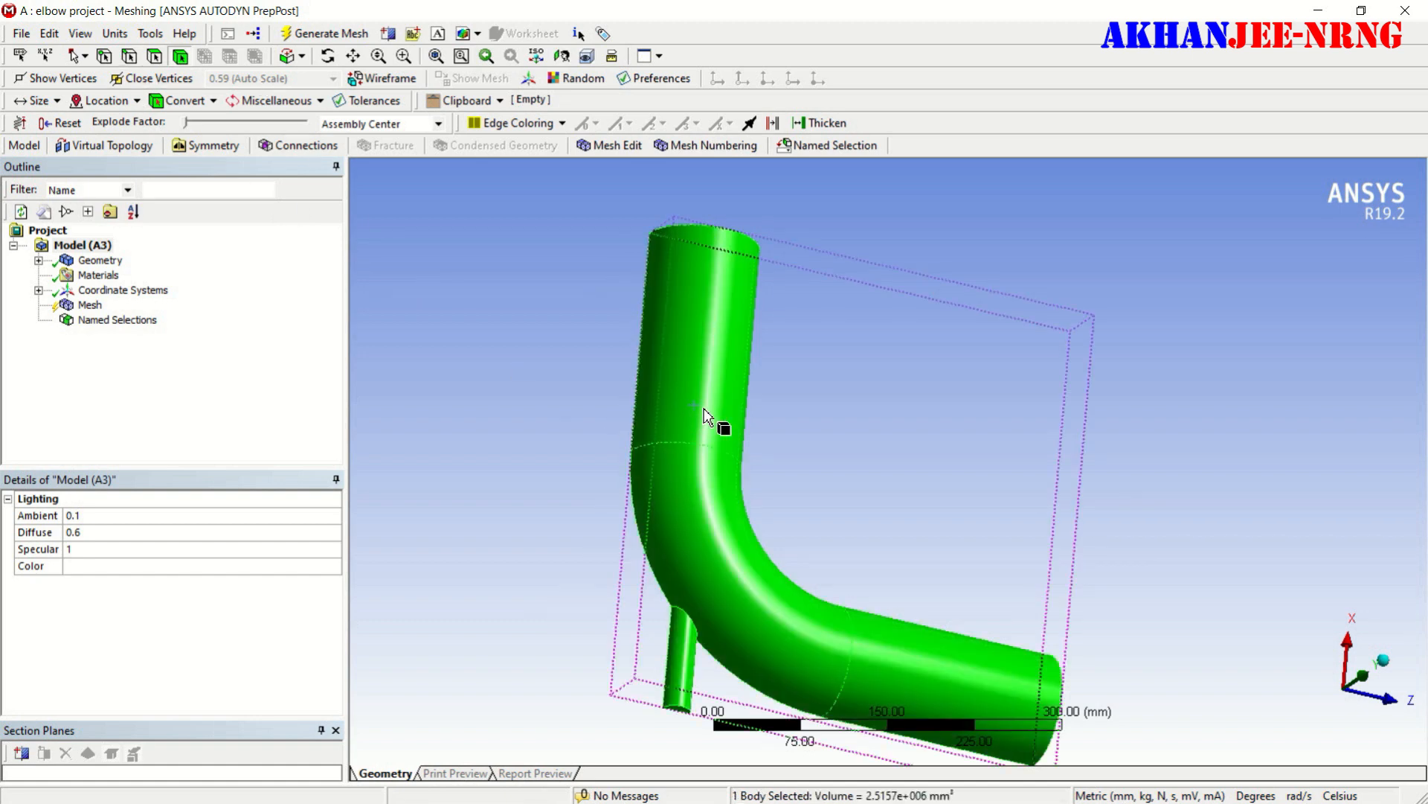
pyautogui.rightClick(699, 291)
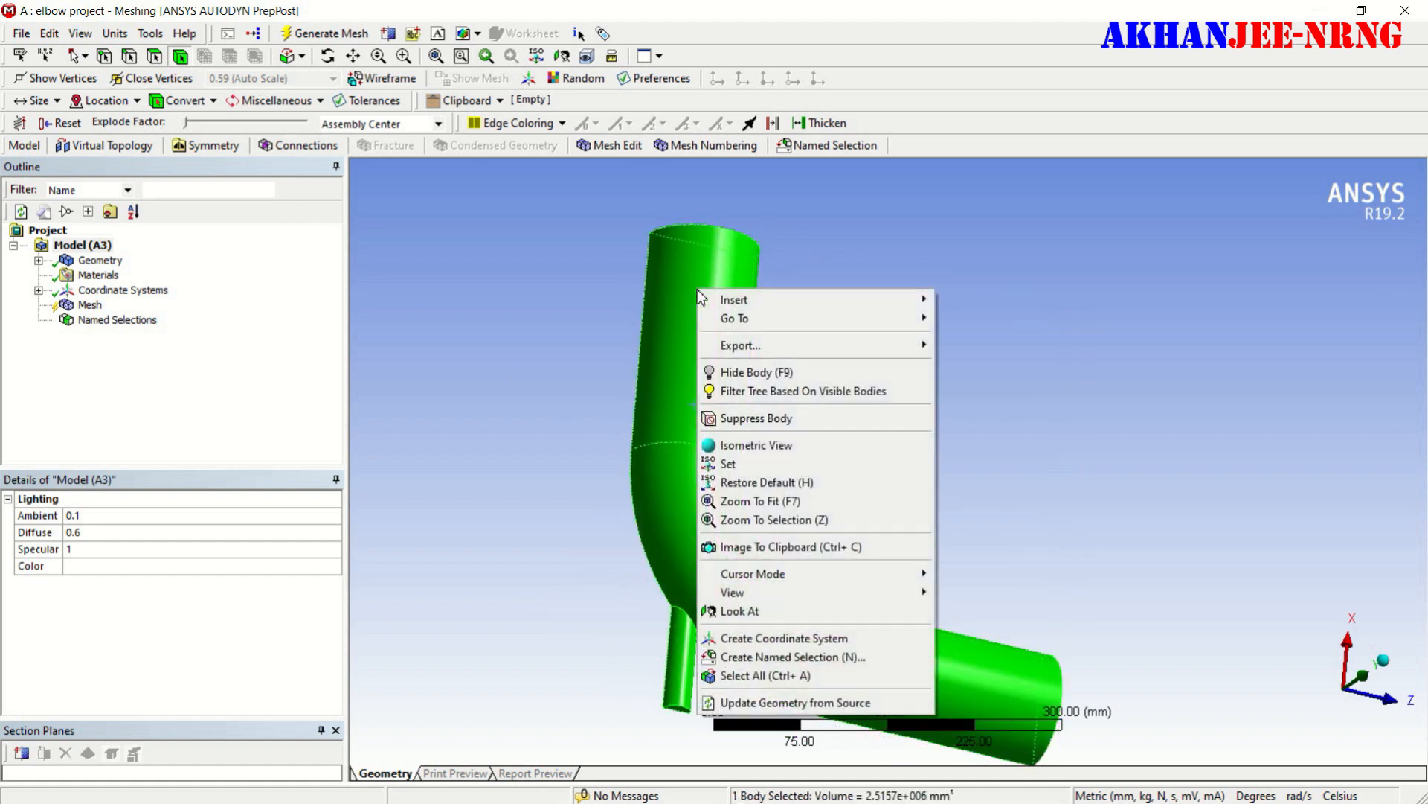
pyautogui.click(780, 657)
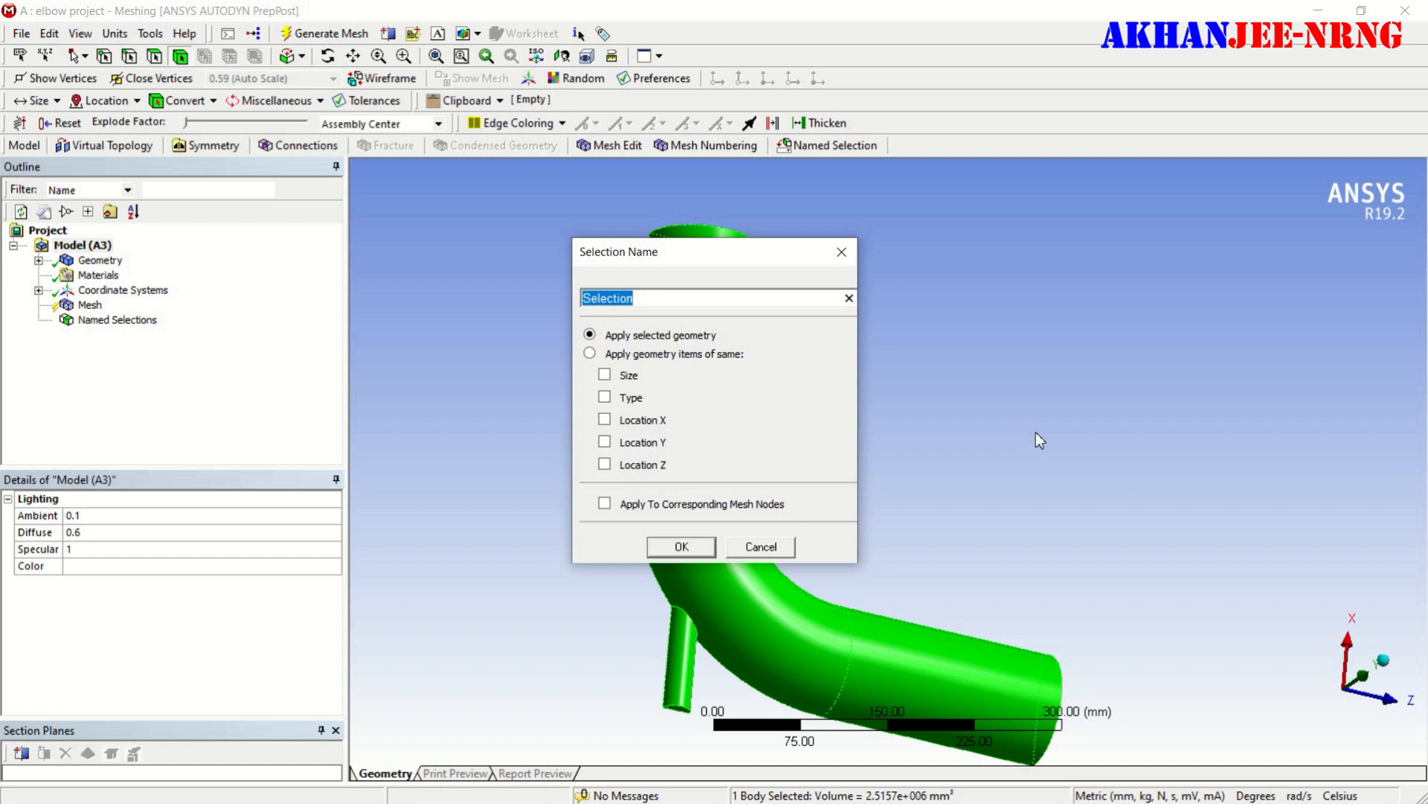
pyautogui.write('fluid')
pyautogui.click(680, 547)
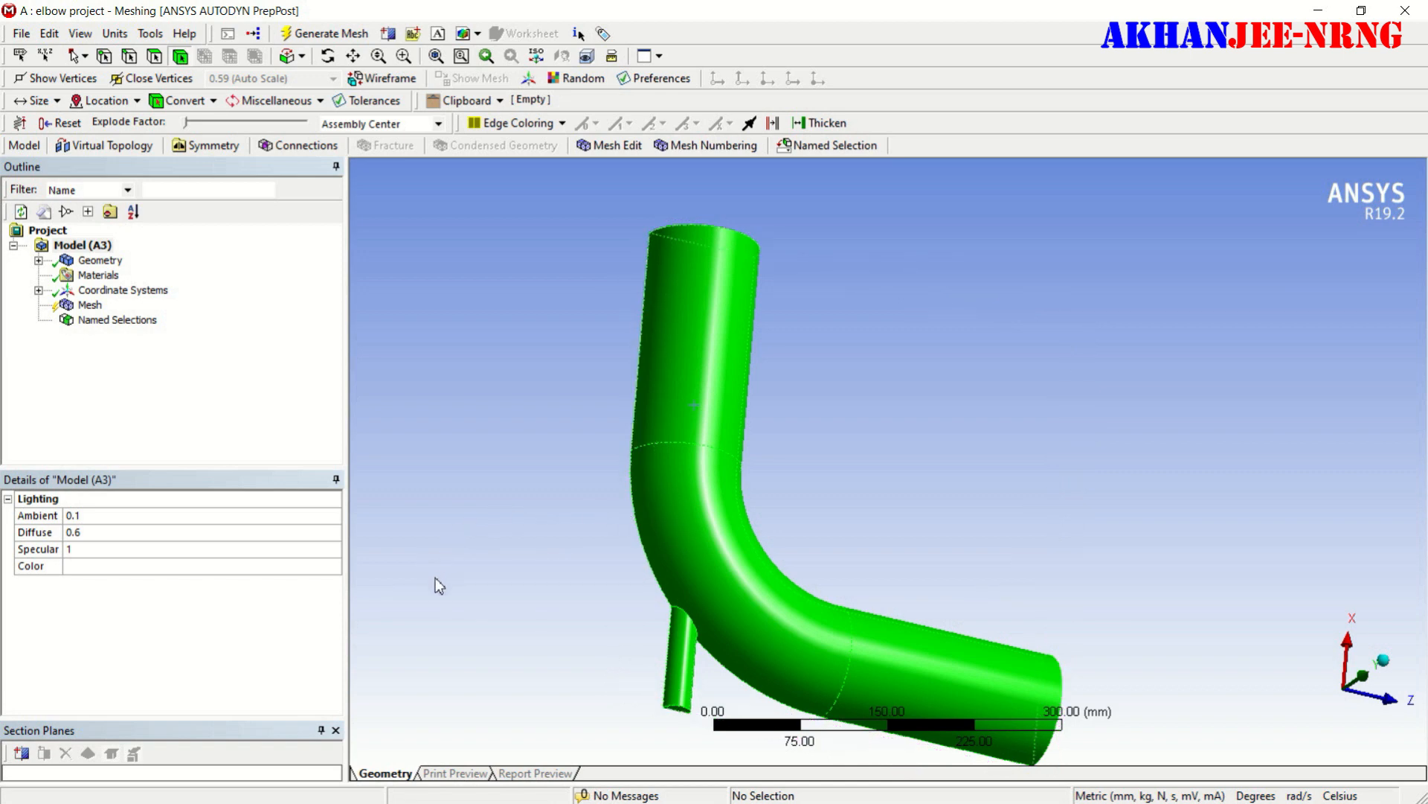
# - Set the mesh's Smoothing to High in its Quality settings
pyautogui.moveTo(592, 366); pyautogui.dragTo(521, 453, button='middle')
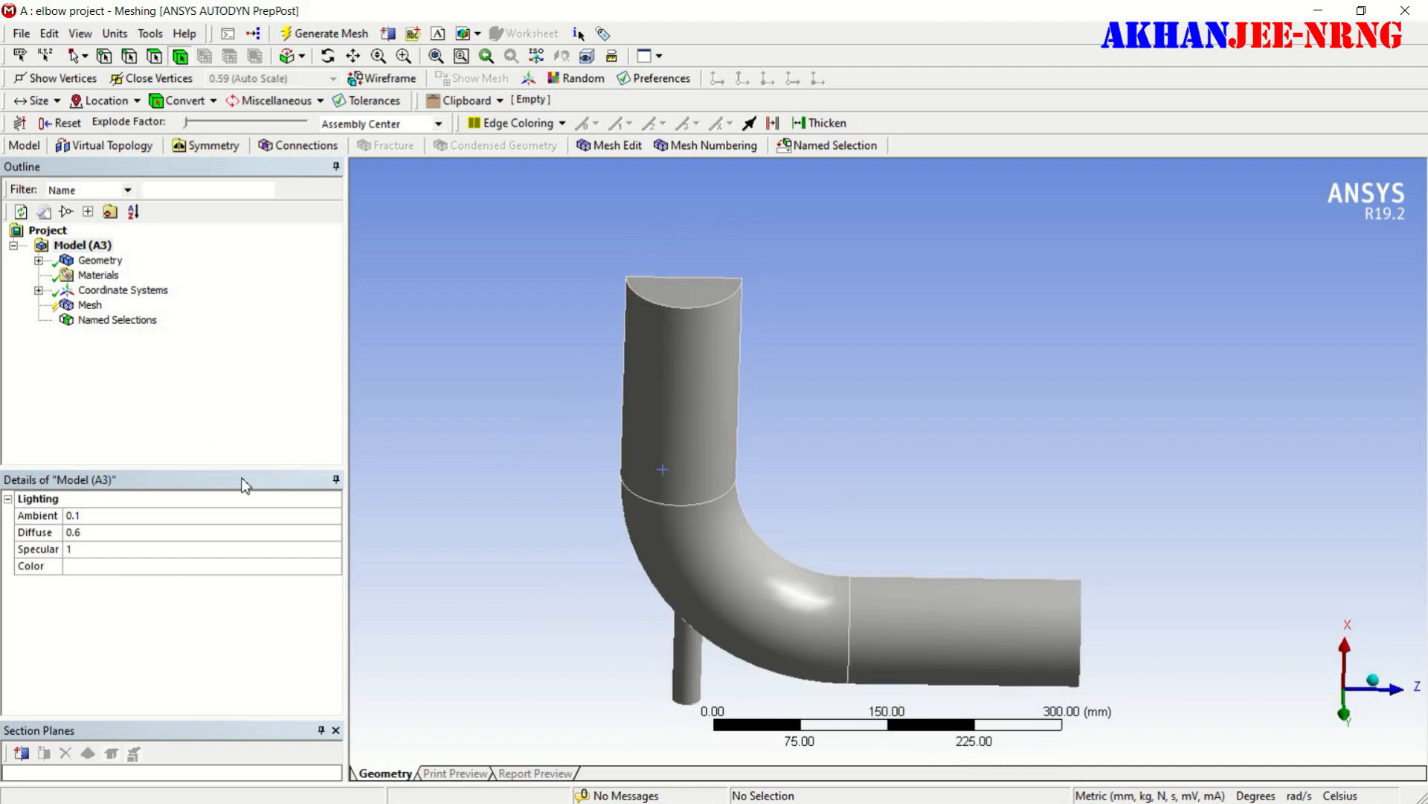
pyautogui.click(82, 307)
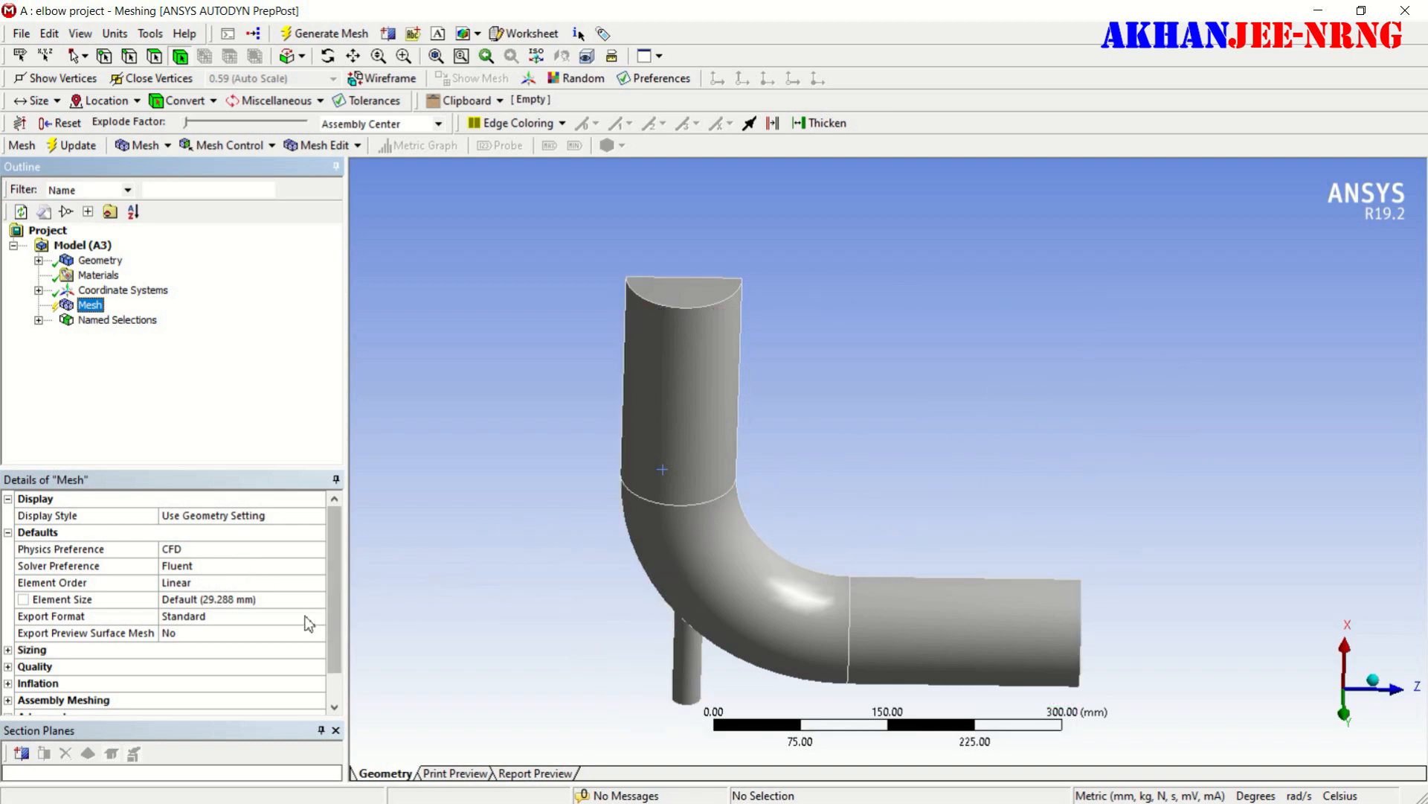
pyautogui.scroll(-1, 250, 649)
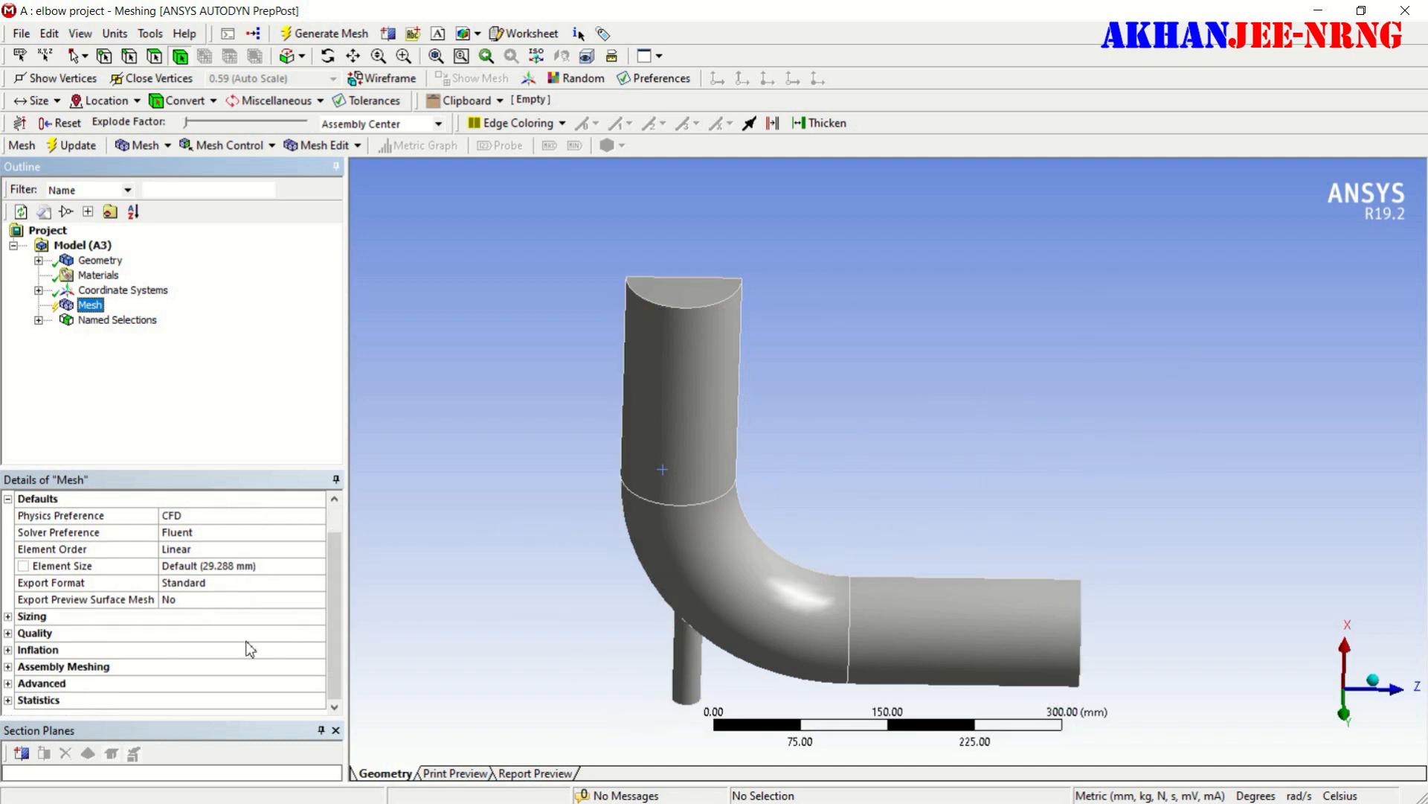
pyautogui.click(8, 633)
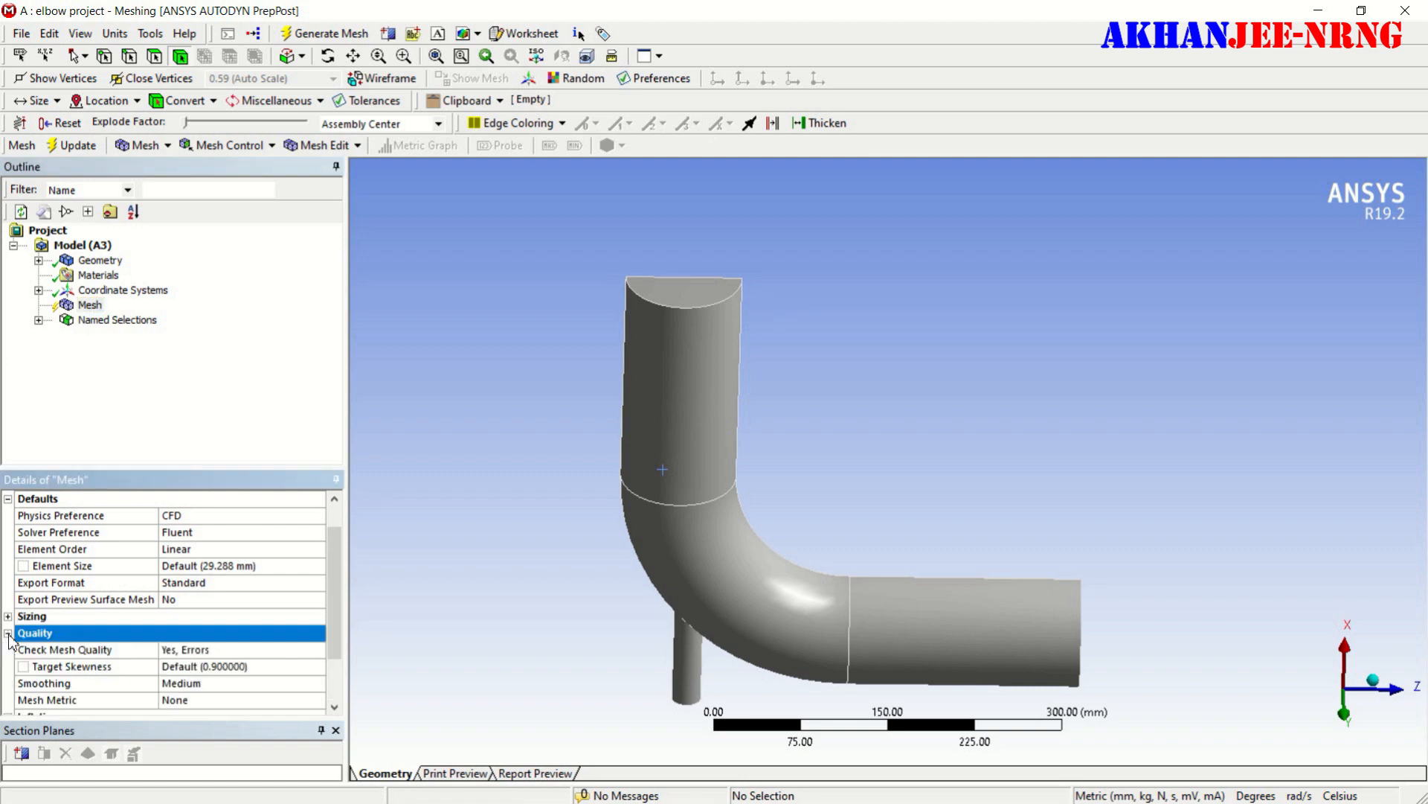
pyautogui.scroll(-2, 216, 661)
pyautogui.scroll(-1, 491, 645)
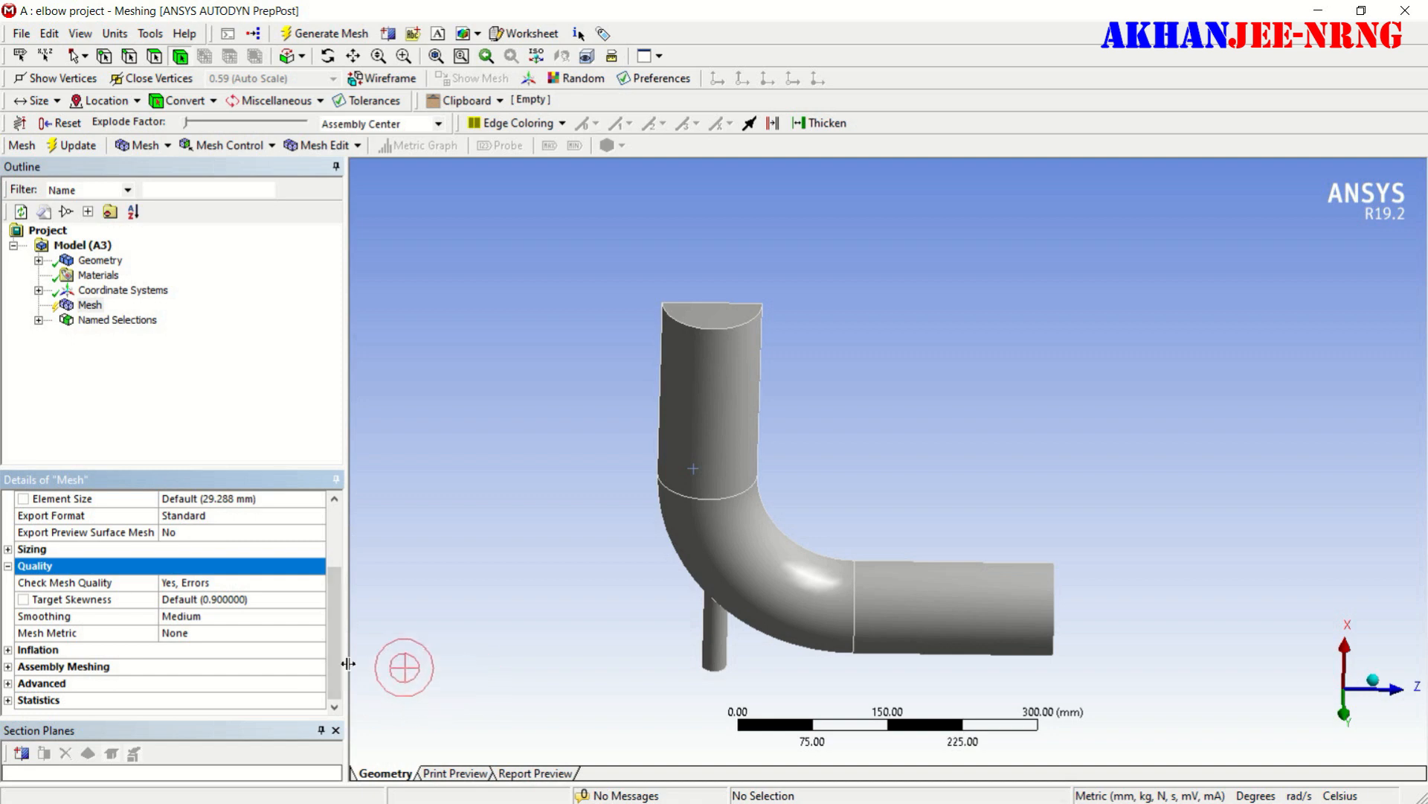
pyautogui.click(306, 616)
pyautogui.click(318, 616)
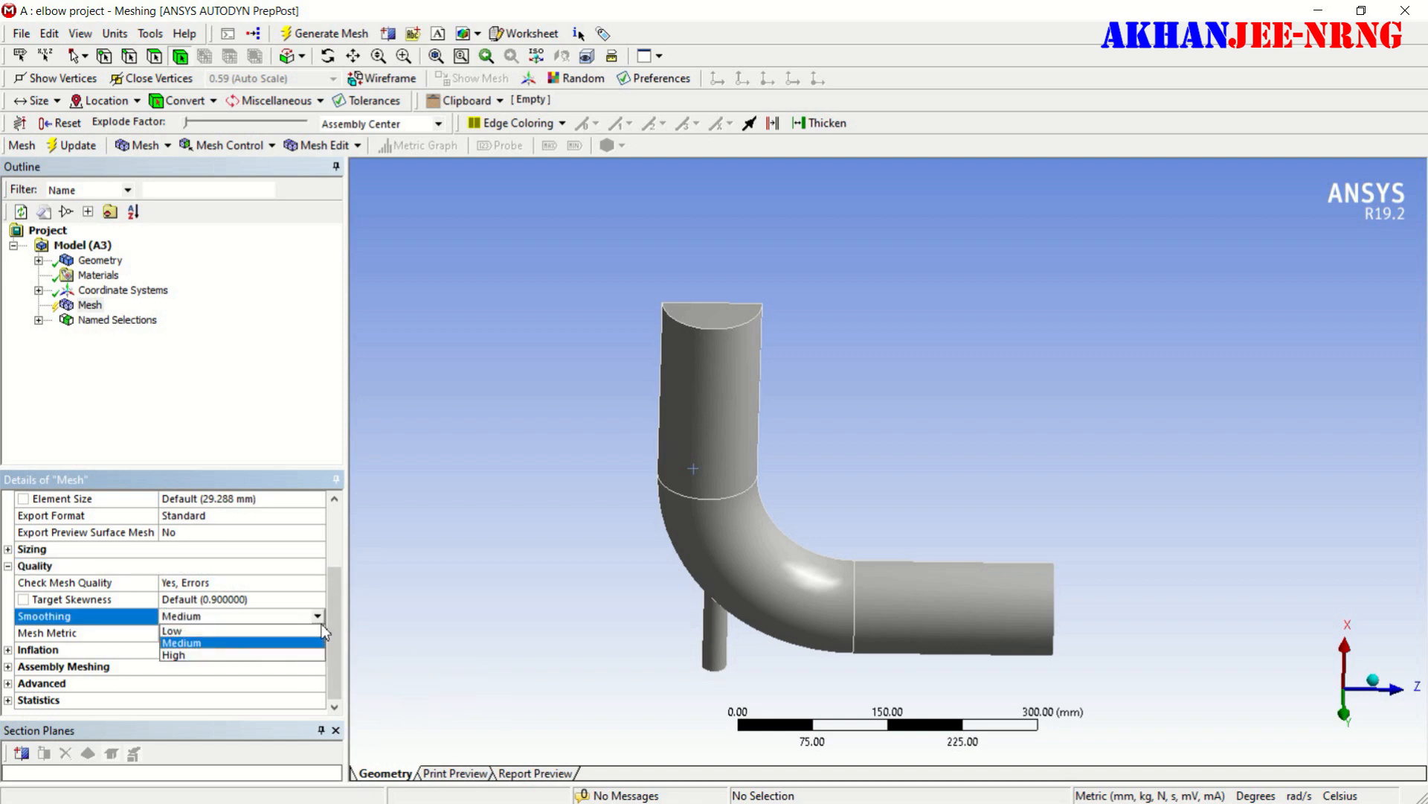
pyautogui.click(274, 660)
# - Set the mesh's Use Automatic Inflation option to Program Controlled in its Inflation settings
pyautogui.scroll(-1, 428, 590)
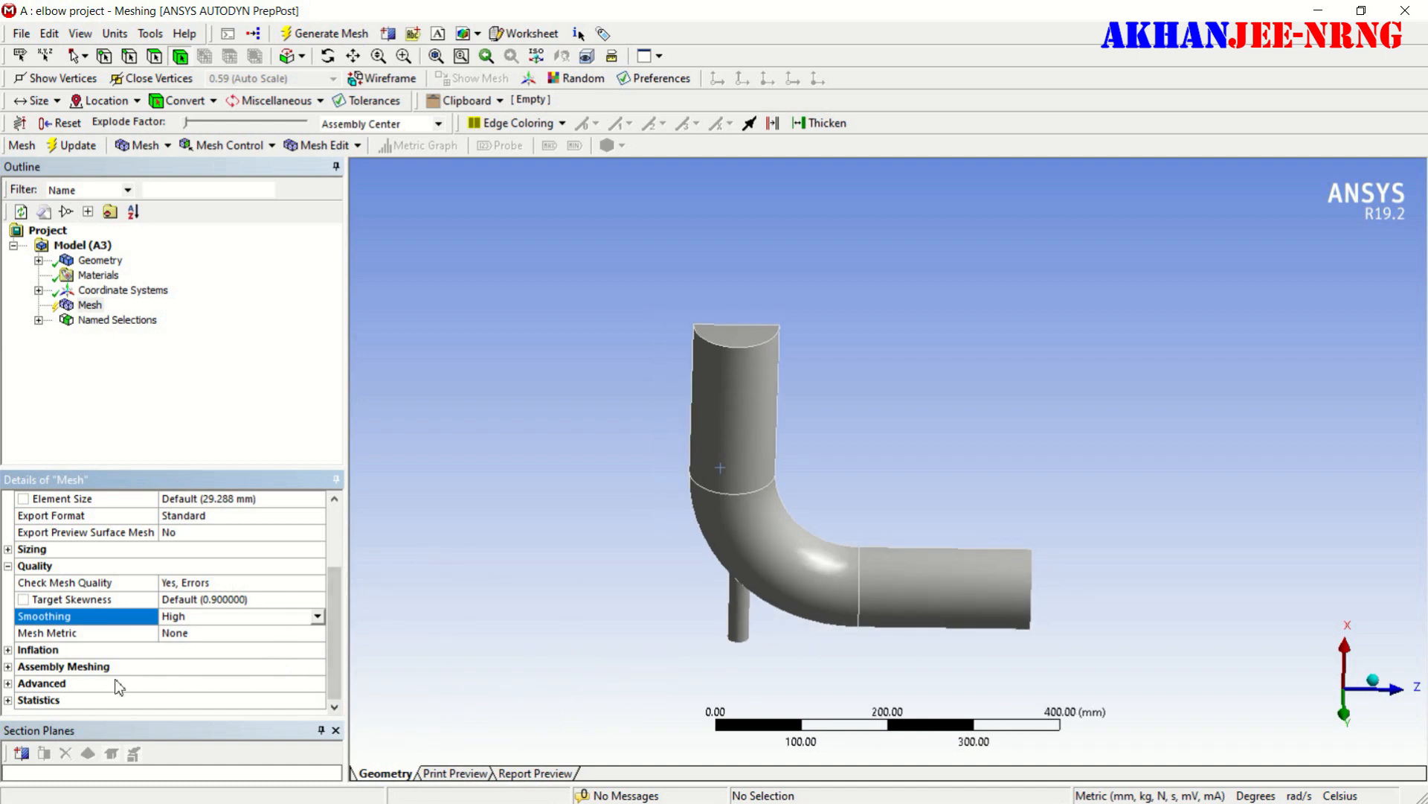
pyautogui.click(8, 651)
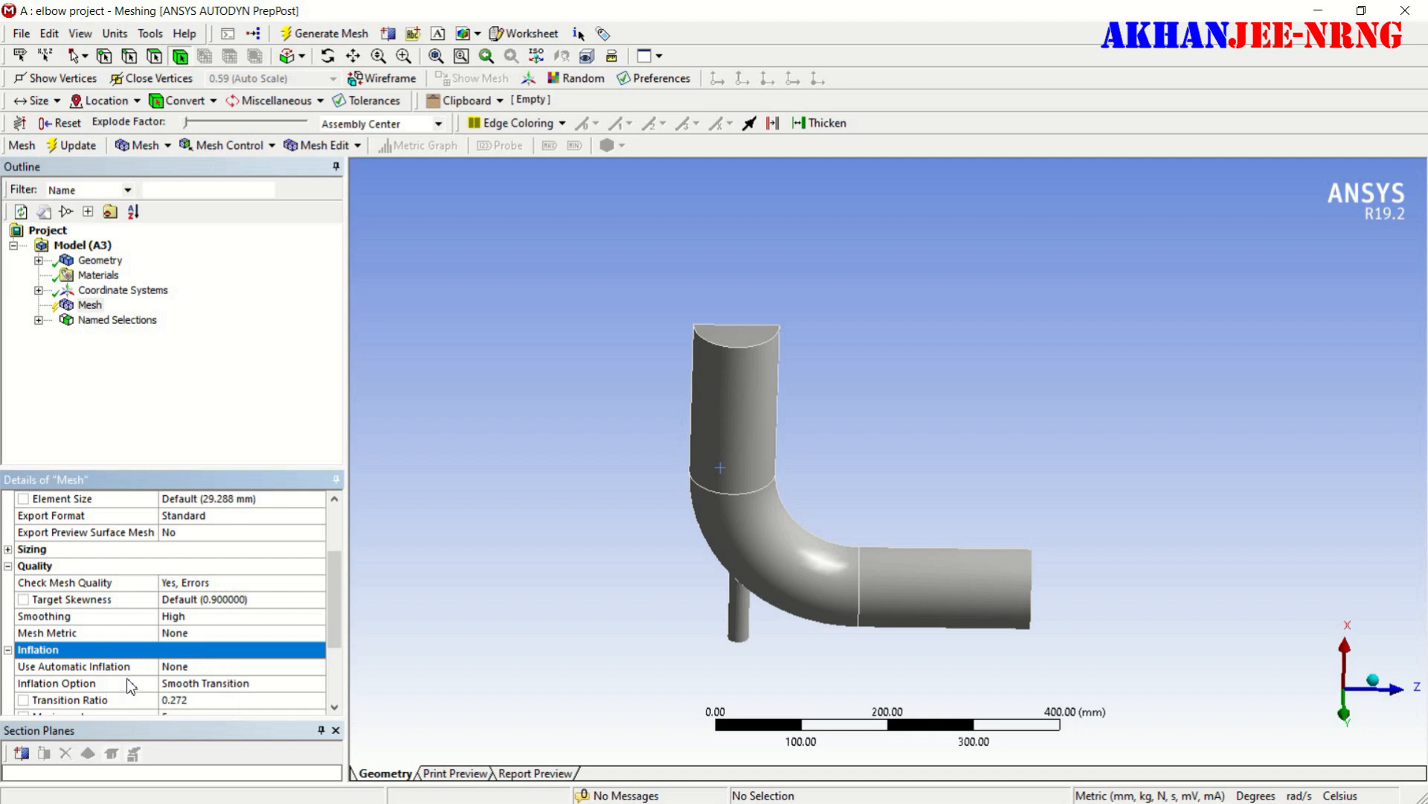
pyautogui.click(229, 667)
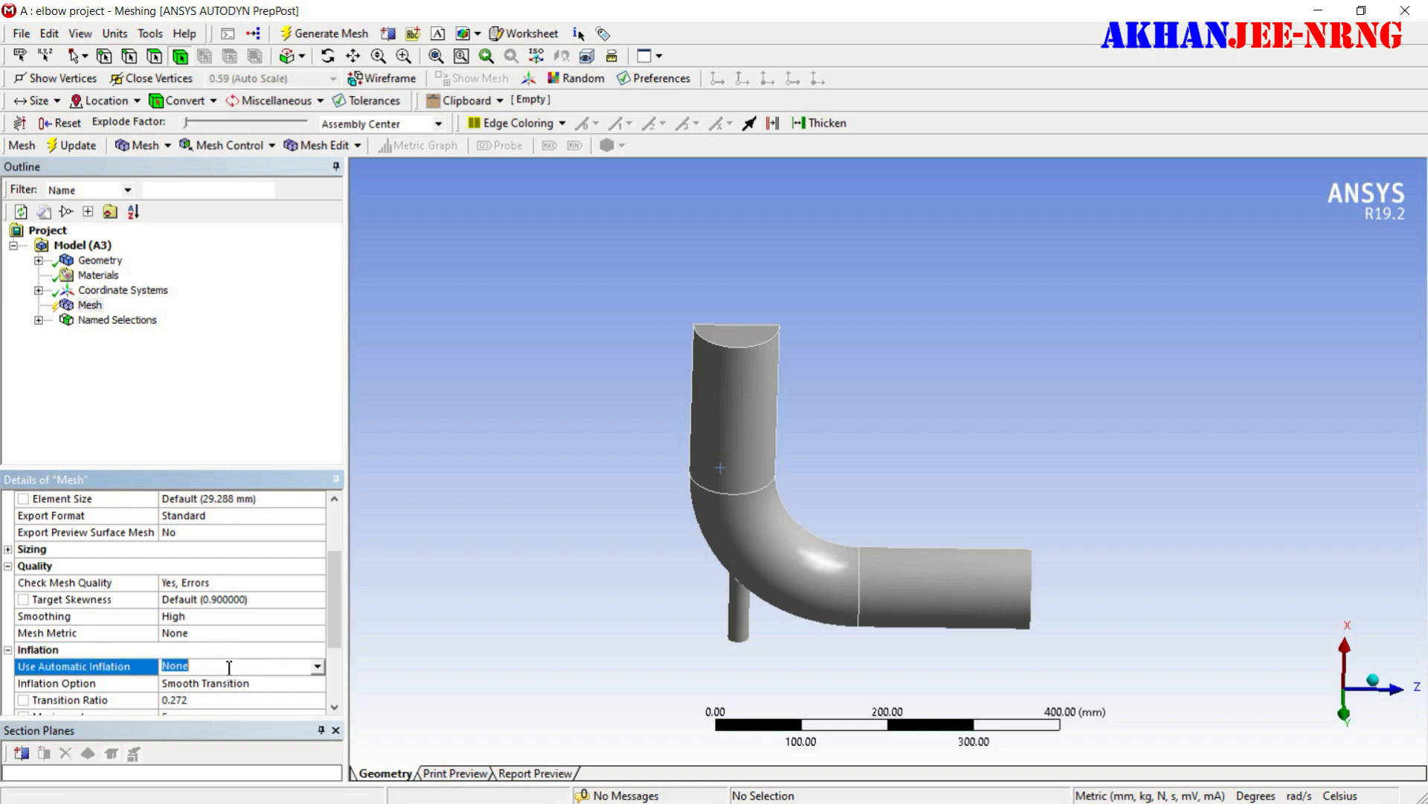
pyautogui.click(317, 666)
pyautogui.click(245, 691)
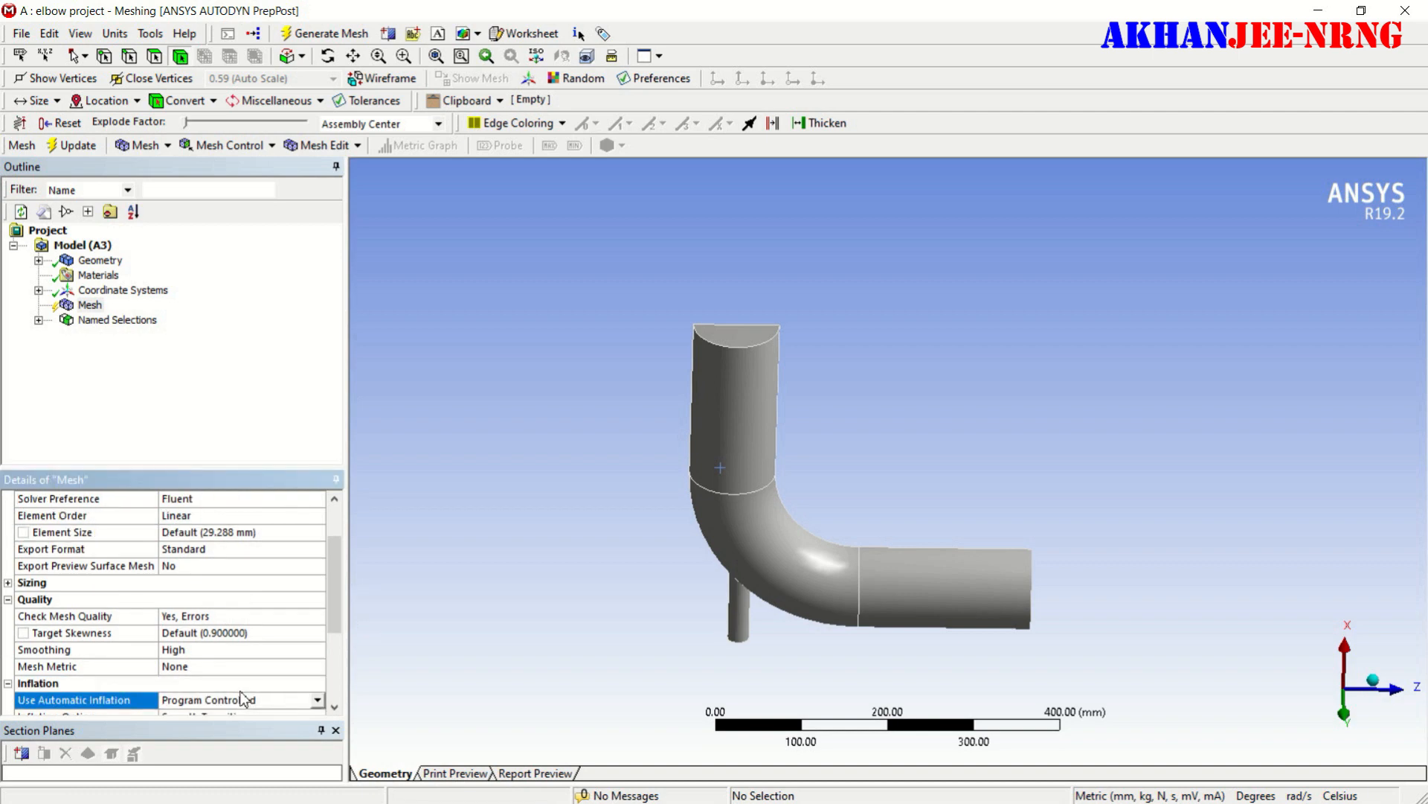
# - Insert a body sizing on the whole elbow body with an element size of 5 mm
pyautogui.click(763, 439)
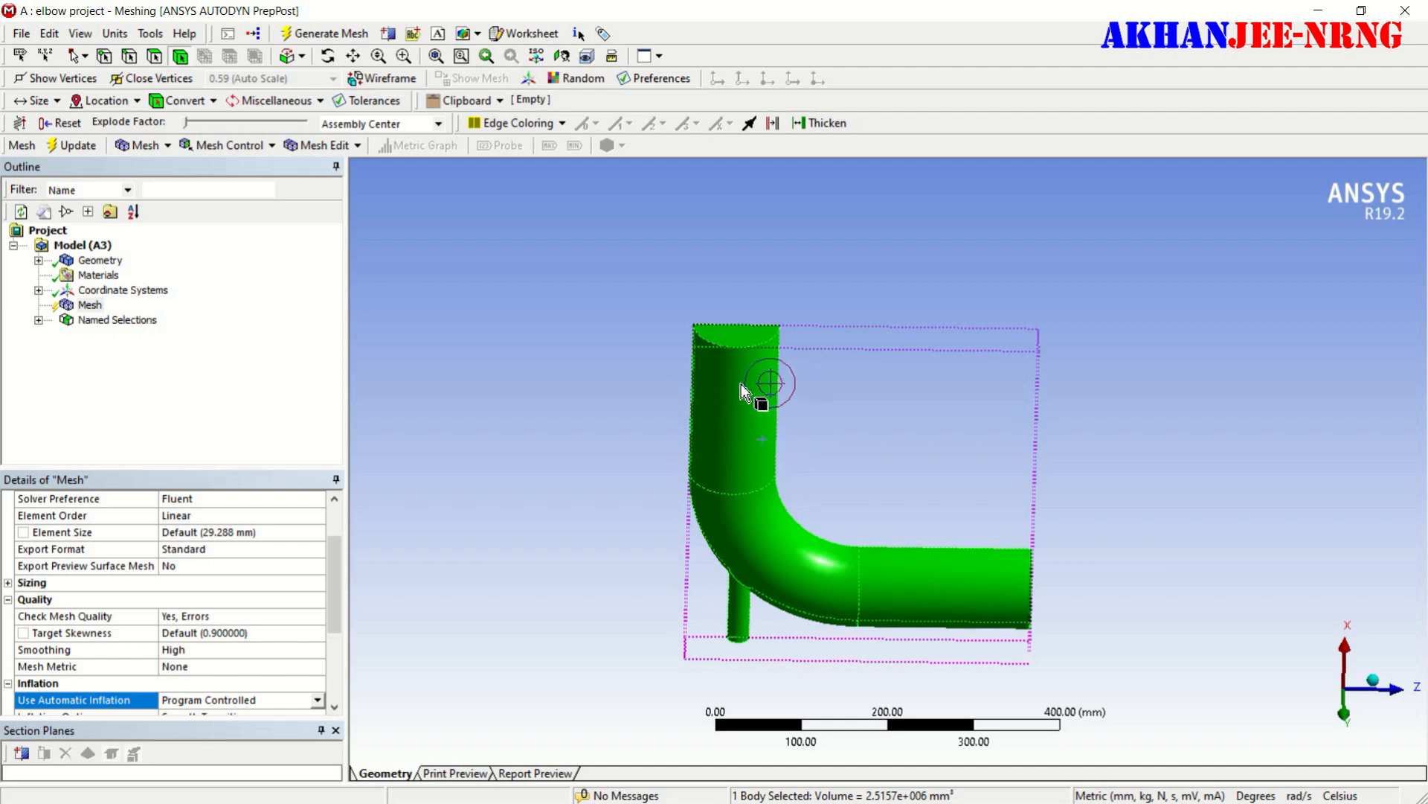
pyautogui.rightClick(741, 382)
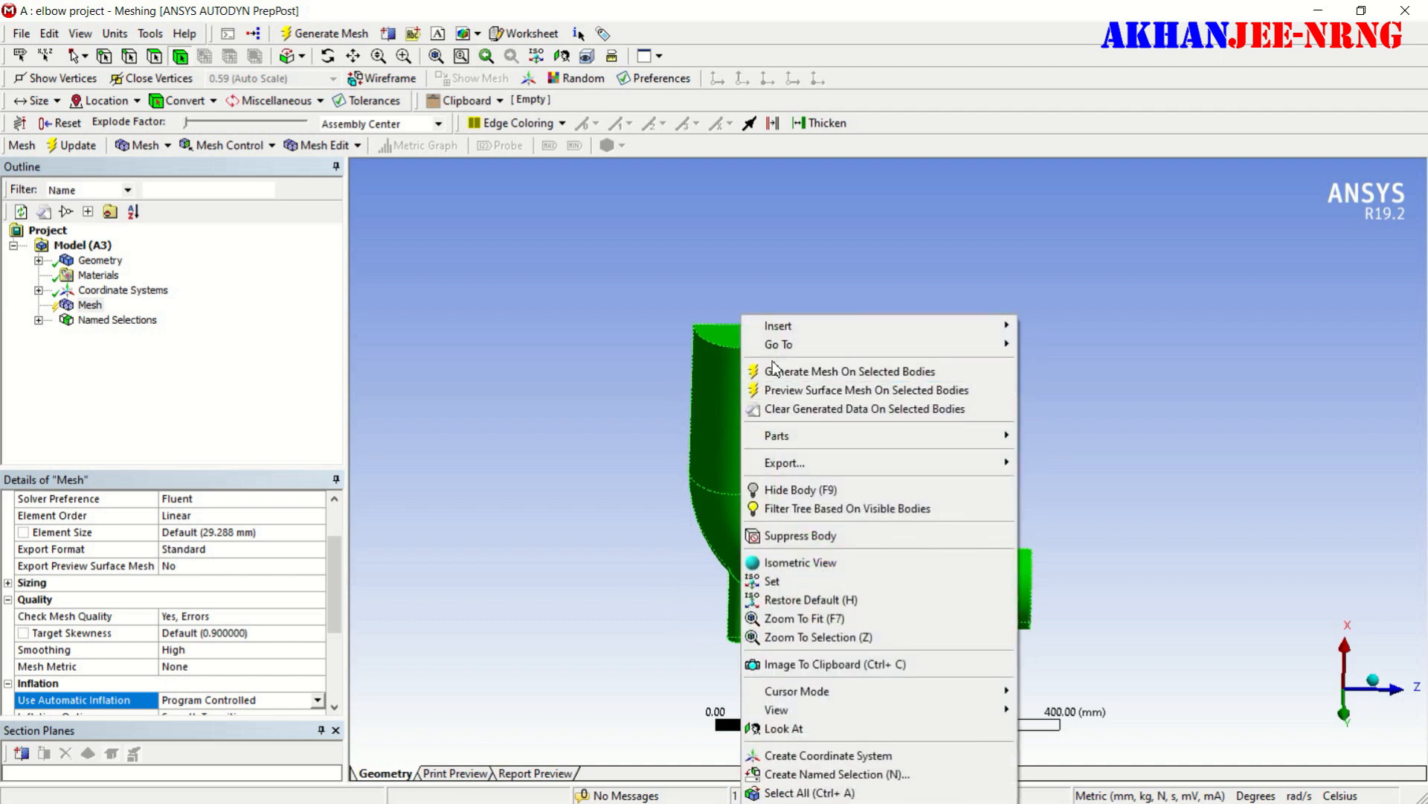
pyautogui.moveTo(926, 329)
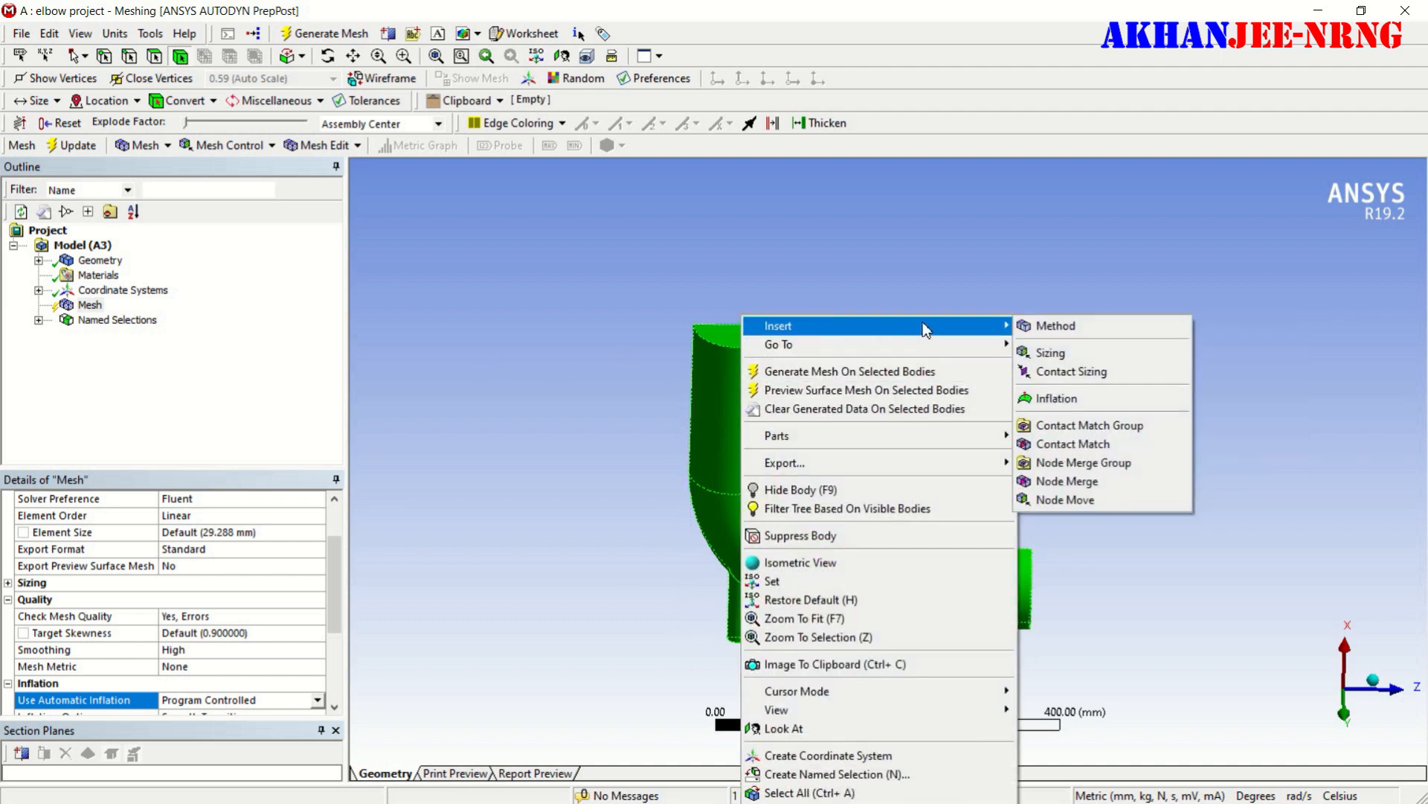
pyautogui.click(1044, 354)
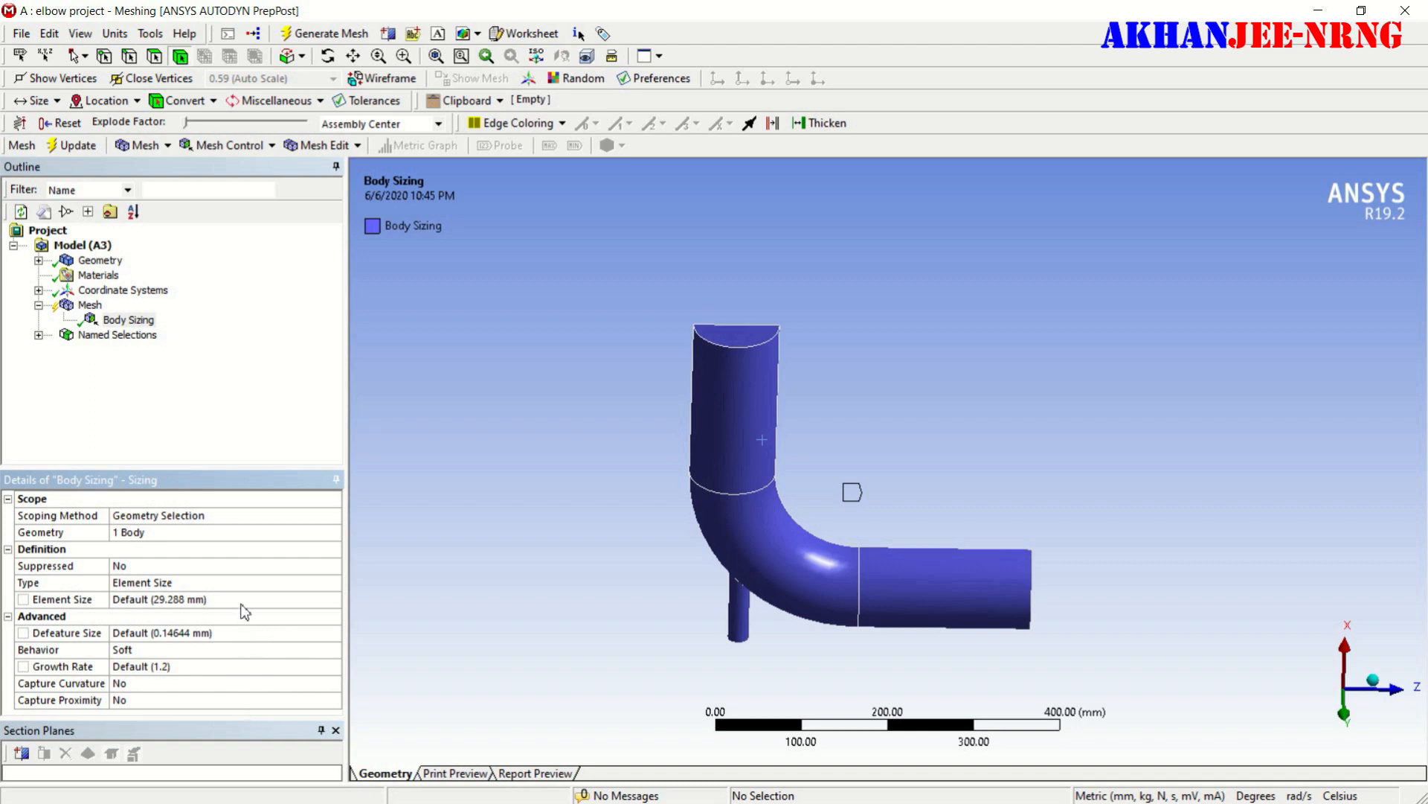
pyautogui.click(181, 601)
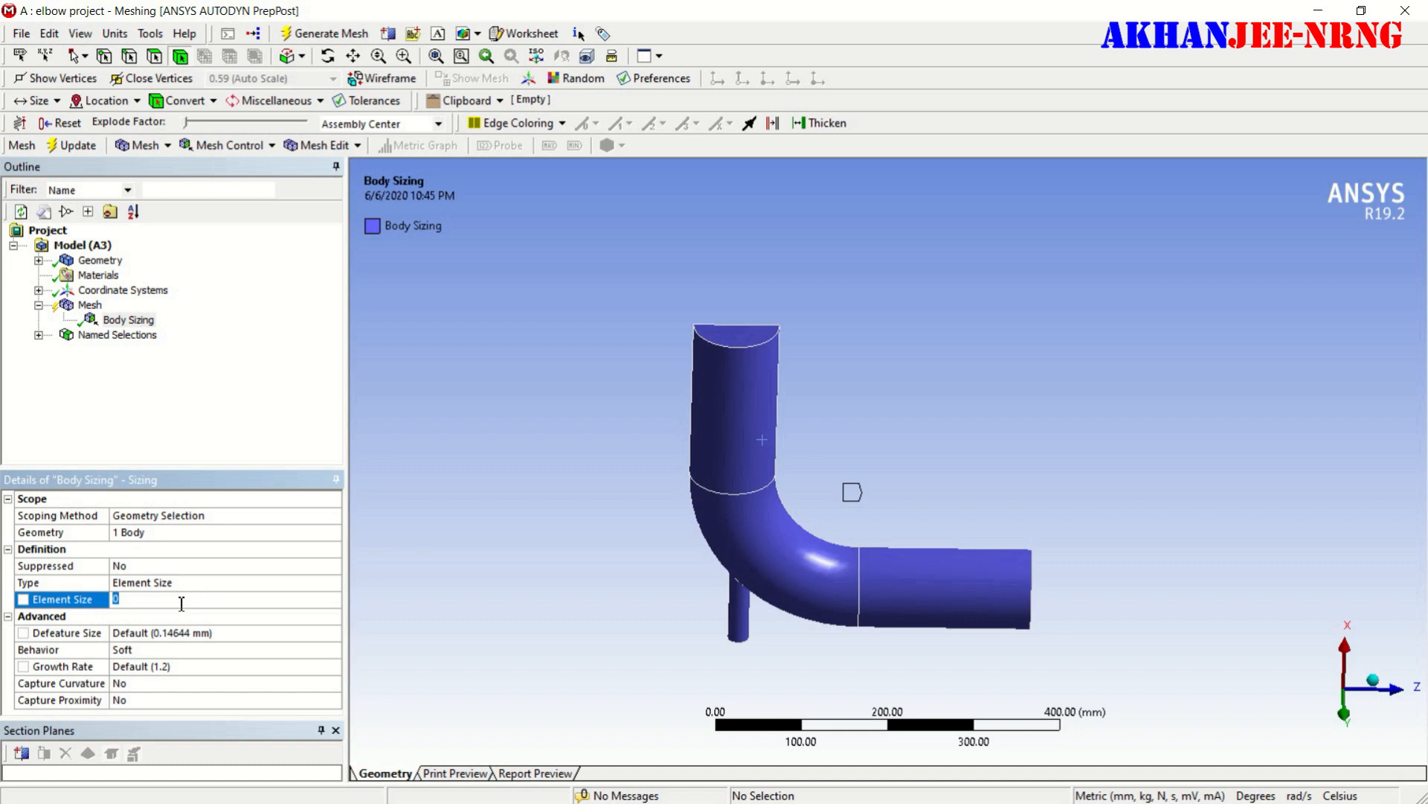
pyautogui.press('Return')
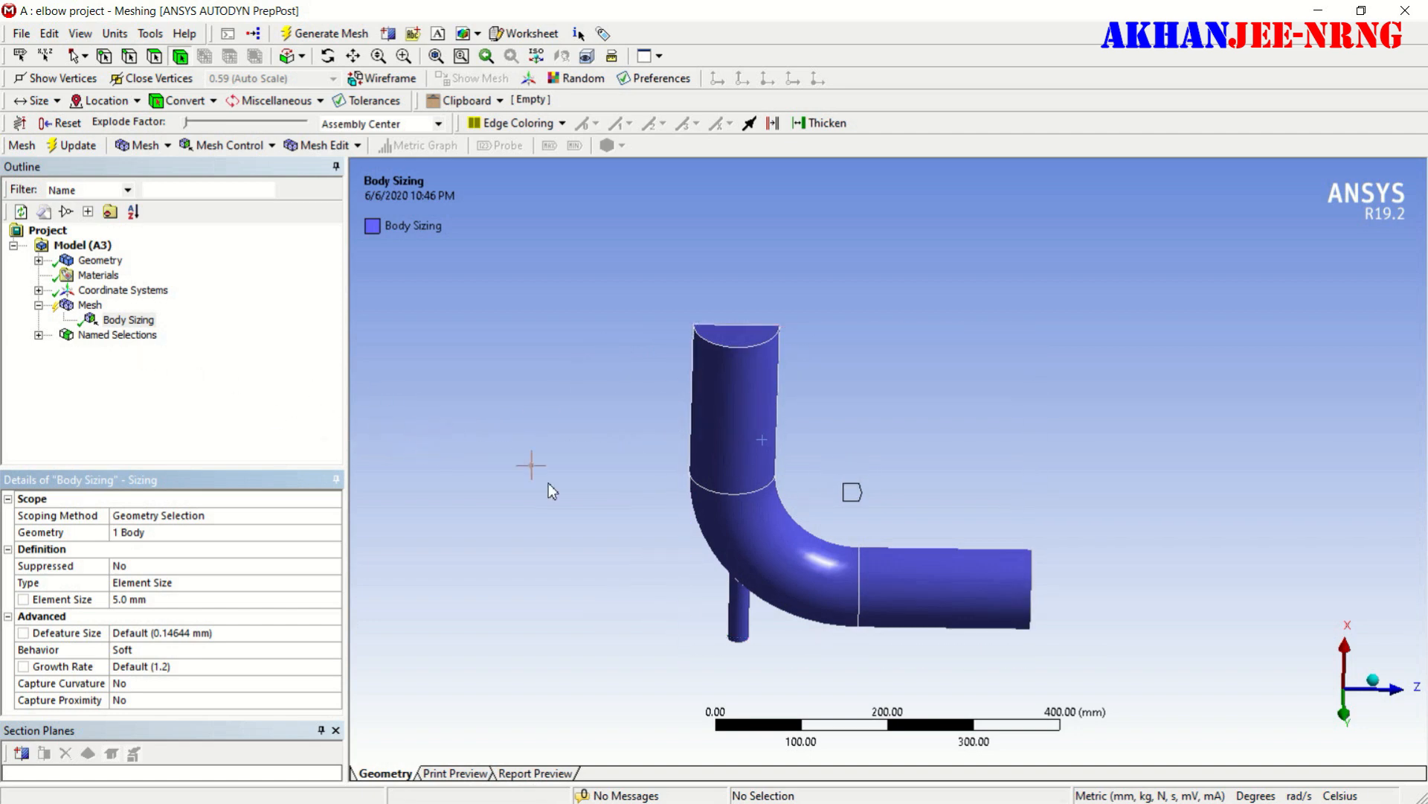
# - Update the mesh with the new sizing and inspect the meshed elbow from another side
pyautogui.click(96, 306)
pyautogui.rightClick(97, 306)
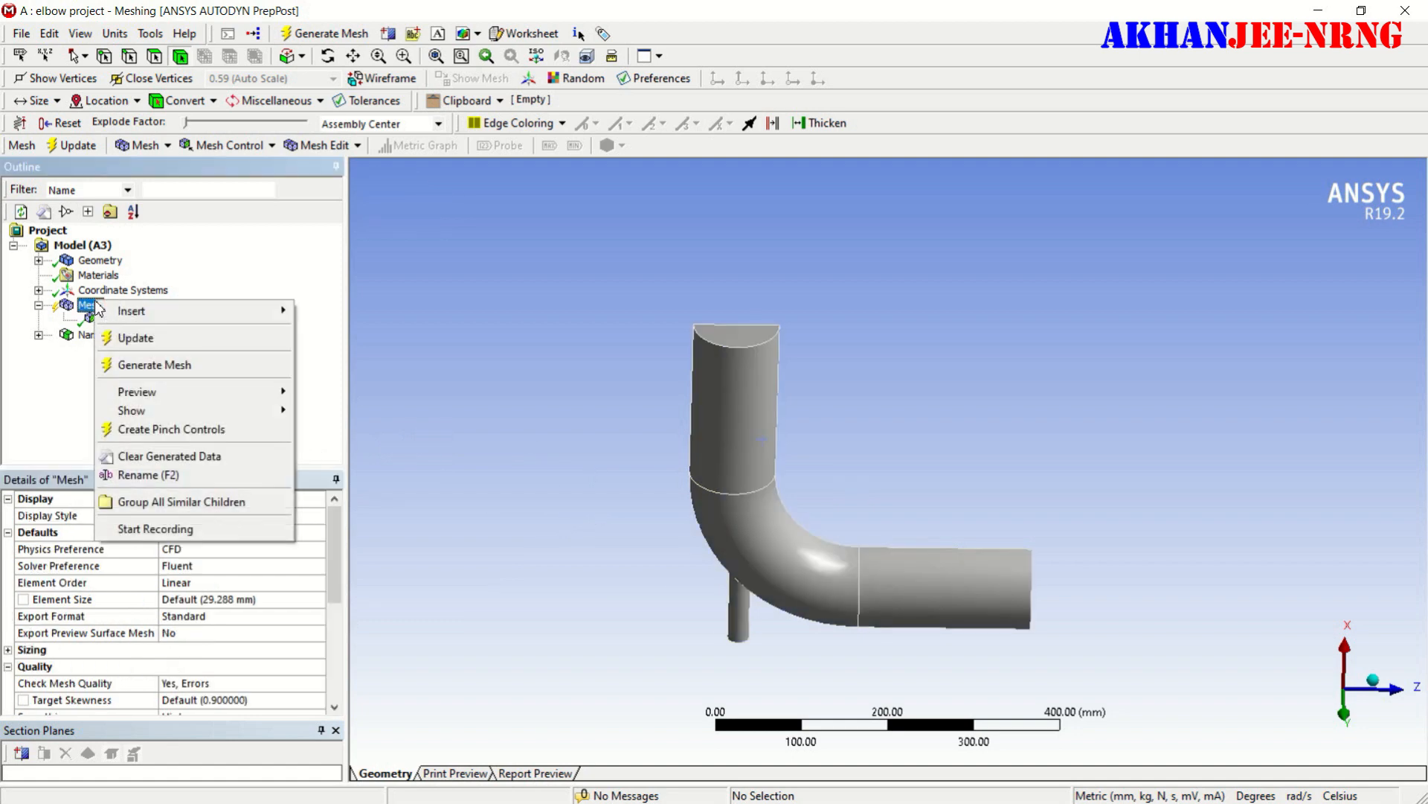
pyautogui.click(121, 339)
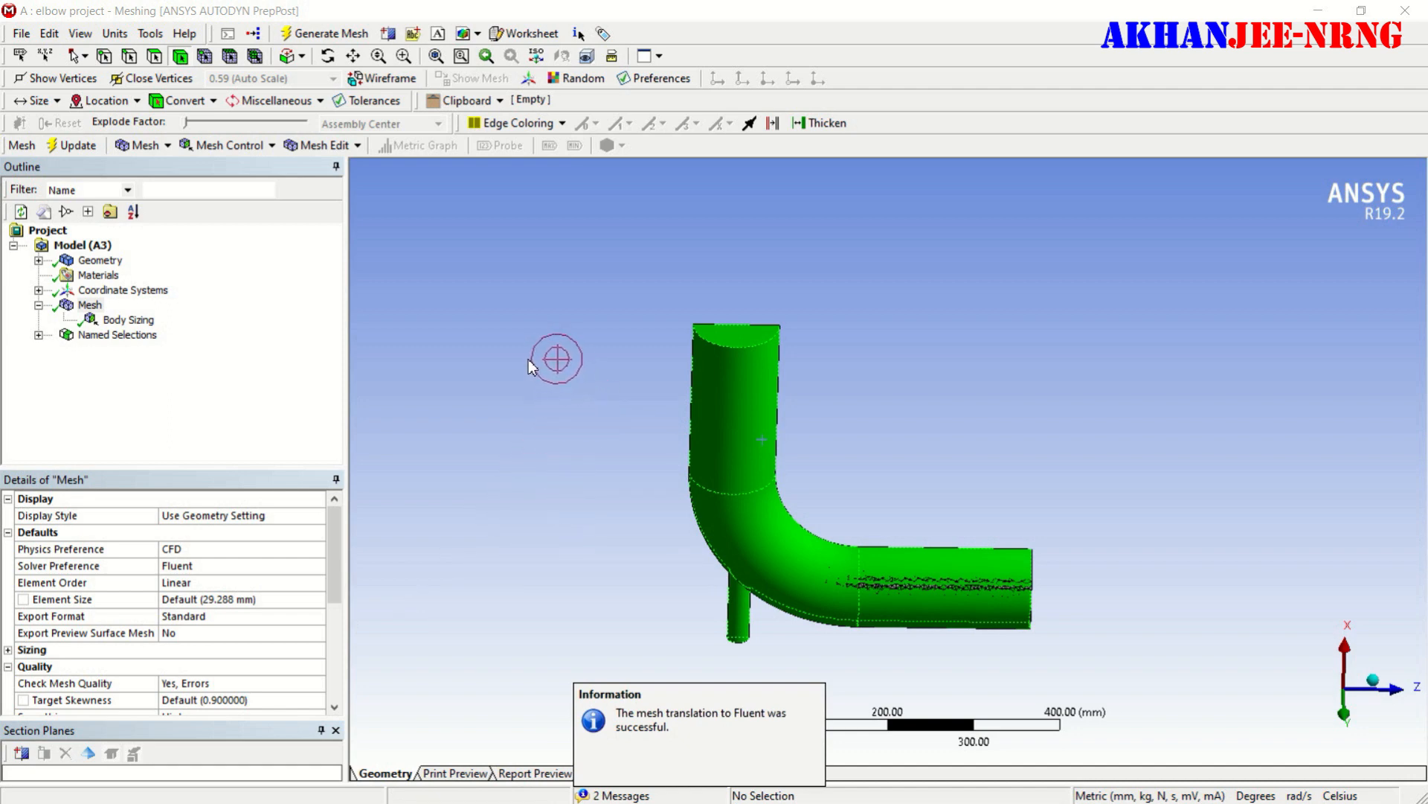
pyautogui.moveTo(586, 374); pyautogui.dragTo(592, 487, button='middle')
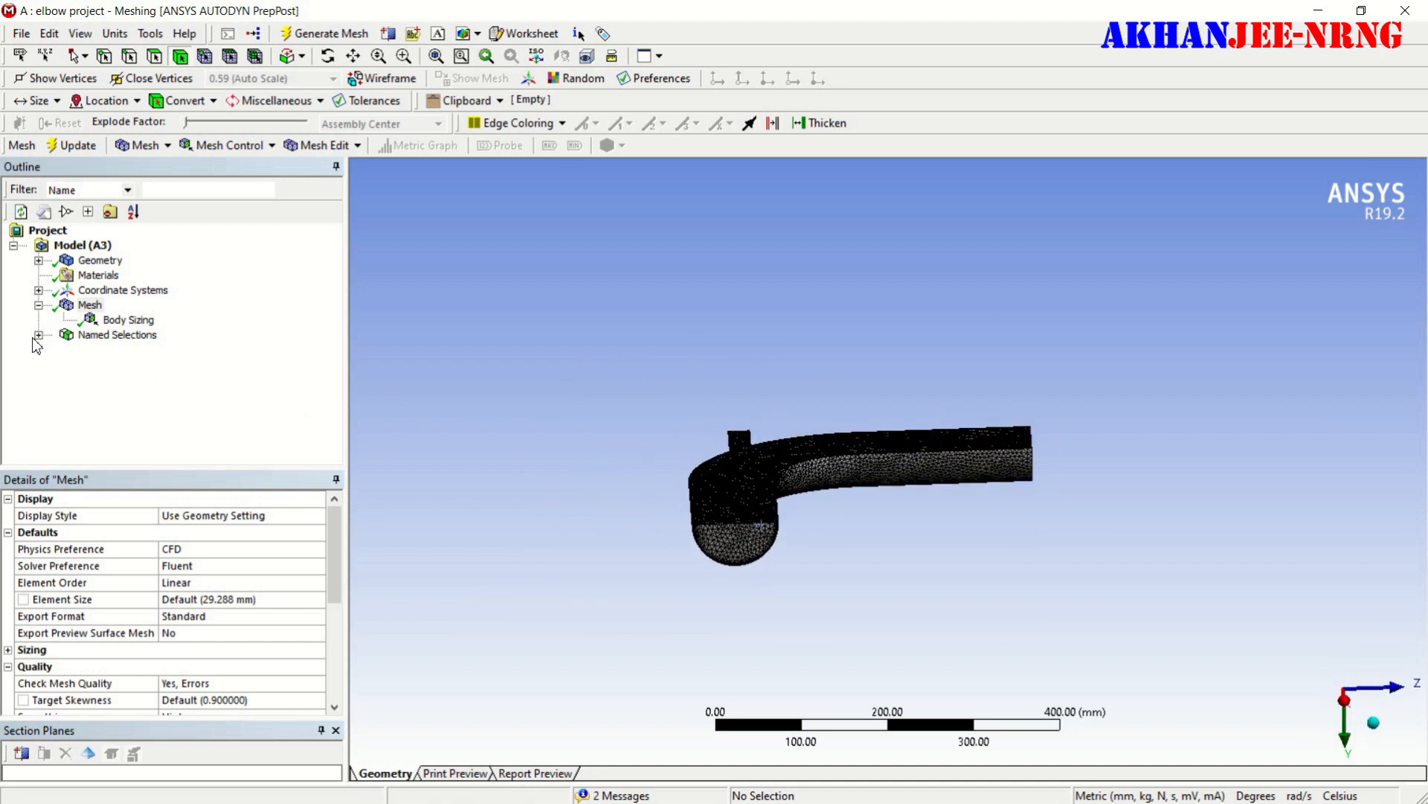
# - Expand the named selections to review them, and close Meshing to return to the Workbench project
pyautogui.click(39, 335)
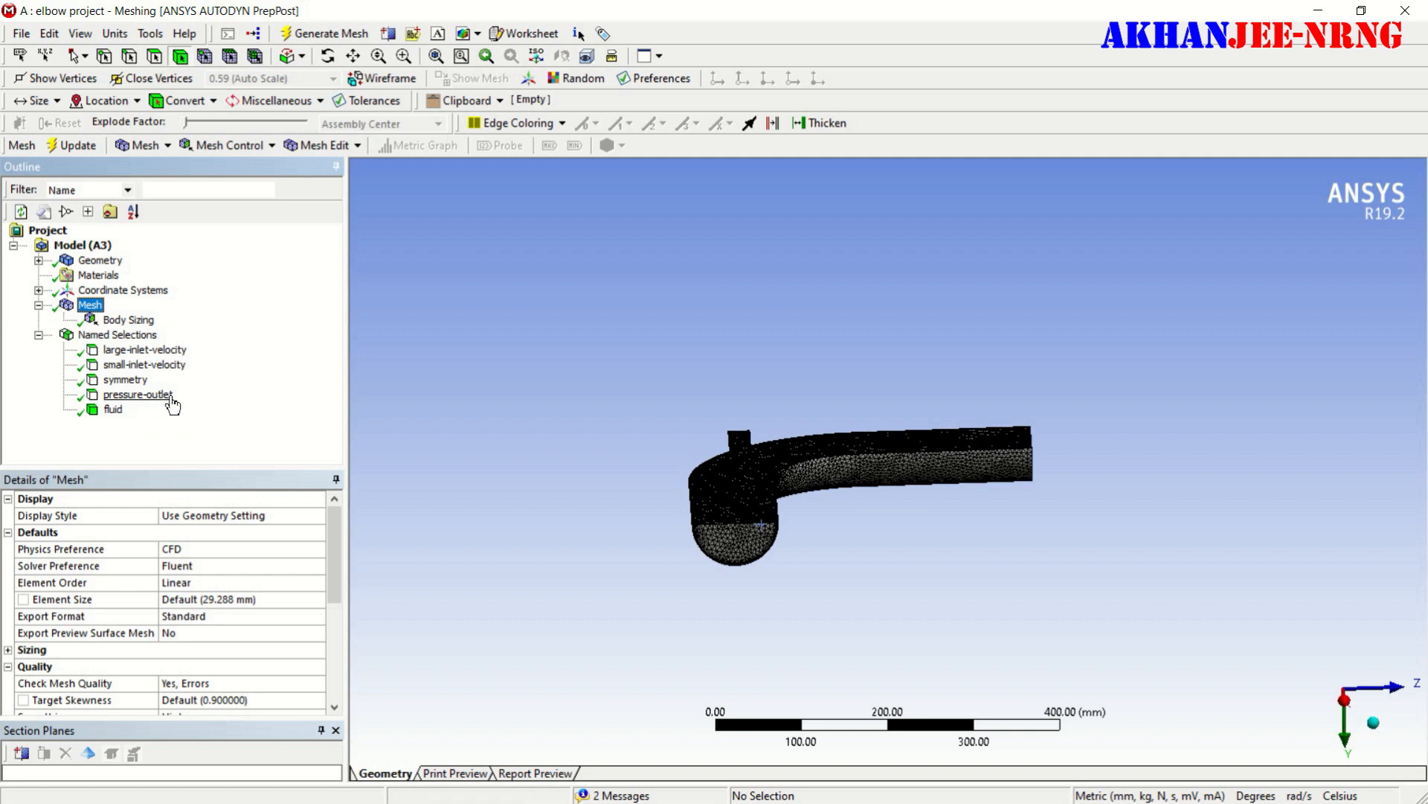
pyautogui.click(11, 33)
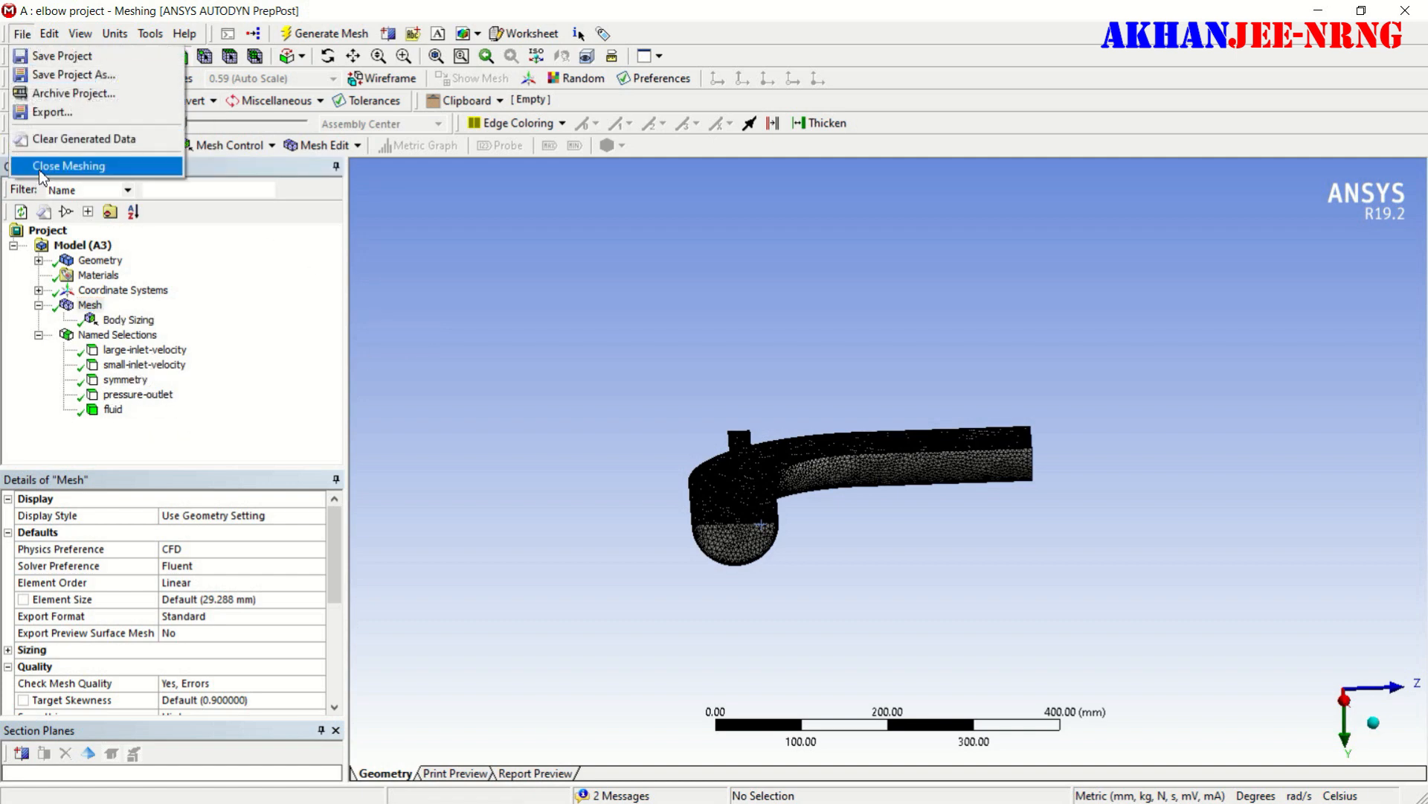
pyautogui.click(41, 167)
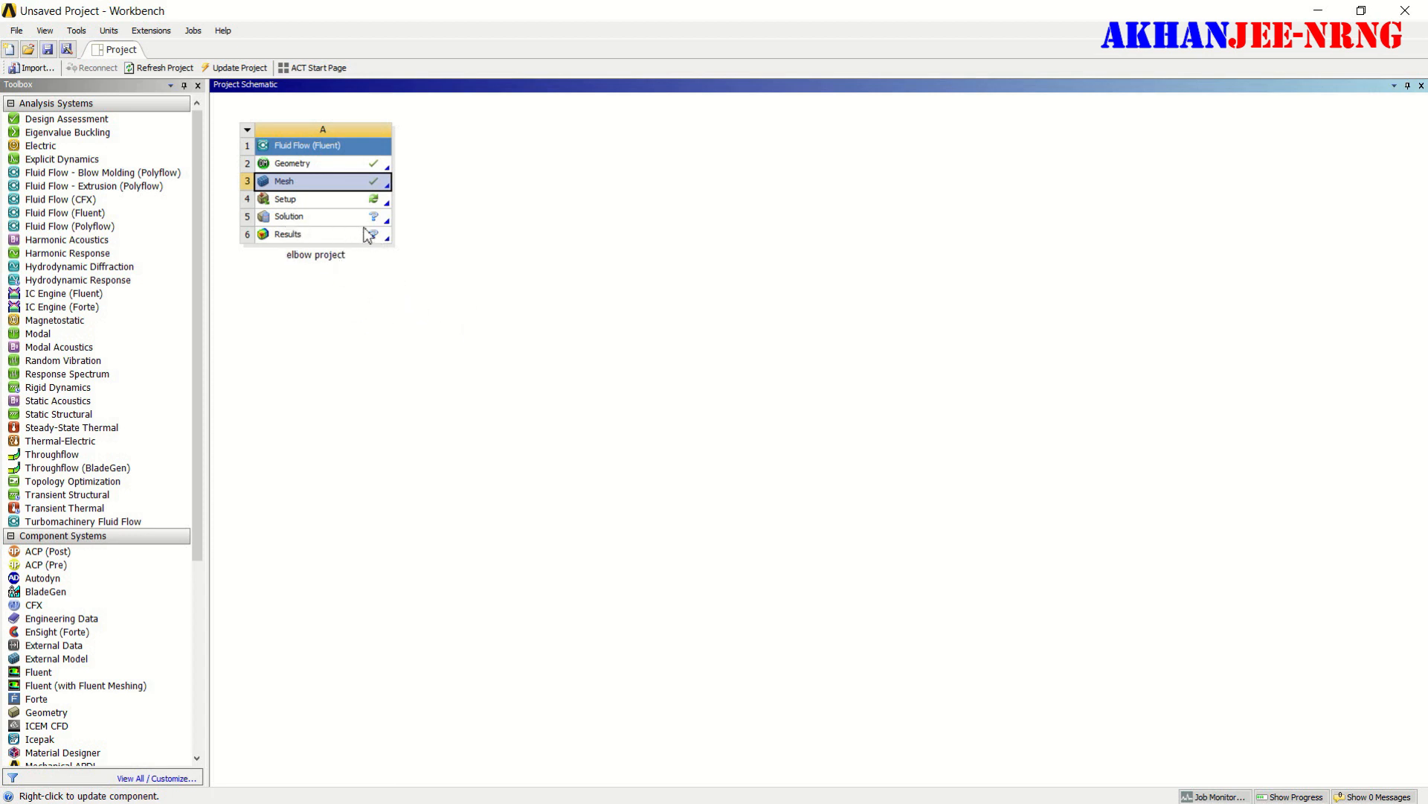
# - Open the Setup cell of the Fluid Flow system in Fluent with Double Precision and serial processing, and maximize the Fluent window
pyautogui.click(378, 204)
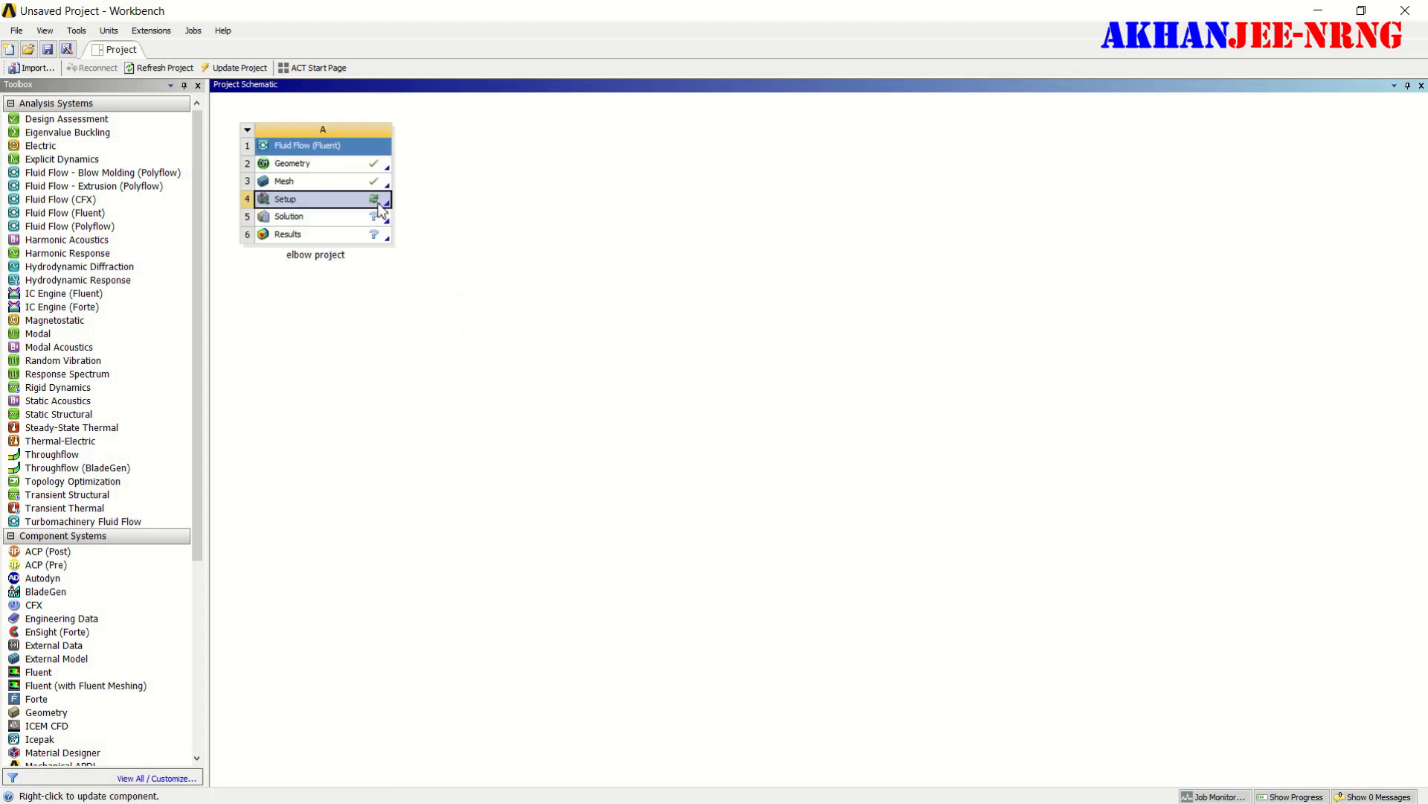
pyautogui.rightClick(379, 209)
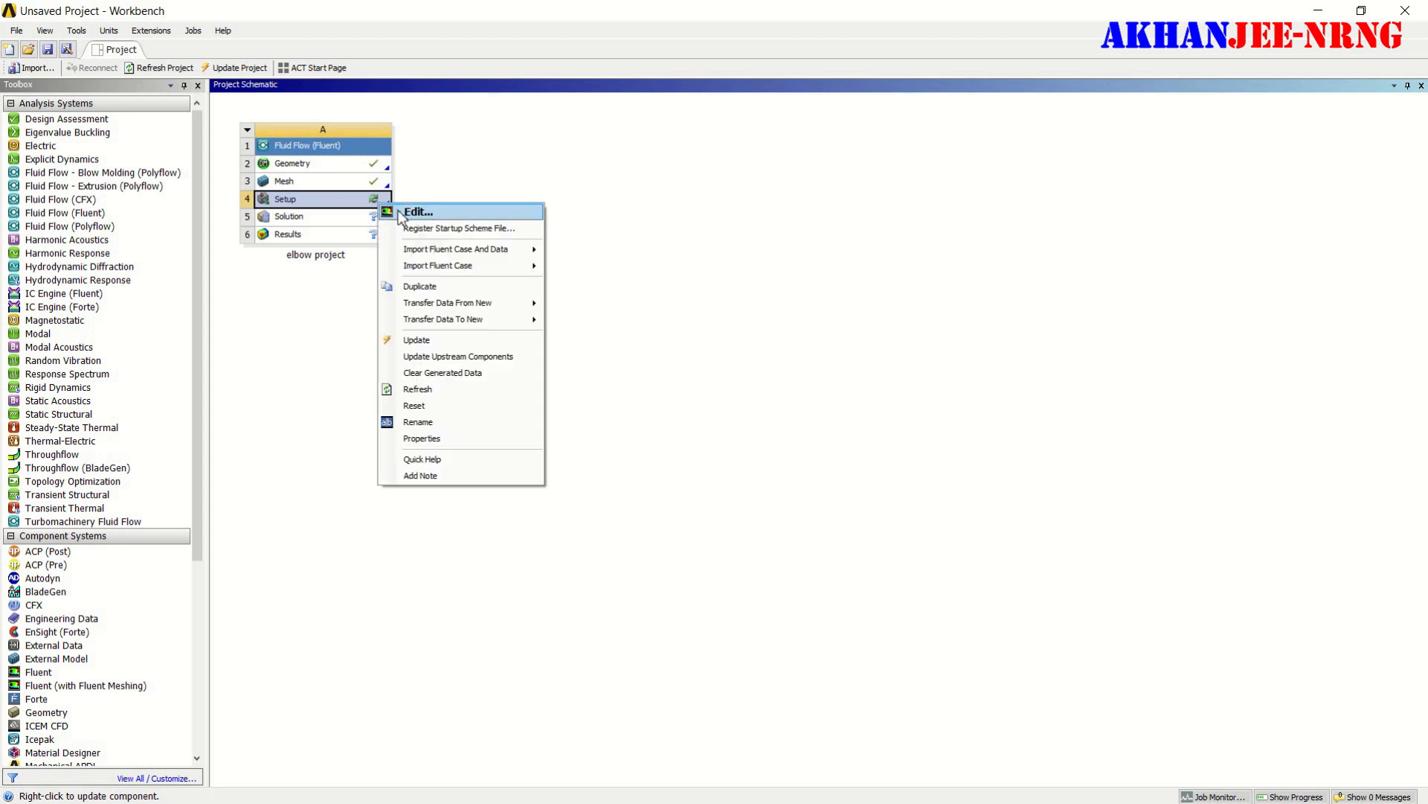
pyautogui.click(400, 213)
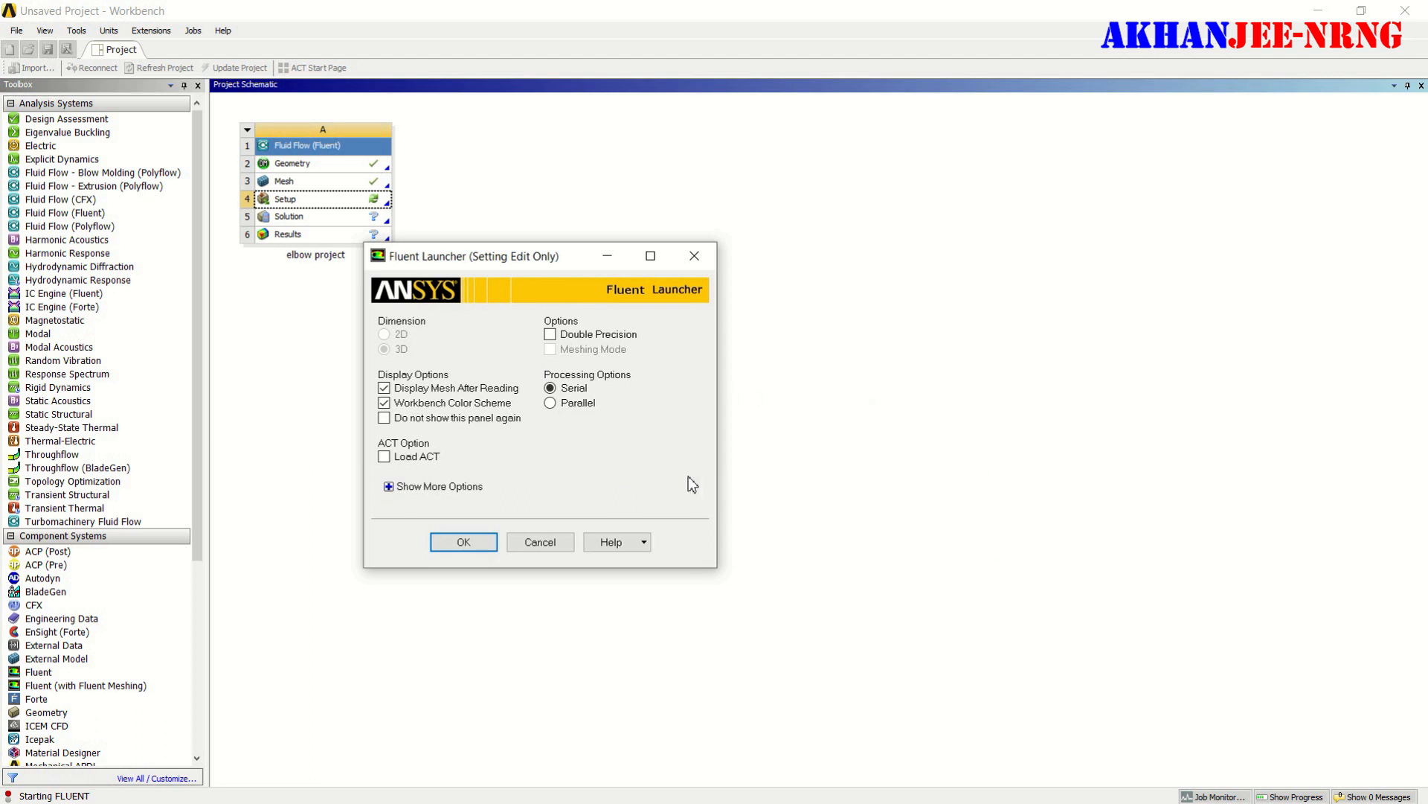
pyautogui.click(550, 334)
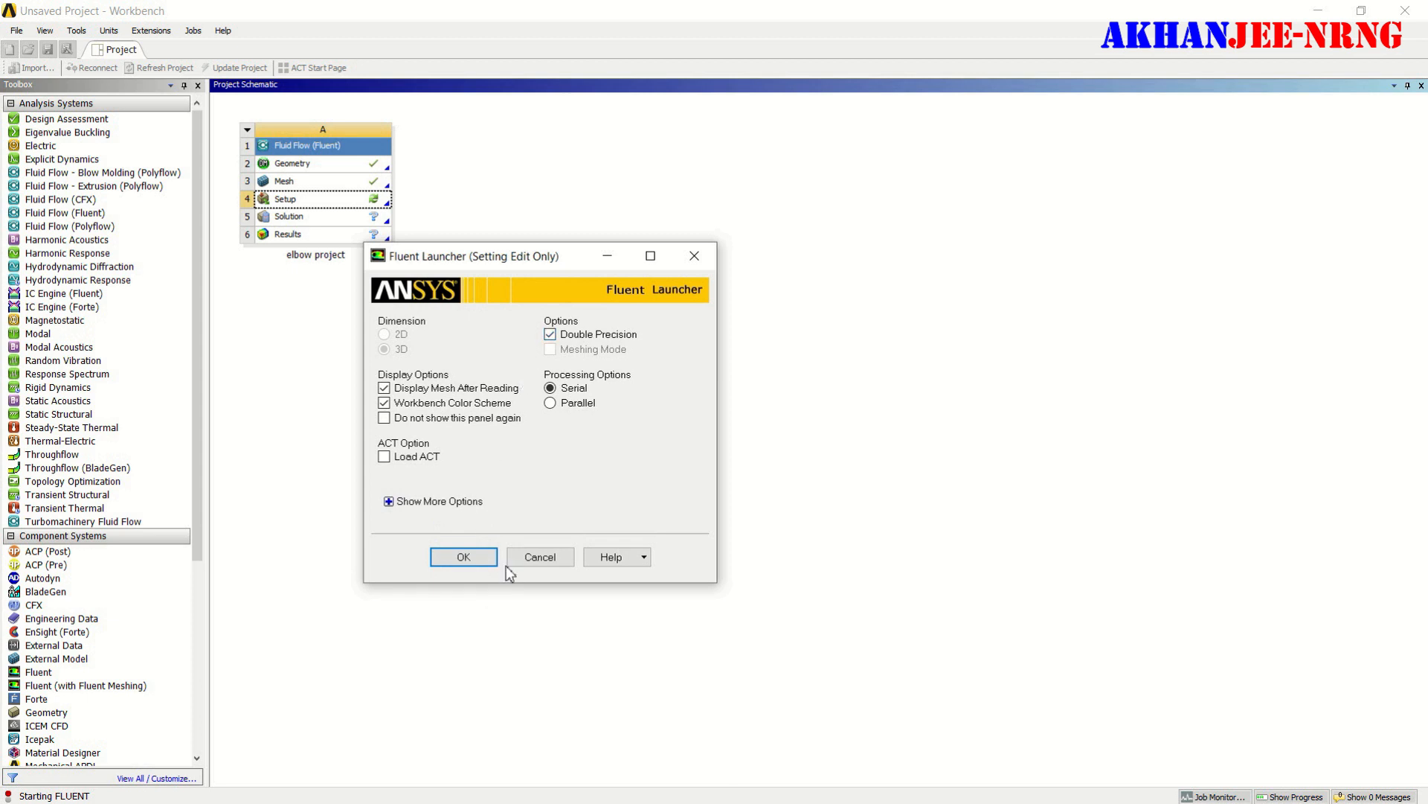
pyautogui.click(473, 558)
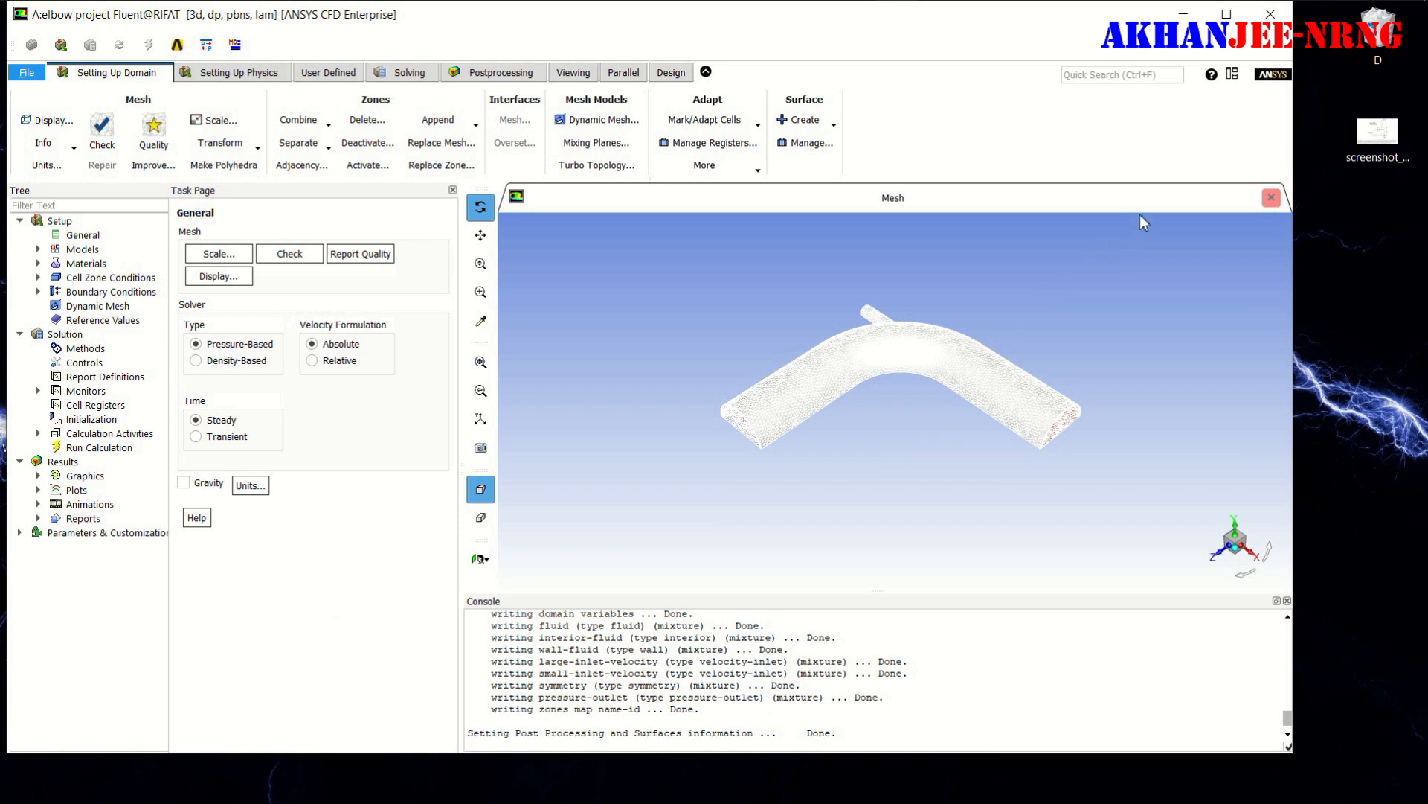
pyautogui.click(1227, 14)
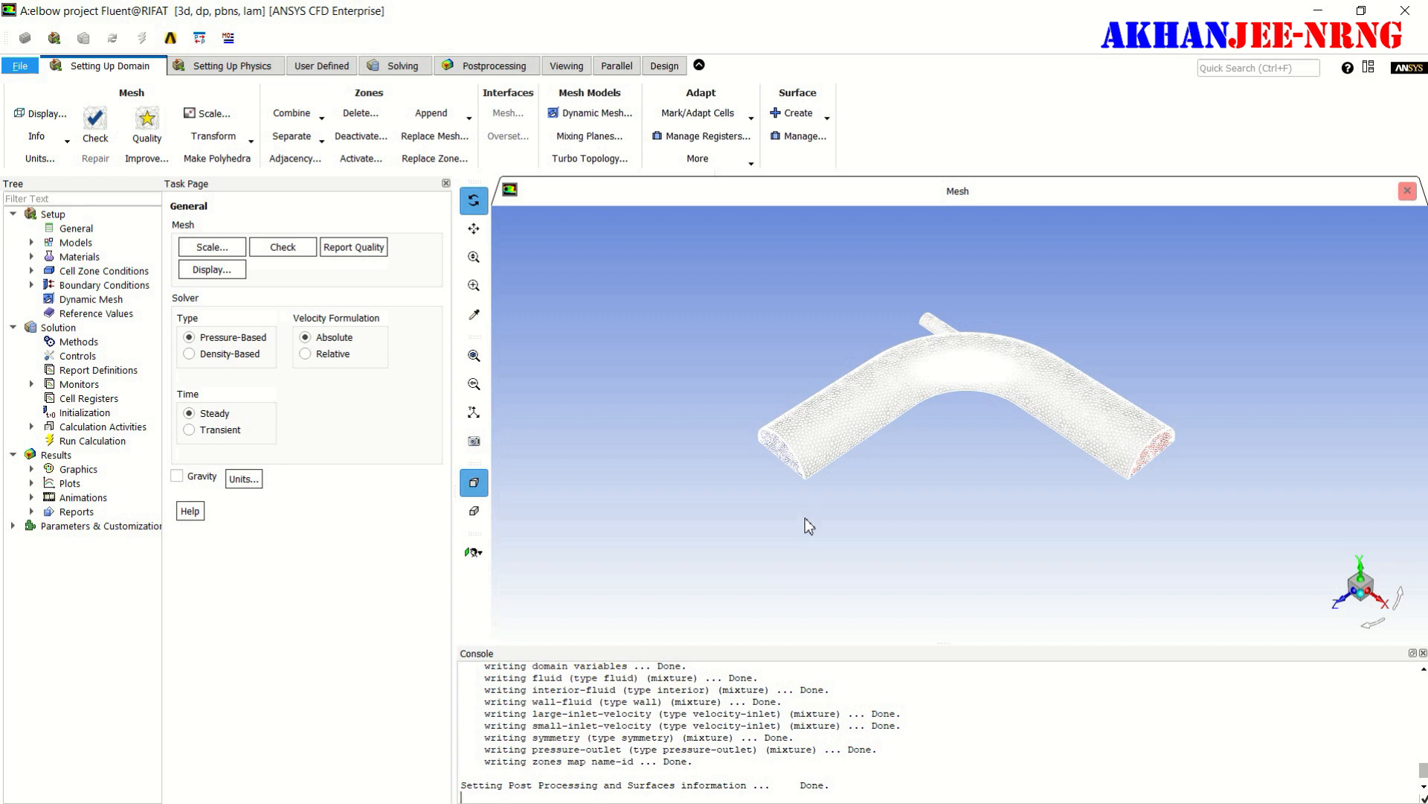
# - Set the unit of the length quantity to mm and close the units settings
pyautogui.click(244, 480)
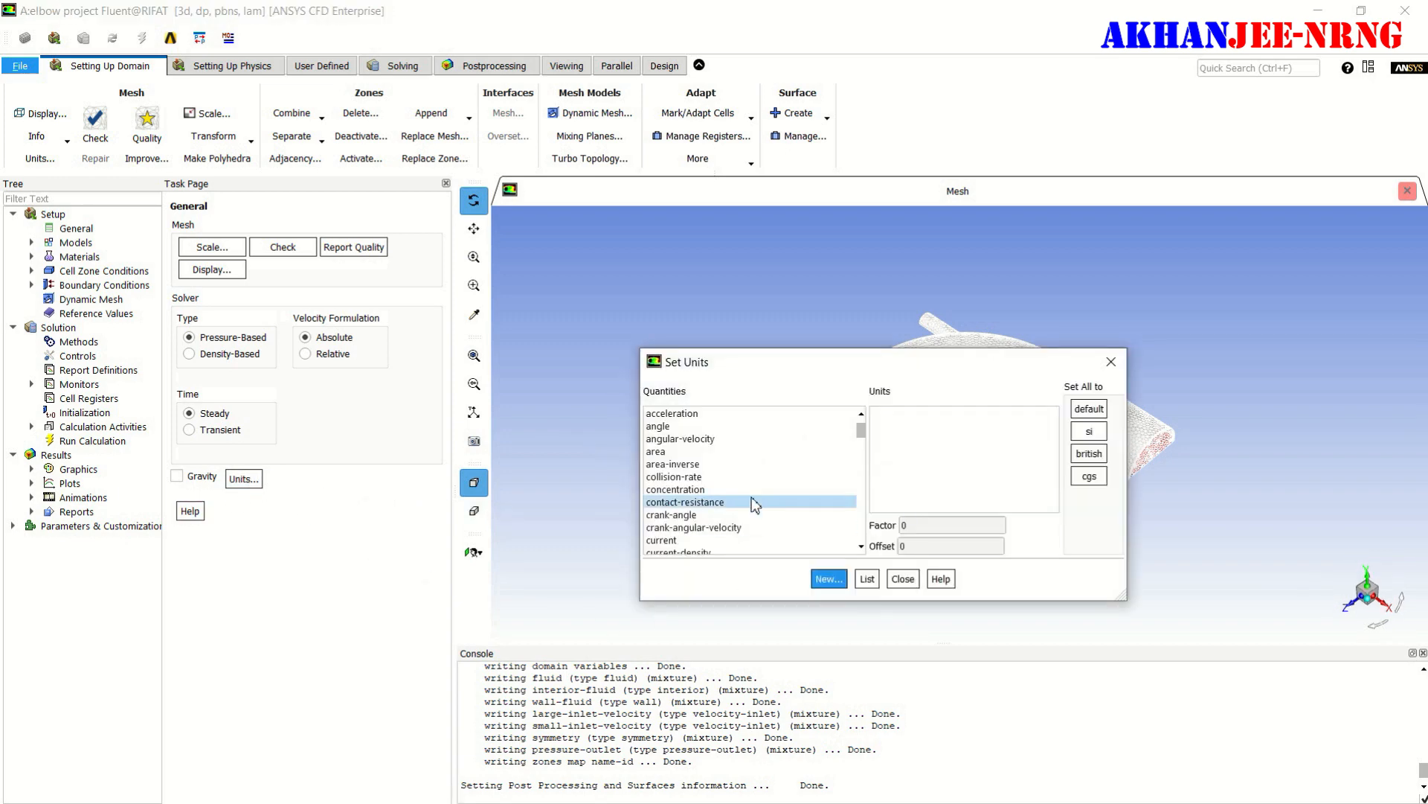
pyautogui.scroll(-2, 736, 496)
pyautogui.scroll(-9, 729, 495)
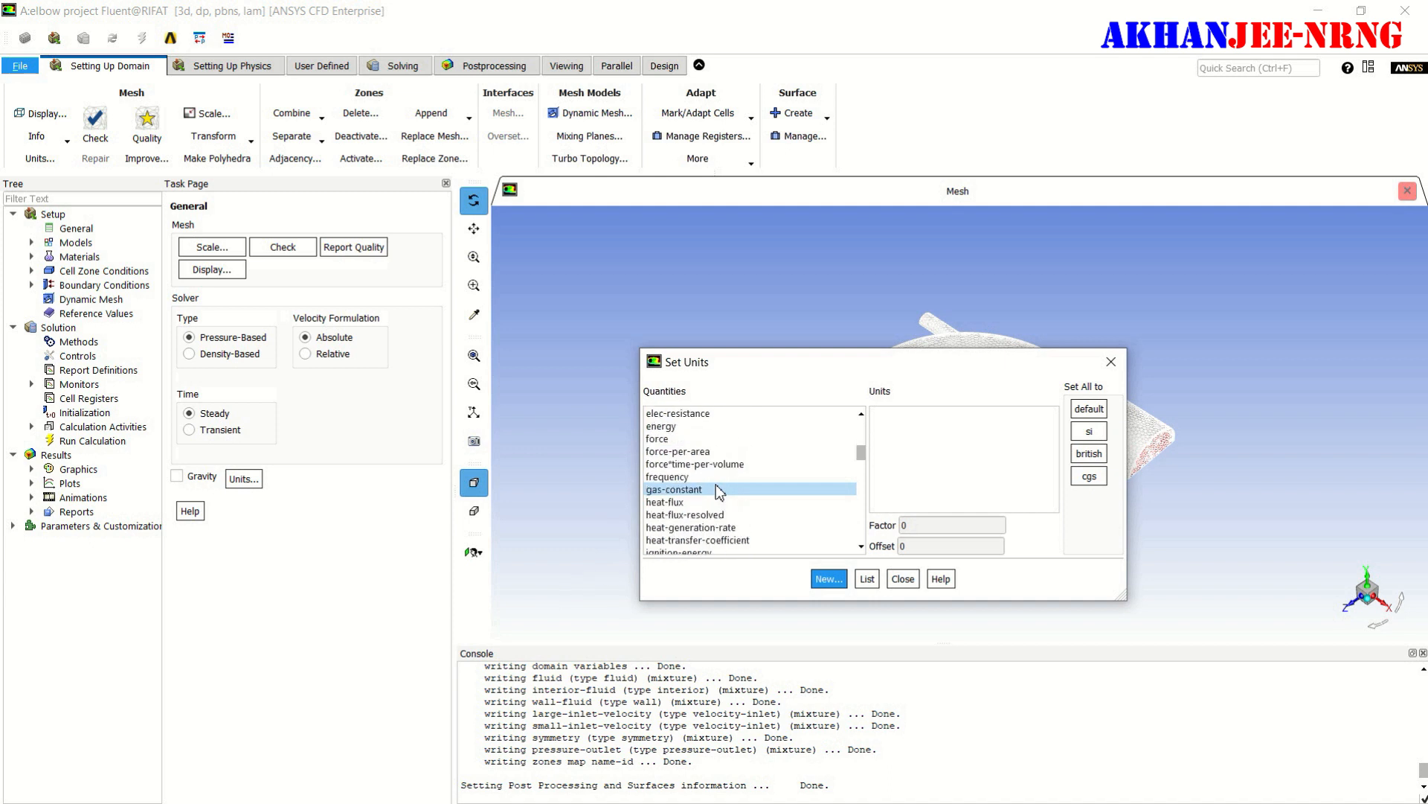
pyautogui.scroll(-2, 716, 491)
pyautogui.click(666, 465)
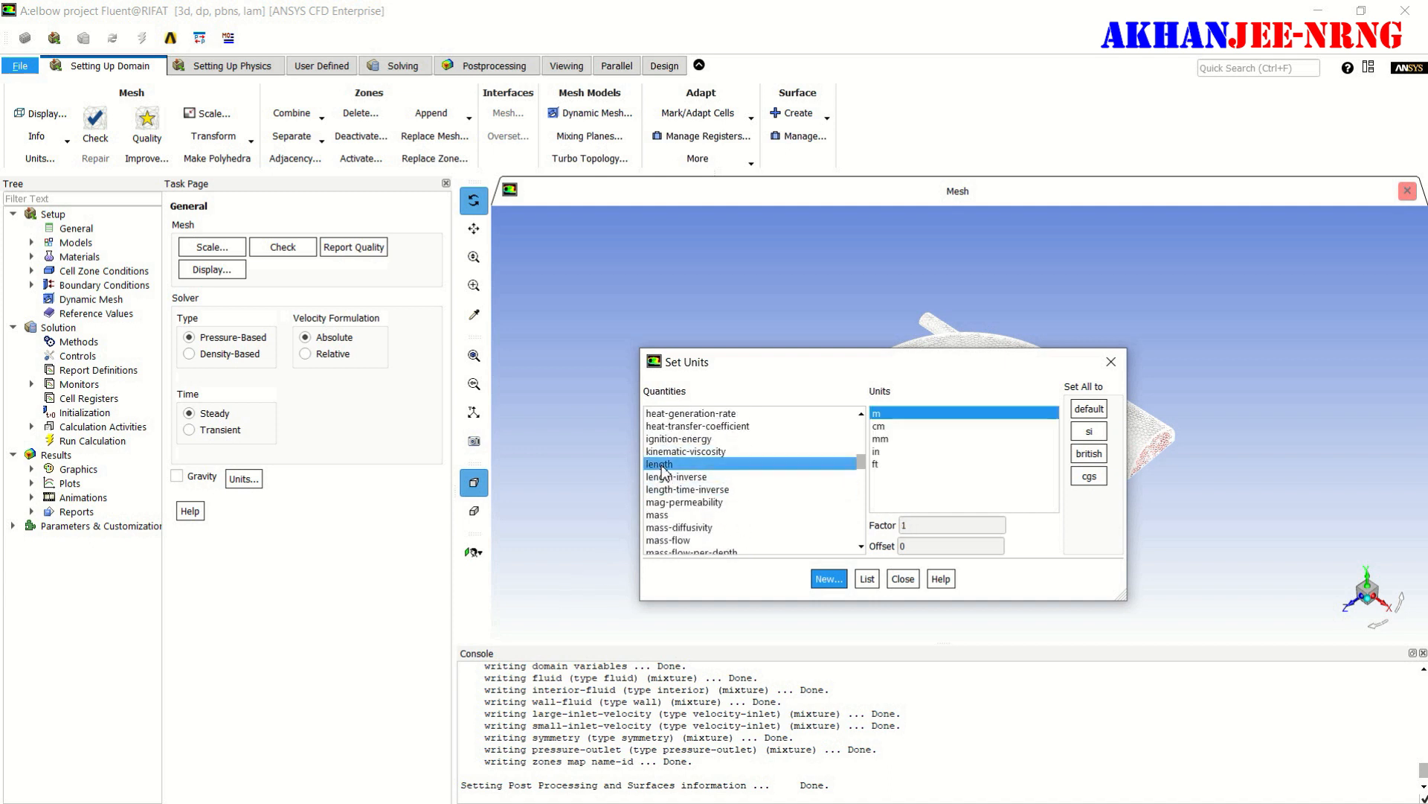
pyautogui.click(930, 438)
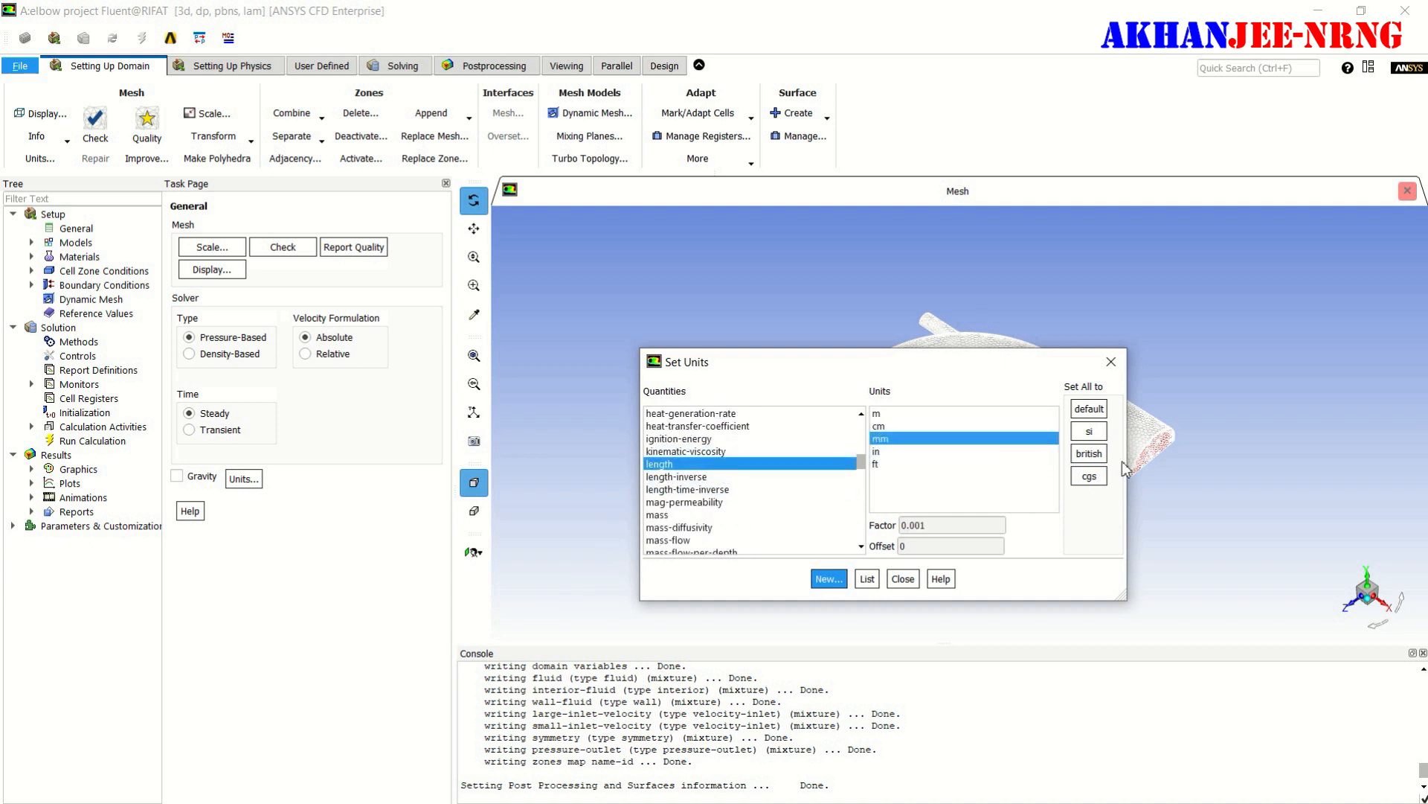
pyautogui.click(903, 580)
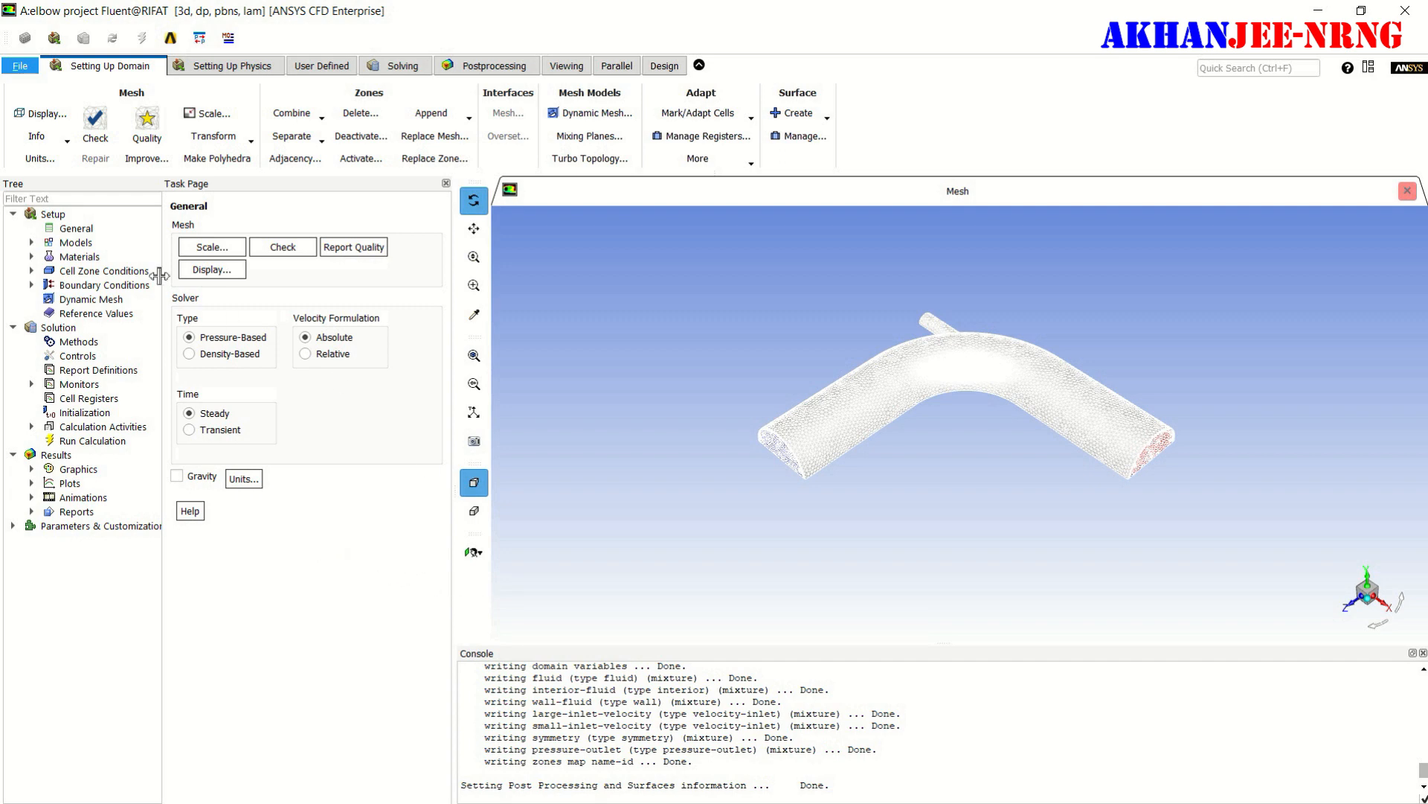
# - Run the mesh check and report the mesh quality for the elbow, repeating both
pyautogui.click(99, 131)
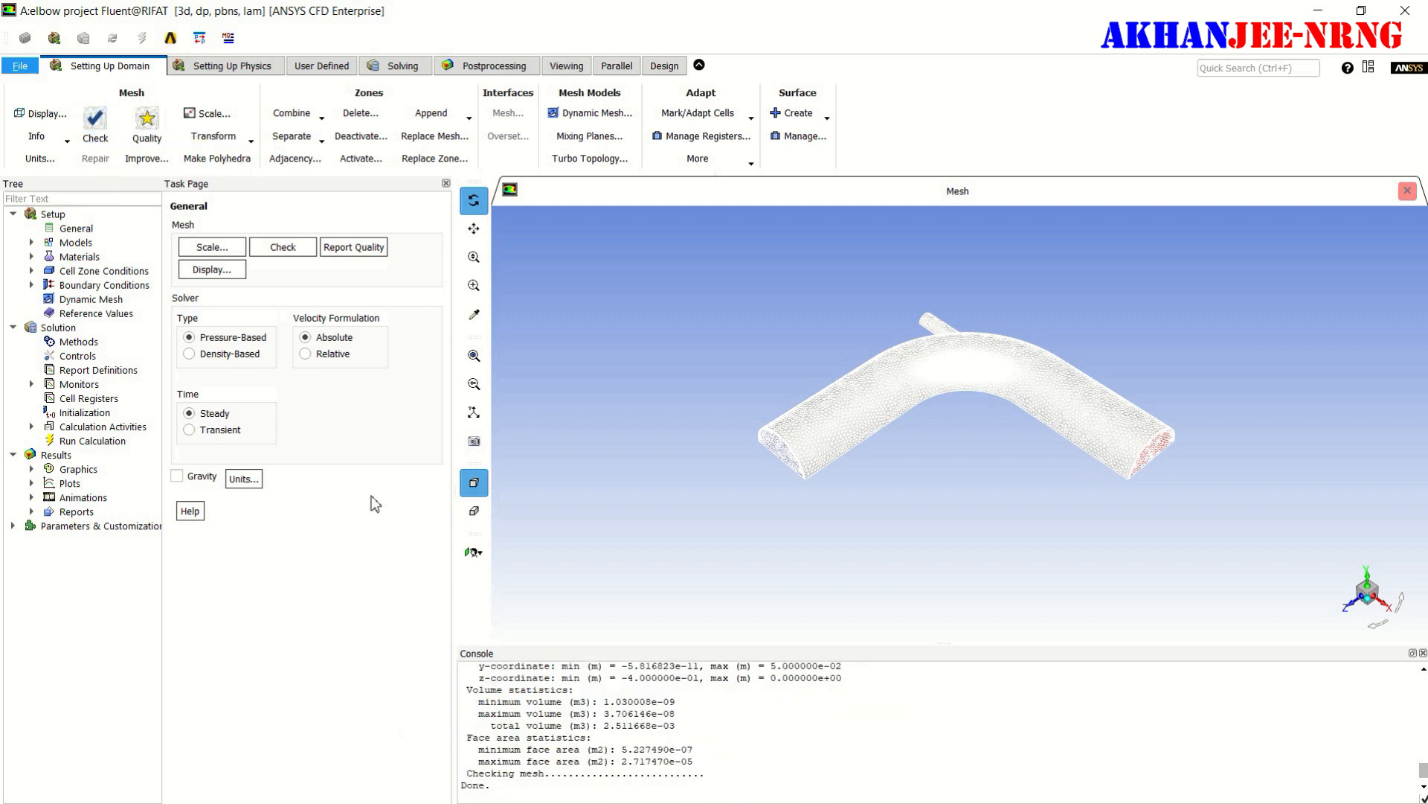
pyautogui.click(147, 127)
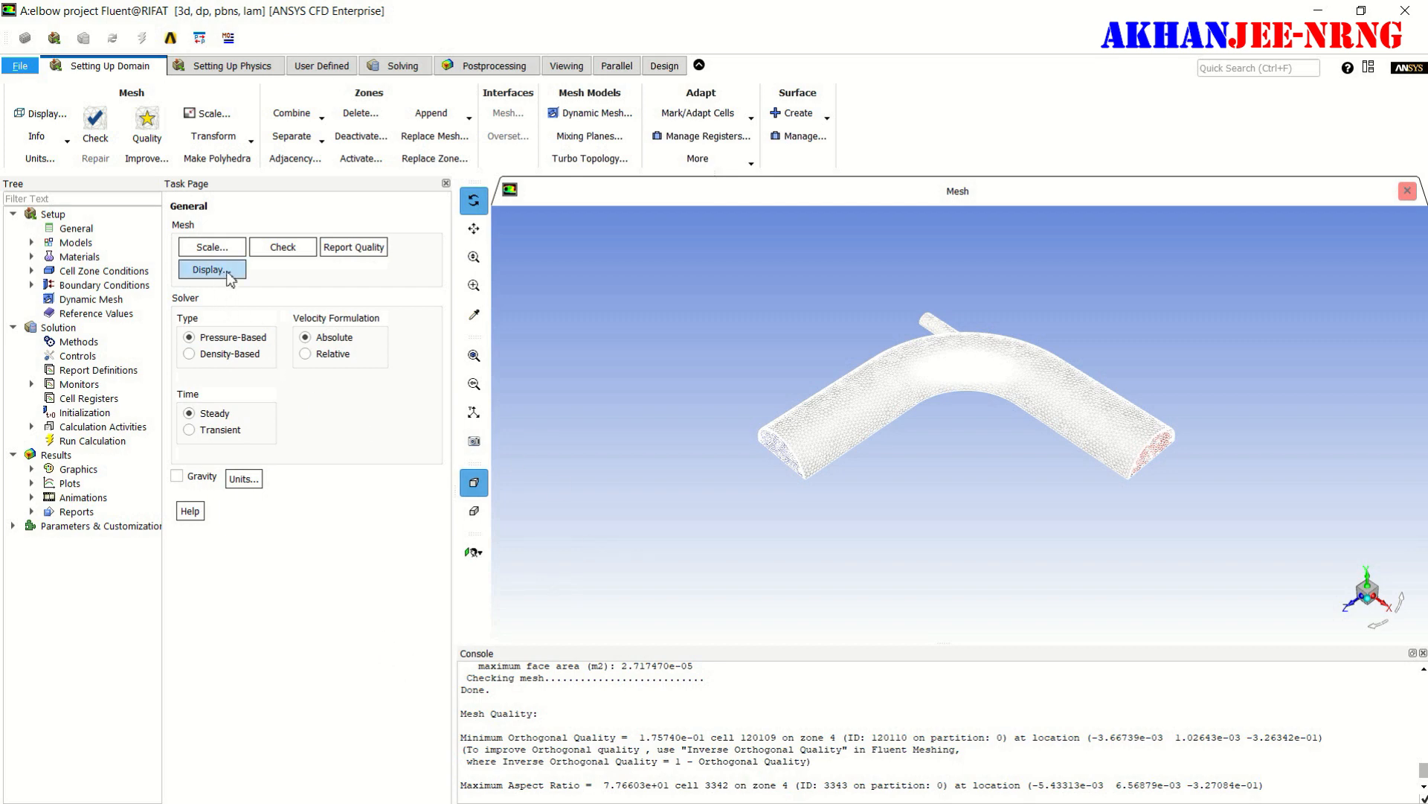
pyautogui.click(283, 249)
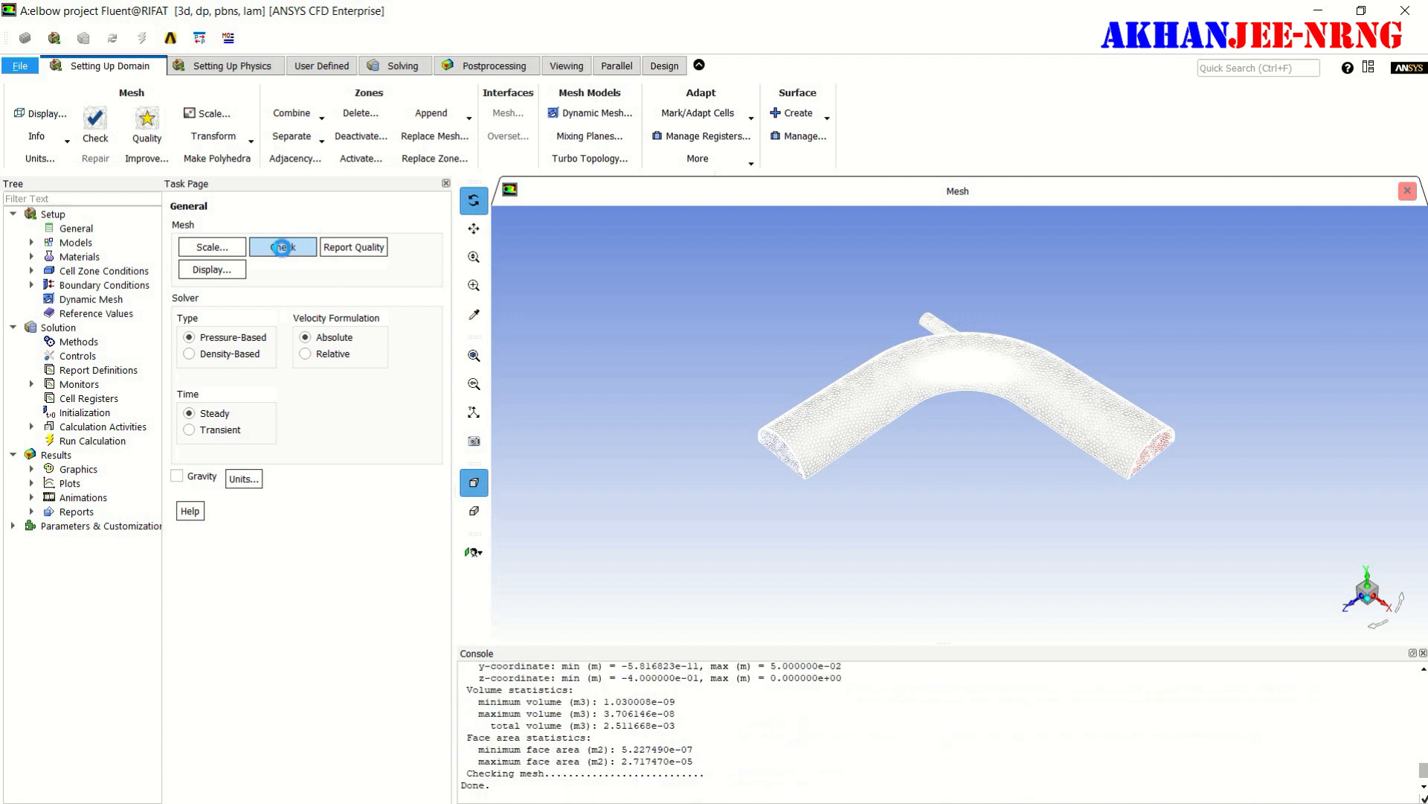
pyautogui.click(371, 255)
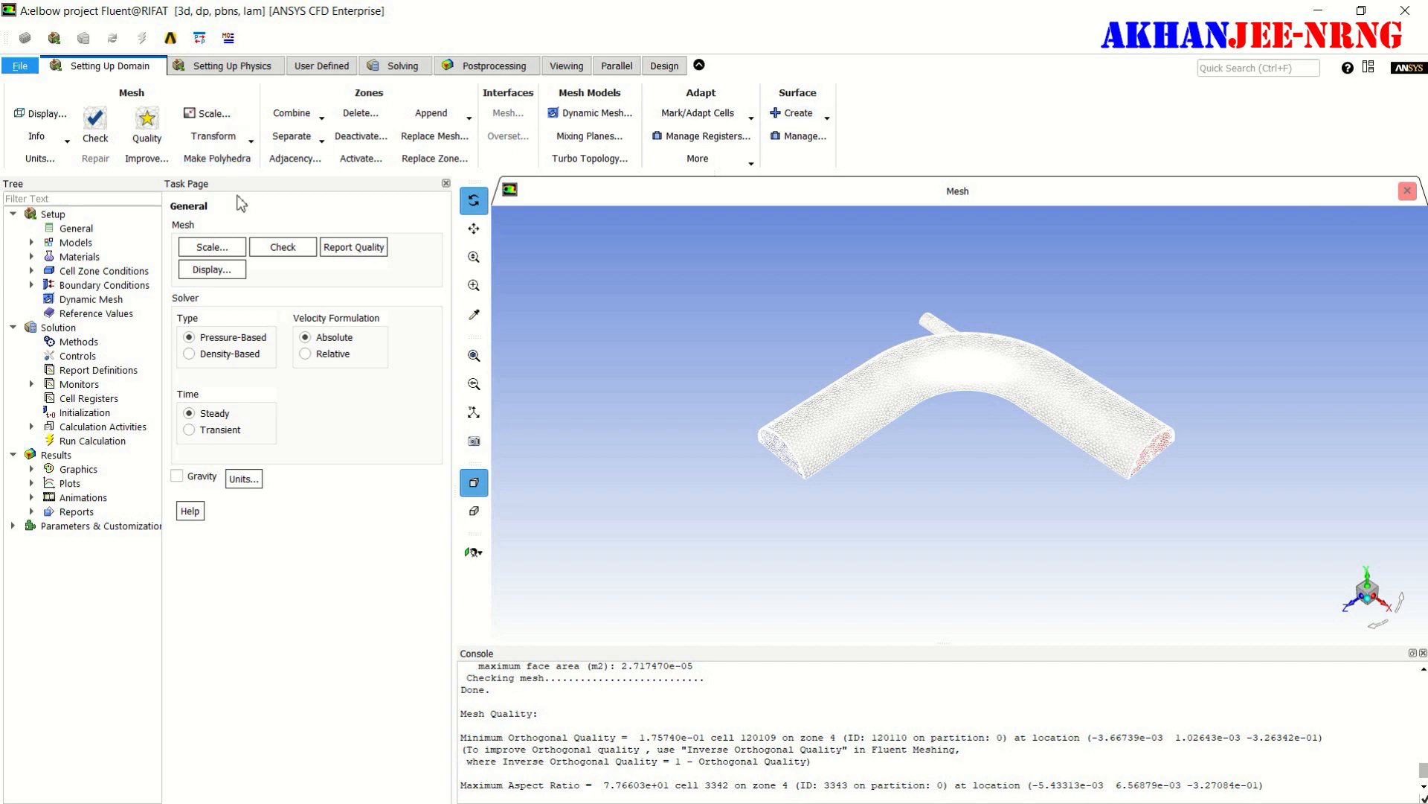
# - Enable the energy equation and set the viscous model to standard k-epsilon with Enhanced Wall Treatment
pyautogui.click(232, 67)
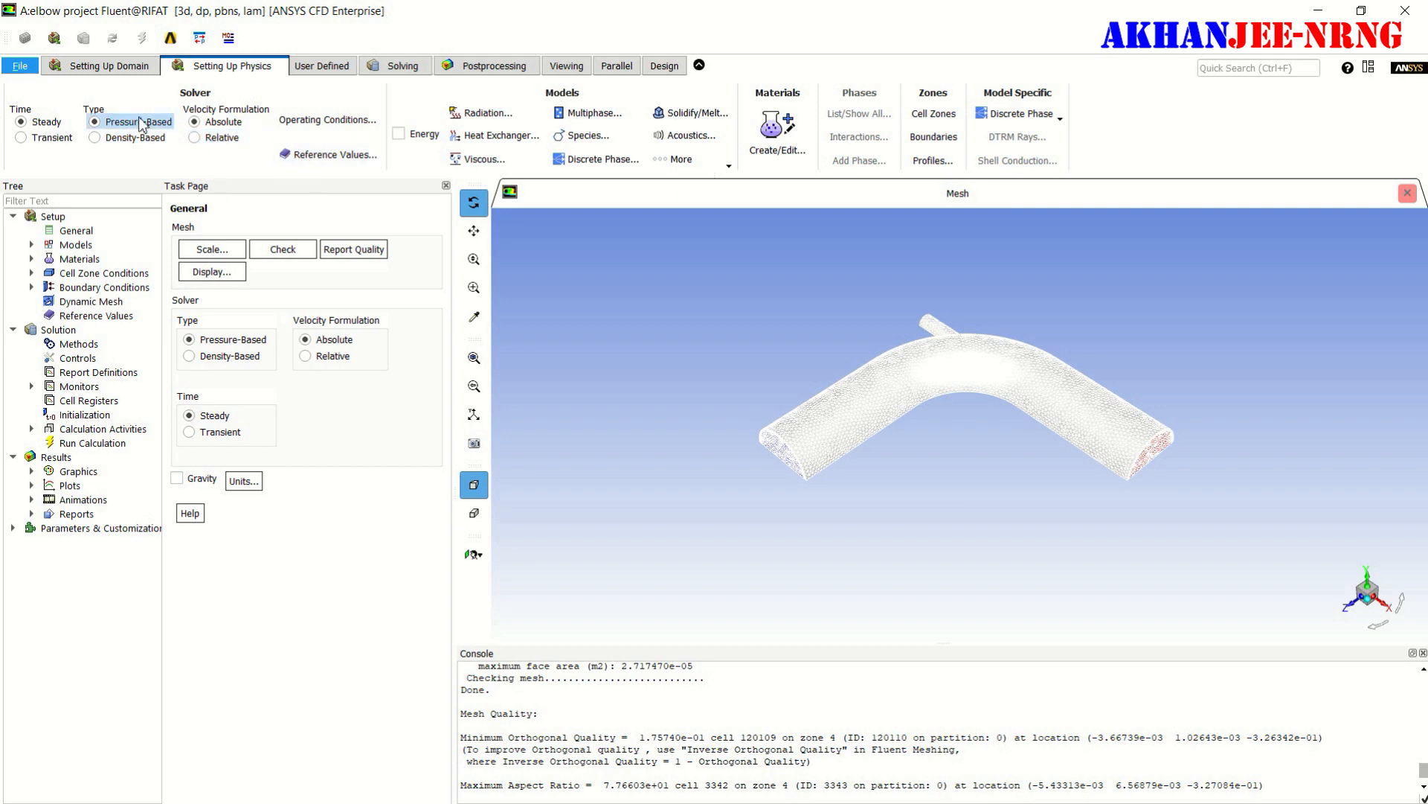
pyautogui.click(399, 136)
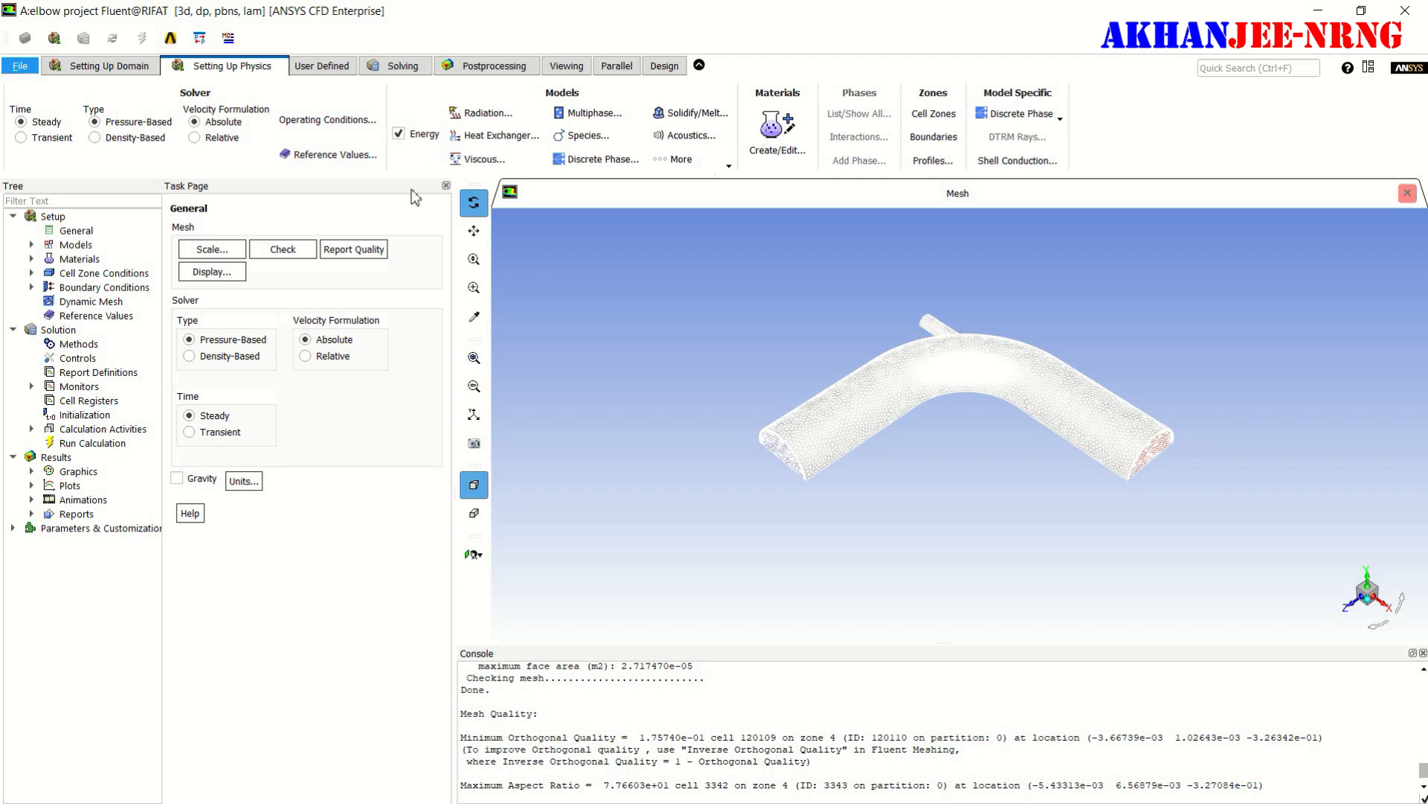
pyautogui.click(484, 165)
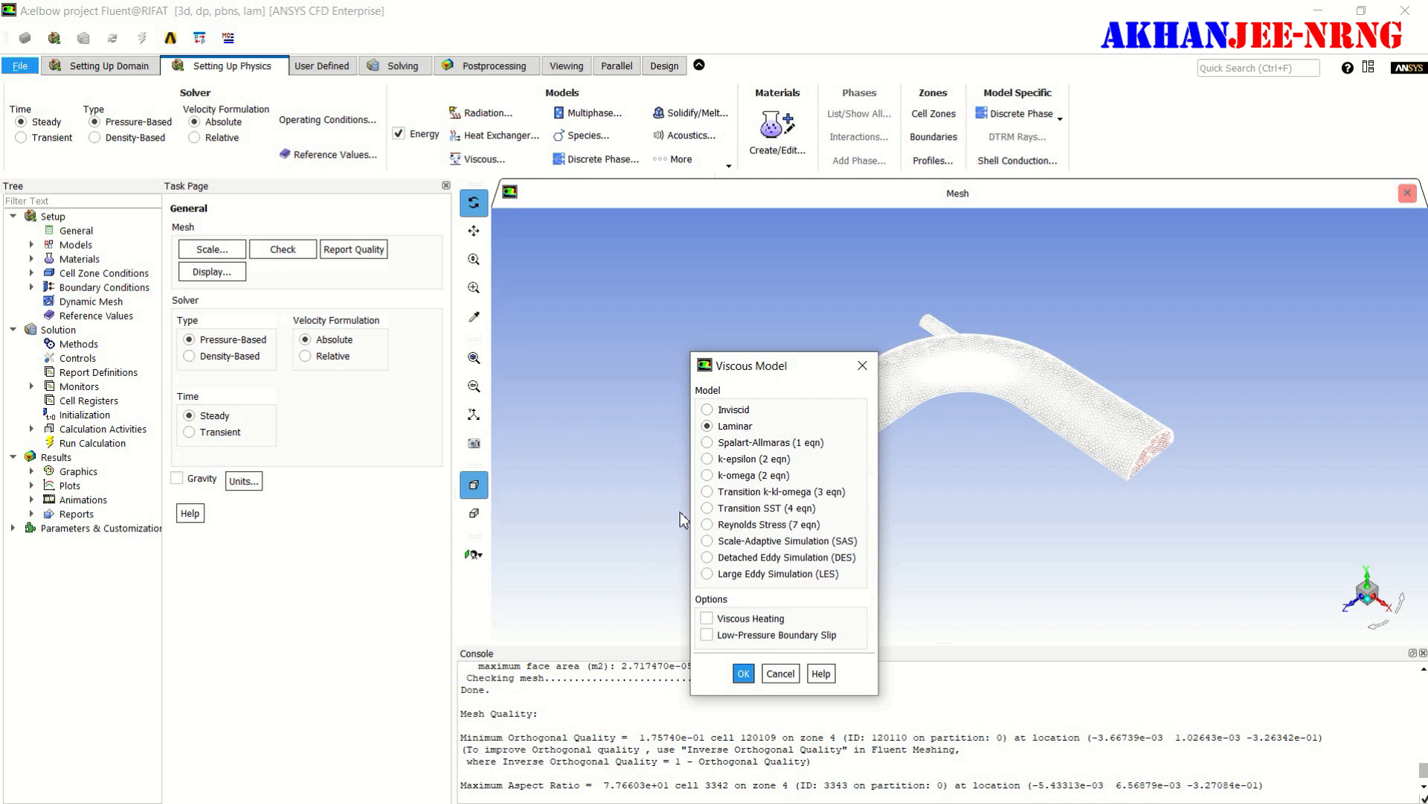
pyautogui.click(707, 459)
pyautogui.moveTo(816, 376); pyautogui.dragTo(657, 86)
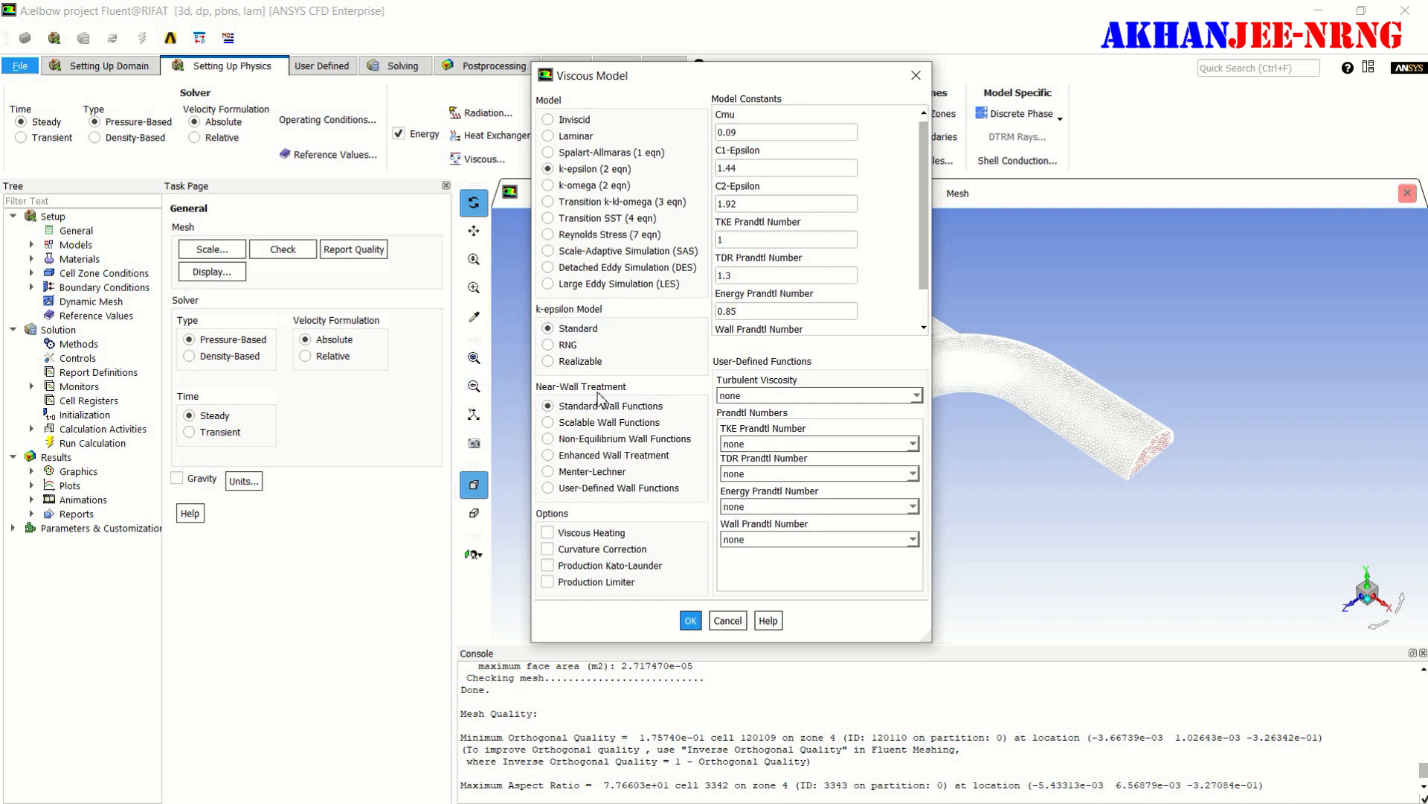
pyautogui.click(548, 455)
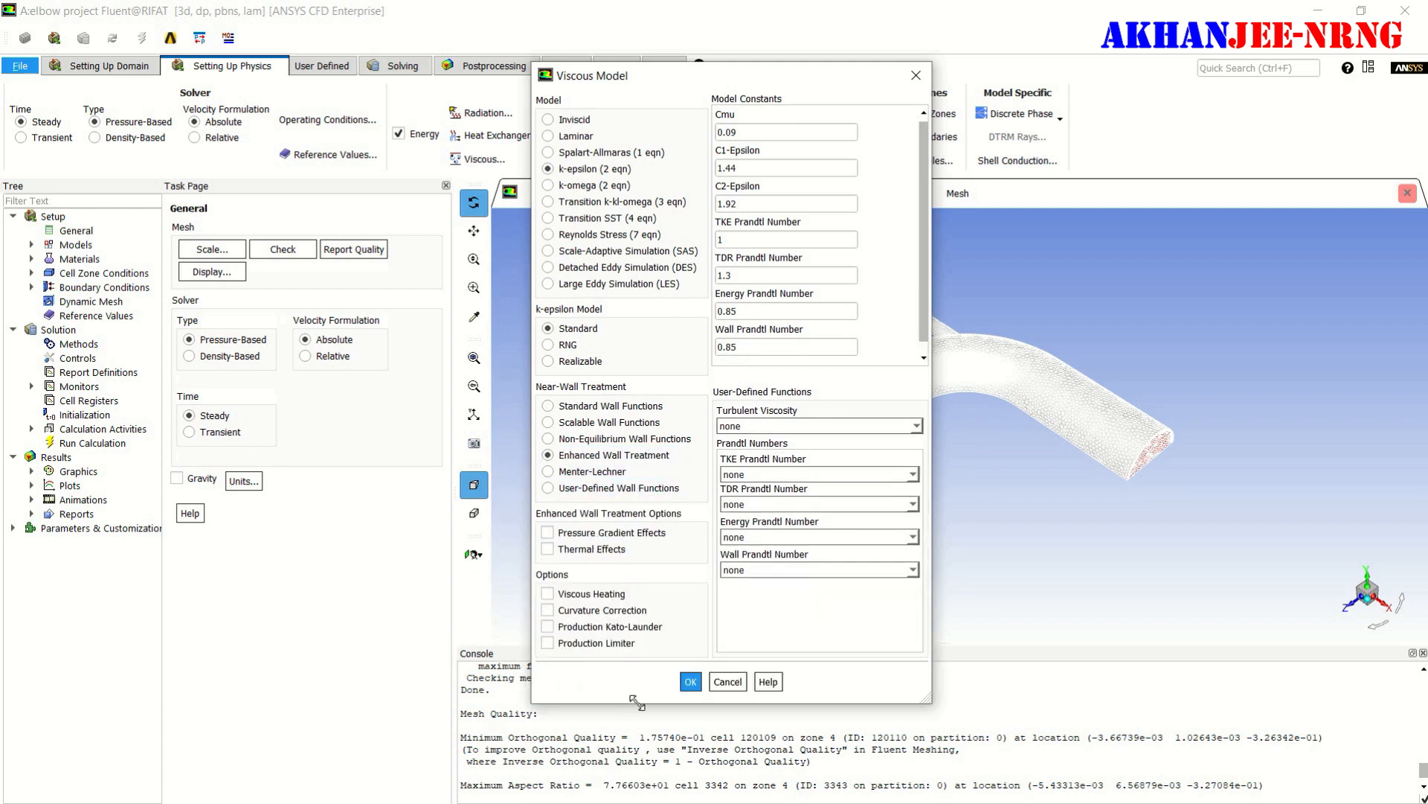
pyautogui.click(688, 681)
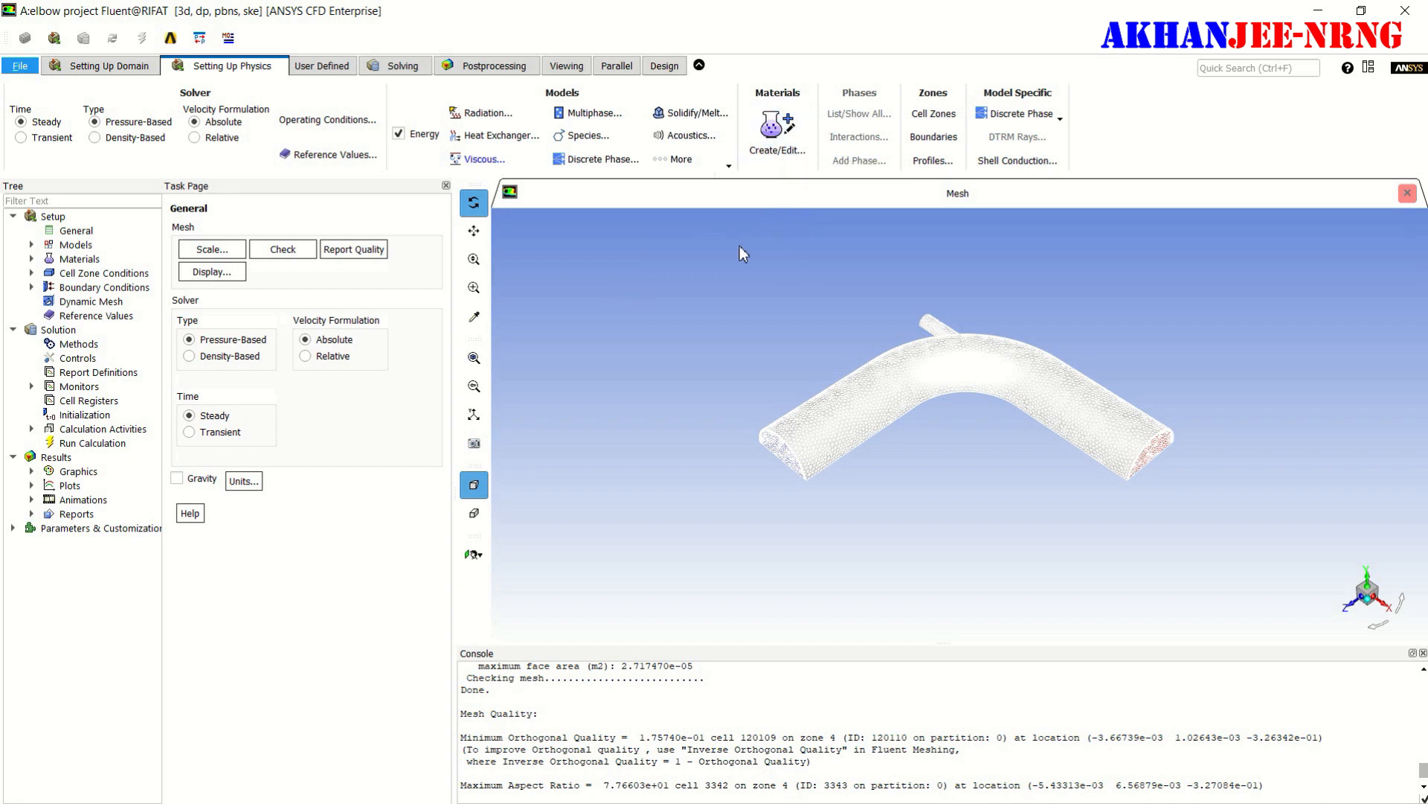
# - Start a new fluid material named water with a constant density of 1000 kg/m3
pyautogui.click(775, 131)
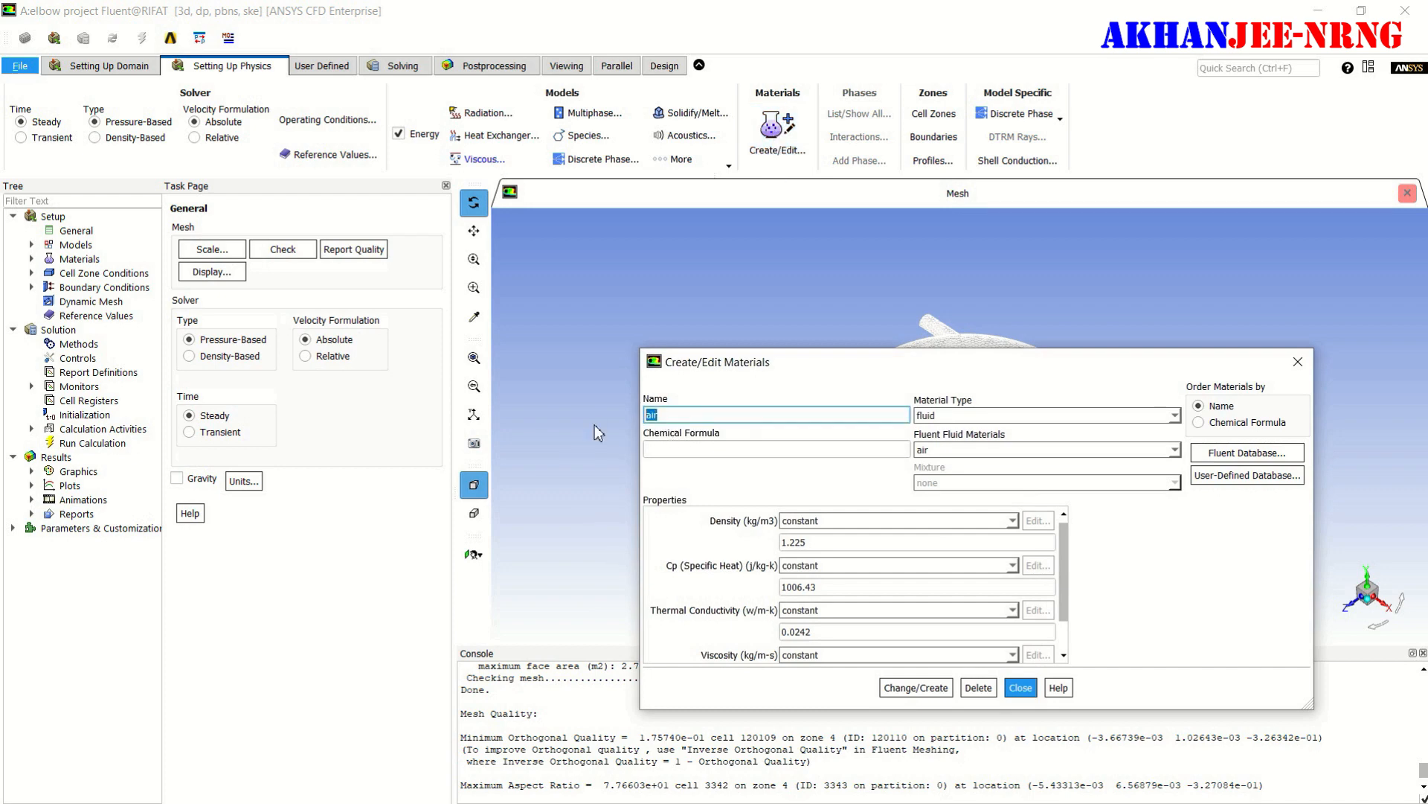
pyautogui.write('water')
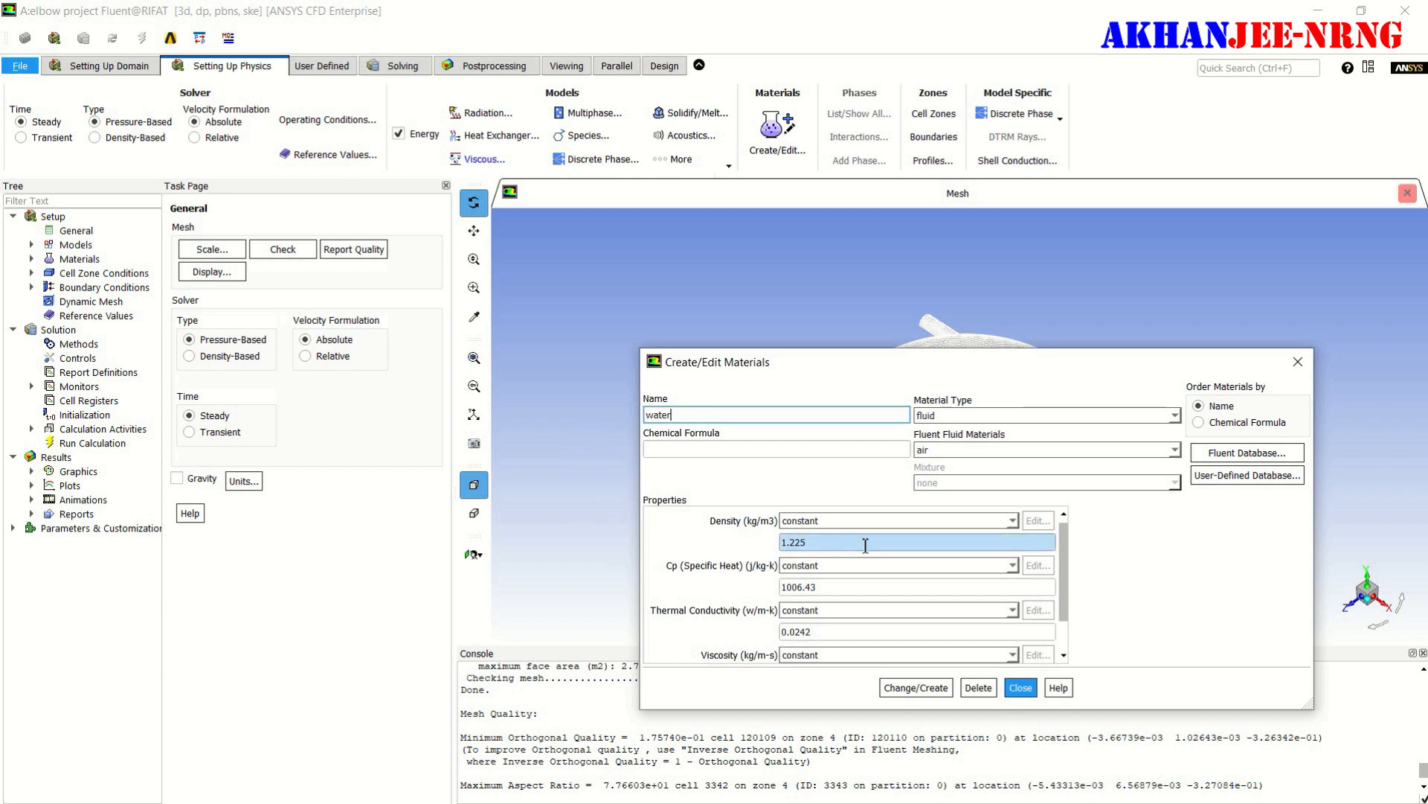
pyautogui.moveTo(849, 545); pyautogui.dragTo(768, 541)
pyautogui.write('1000')
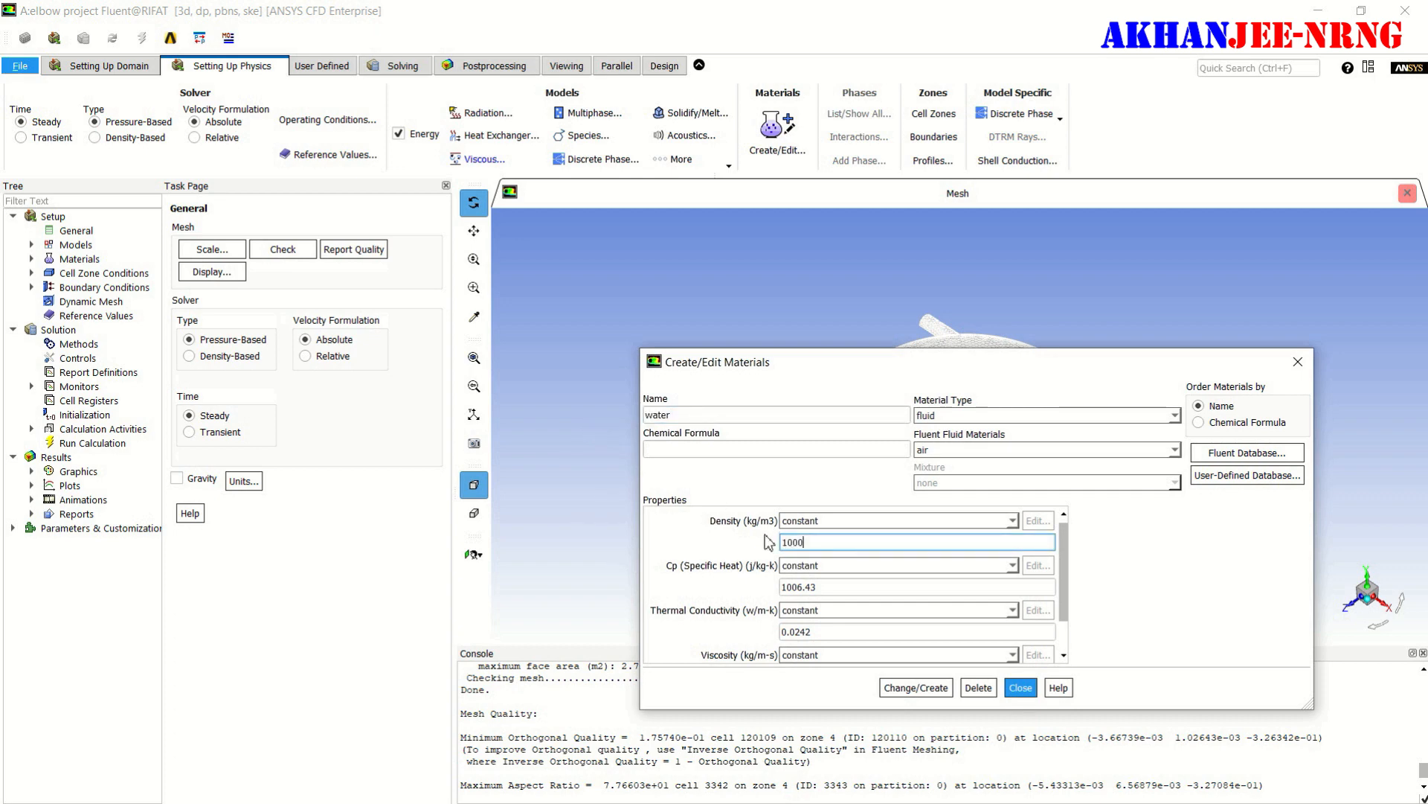
# - Set the water material's specific heat to 4216 J/kg-K and its thermal conductivity to 0.677 W/m-K
pyautogui.moveTo(839, 590); pyautogui.dragTo(771, 596)
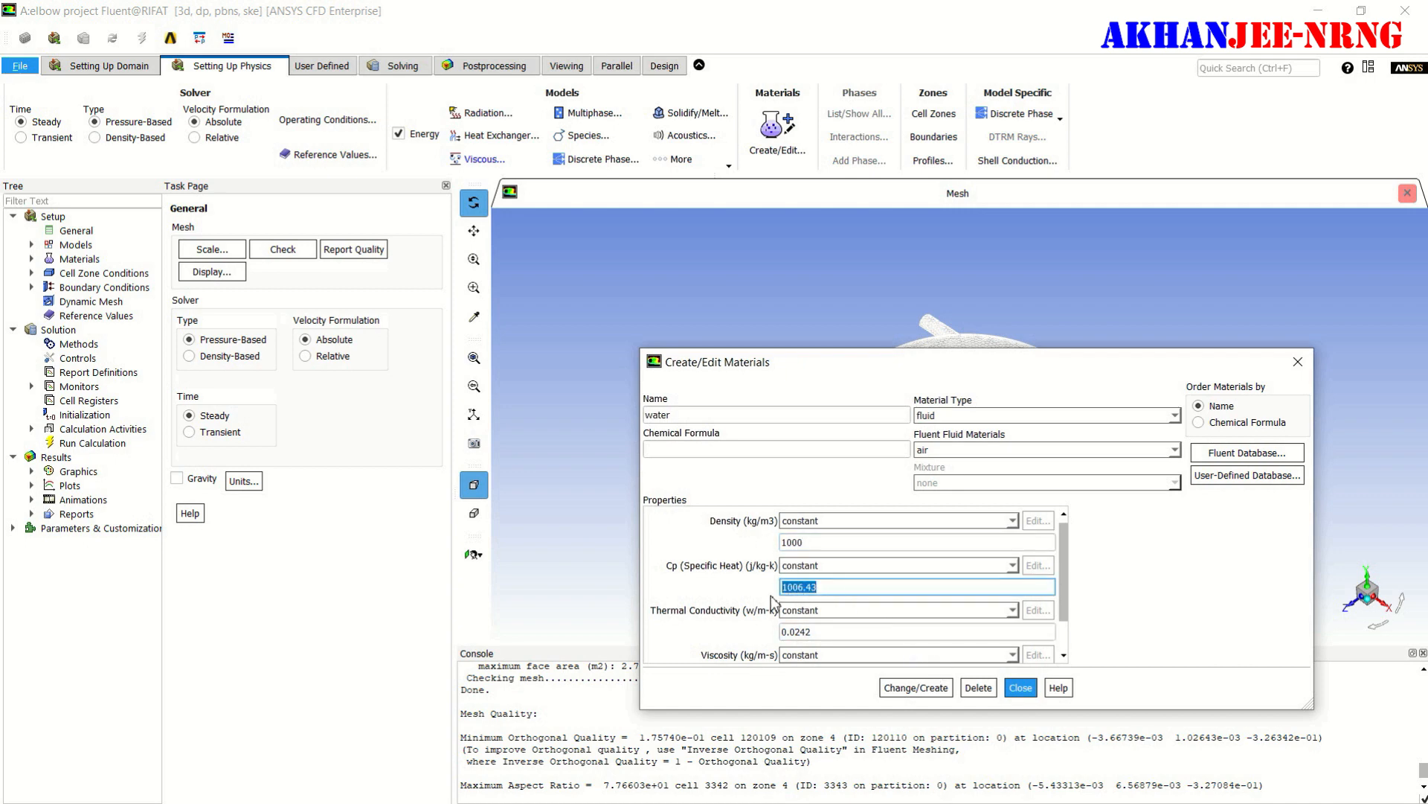
pyautogui.write('4216')
pyautogui.click(830, 634)
pyautogui.moveTo(830, 634); pyautogui.dragTo(773, 641)
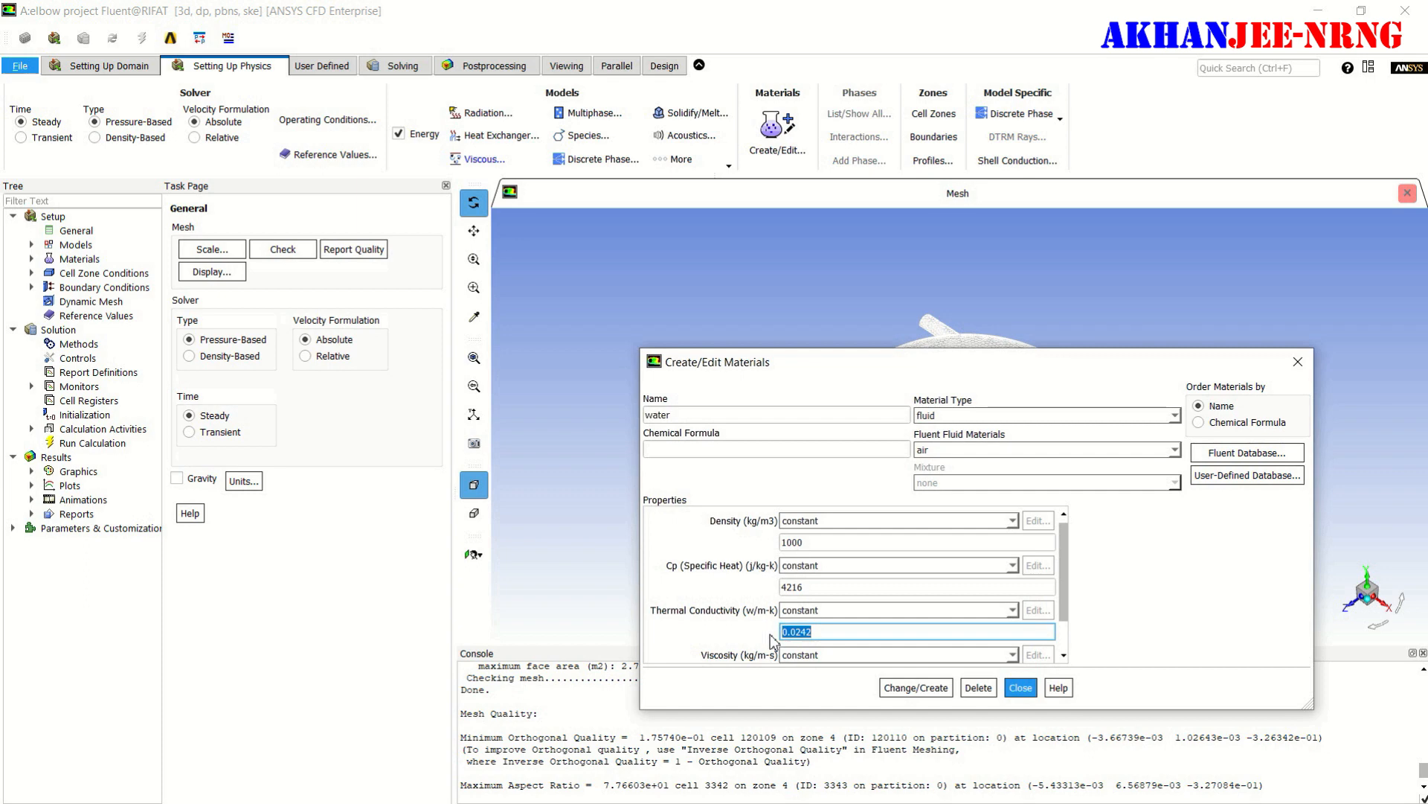
pyautogui.write('0.677')
# - Set the water viscosity to 0.0008 kg/m-s, create the material without overwriting air, and close the materials dialog
pyautogui.scroll(-1, 863, 625)
pyautogui.doubleClick(852, 636)
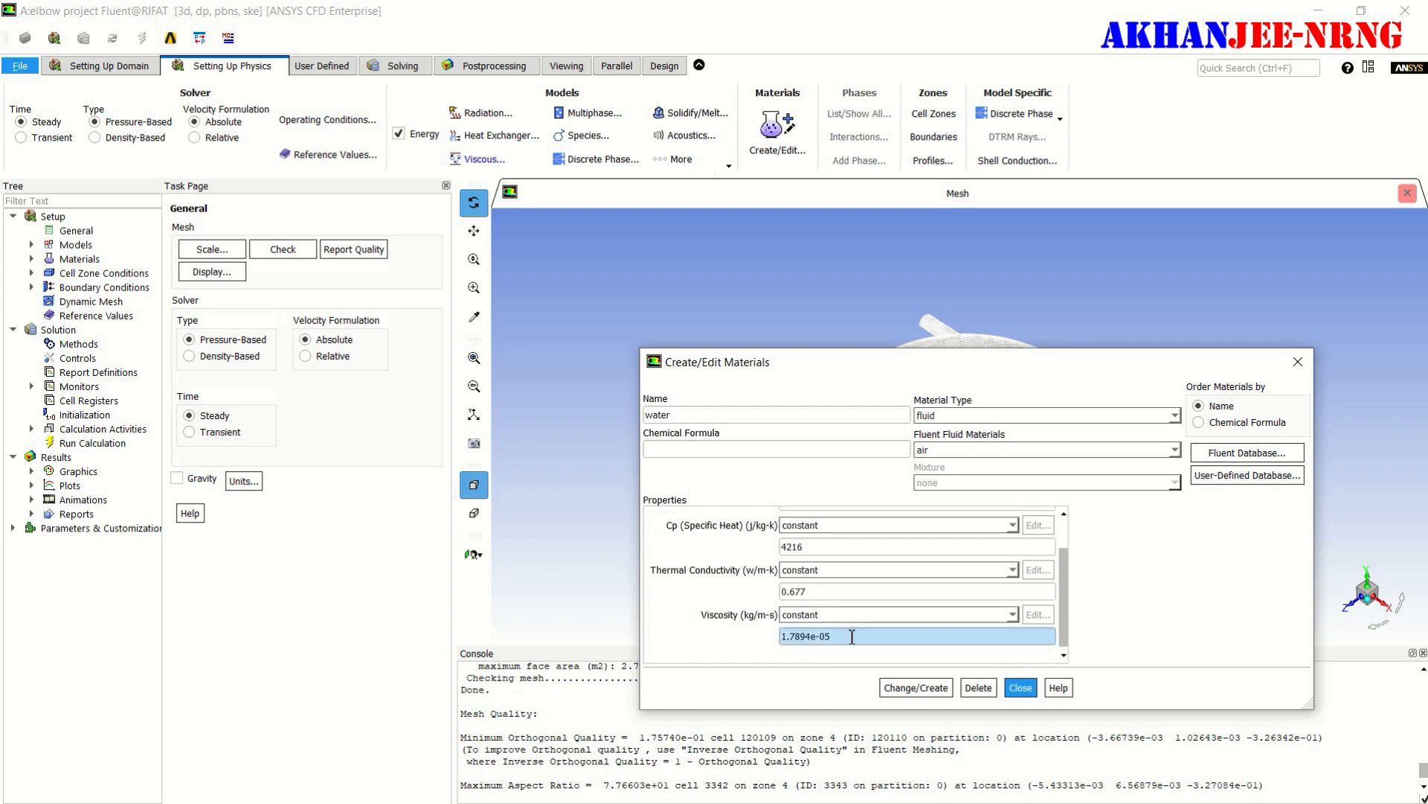
pyautogui.moveTo(822, 636); pyautogui.dragTo(745, 643)
pyautogui.click(839, 637)
pyautogui.click(841, 638)
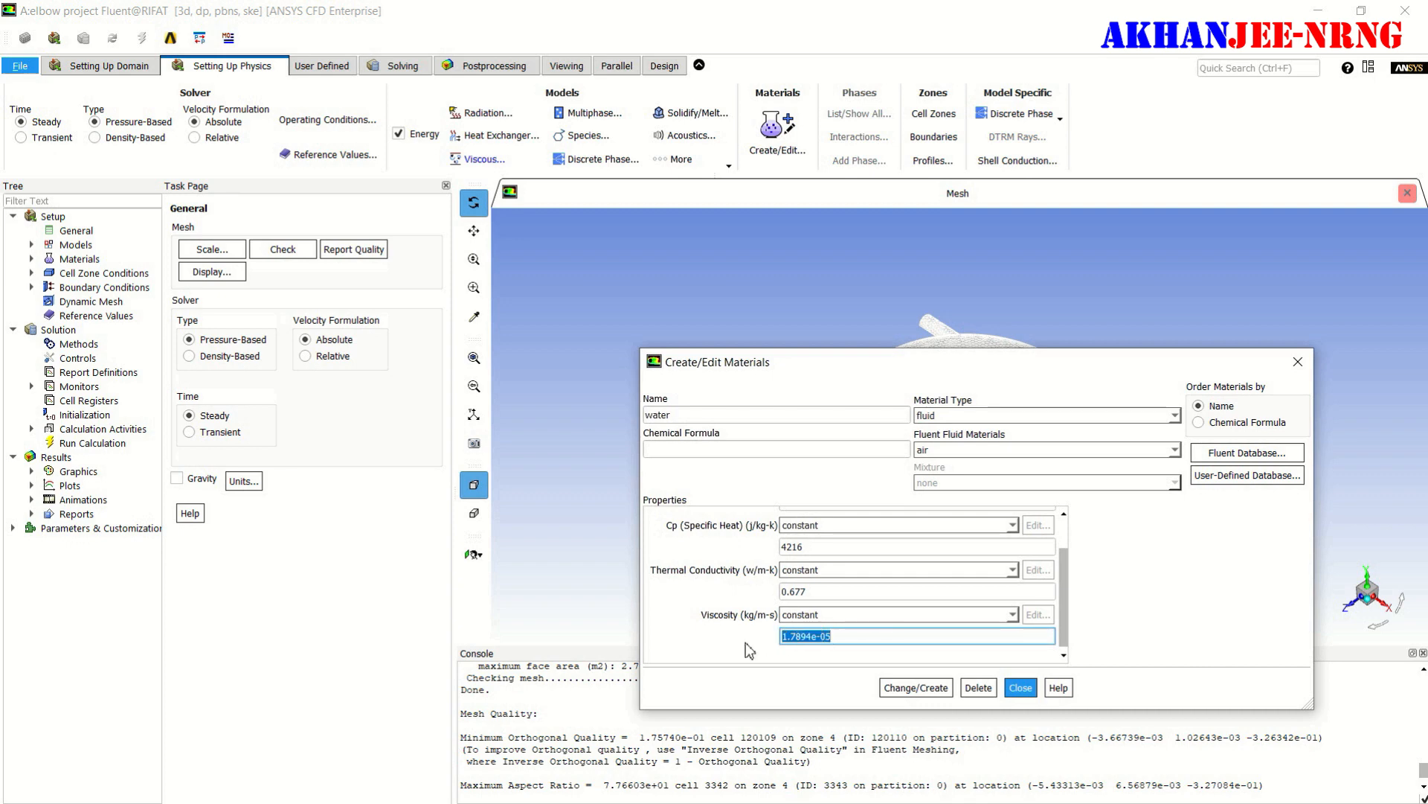
pyautogui.write('0.')
pyautogui.click(924, 689)
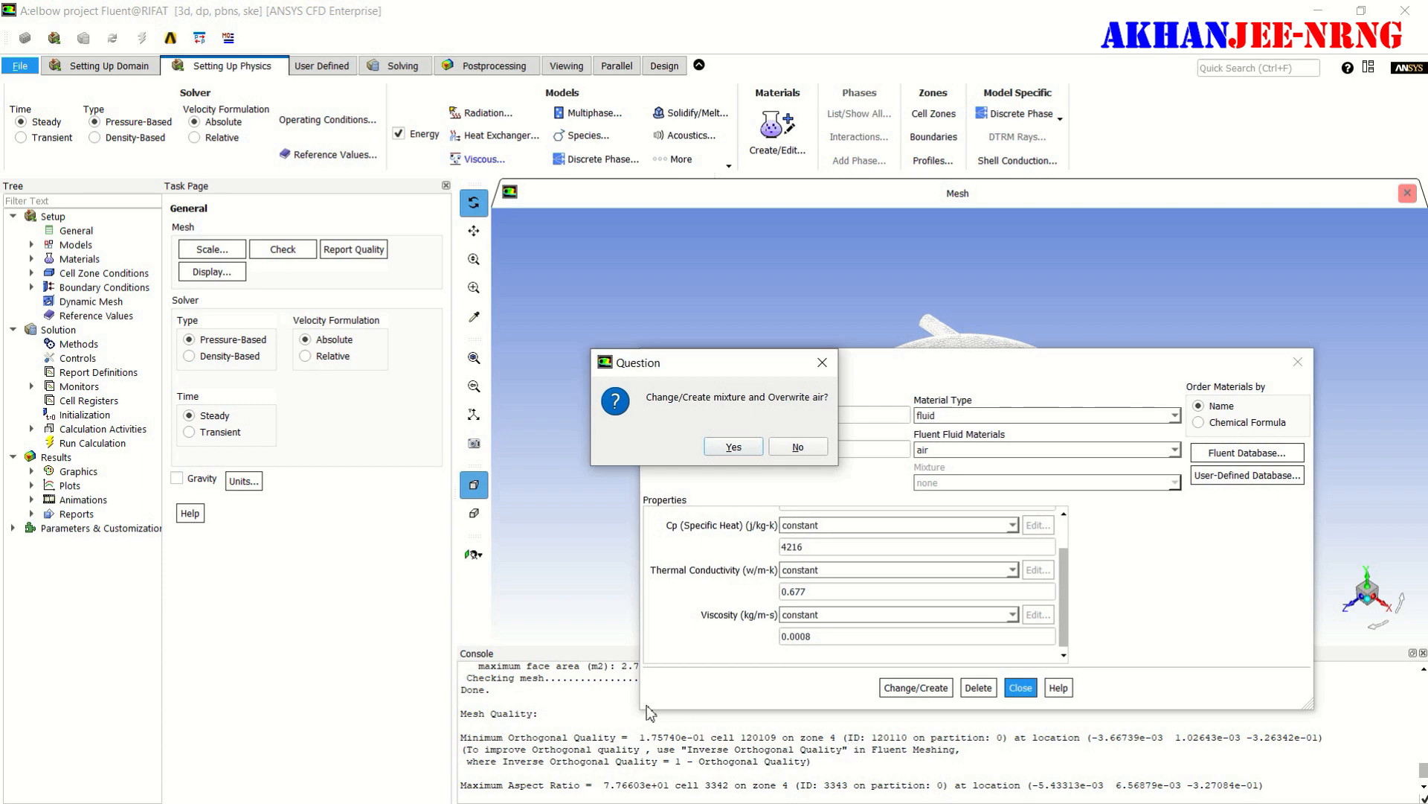
pyautogui.click(798, 447)
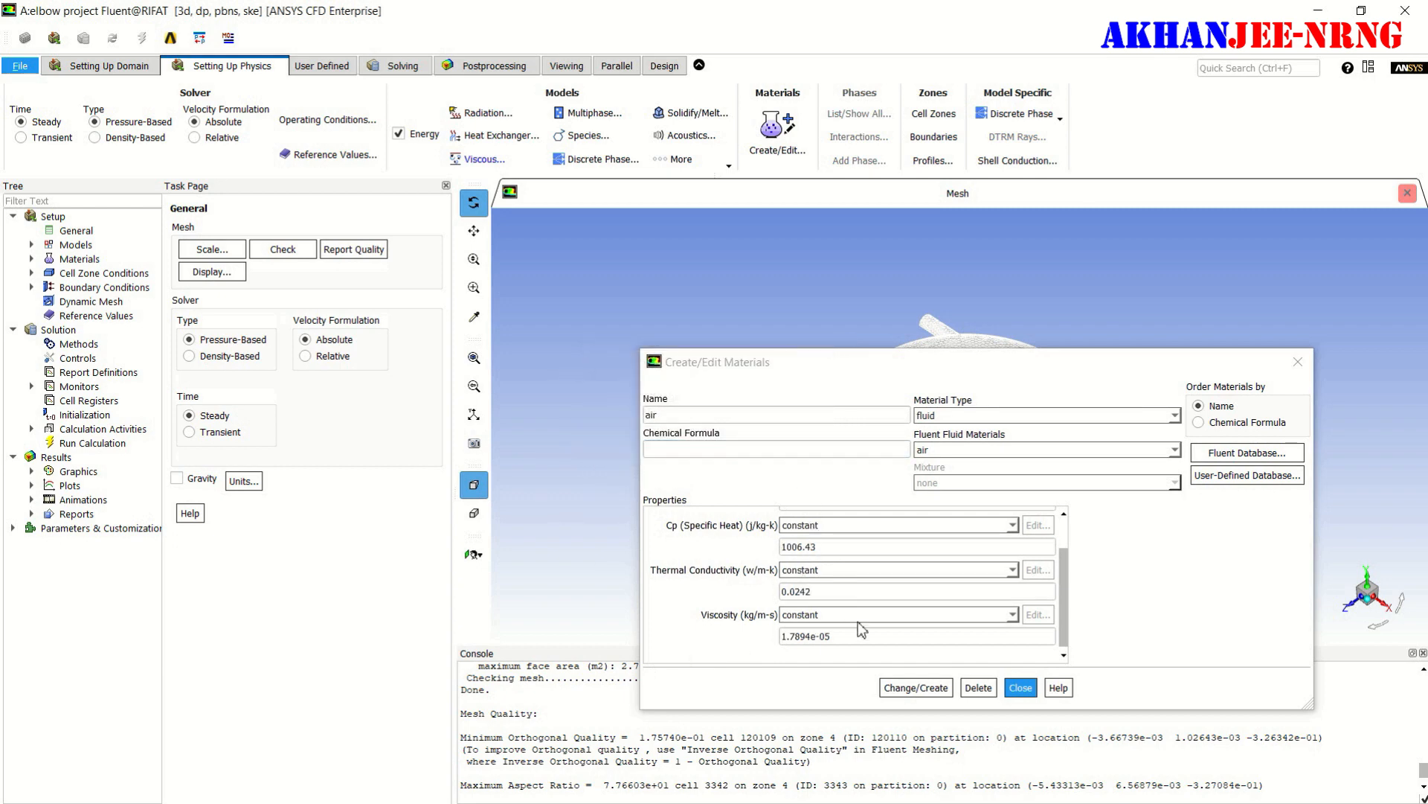
pyautogui.click(1025, 691)
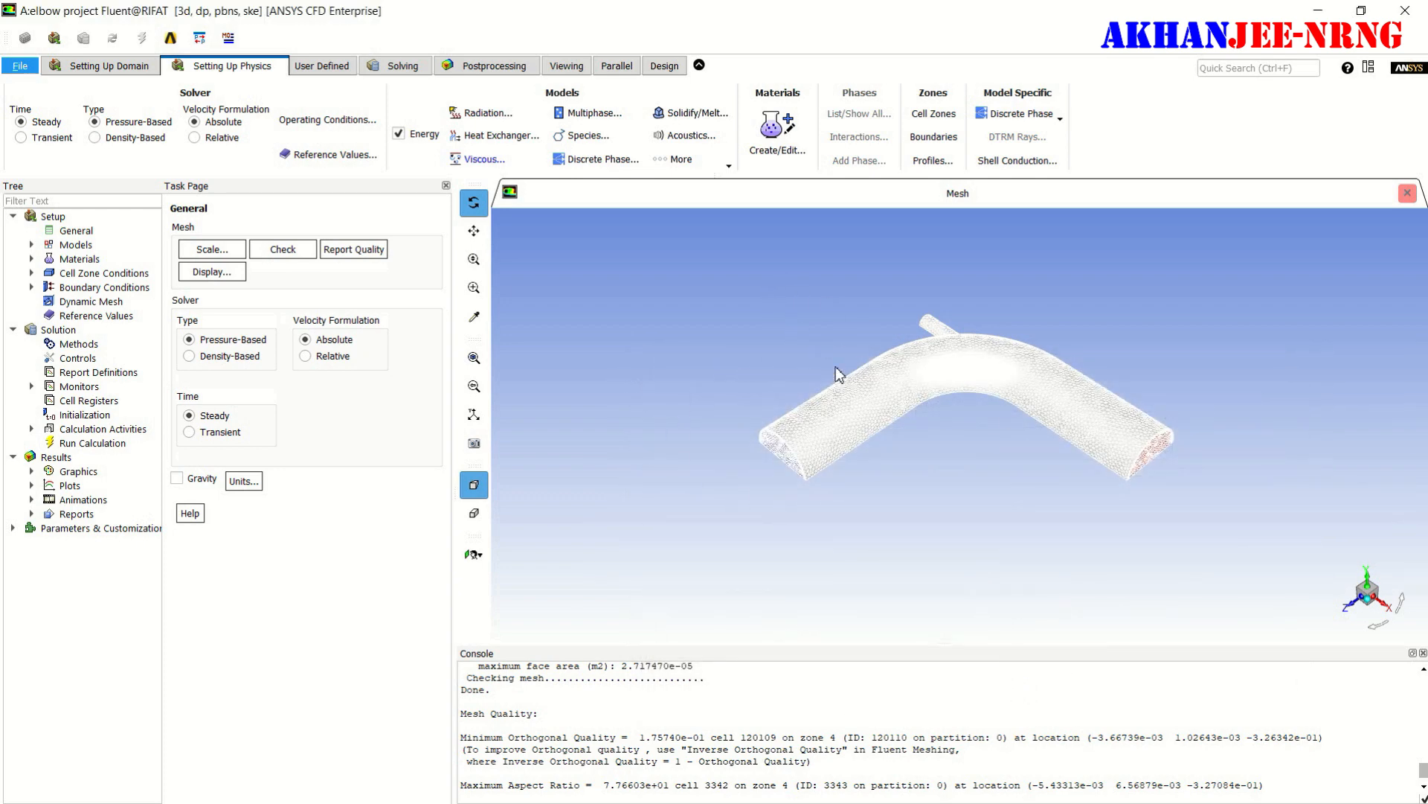
# - Group the cell zones by zone type and assign the water material to the fluid zone
pyautogui.click(934, 116)
pyautogui.click(430, 231)
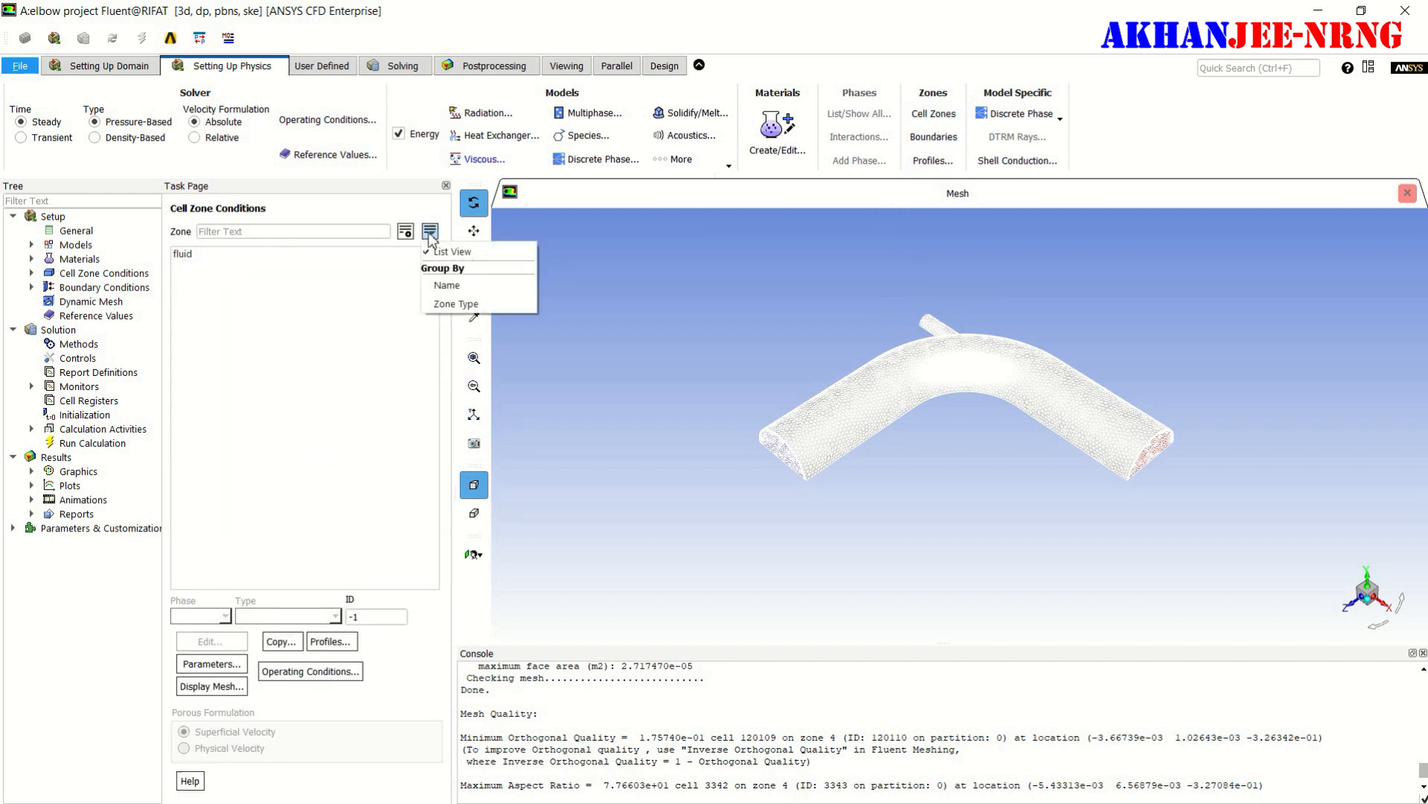
pyautogui.click(438, 304)
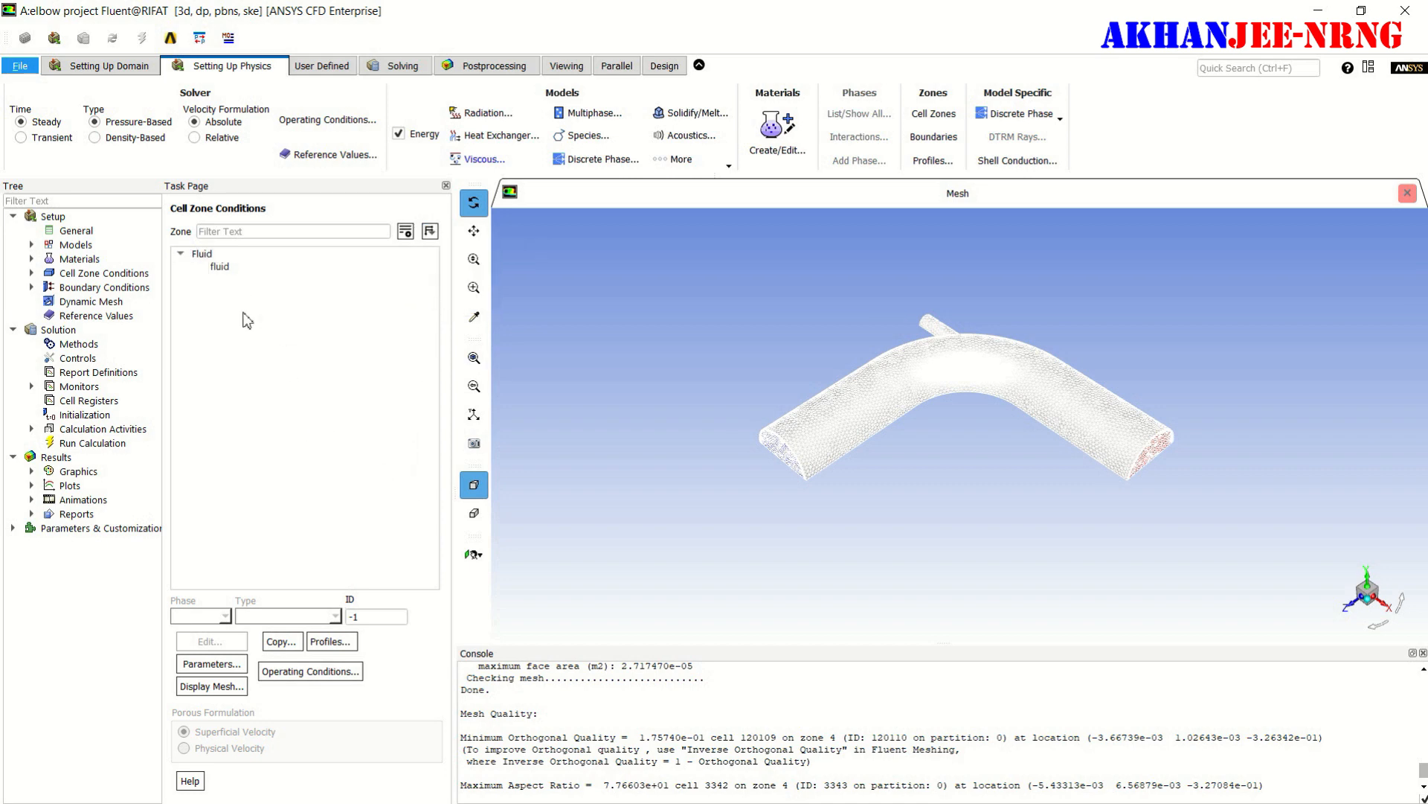
pyautogui.click(220, 268)
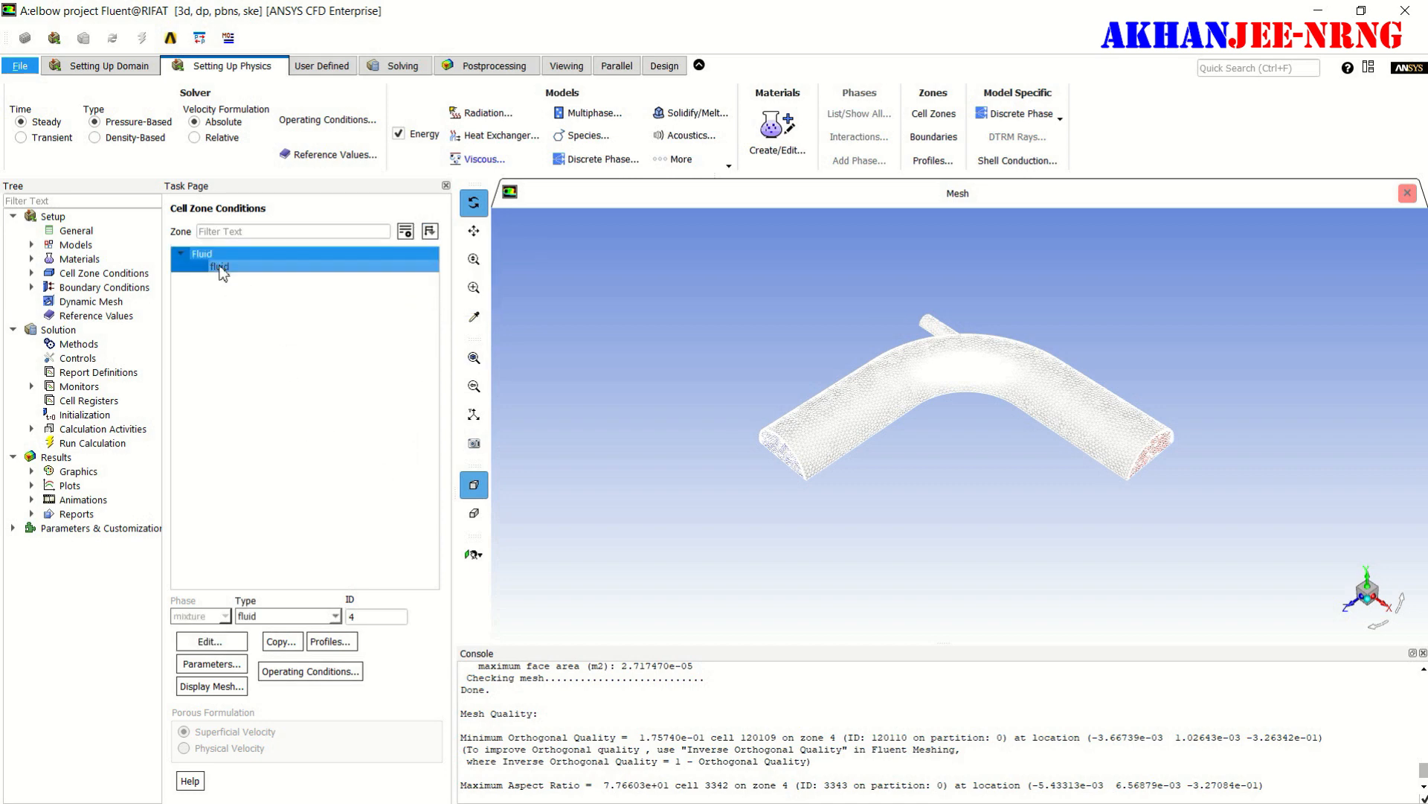
pyautogui.click(211, 641)
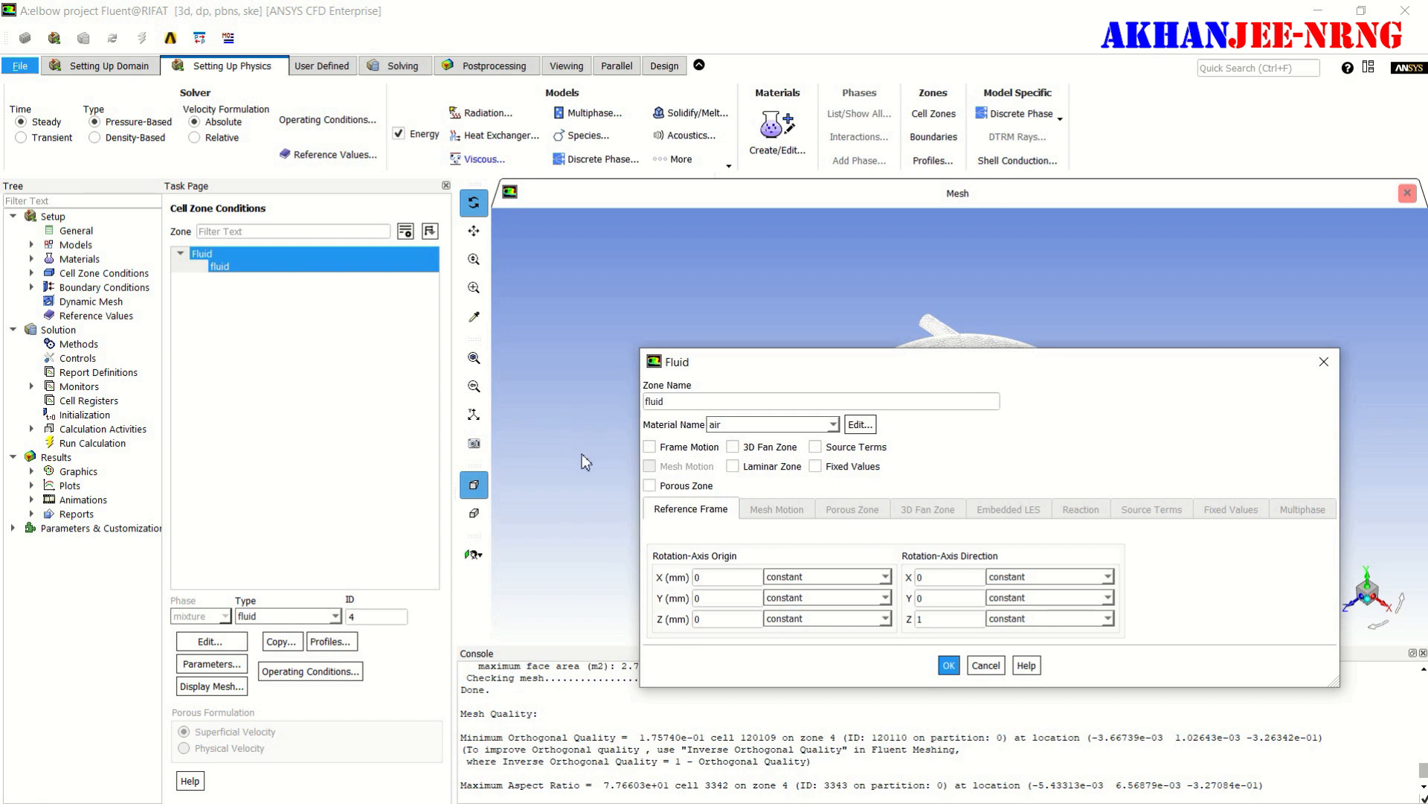
pyautogui.click(834, 425)
pyautogui.click(774, 438)
pyautogui.click(949, 664)
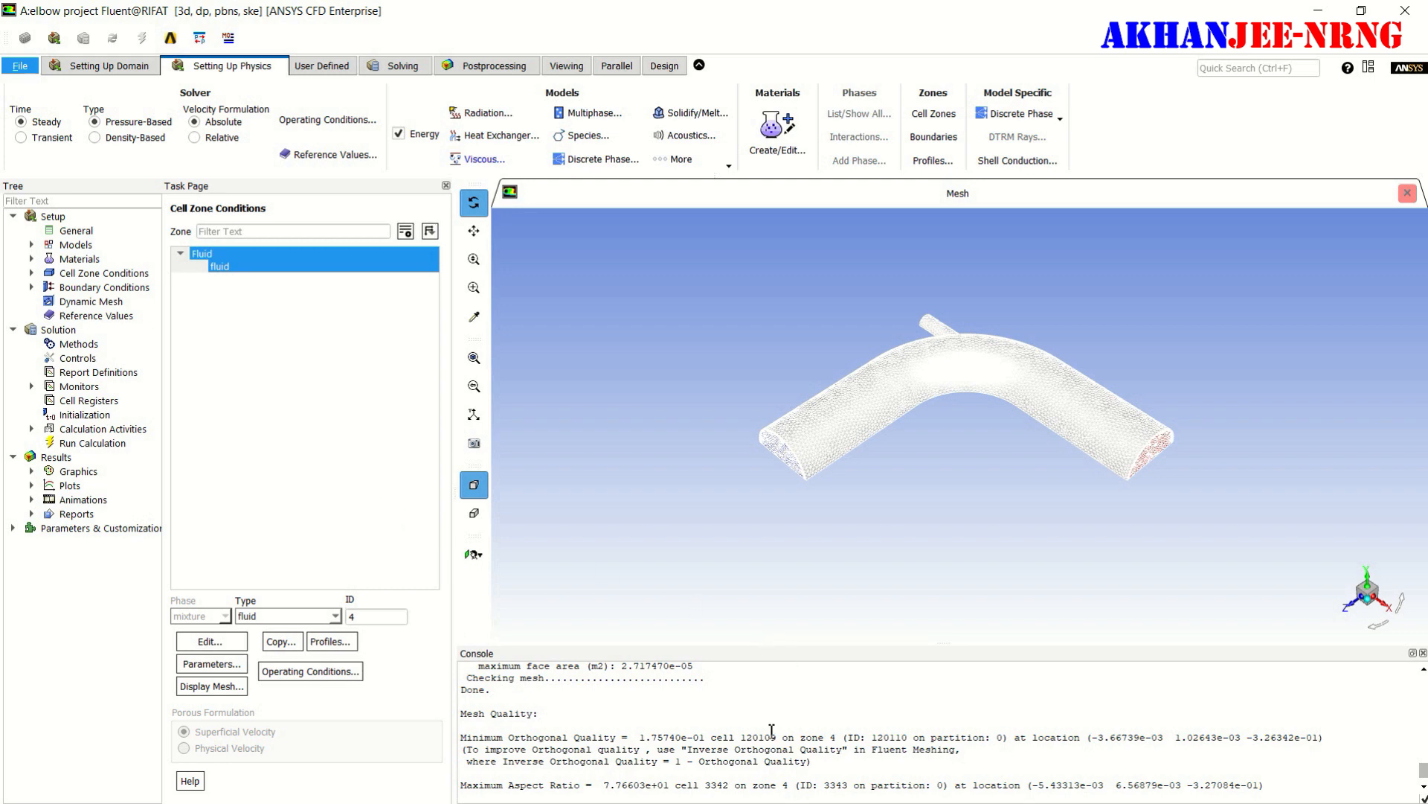
# - Edit the large-inlet-velocity boundary condition and set its velocity specification method to Components
pyautogui.click(930, 139)
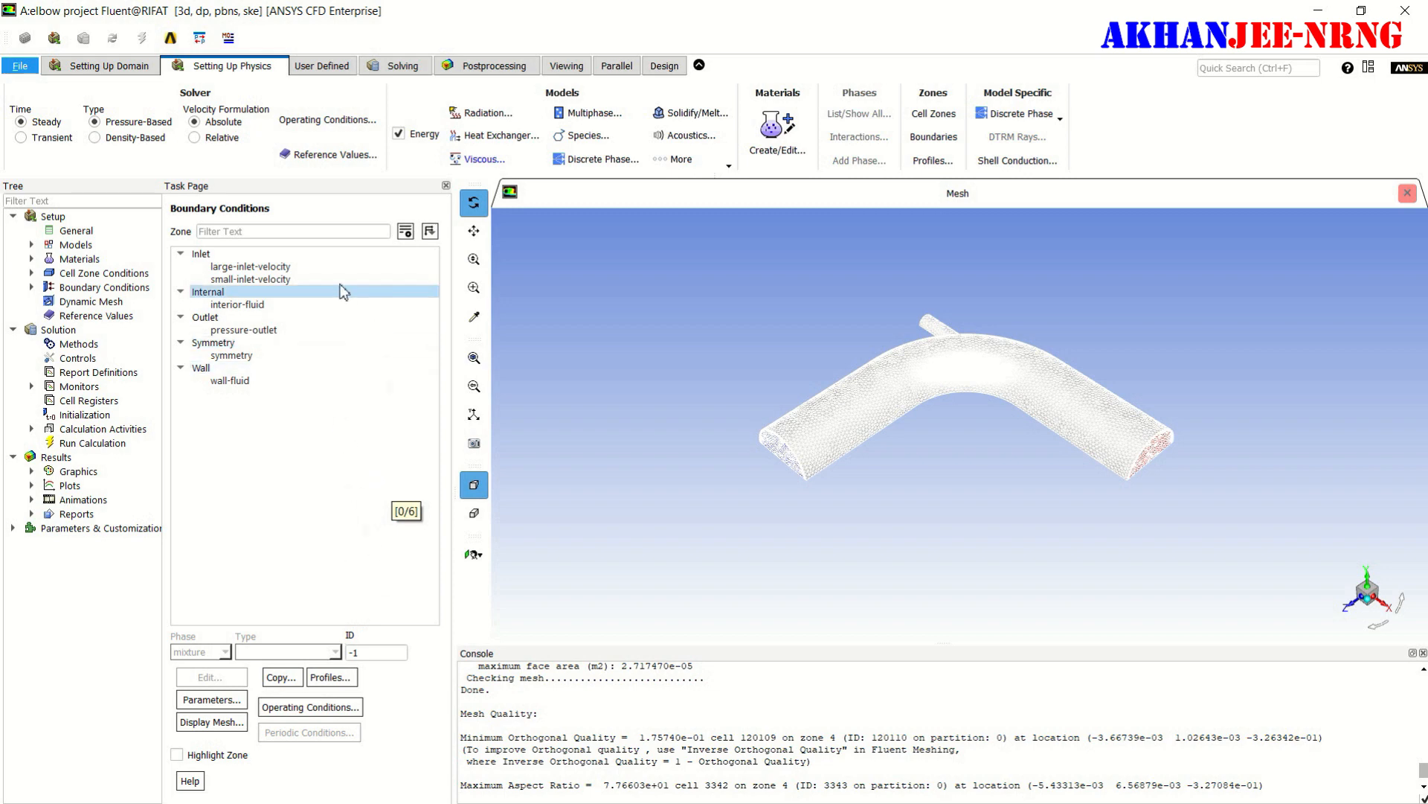
pyautogui.click(282, 266)
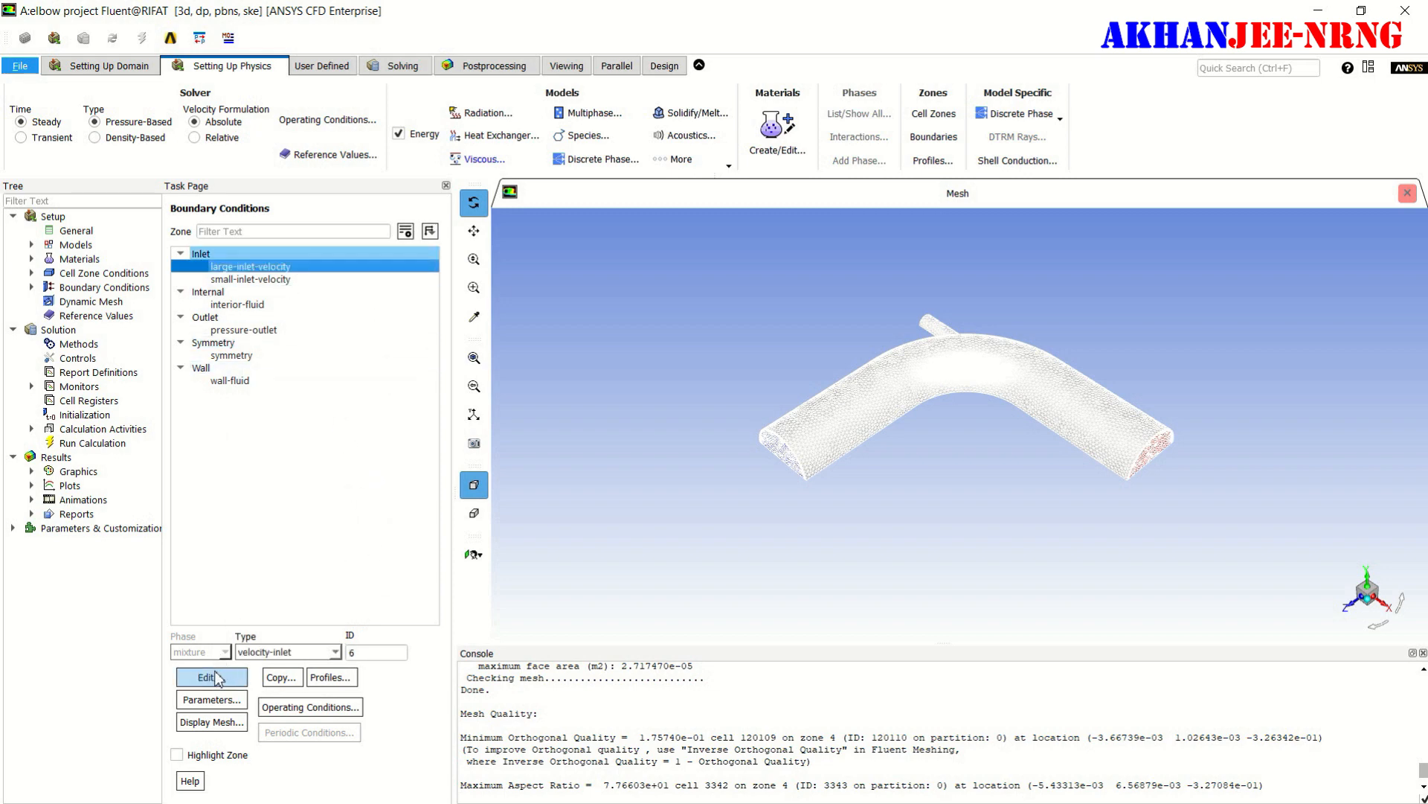
pyautogui.click(216, 677)
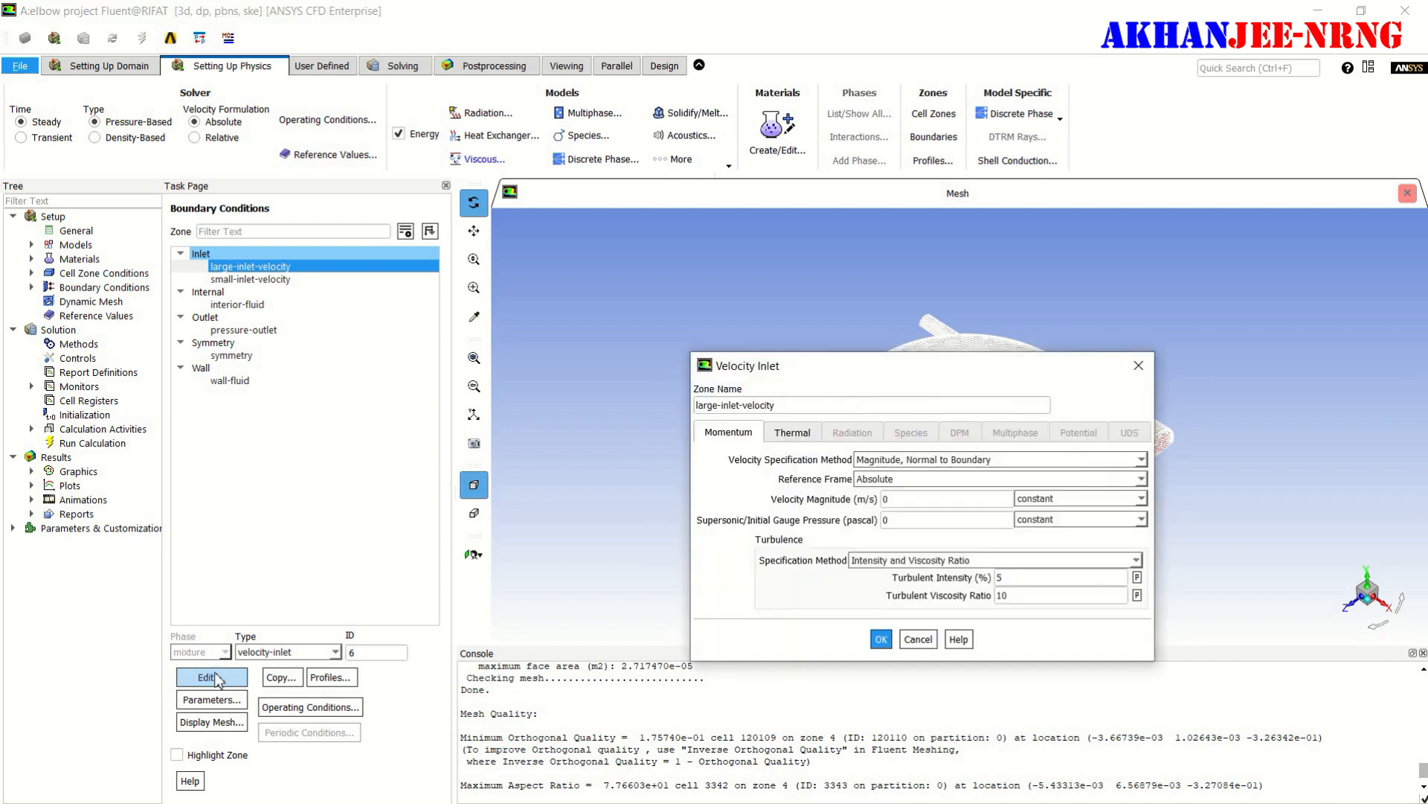
pyautogui.moveTo(897, 367); pyautogui.dragTo(615, 123)
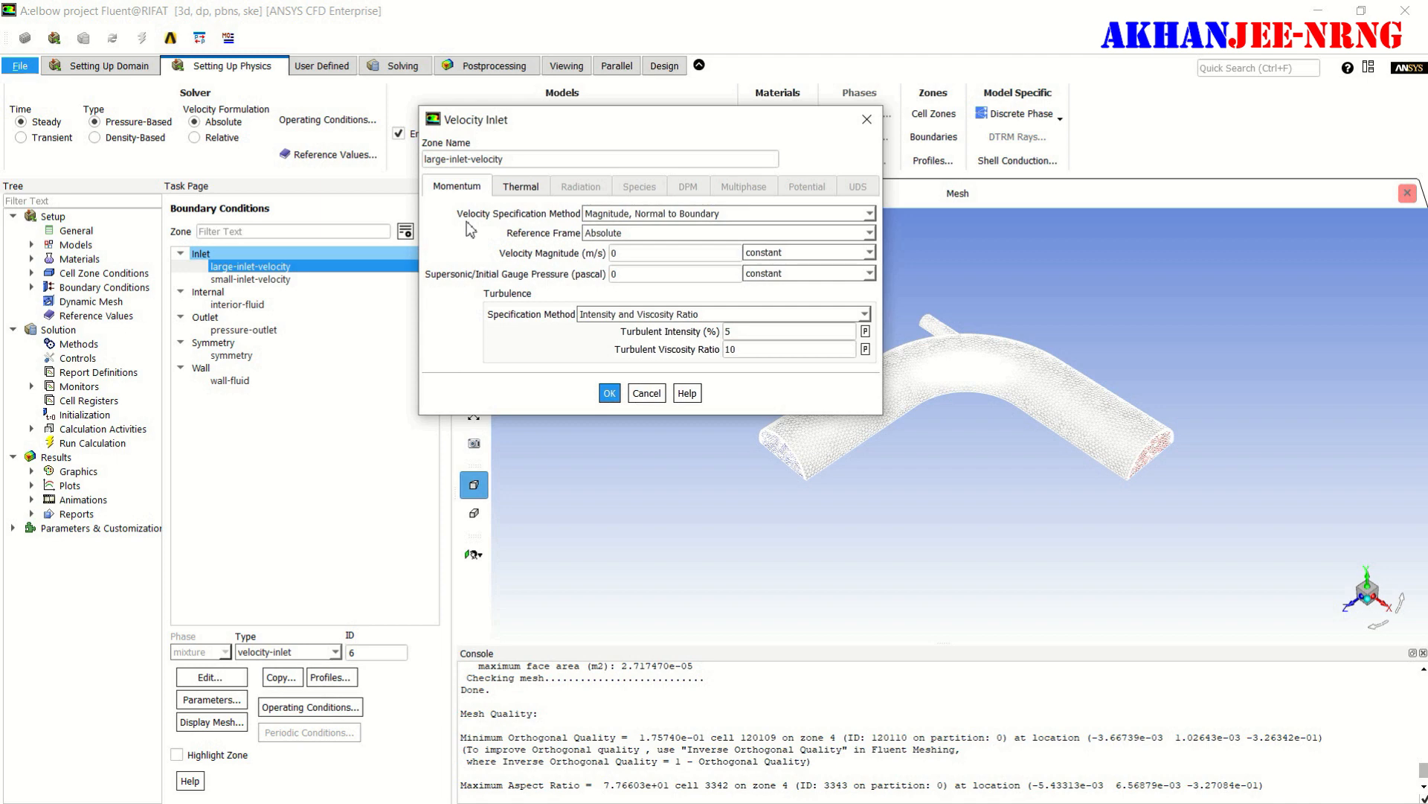
pyautogui.click(869, 214)
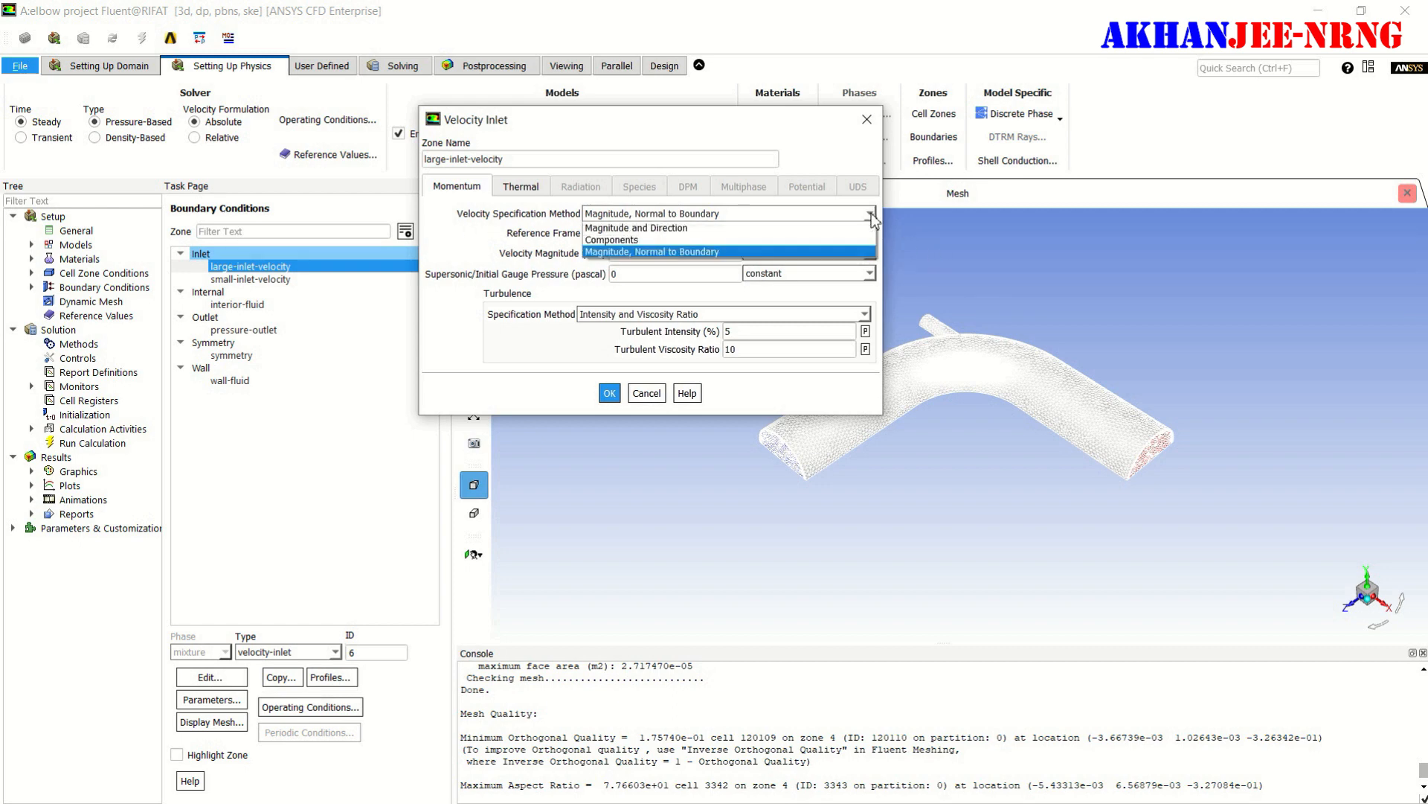
pyautogui.click(694, 240)
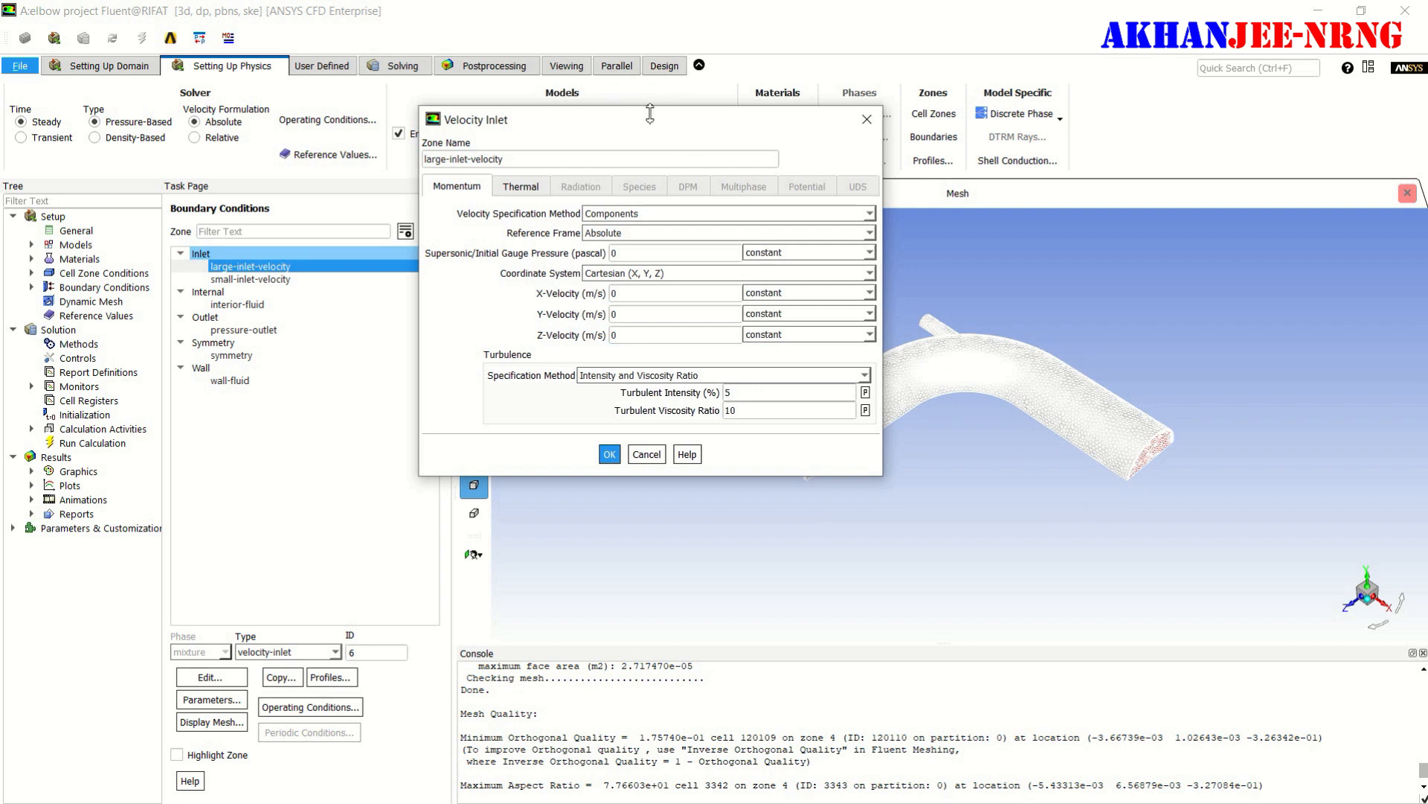
pyautogui.moveTo(655, 122); pyautogui.dragTo(267, 113)
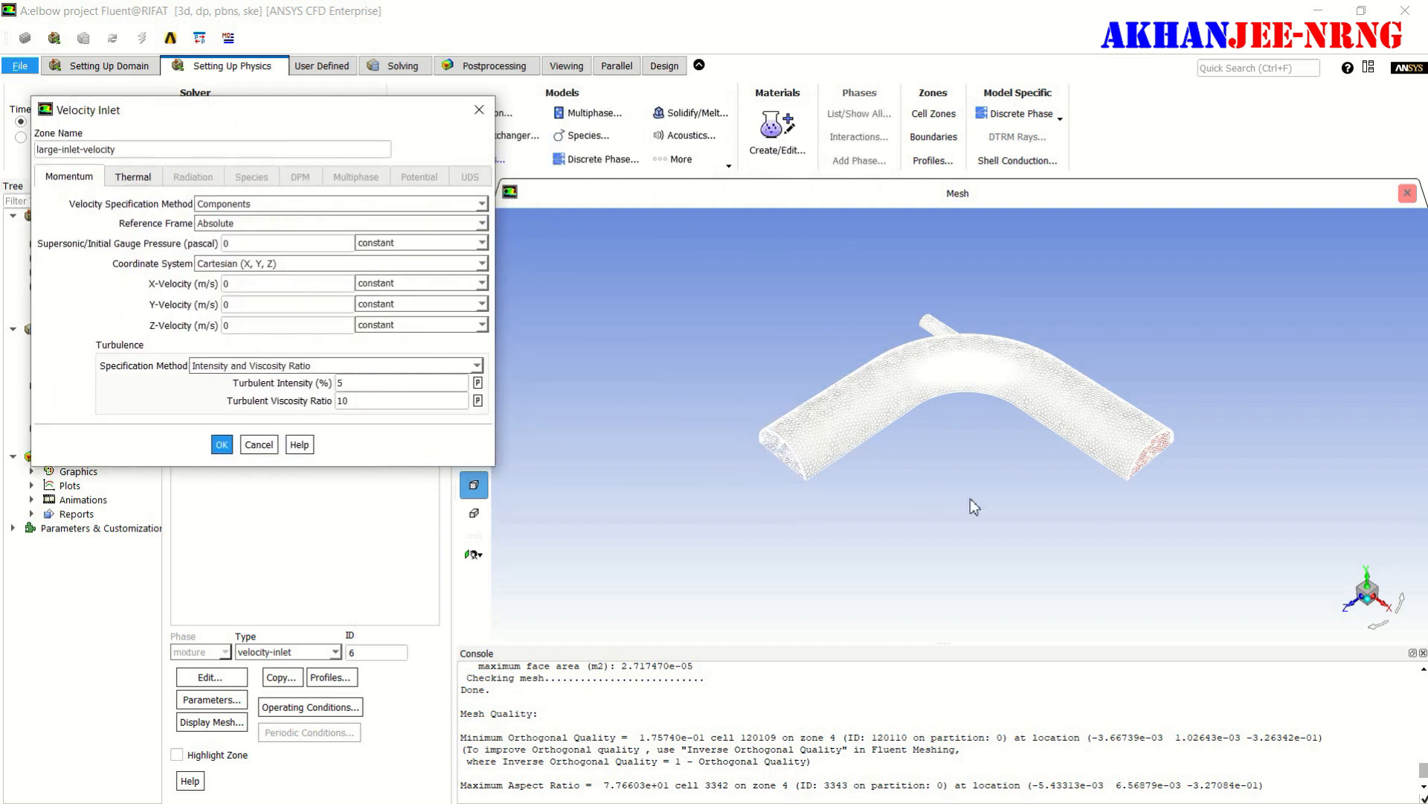
pyautogui.click(1042, 559)
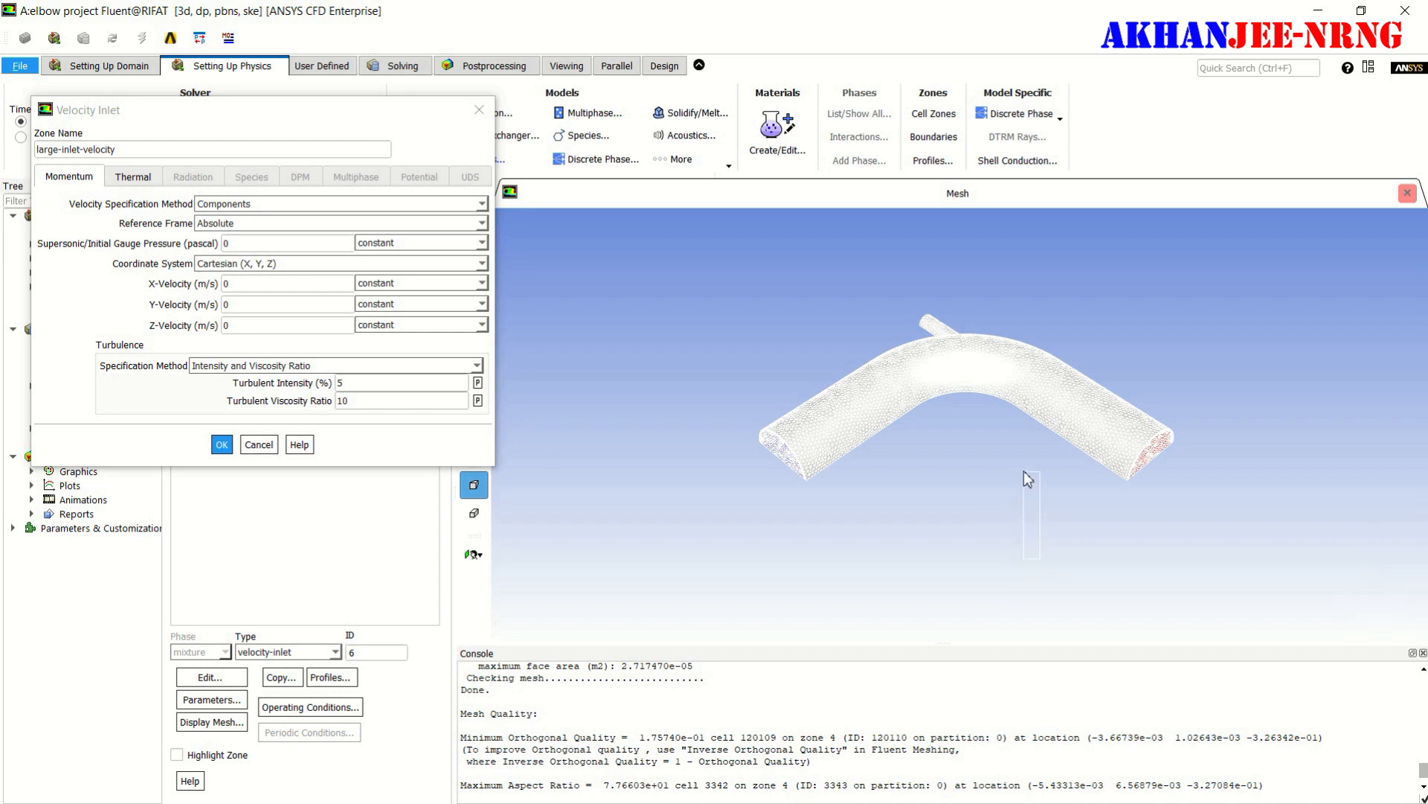
pyautogui.moveTo(1046, 500); pyautogui.dragTo(939, 593)
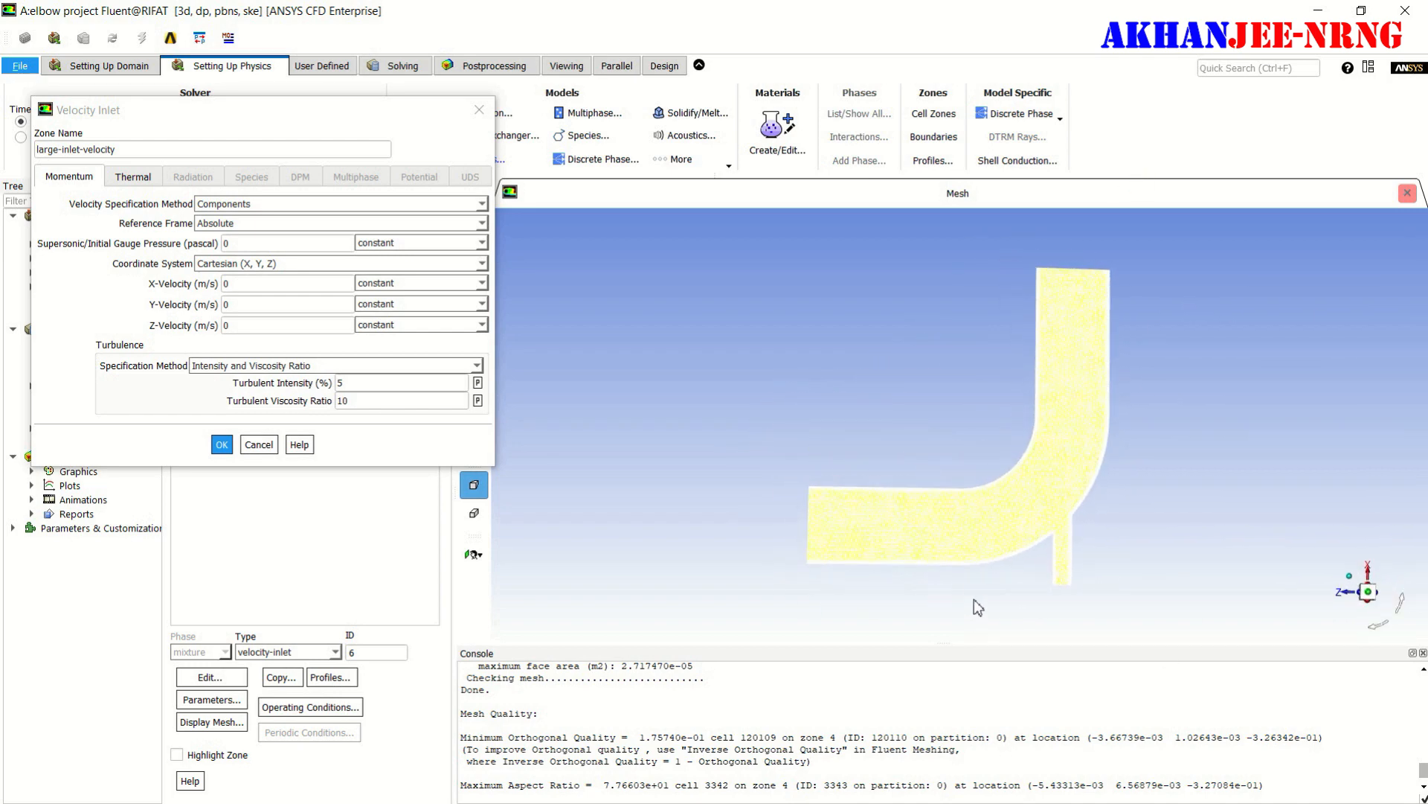
pyautogui.hotkey('alt', 'Tab')
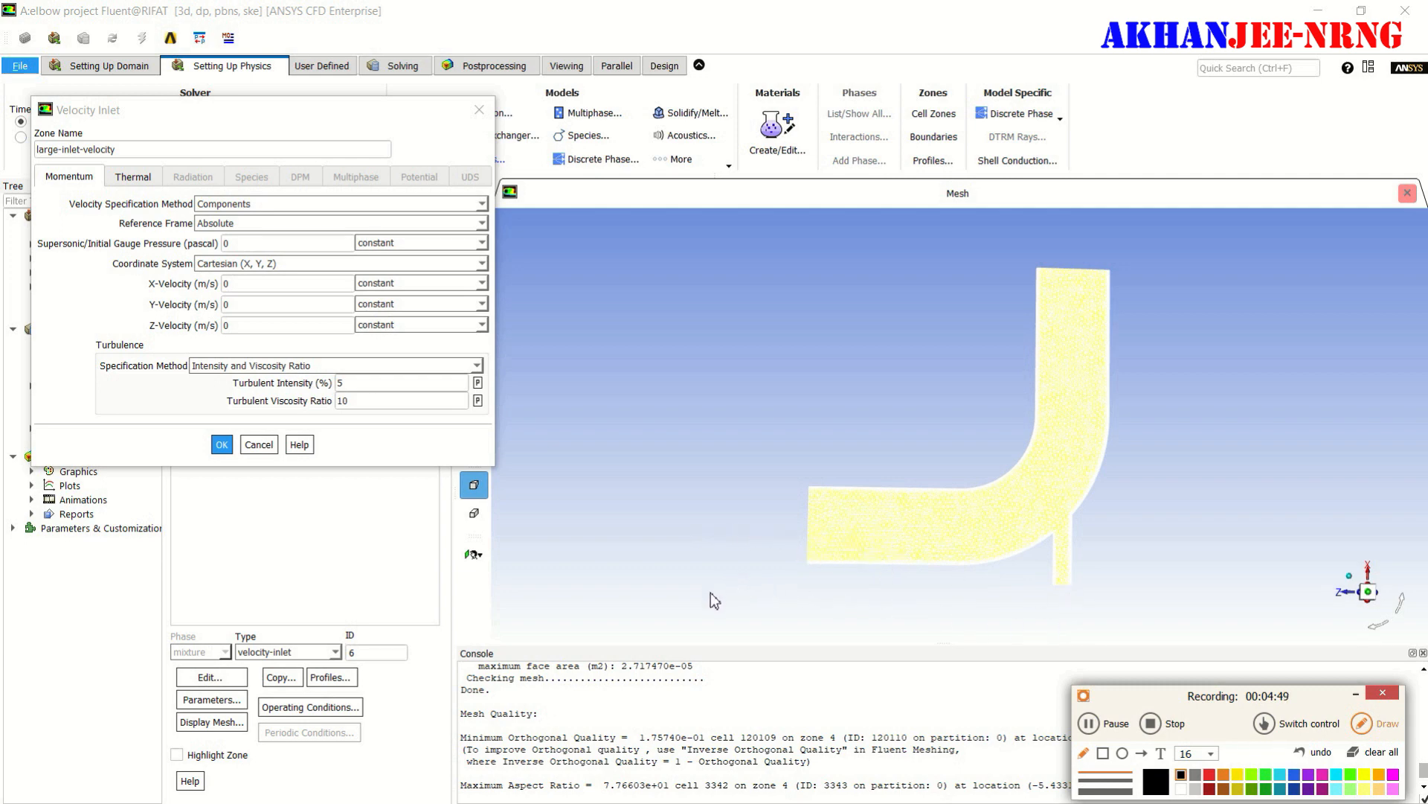
pyautogui.moveTo(762, 596)
pyautogui.mouseDown()
pyautogui.moveTo(859, 595)
pyautogui.moveTo(835, 612)
pyautogui.mouseUp()
pyautogui.moveTo(1278, 608)
pyautogui.mouseDown()
pyautogui.moveTo(1339, 610)
pyautogui.moveTo(1319, 623)
pyautogui.mouseUp()
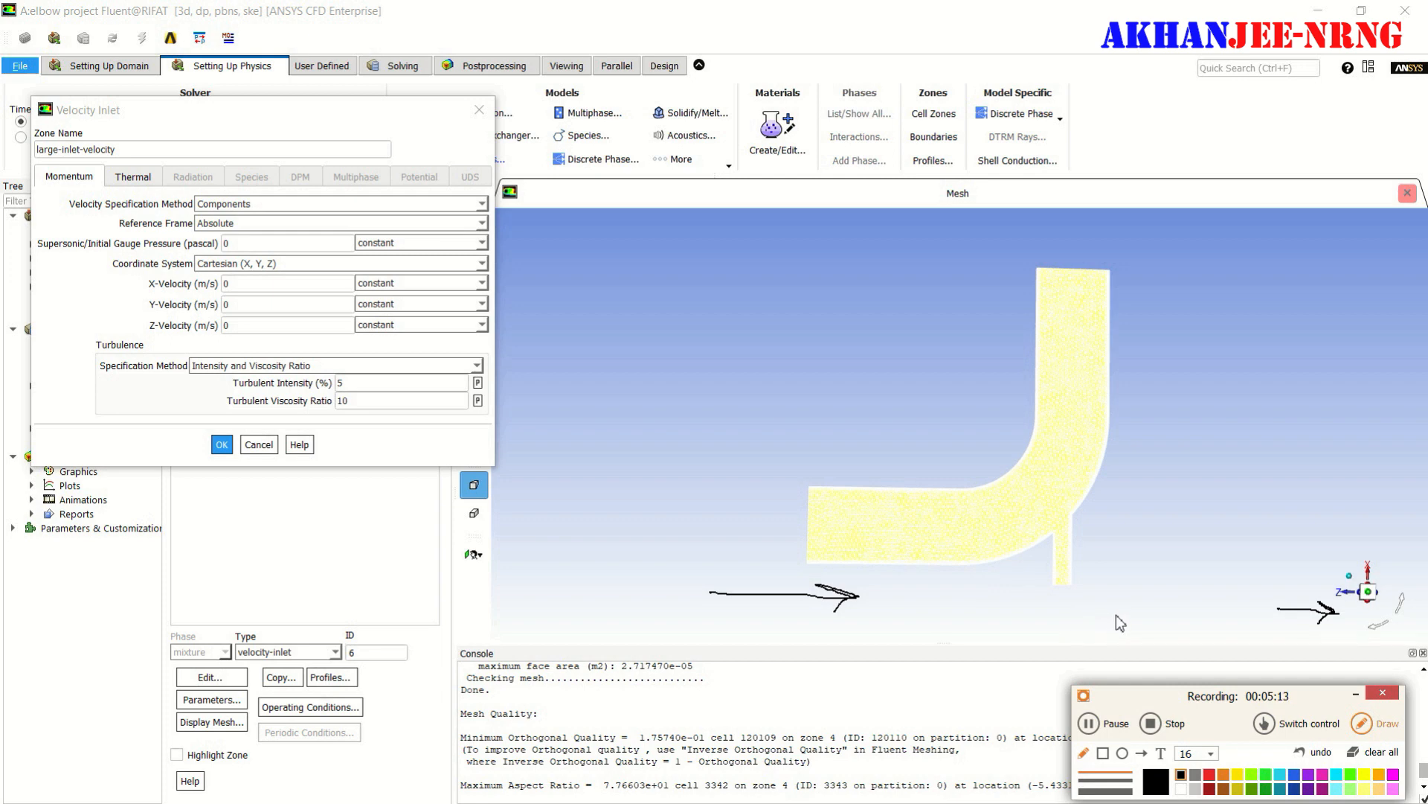
pyautogui.moveTo(1116, 616)
pyautogui.mouseDown()
pyautogui.moveTo(1122, 530)
pyautogui.moveTo(1111, 553)
pyautogui.moveTo(1128, 530)
pyautogui.mouseUp()
pyautogui.moveTo(1124, 526); pyautogui.dragTo(1147, 554)
pyautogui.moveTo(1395, 549)
pyautogui.mouseDown()
pyautogui.moveTo(1398, 469)
pyautogui.moveTo(1385, 489)
pyautogui.moveTo(1409, 483)
pyautogui.mouseUp()
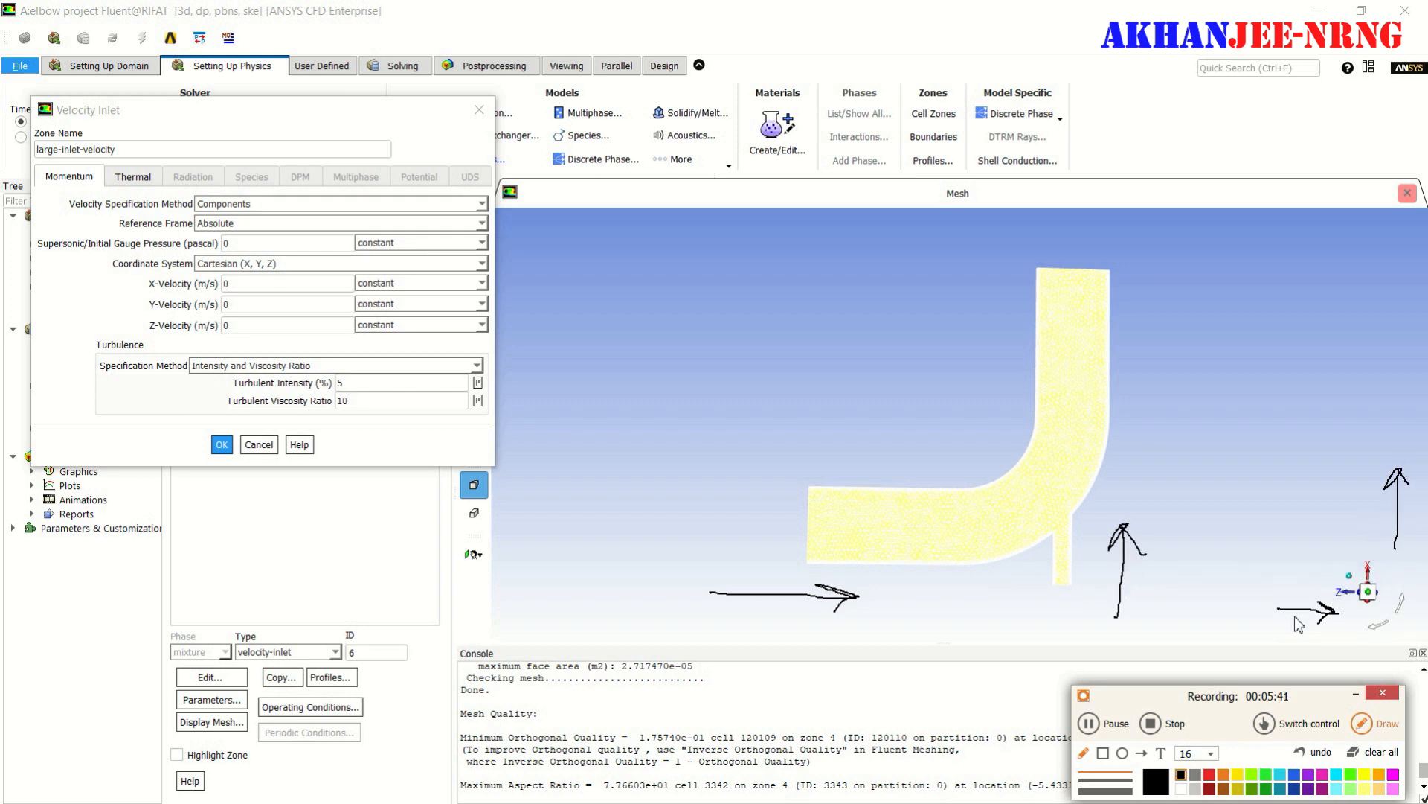
pyautogui.click(1373, 753)
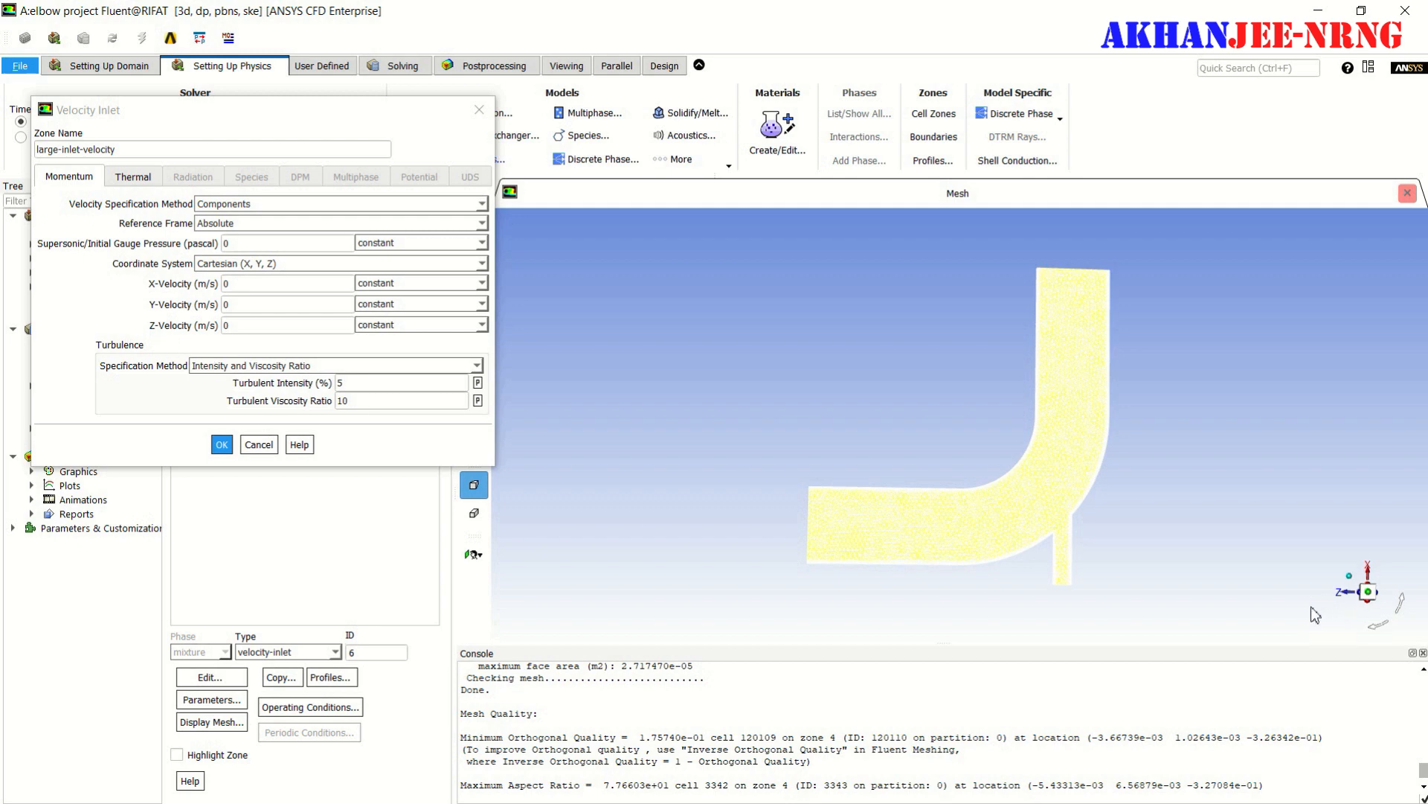
# - Set the large inlet's Z-velocity to -0.4 m/s and its turbulence to Intensity and Hydraulic Diameter with a 100 mm diameter
pyautogui.click(234, 325)
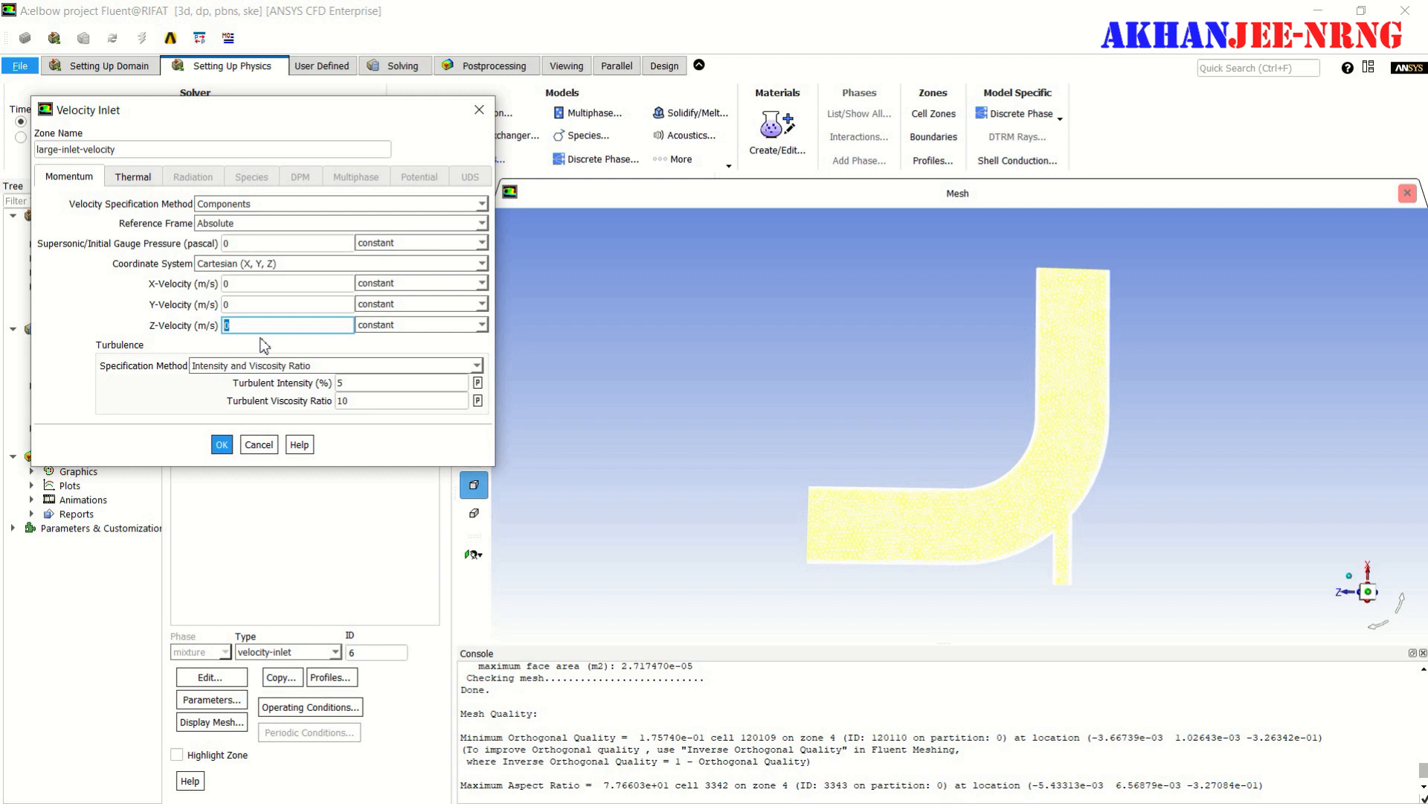
pyautogui.write('-')
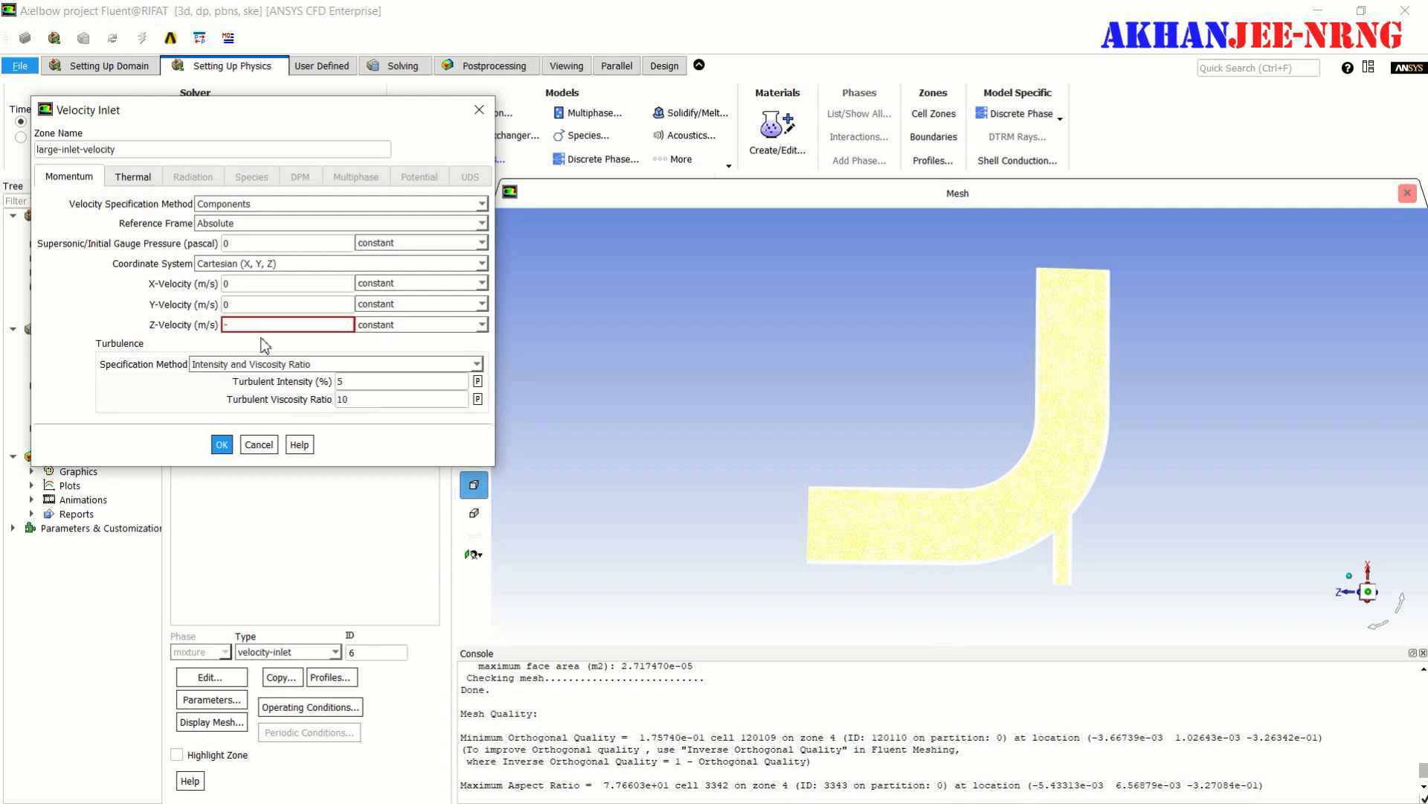
pyautogui.write('0.4')
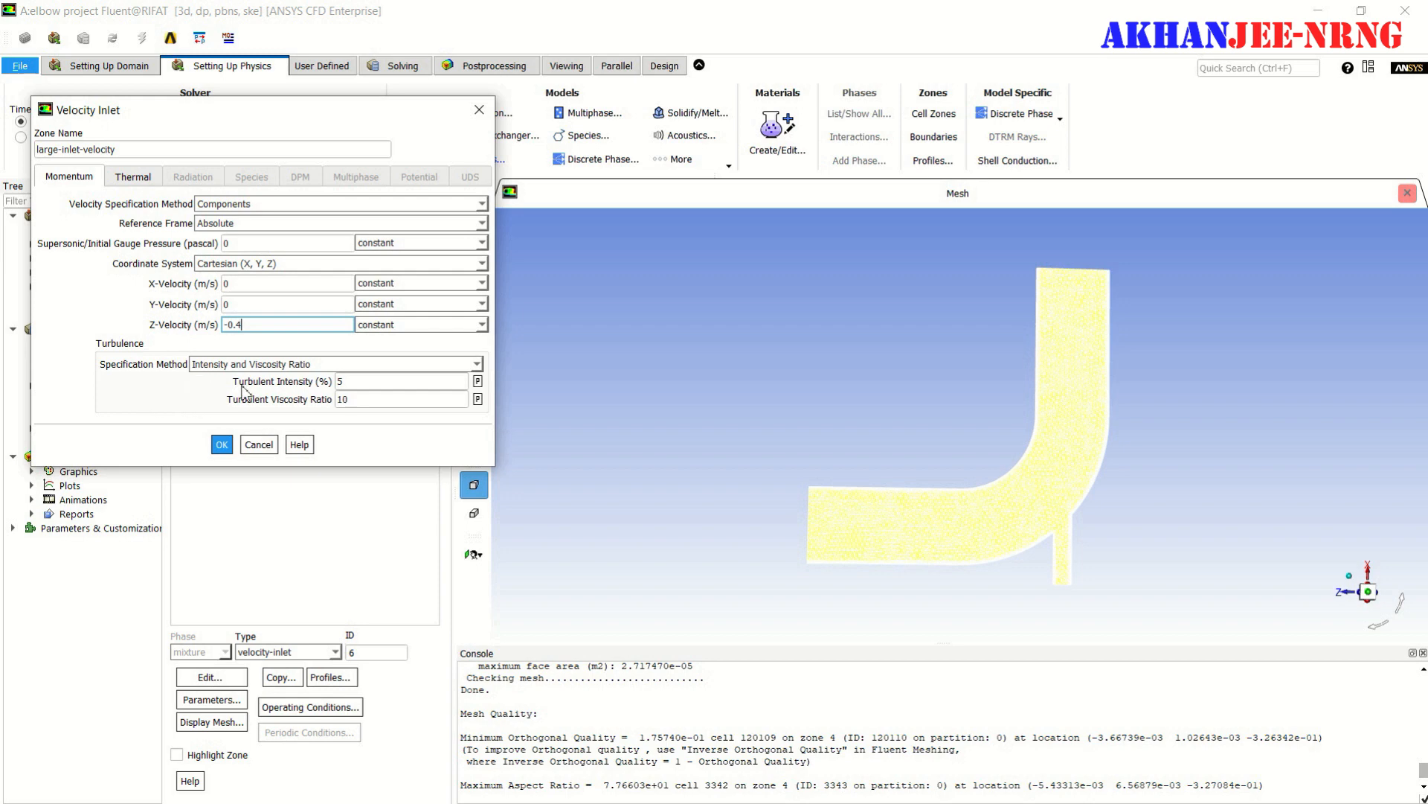
pyautogui.click(477, 364)
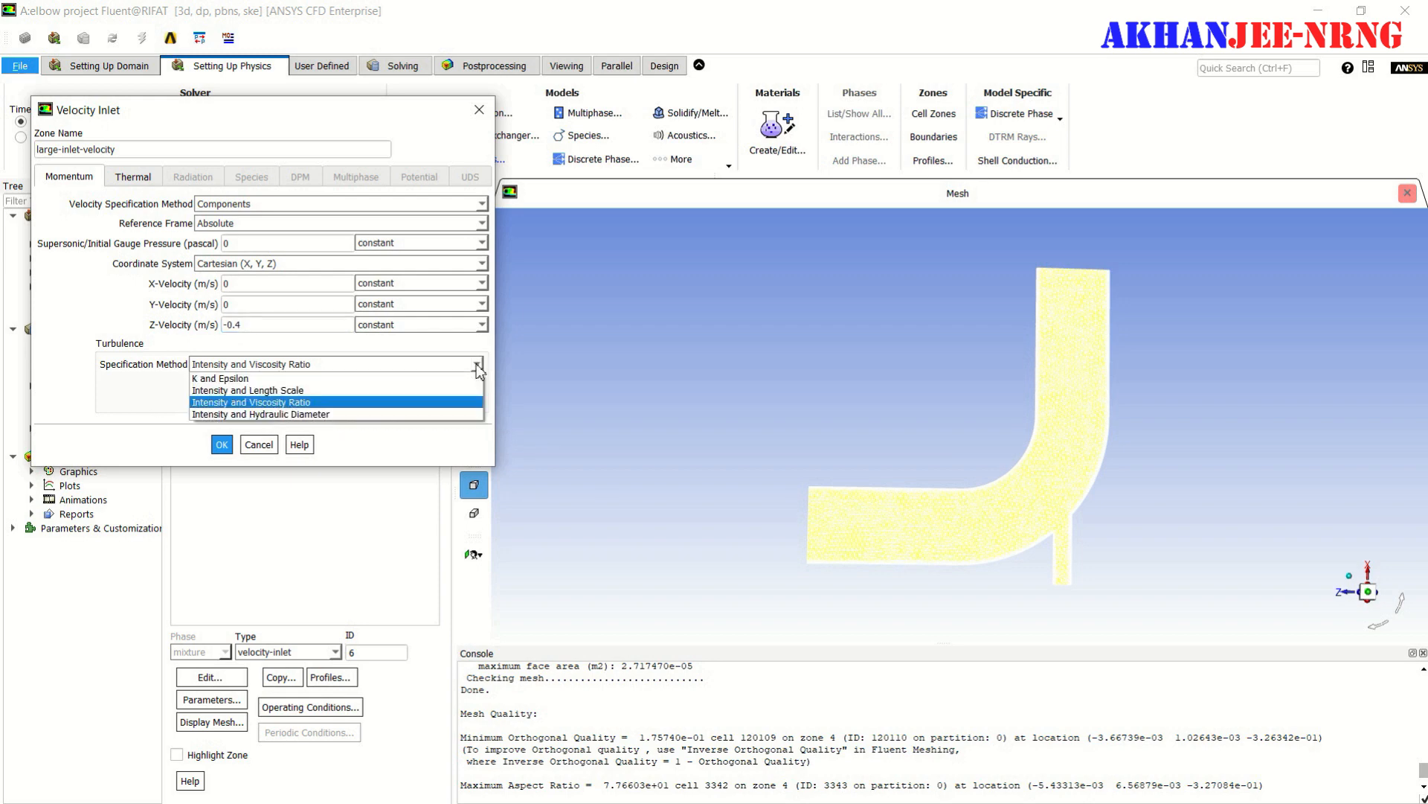
pyautogui.click(335, 414)
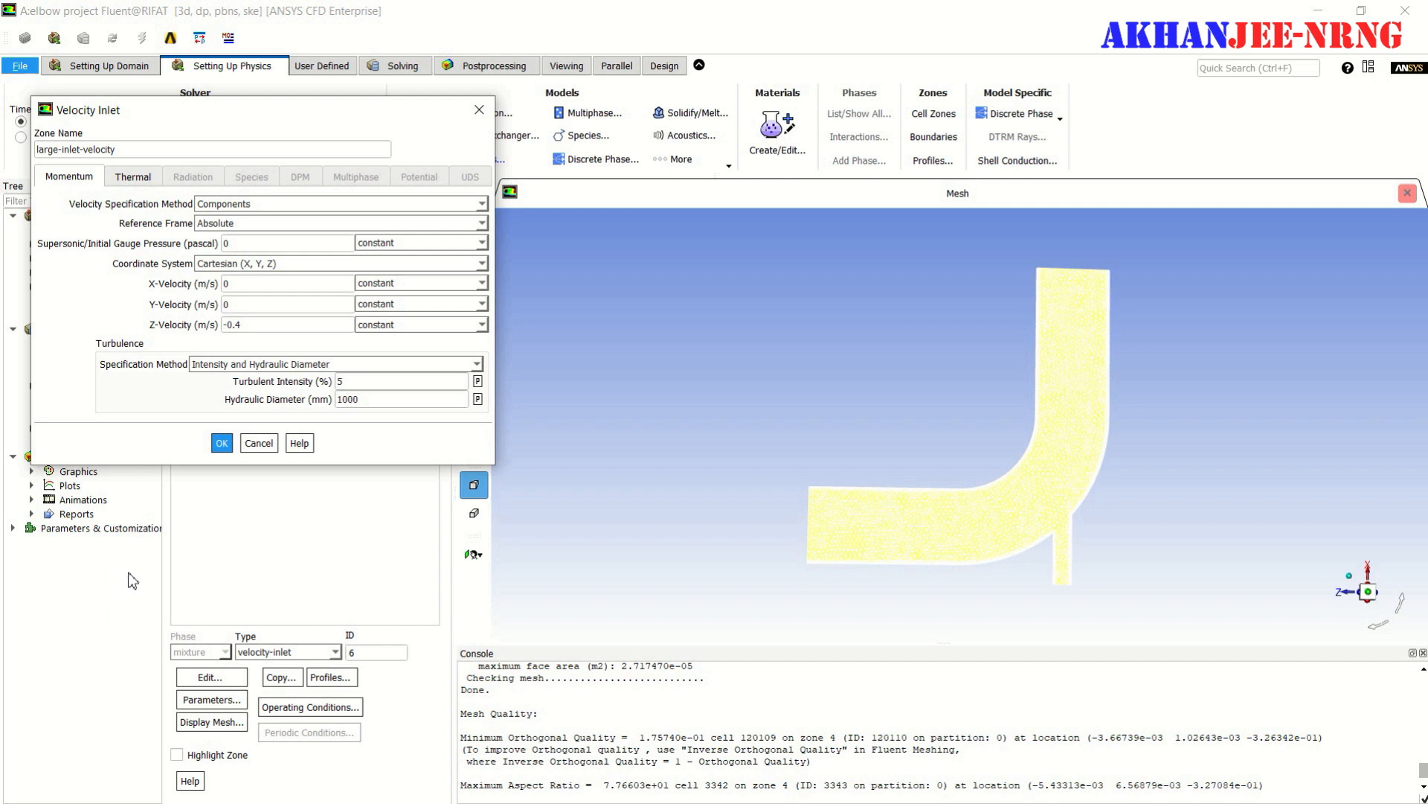
pyautogui.click(367, 400)
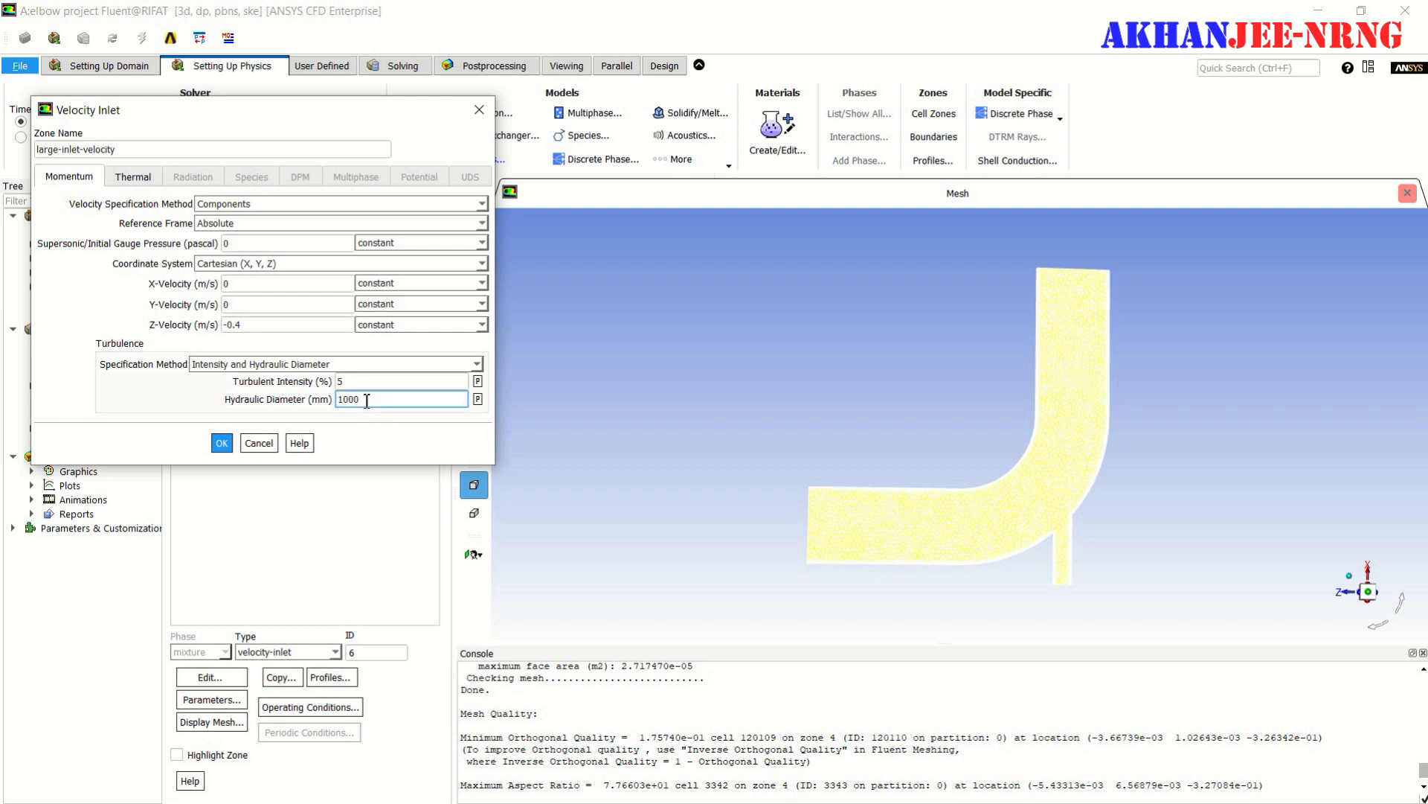
# - Enter a new constant temperature for the large inlet and apply its boundary settings
pyautogui.click(140, 177)
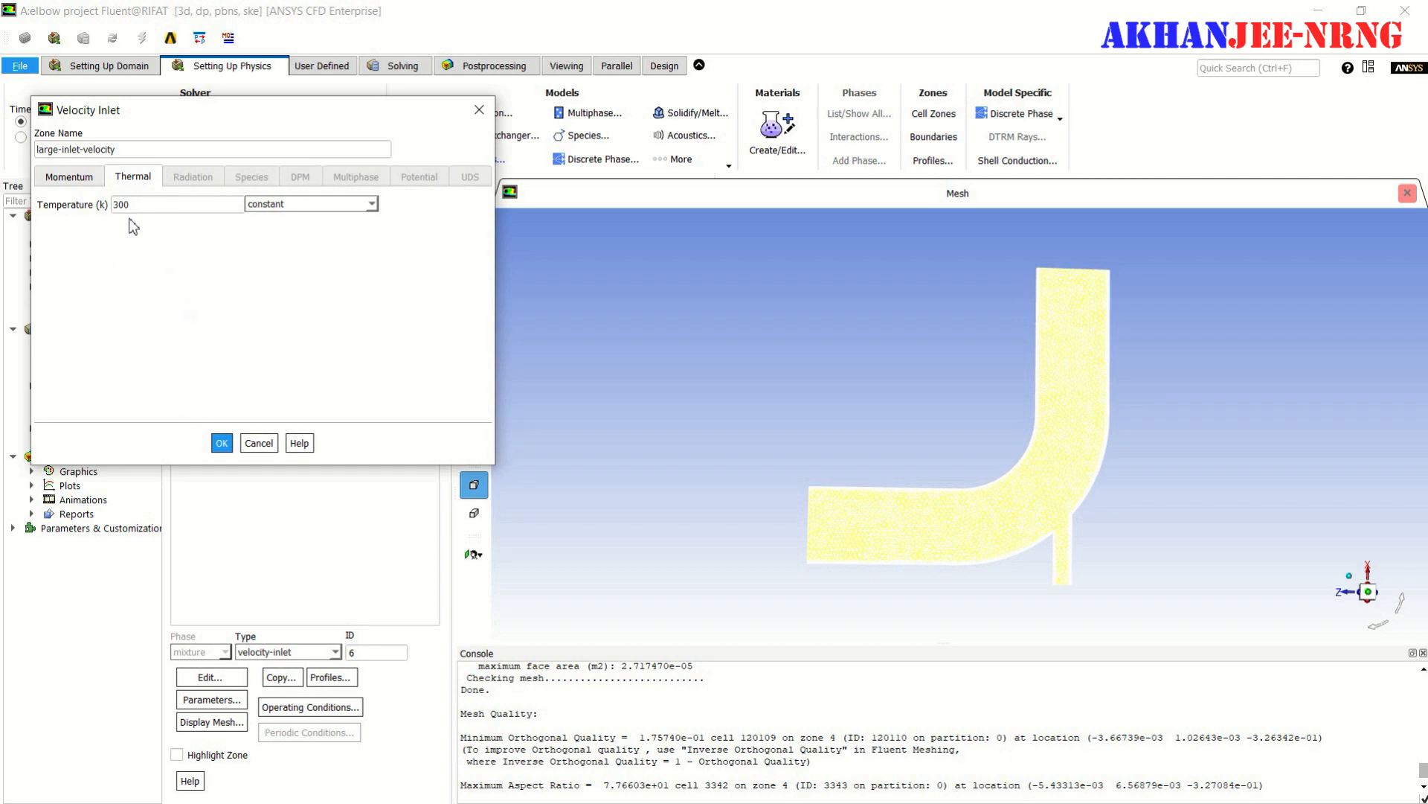
pyautogui.moveTo(149, 205); pyautogui.dragTo(116, 209)
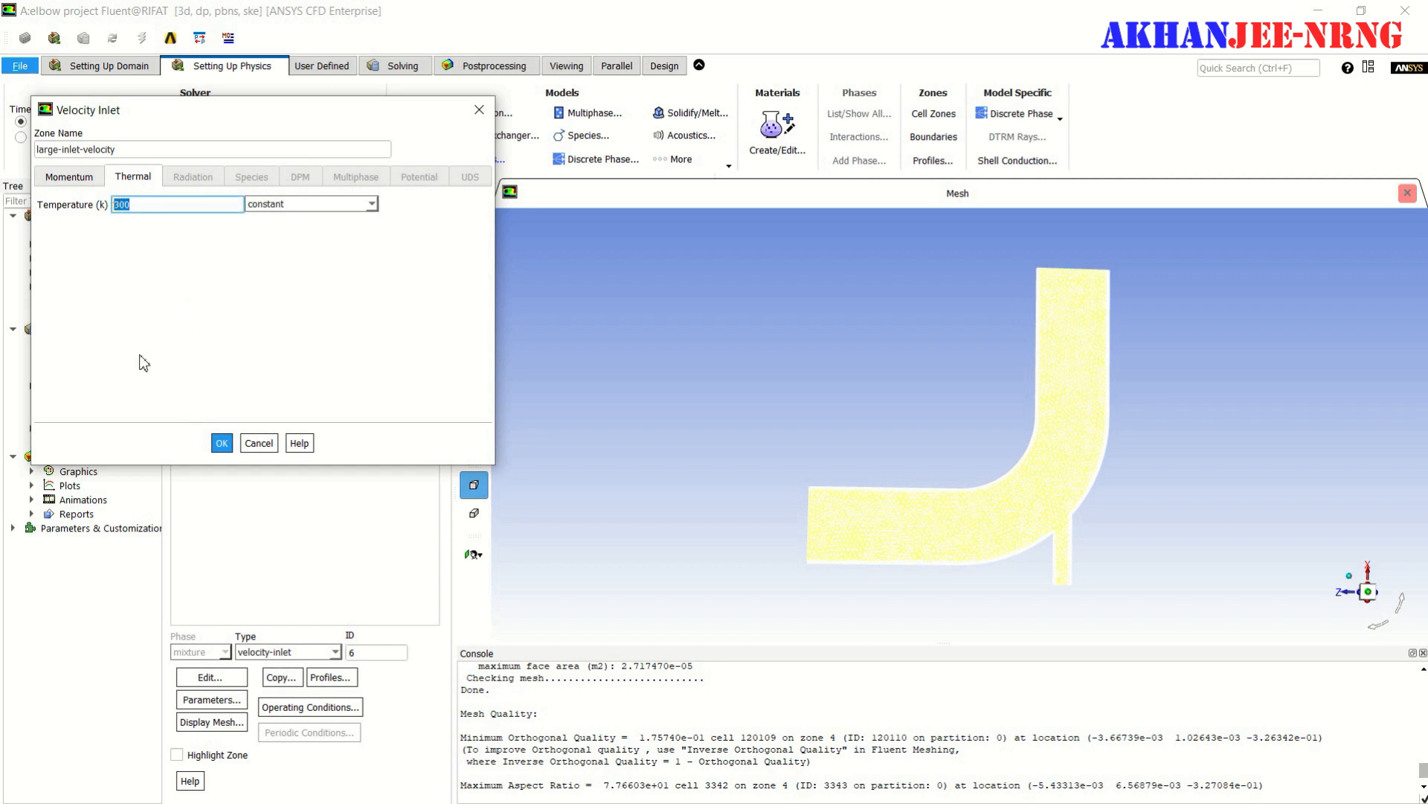
pyautogui.write('293.15')
pyautogui.click(227, 443)
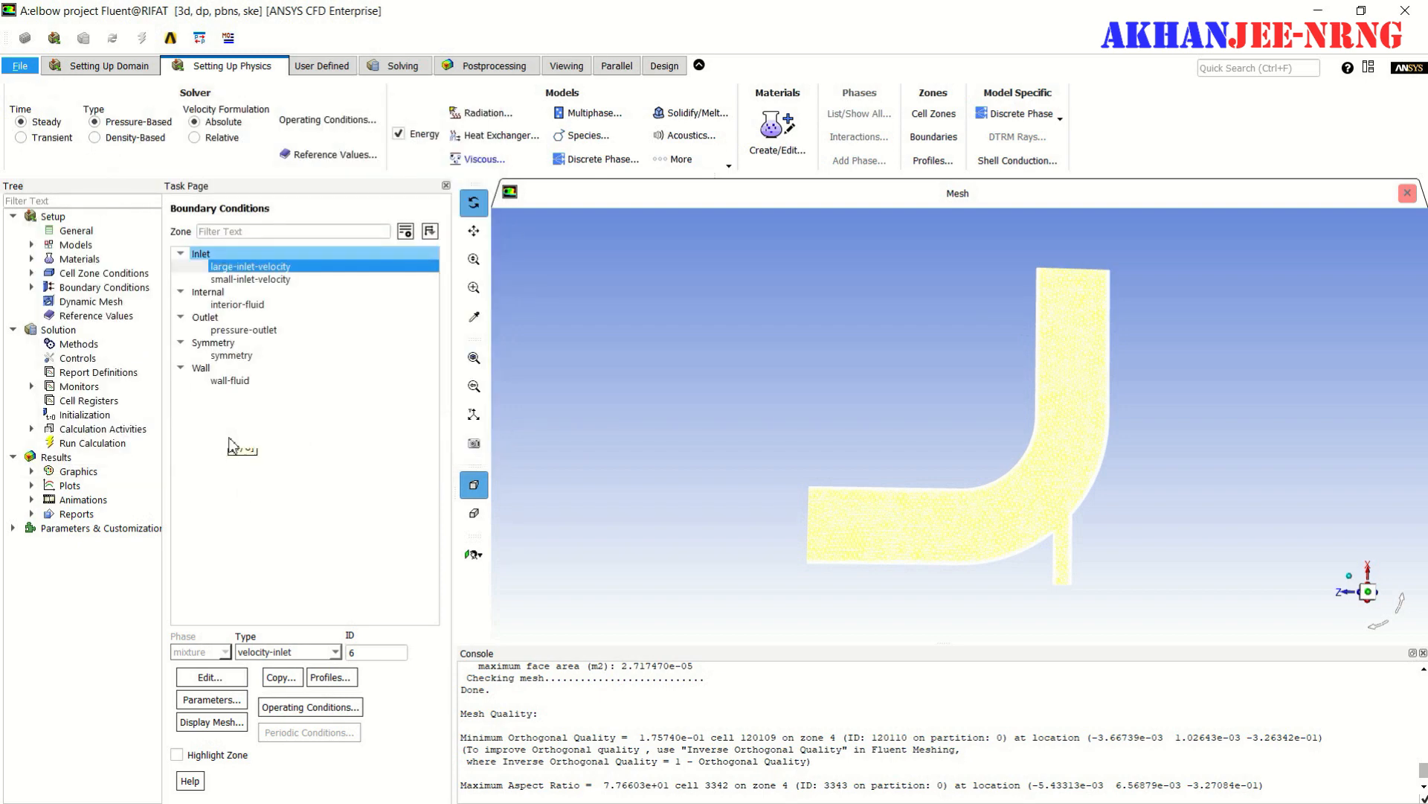
# - Edit the small-inlet-velocity boundary condition, specifying velocity by Components with an X-velocity of 1.2 m/s
pyautogui.click(286, 280)
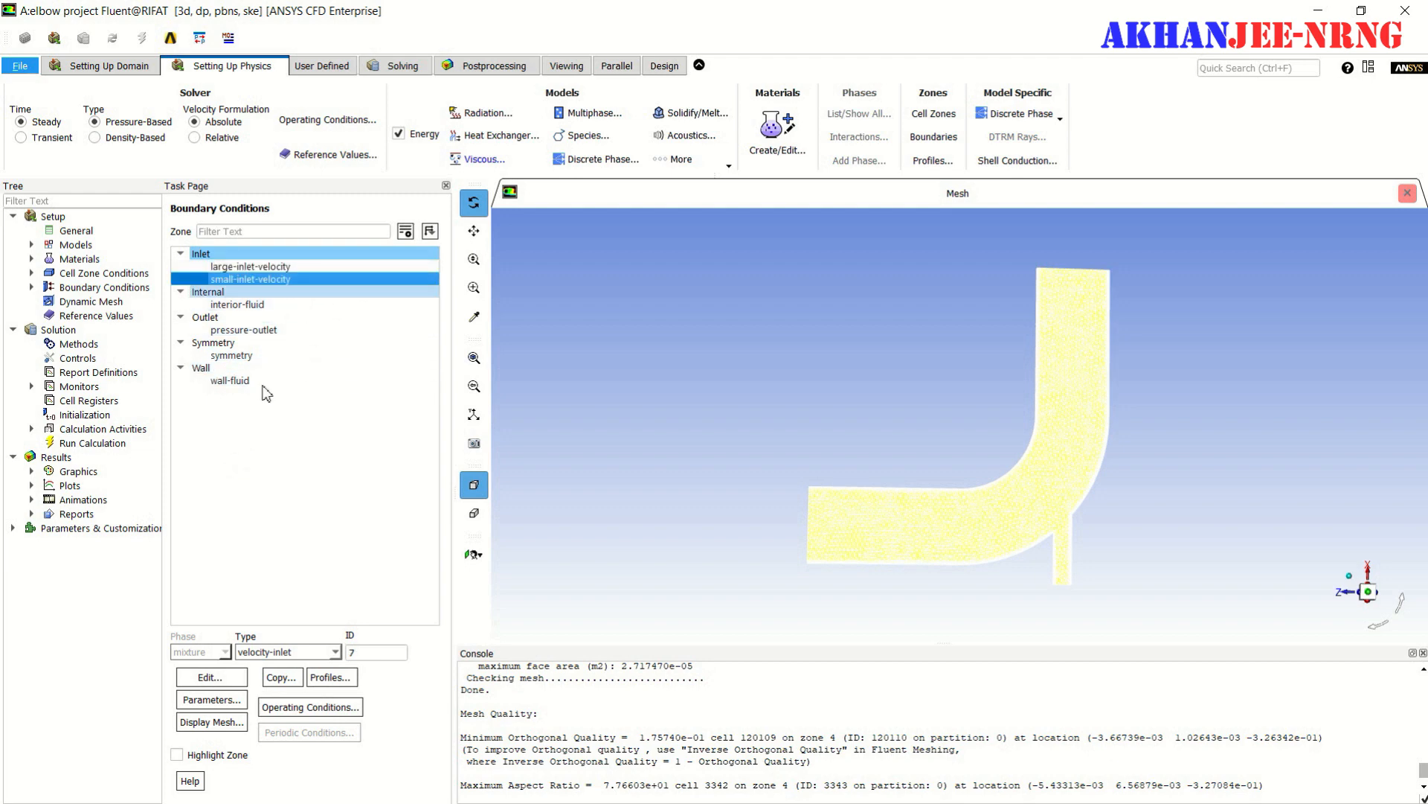
pyautogui.click(217, 678)
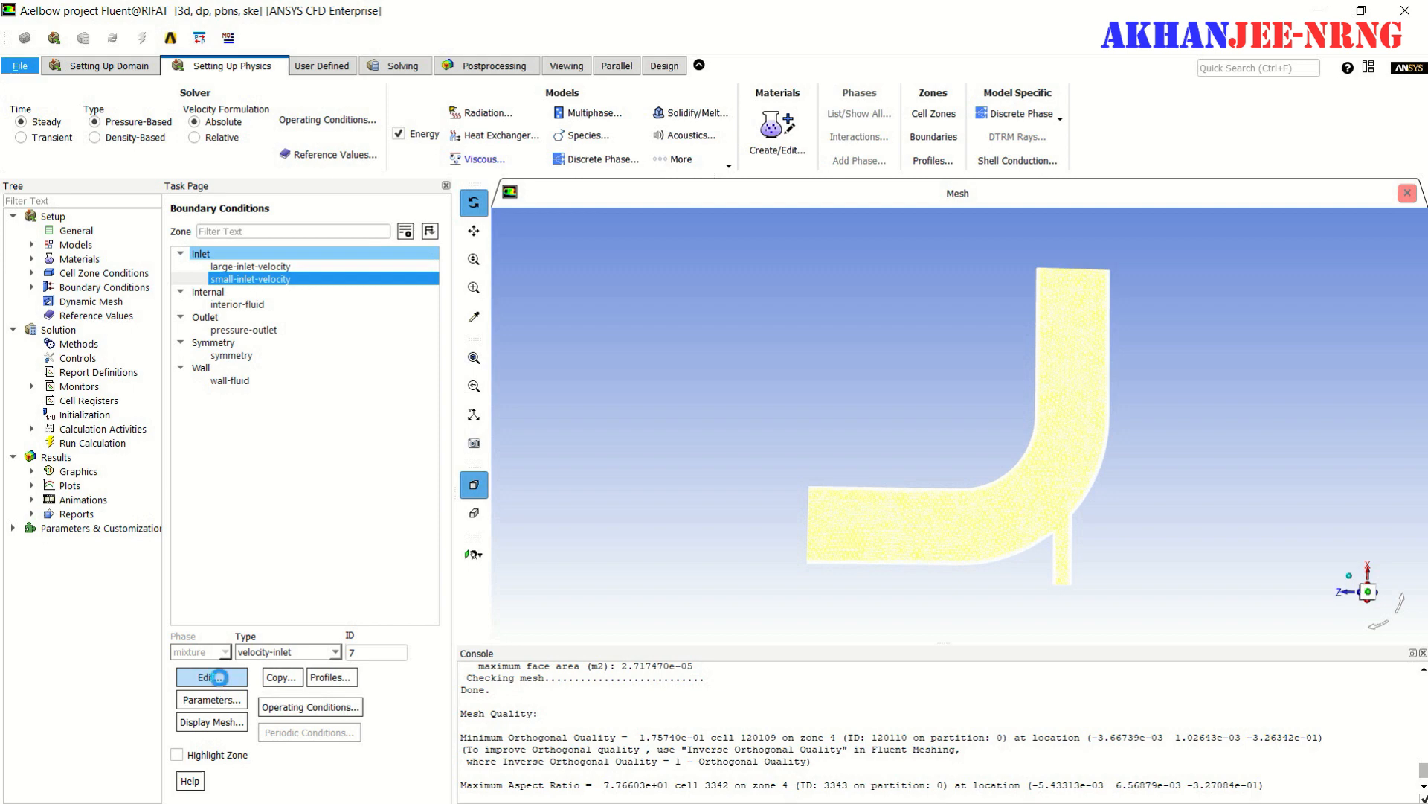
pyautogui.moveTo(848, 363); pyautogui.dragTo(648, 214)
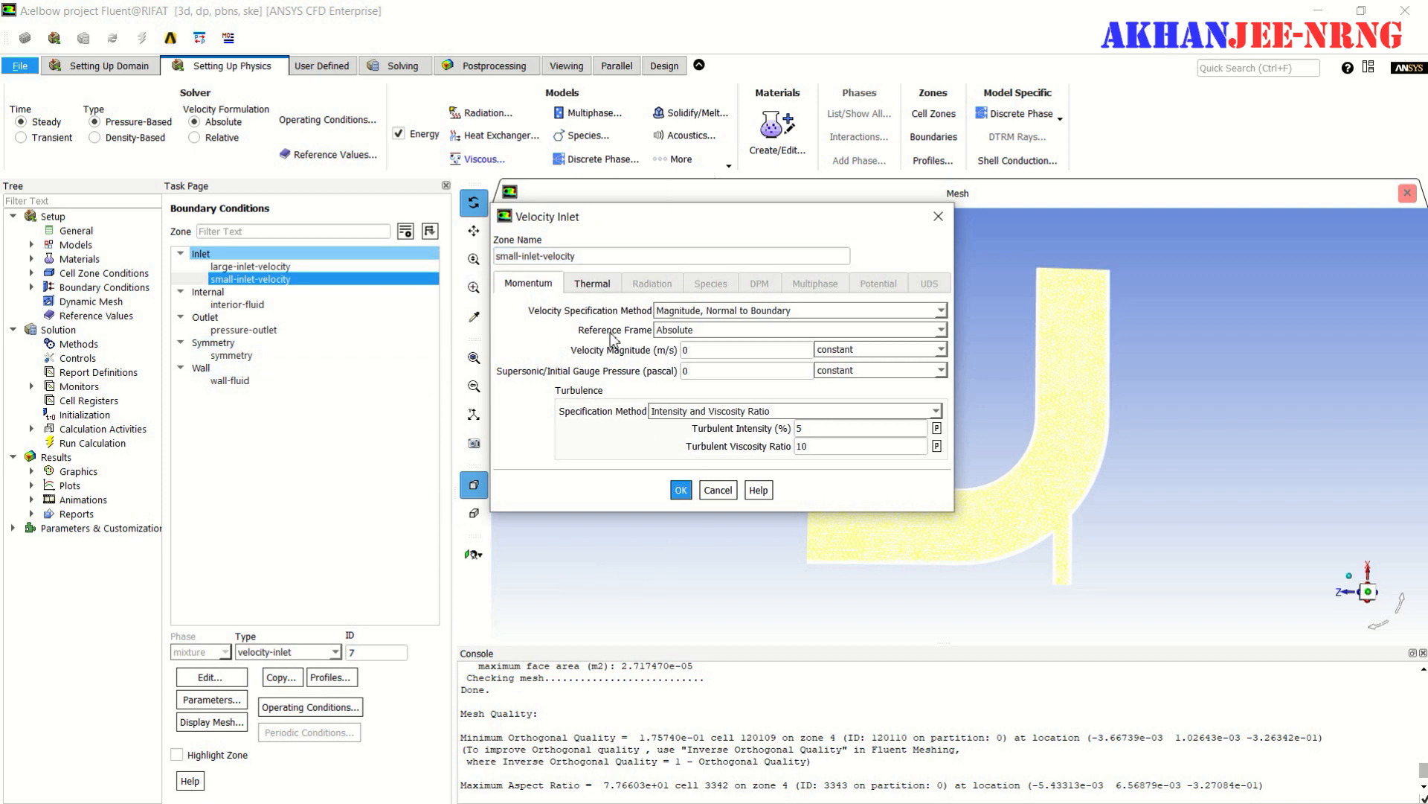
pyautogui.click(942, 311)
pyautogui.click(749, 336)
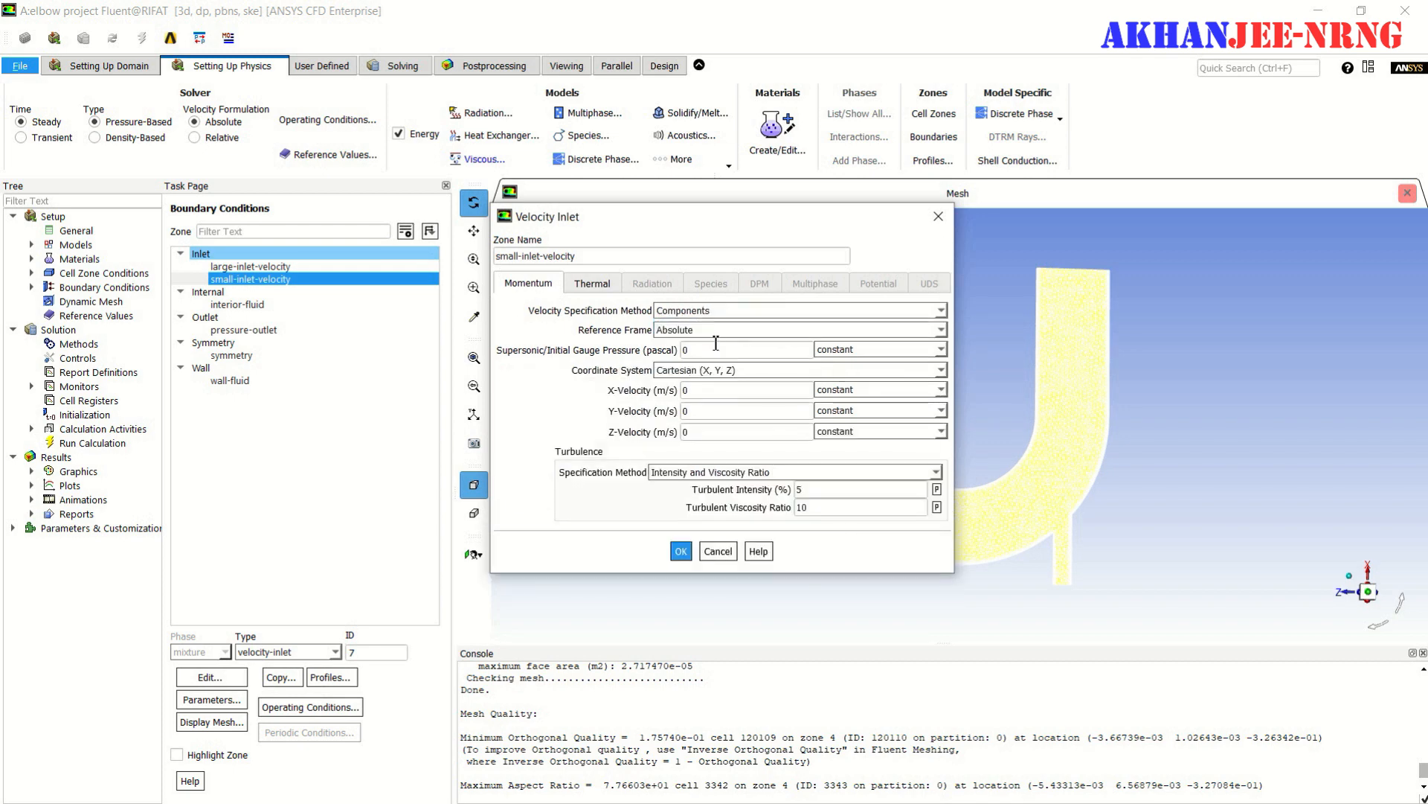
pyautogui.click(696, 391)
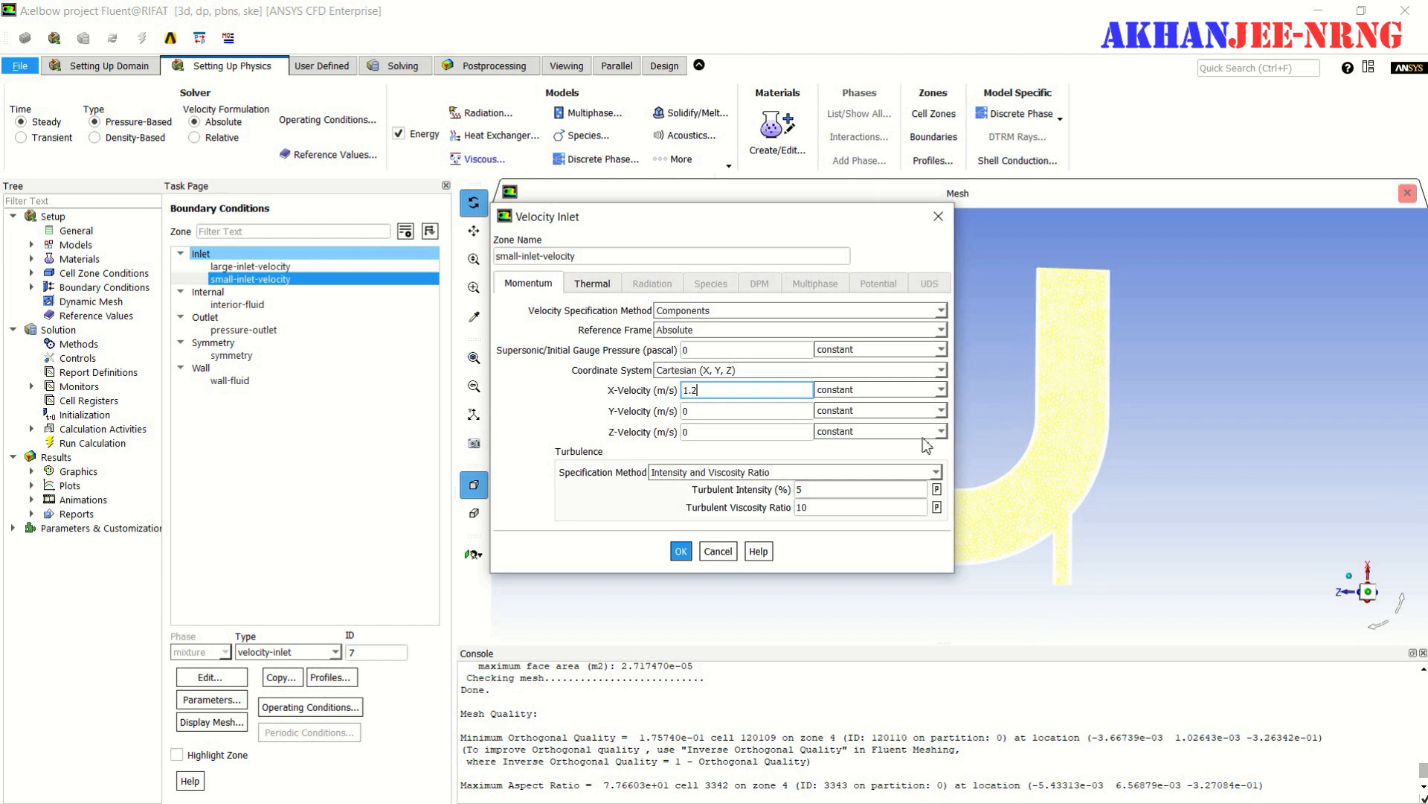
# - Specify the small inlet's turbulence by Intensity and Hydraulic Diameter and enter a new hydraulic diameter
pyautogui.click(935, 473)
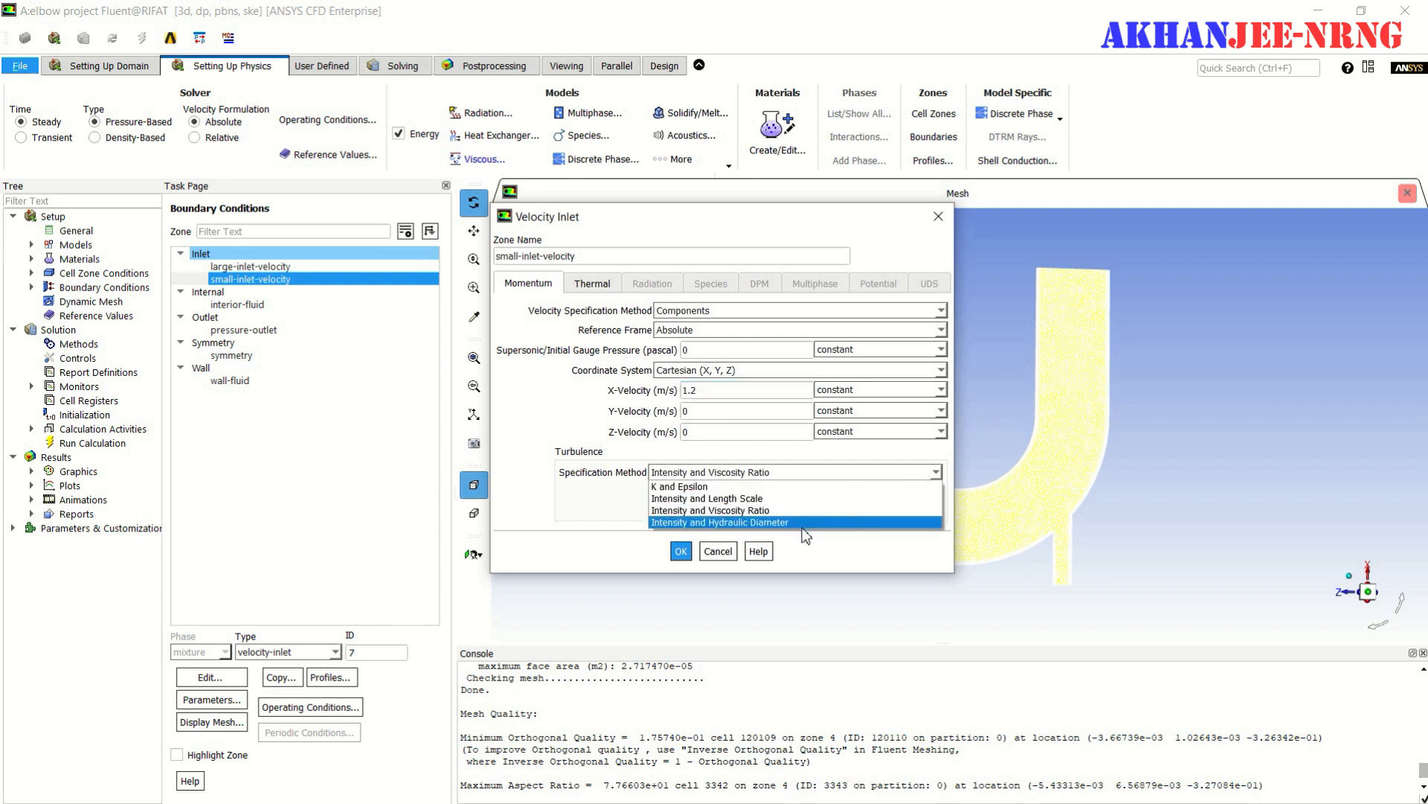
pyautogui.click(803, 522)
pyautogui.moveTo(825, 507); pyautogui.dragTo(789, 512)
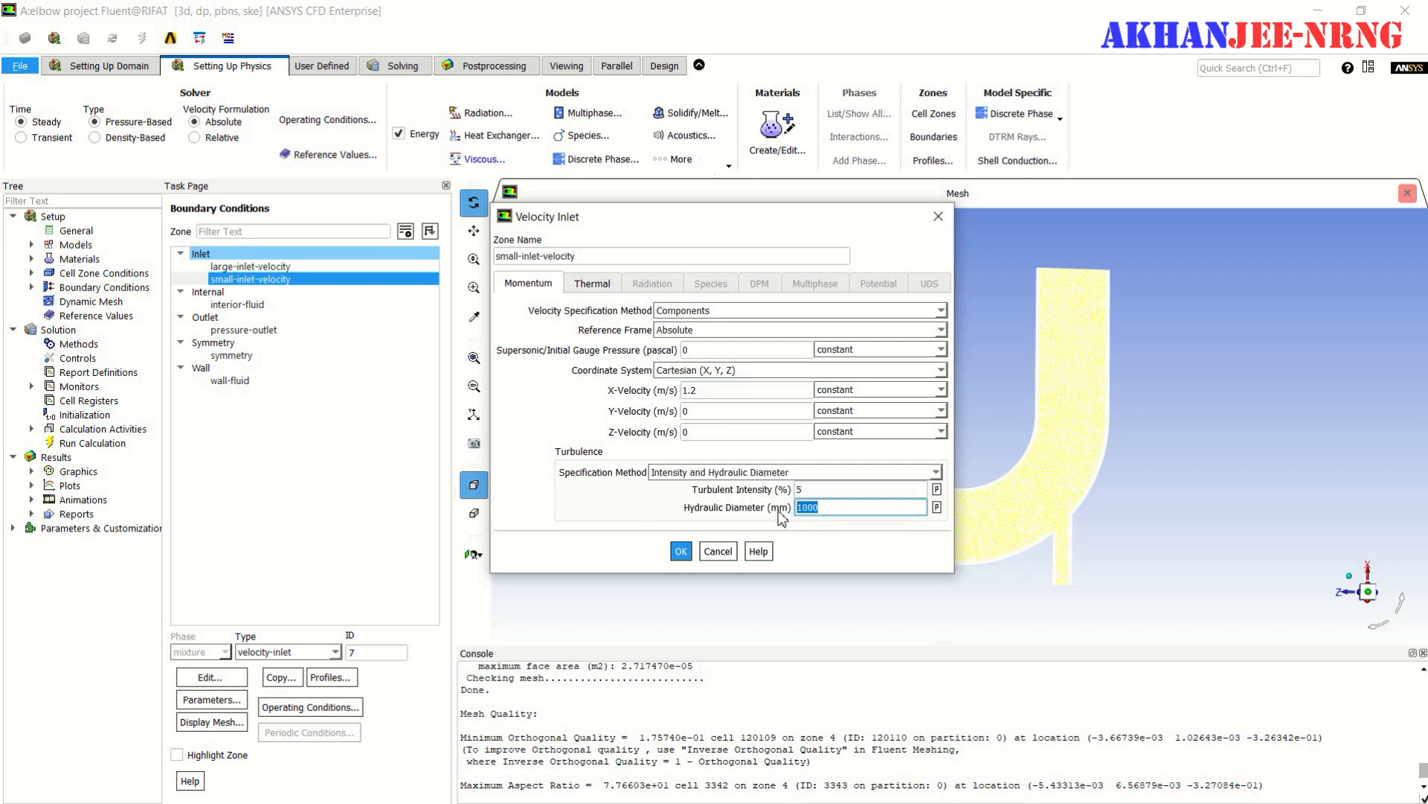
pyautogui.write('25')
# - Set the small inlet's temperature to 313.15 K and apply its boundary settings
pyautogui.click(592, 284)
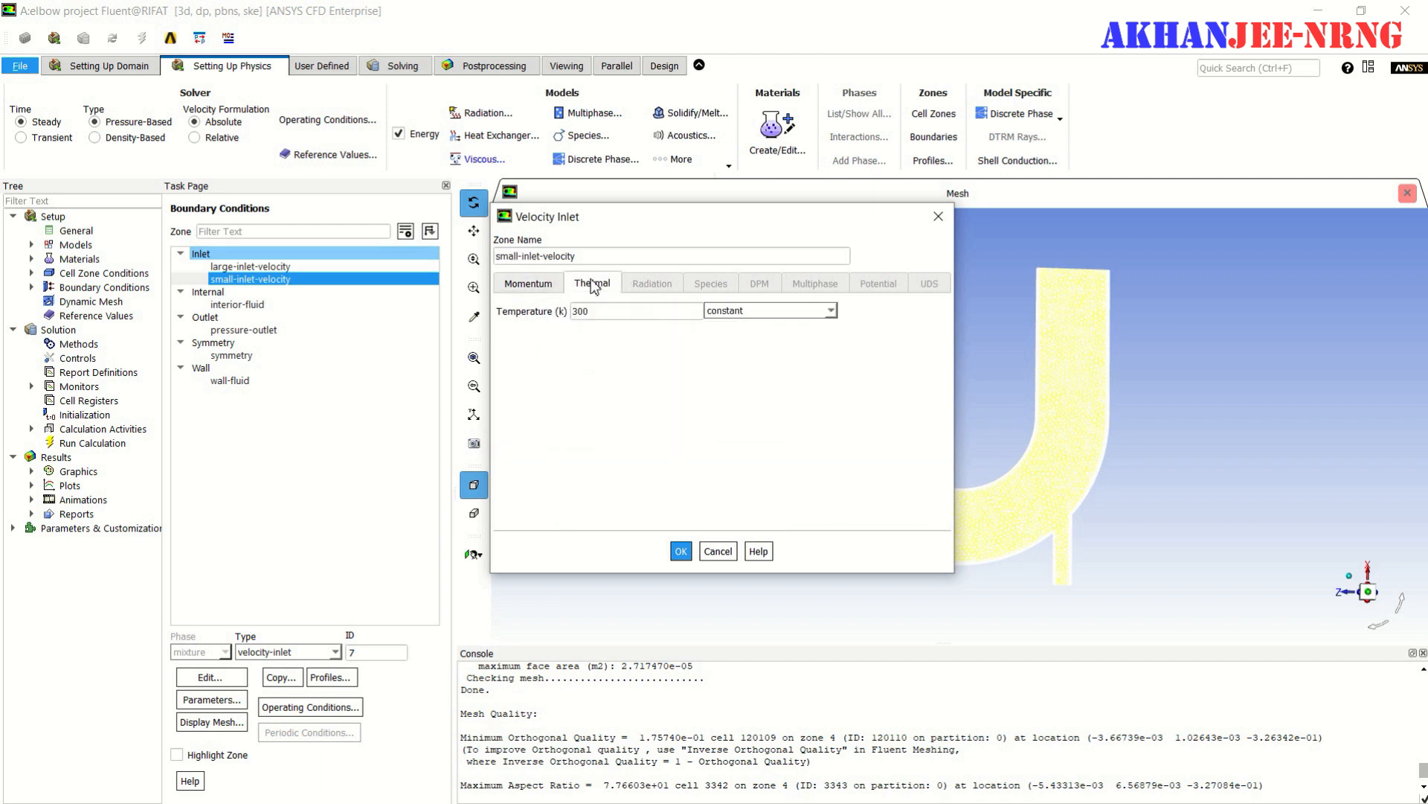
pyautogui.moveTo(602, 309); pyautogui.dragTo(551, 320)
pyautogui.write('313.15')
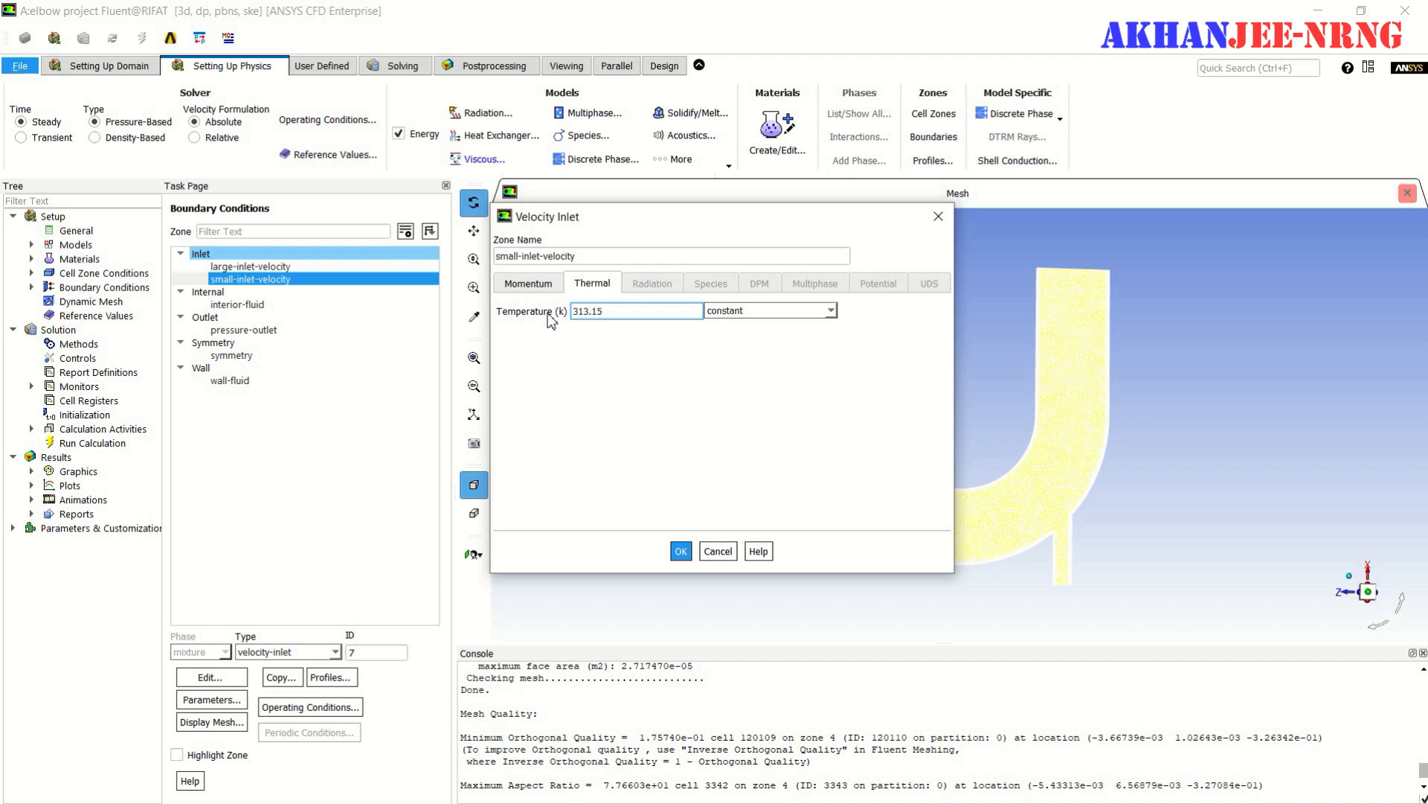
pyautogui.click(682, 551)
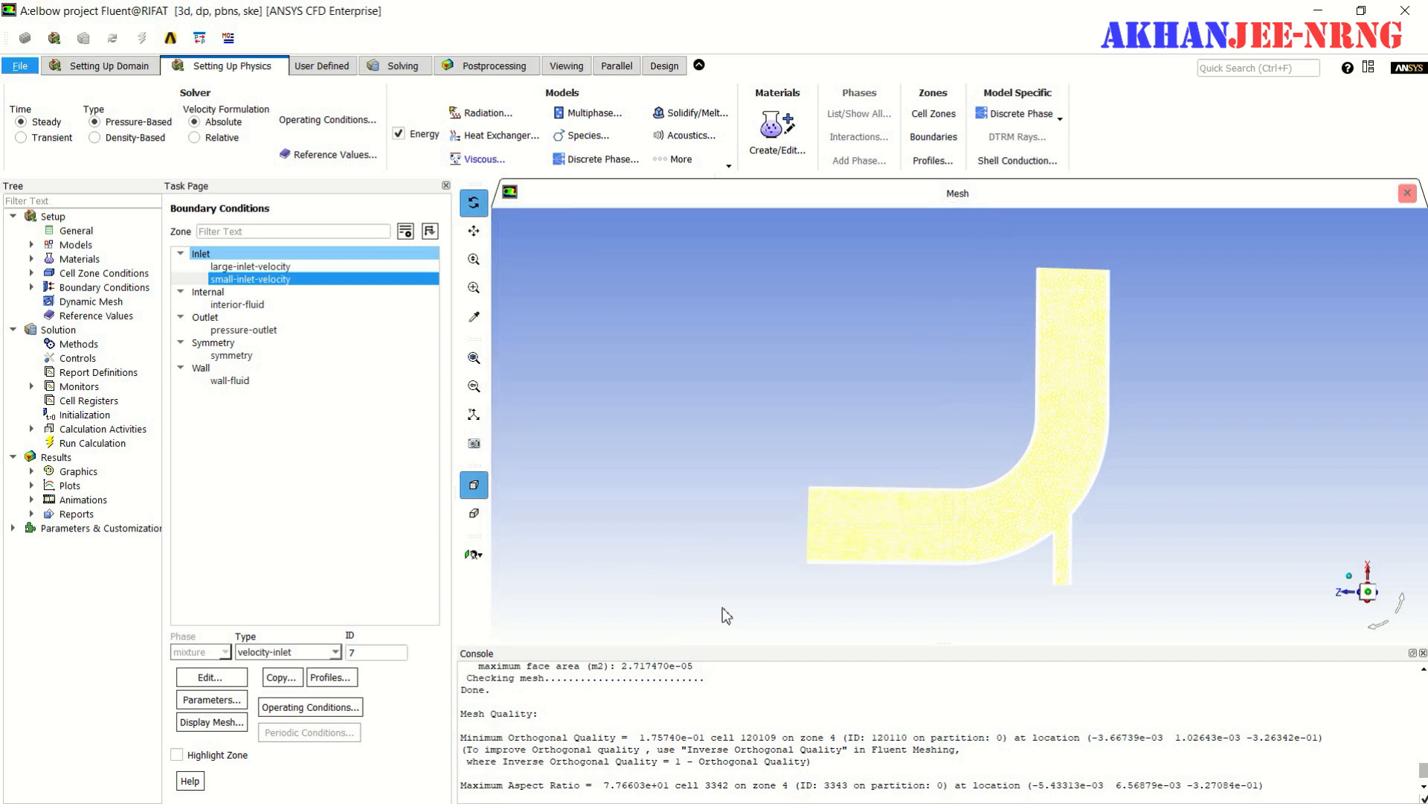
# - Set the solution's gradient discretization to Green-Gauss Node Based and accept the residual monitor settings
pyautogui.click(401, 66)
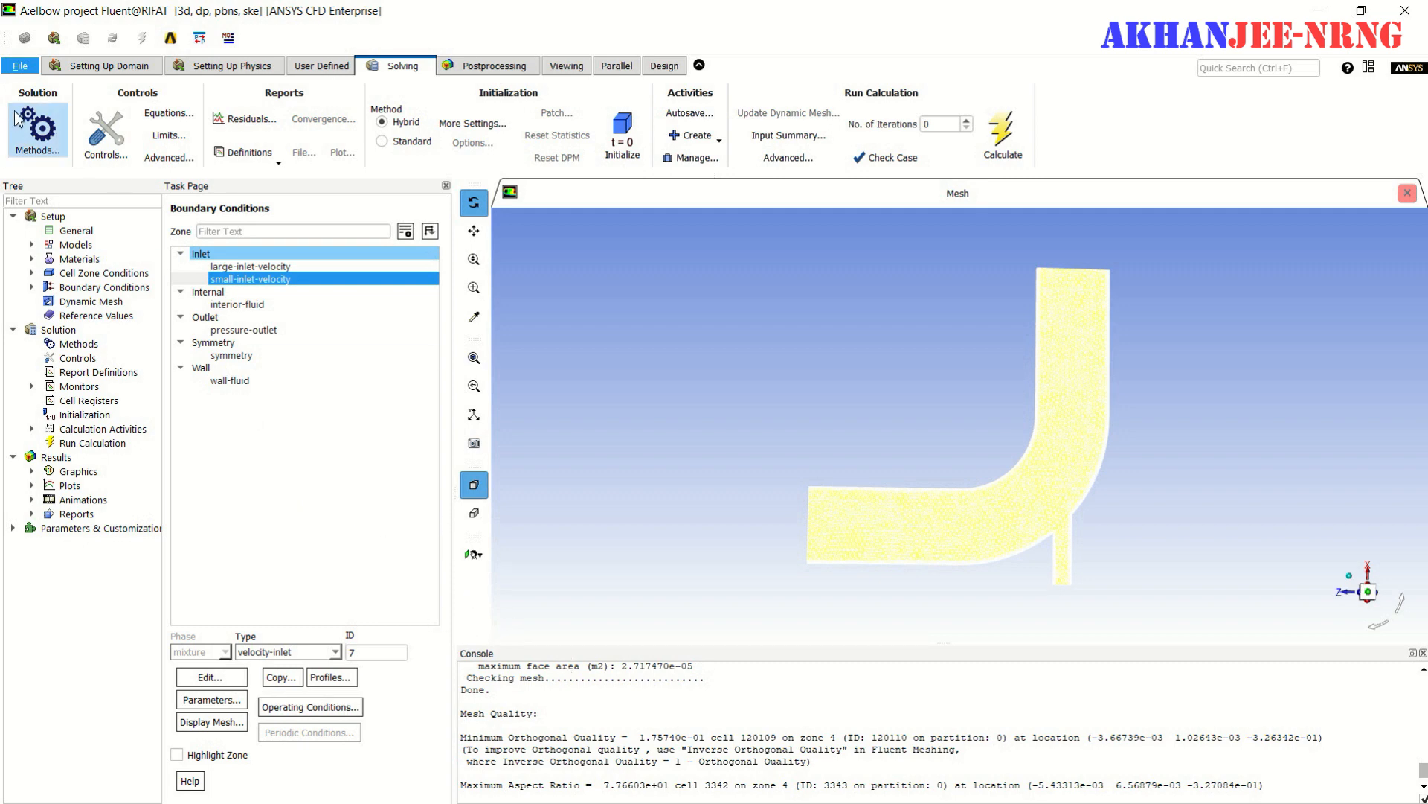
pyautogui.click(44, 129)
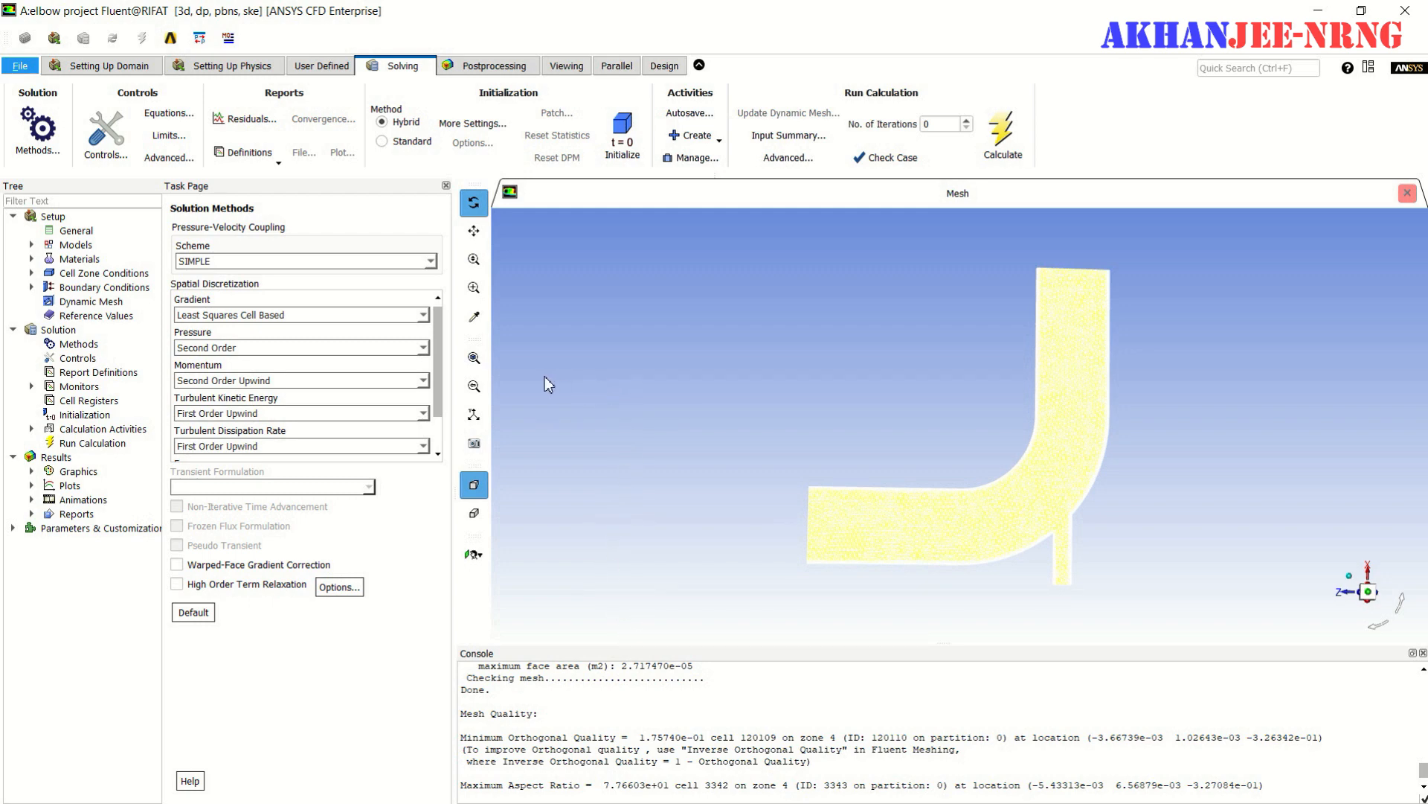
pyautogui.click(424, 315)
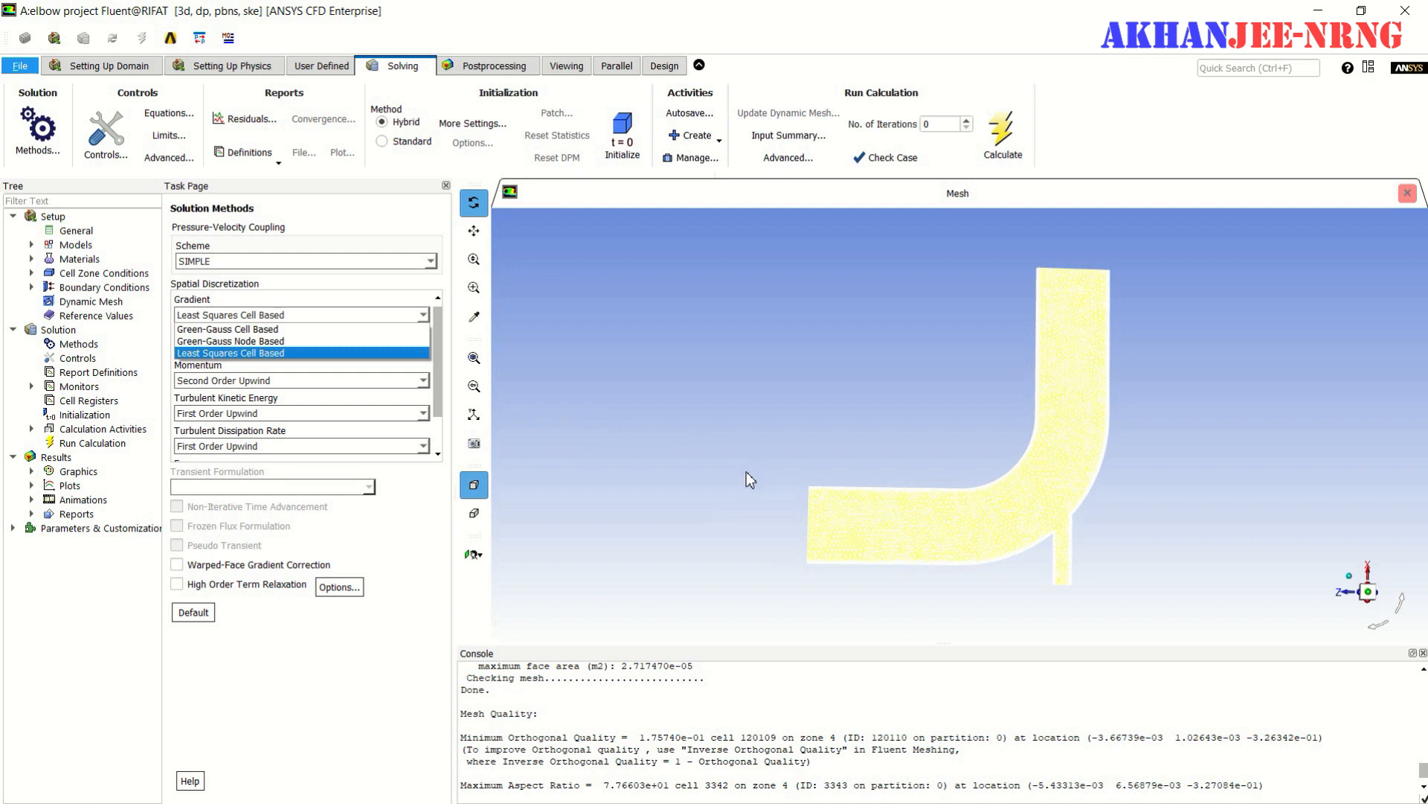
pyautogui.click(281, 344)
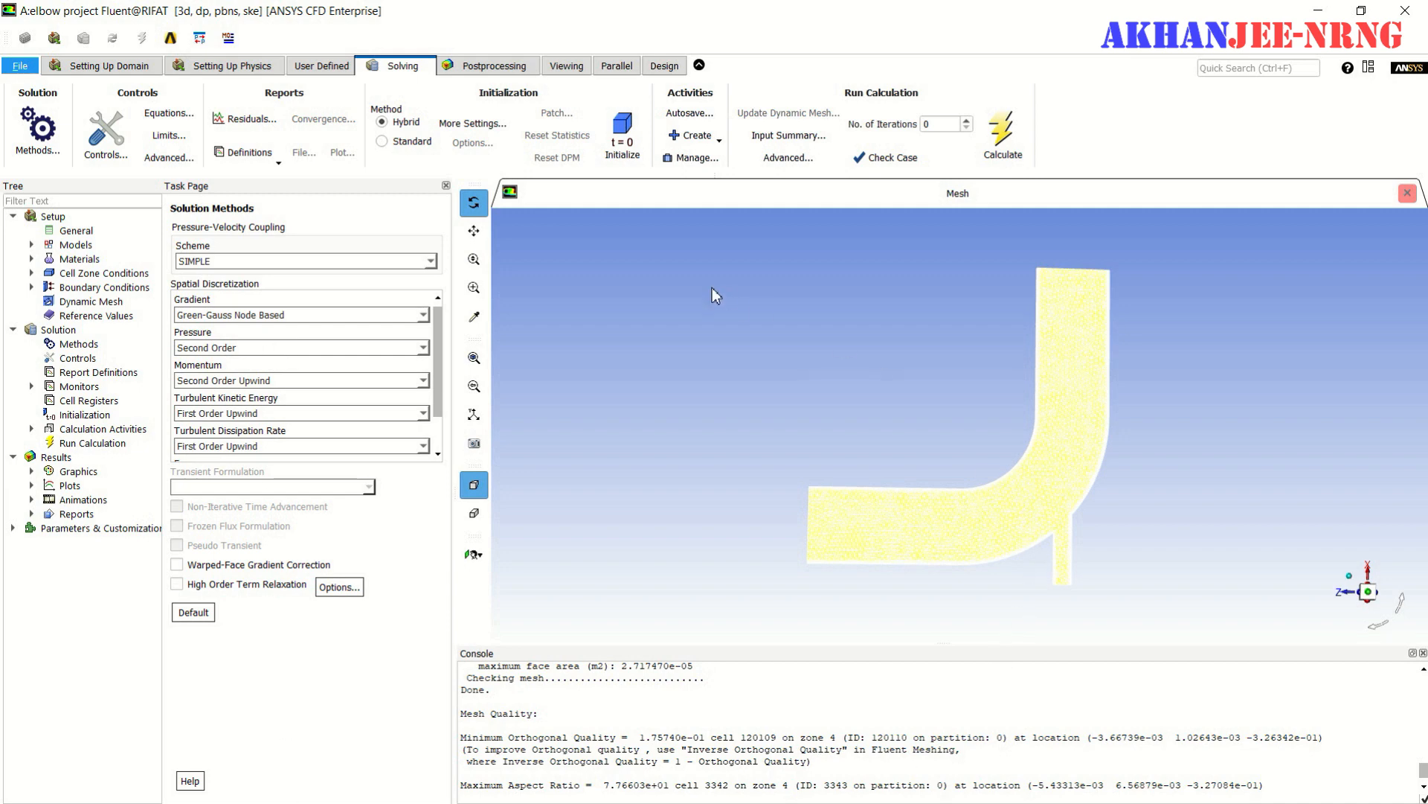
pyautogui.click(251, 123)
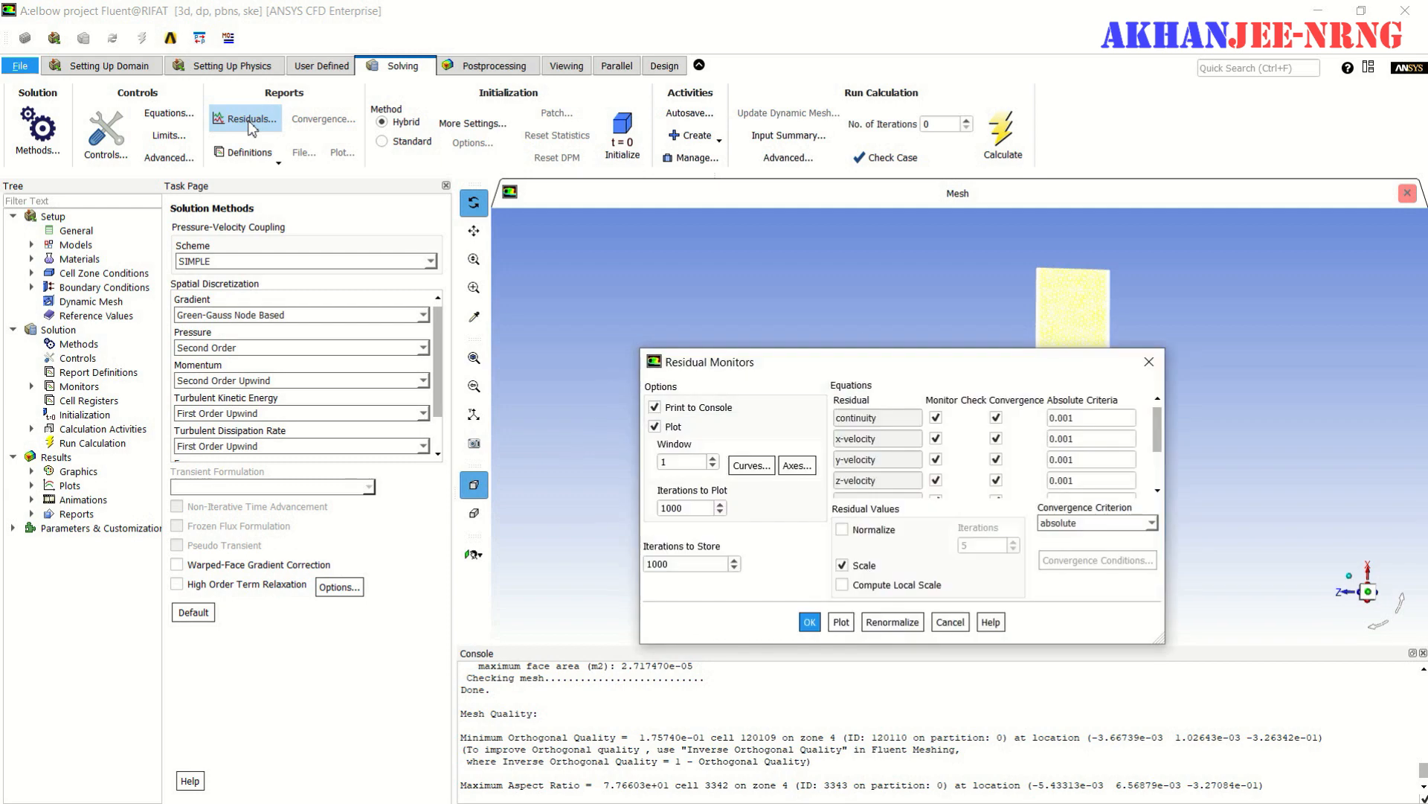
pyautogui.click(809, 624)
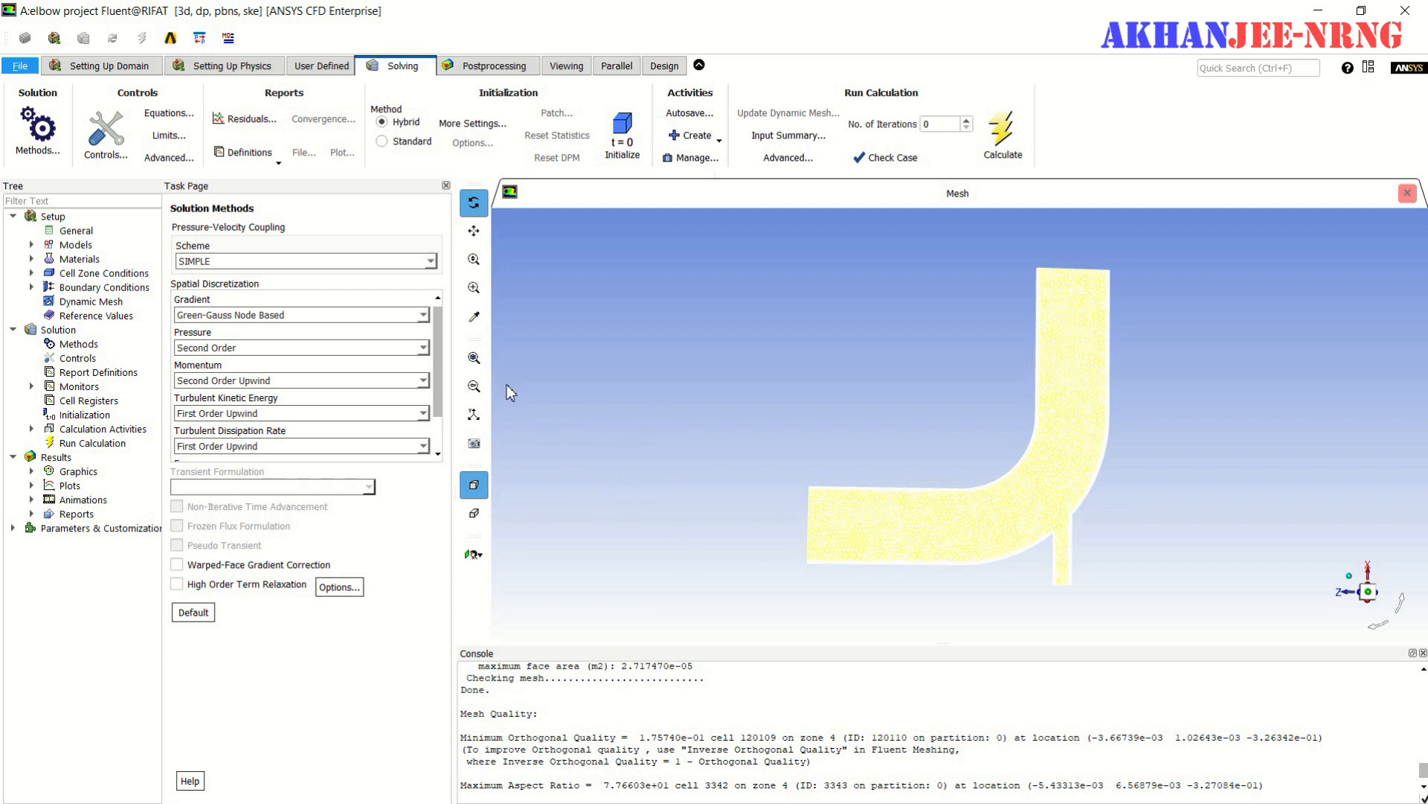
# - Start a Facet Maximum surface report definition that creates a report file and report plot at a frequency of 3
pyautogui.click(279, 163)
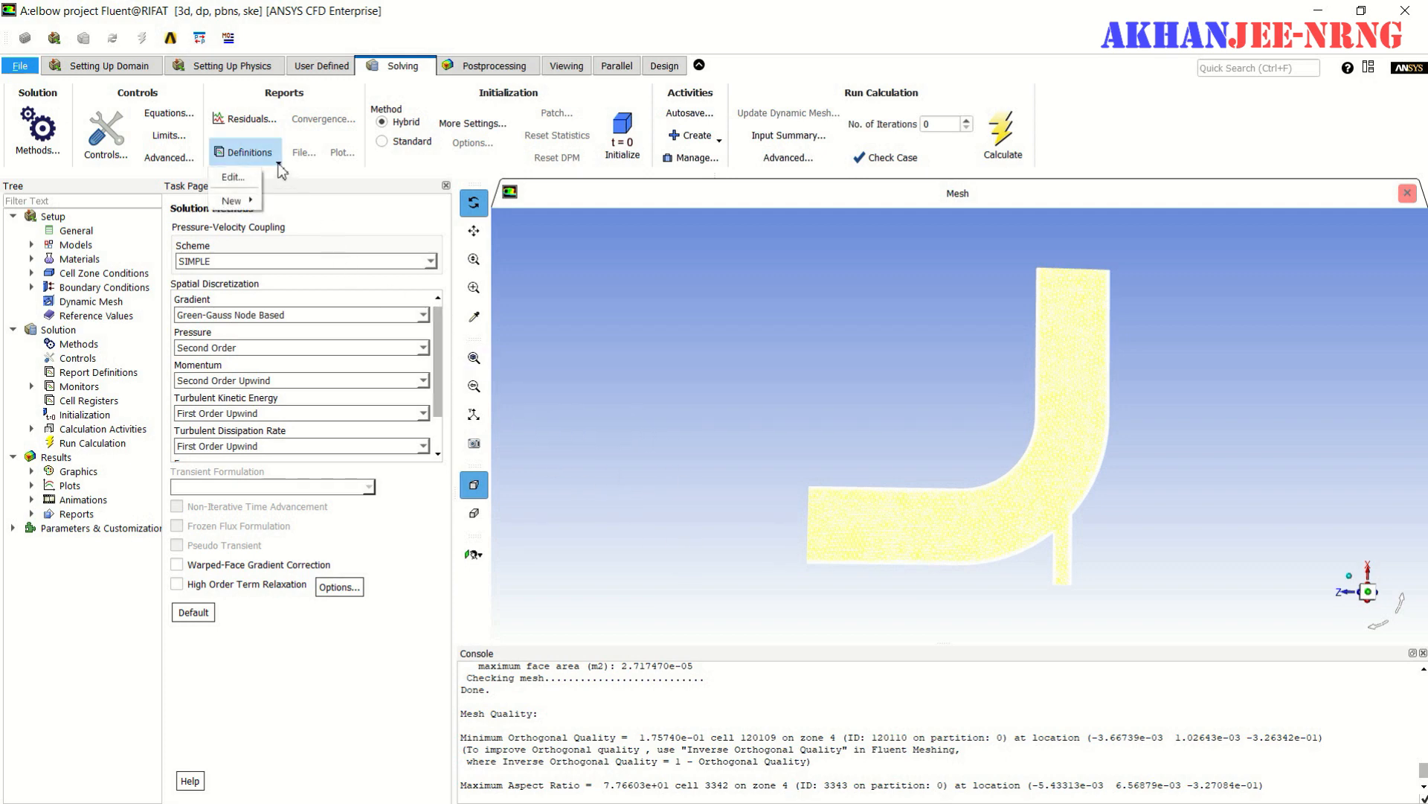
pyautogui.moveTo(255, 201)
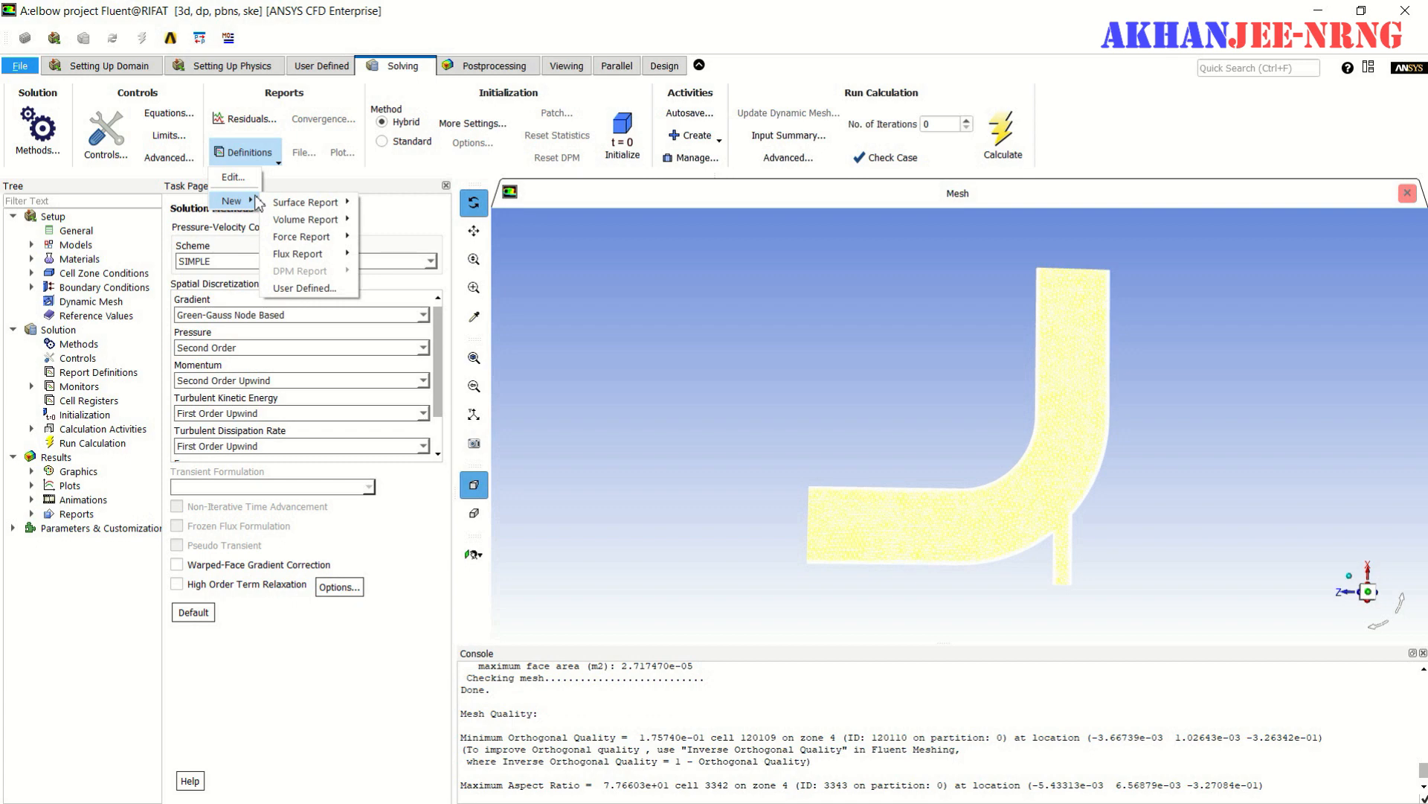
pyautogui.moveTo(305, 203)
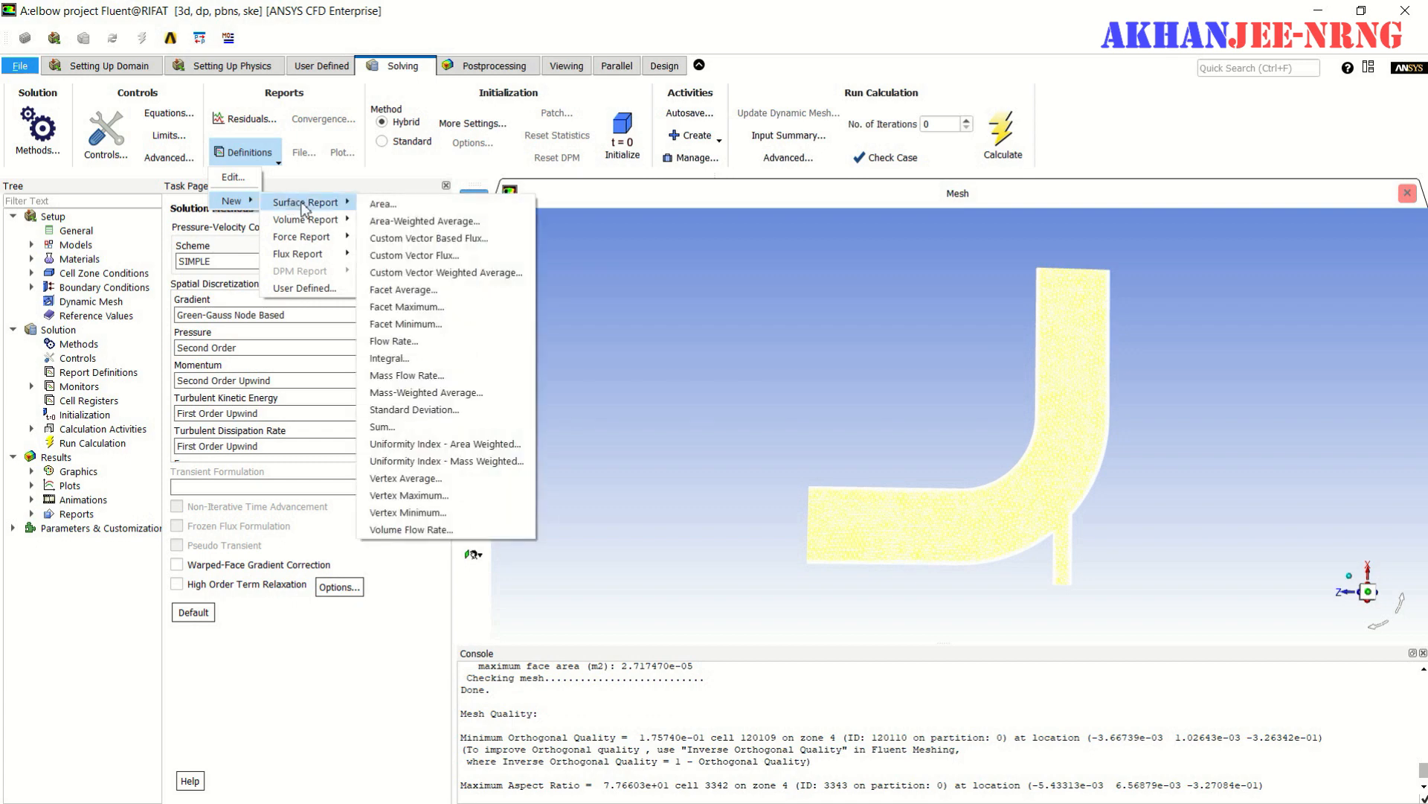
pyautogui.click(433, 309)
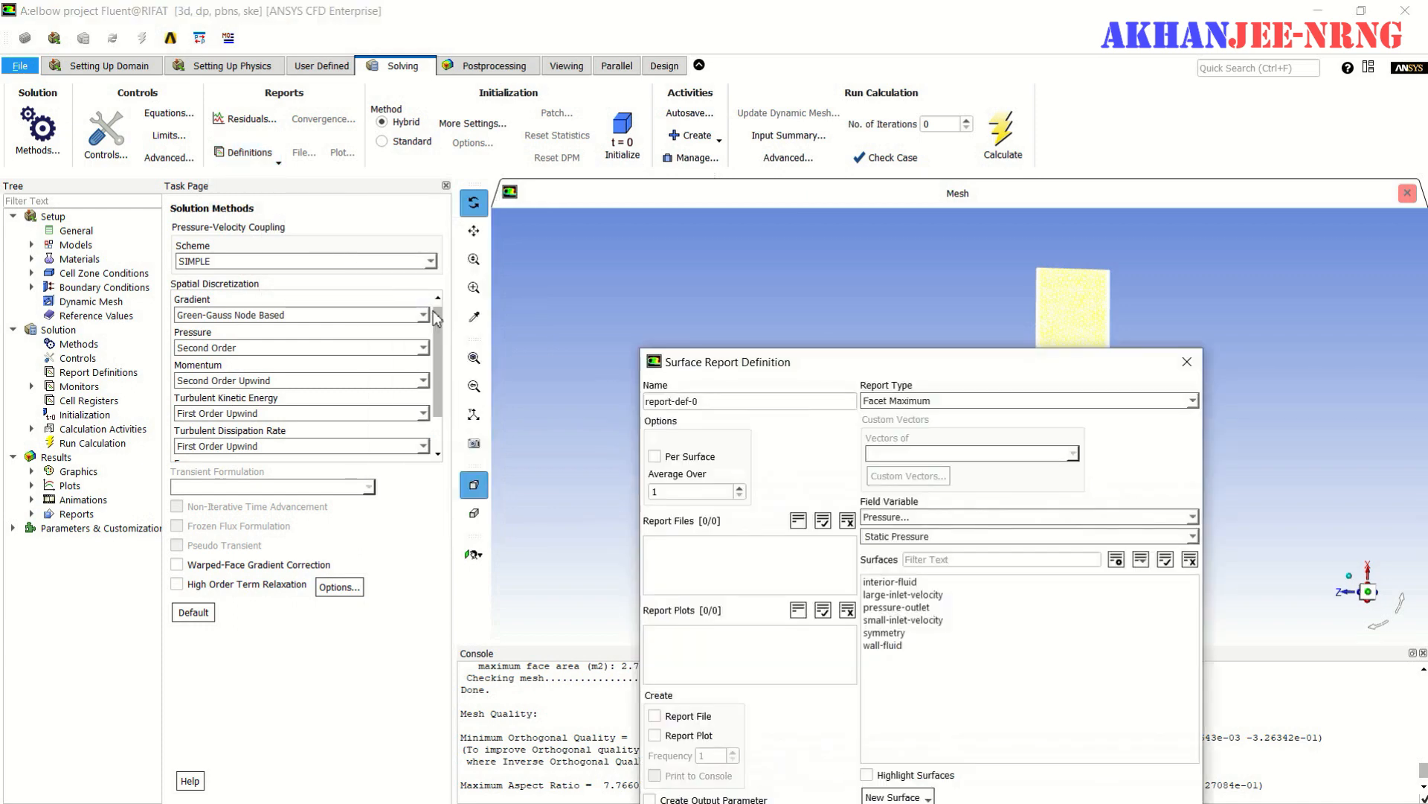
pyautogui.moveTo(825, 369); pyautogui.dragTo(721, 200)
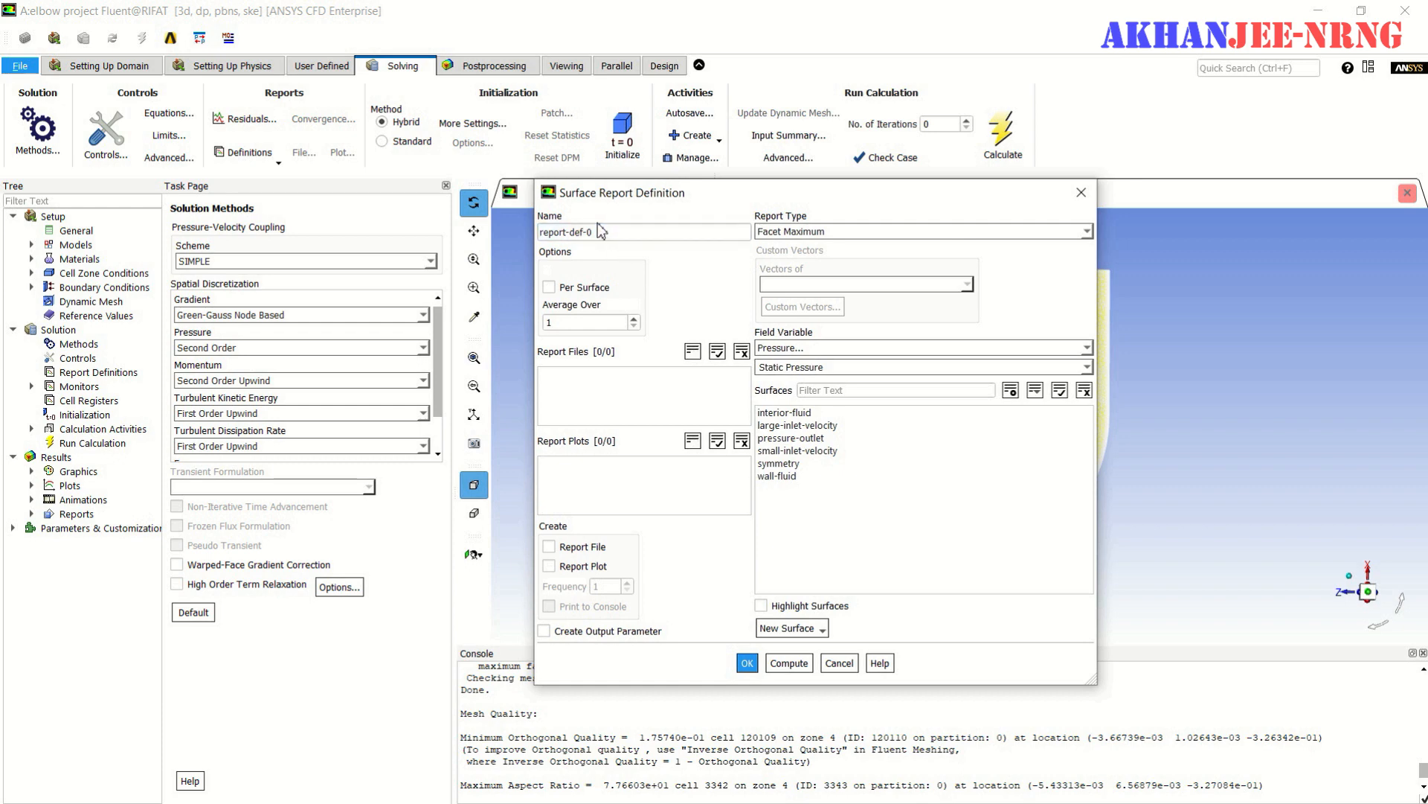
pyautogui.click(549, 546)
pyautogui.click(550, 565)
pyautogui.doubleClick(608, 587)
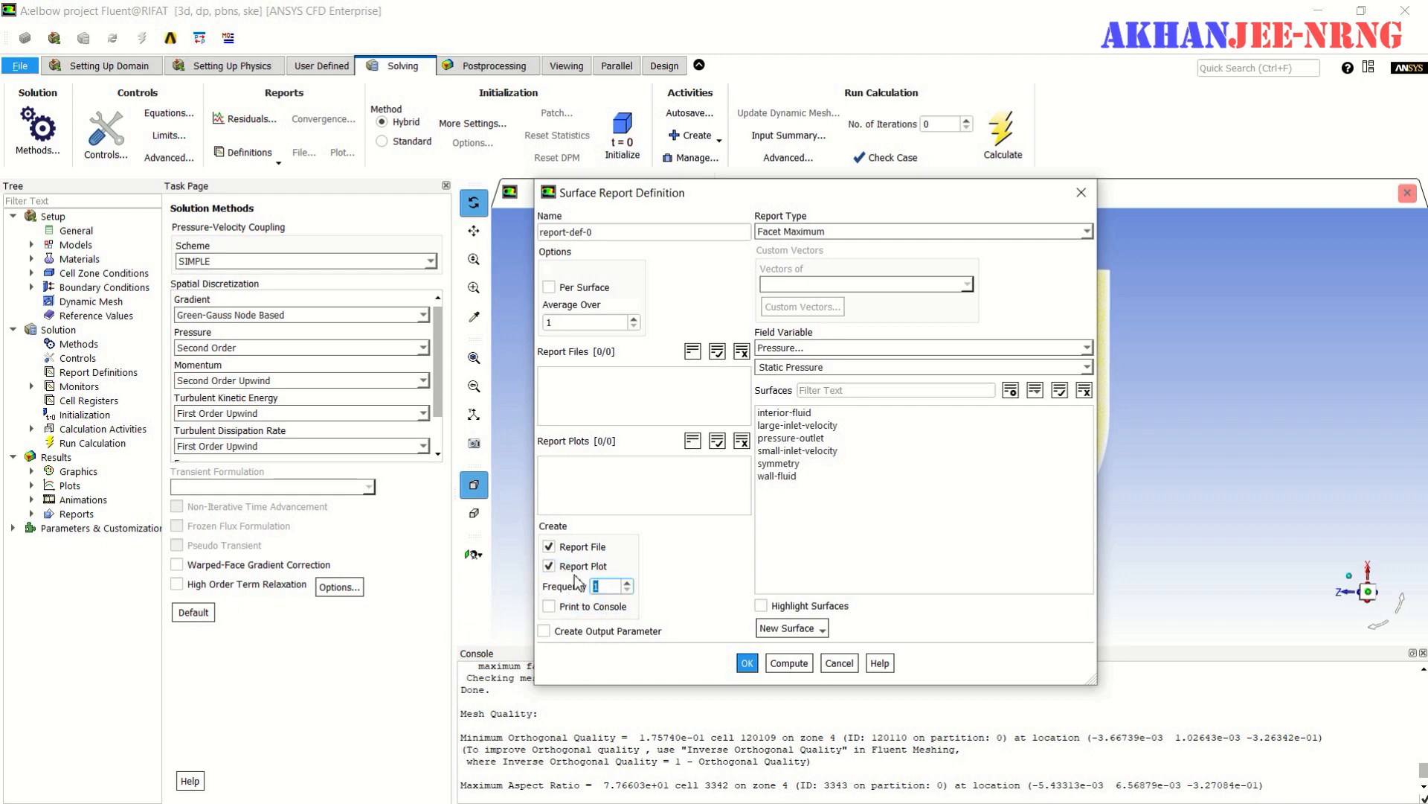
pyautogui.write('3')
# - Set the report's field variable to static temperature on the pressure-outlet surface and save the definition
pyautogui.click(930, 352)
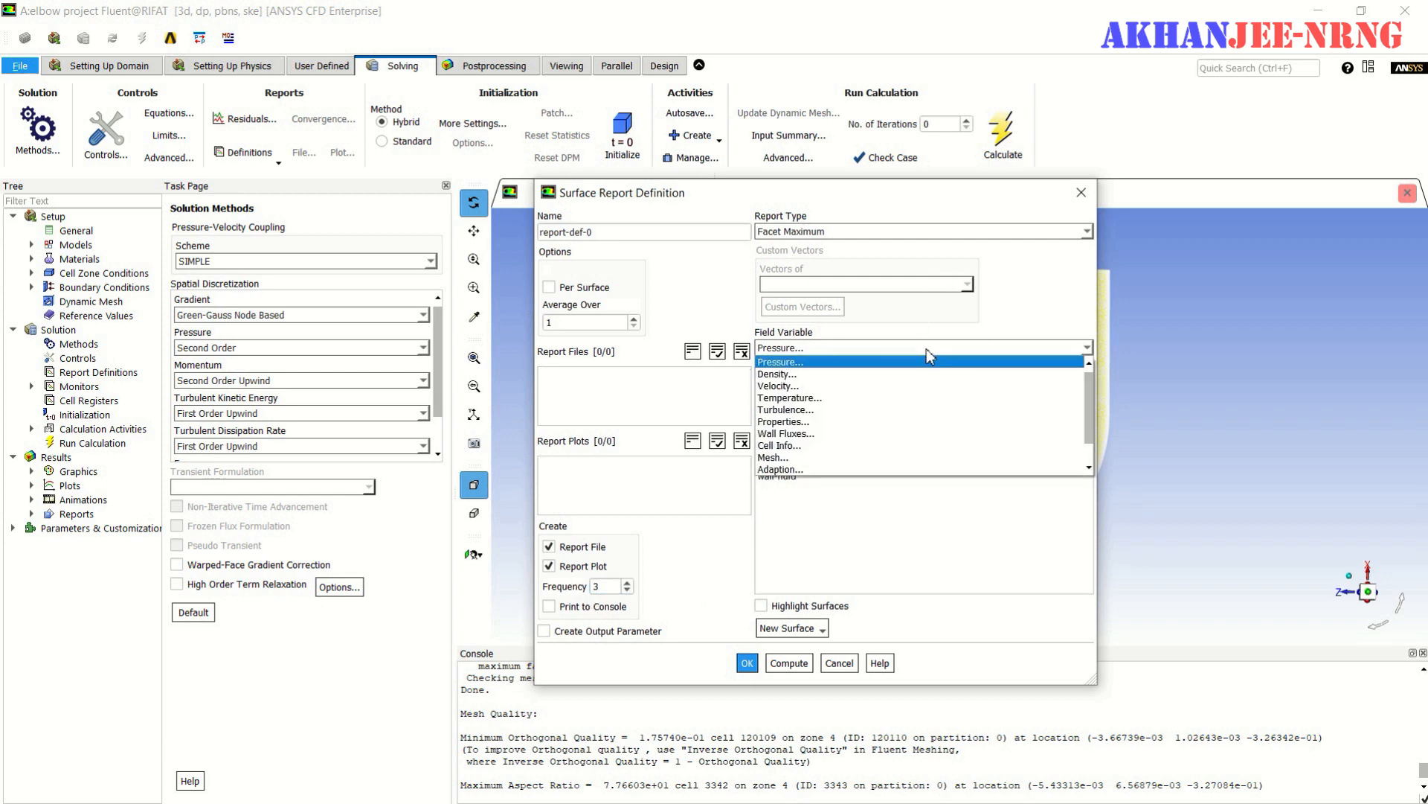
pyautogui.click(853, 400)
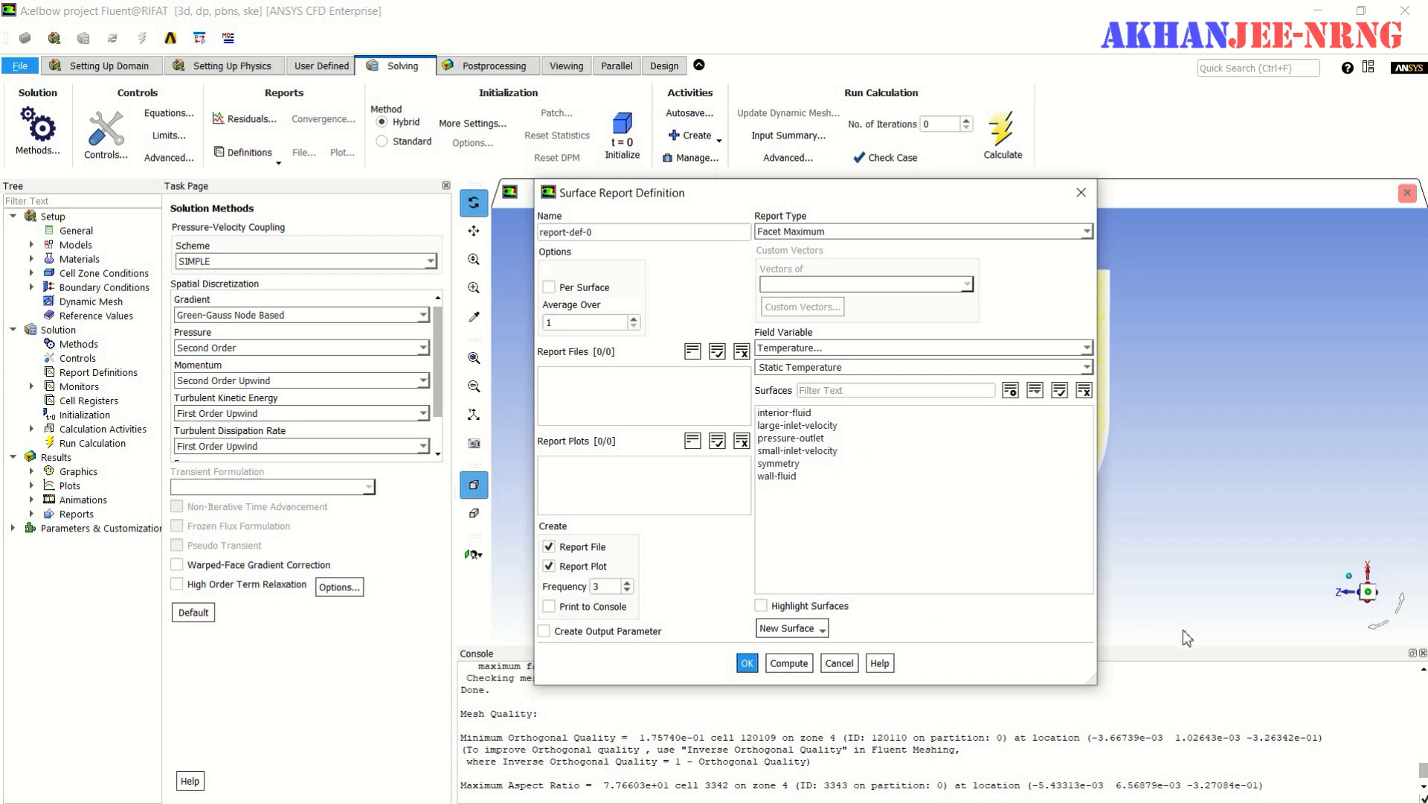
pyautogui.click(1084, 390)
pyautogui.click(796, 440)
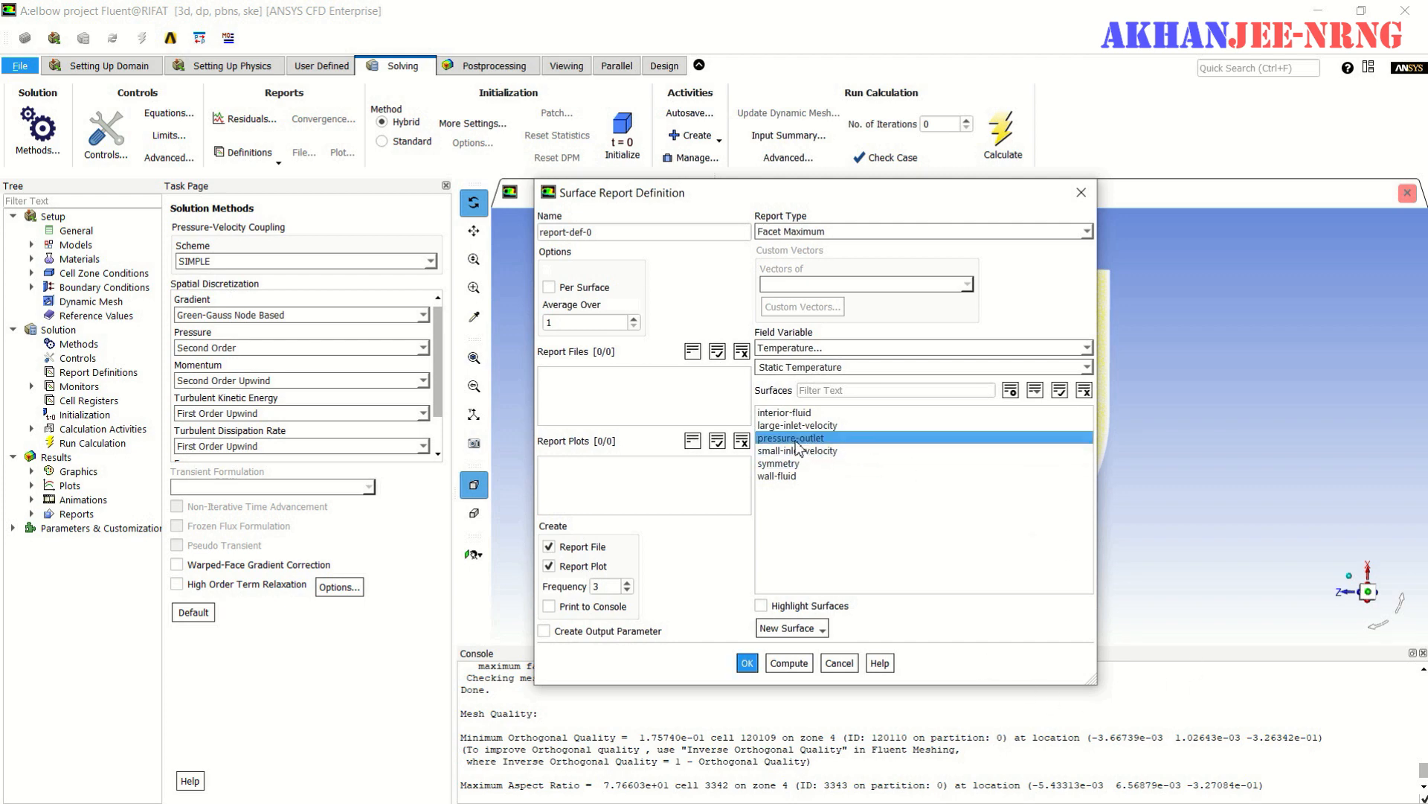
pyautogui.click(747, 662)
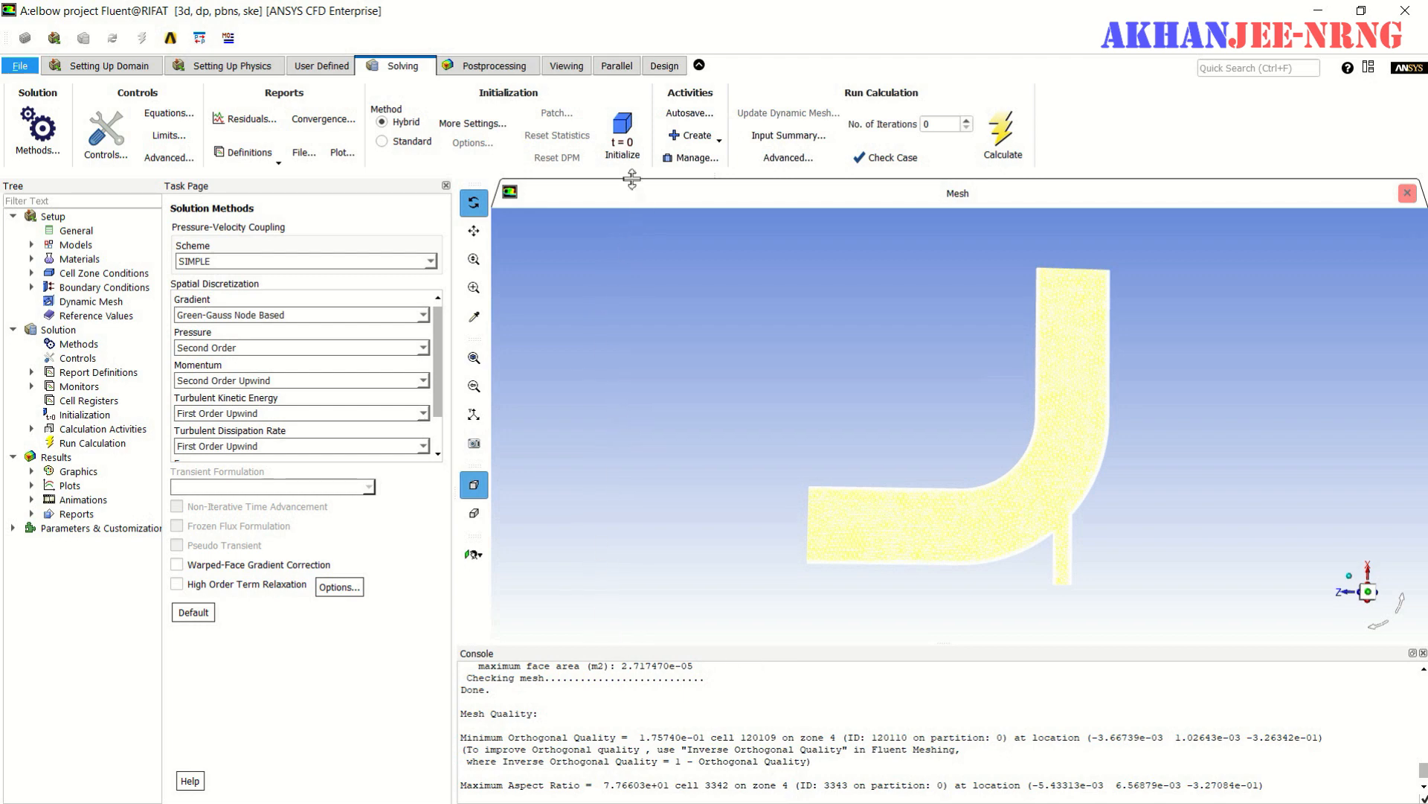
# - Initialize the solution with hybrid initialization and run a case check, closing it without applying the turbulence model recommendation
pyautogui.click(630, 141)
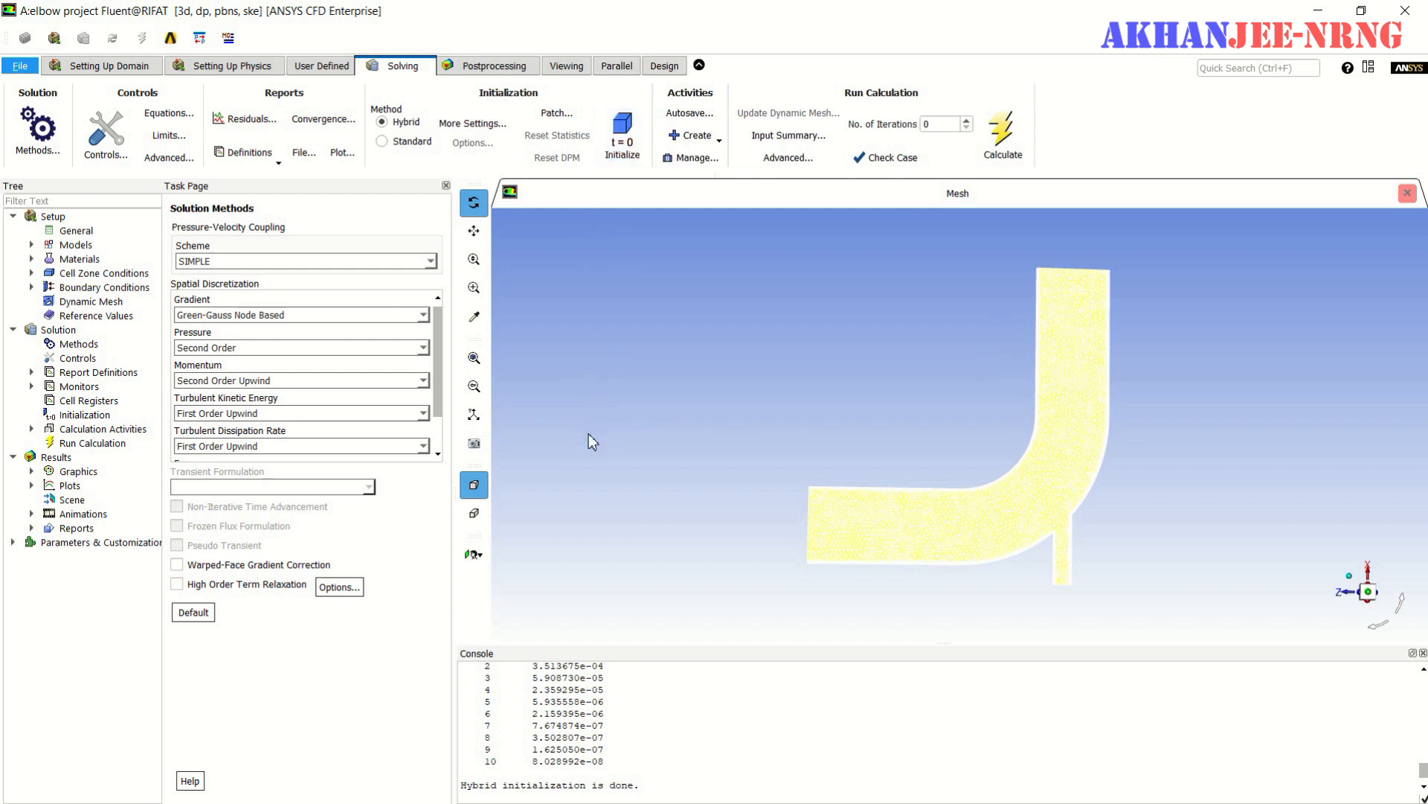
pyautogui.click(886, 157)
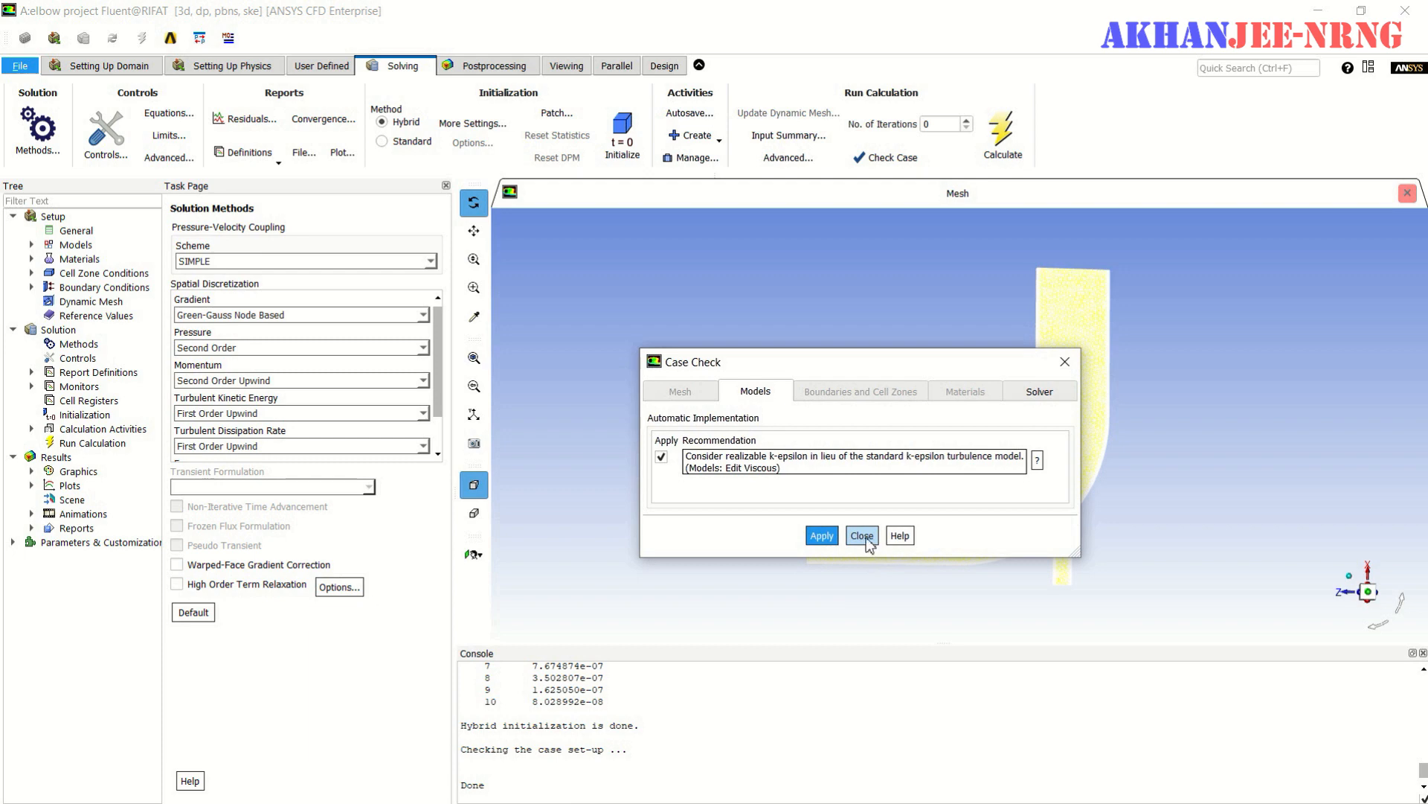
pyautogui.click(863, 536)
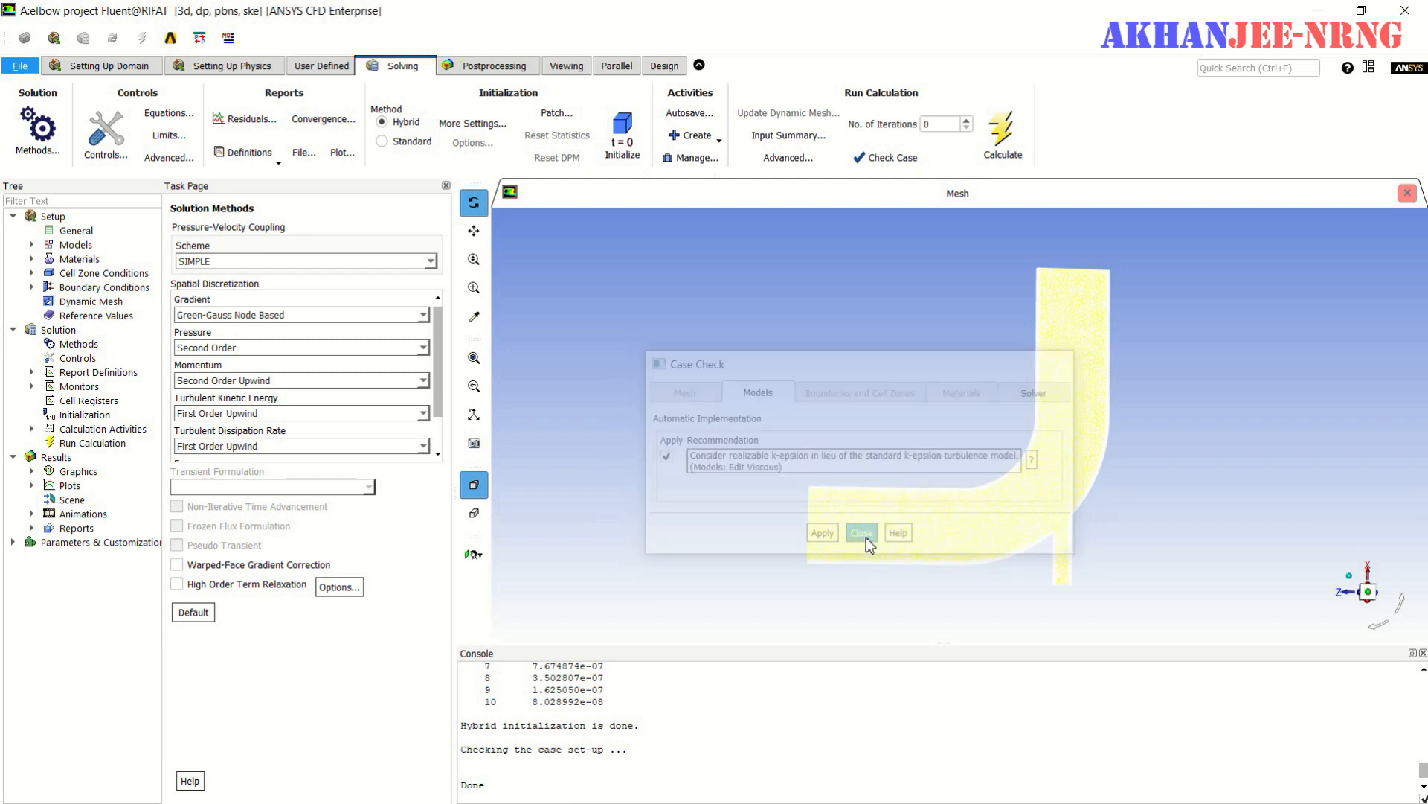
# - Run the calculation for 300 iterations and check the scaled residuals and the outlet maximum temperature plot while it solves
pyautogui.doubleClick(939, 124)
pyautogui.write('300')
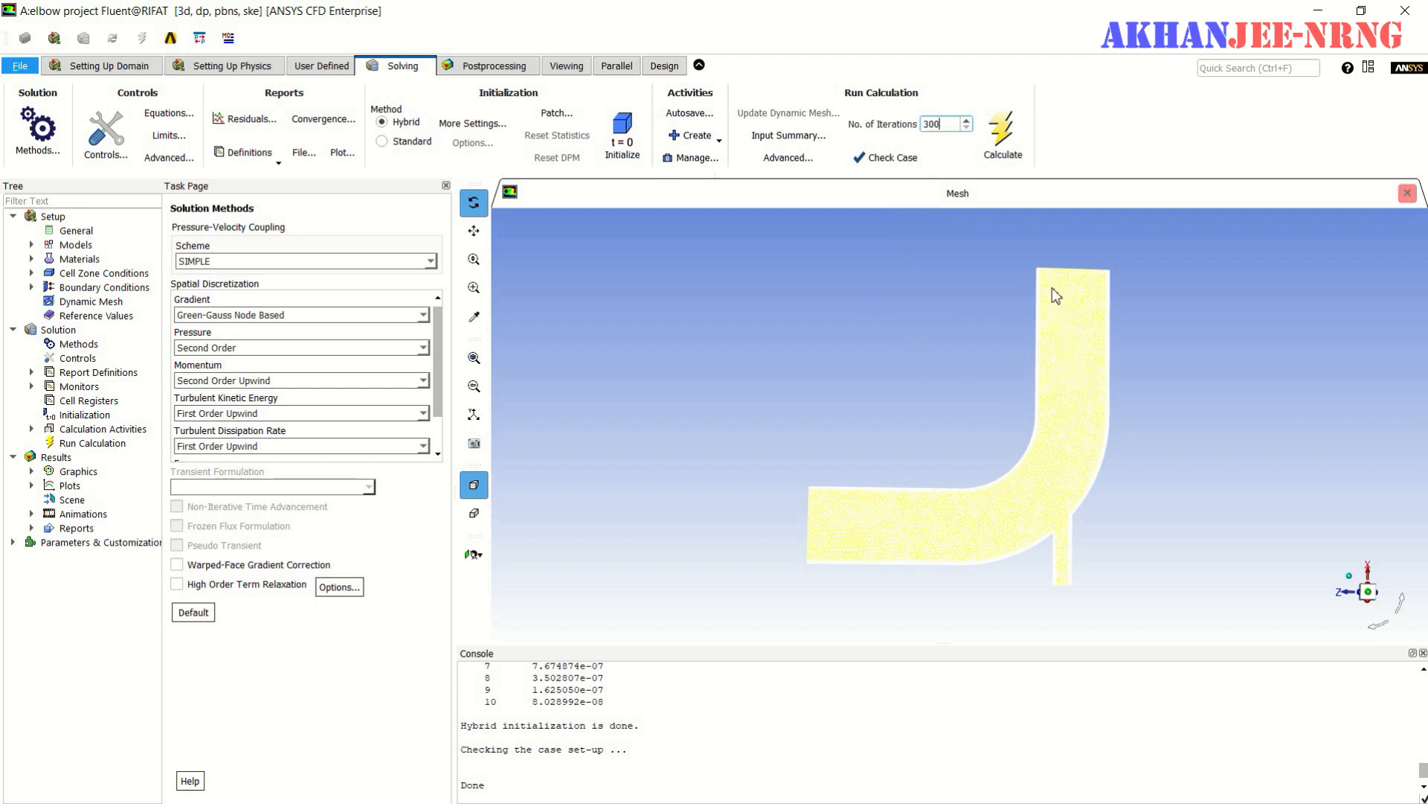
pyautogui.click(1003, 133)
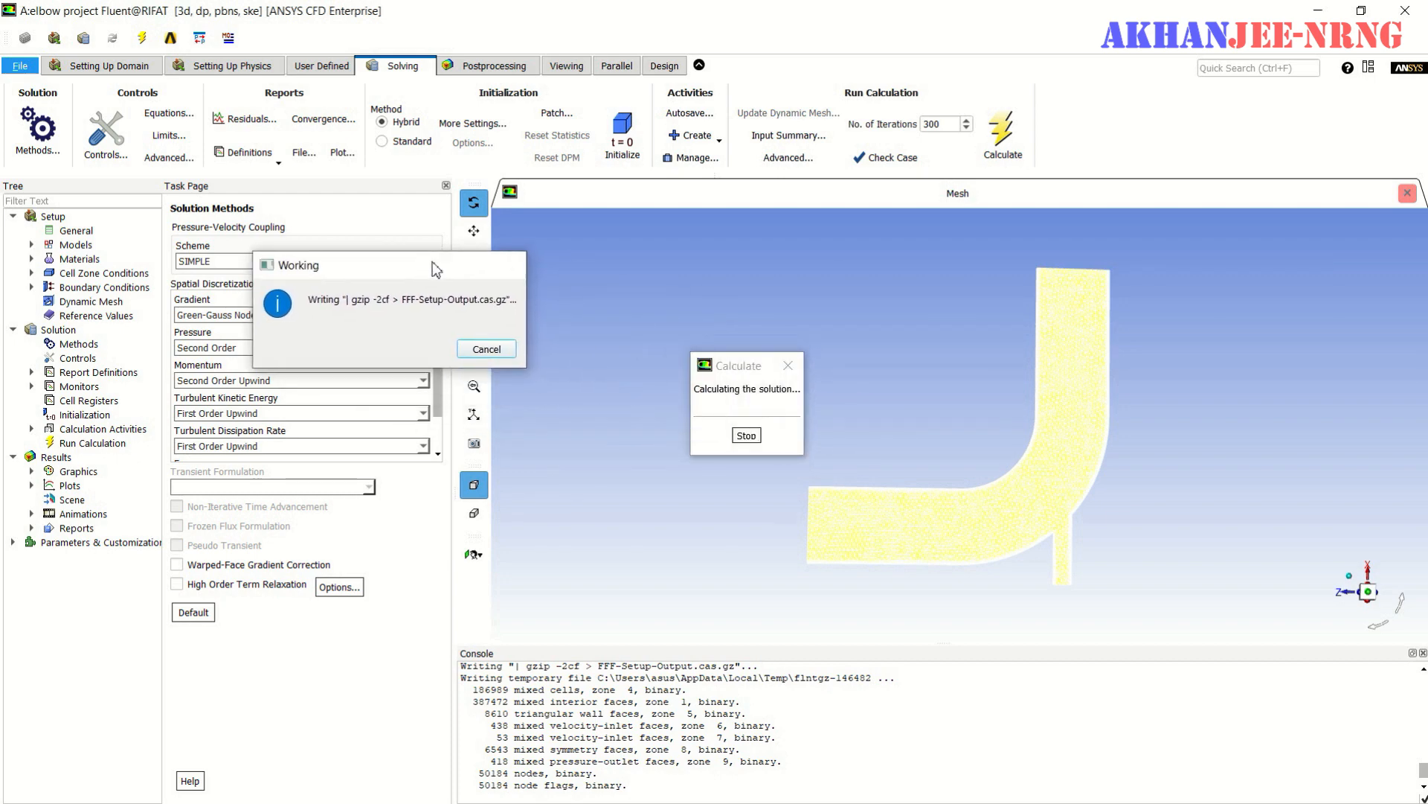
pyautogui.moveTo(738, 359); pyautogui.dragTo(326, 290)
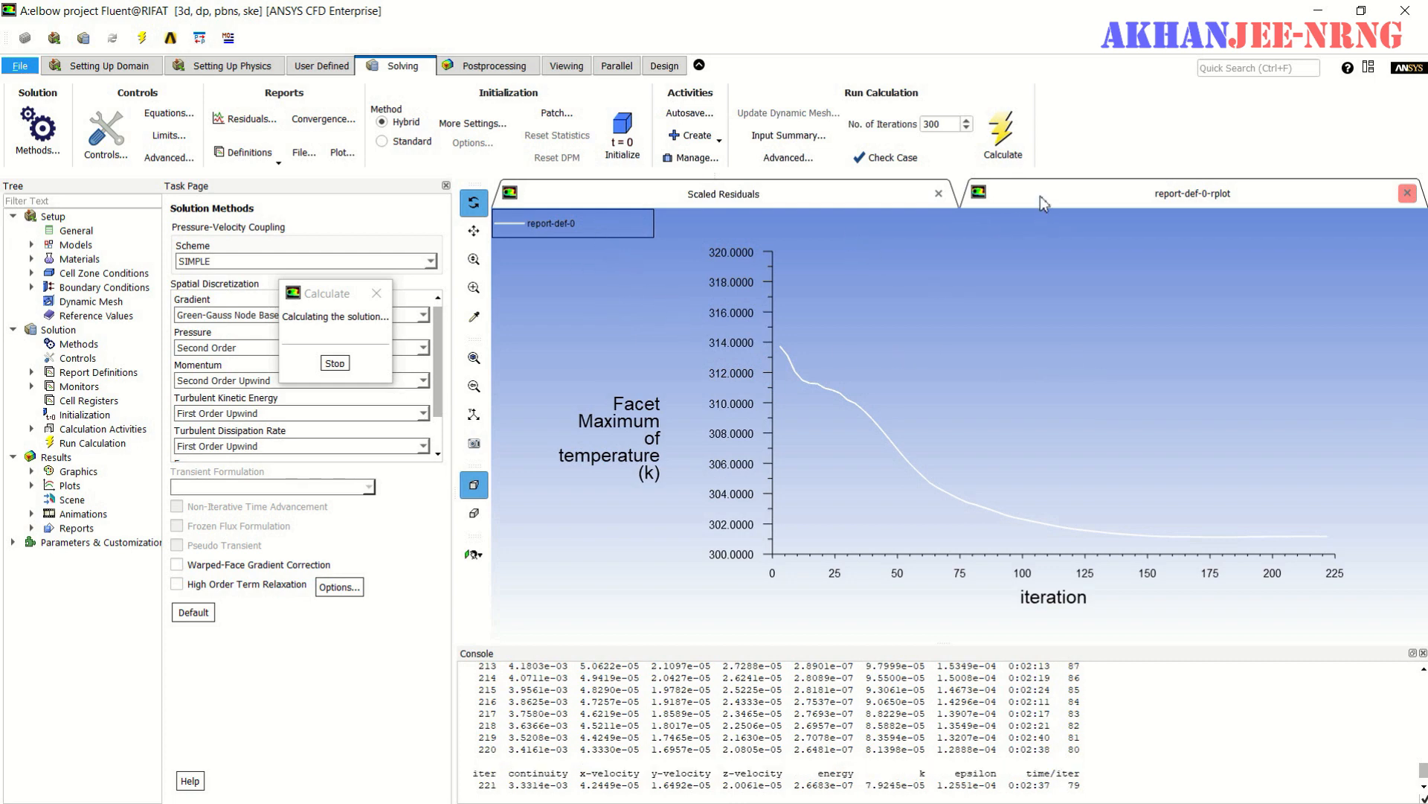
pyautogui.click(805, 193)
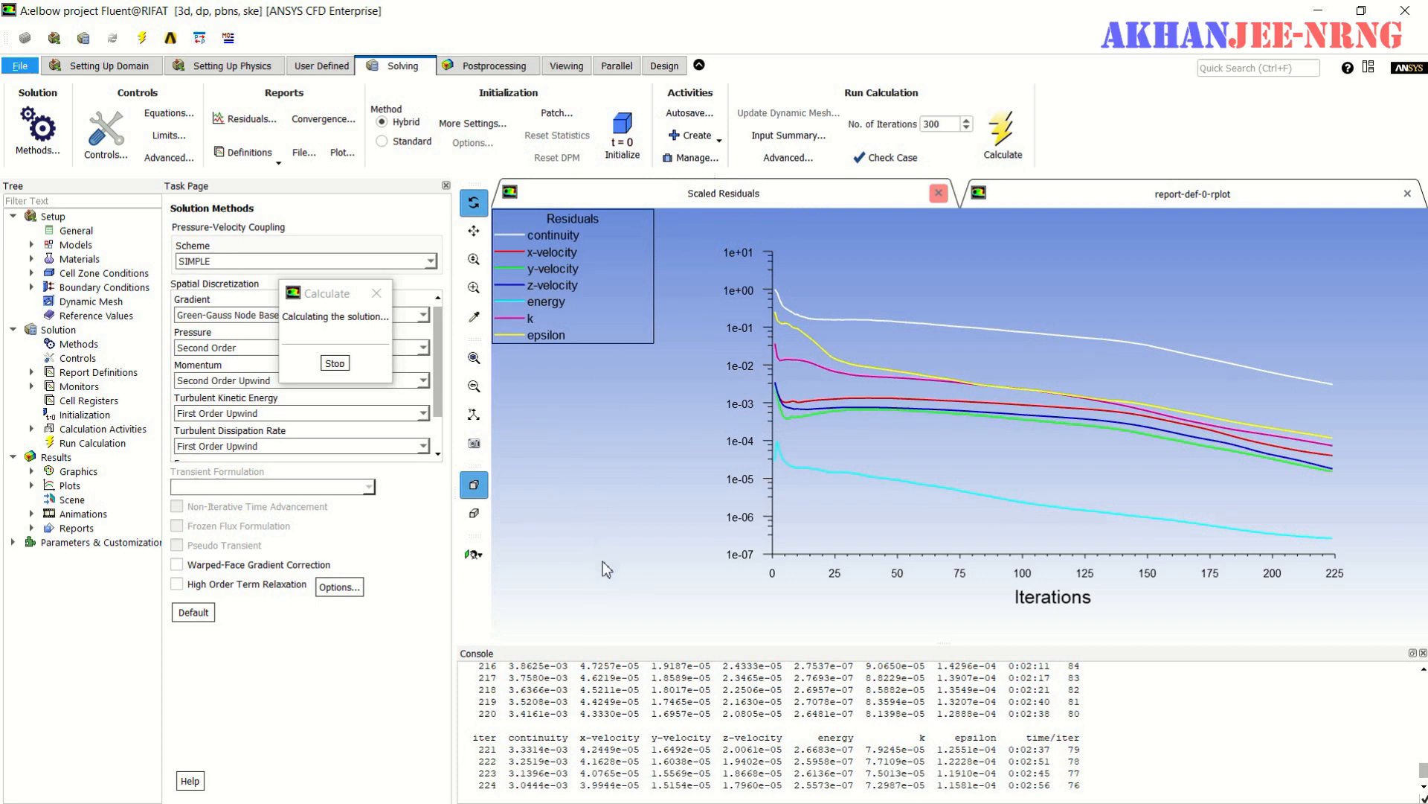
pyautogui.click(1166, 195)
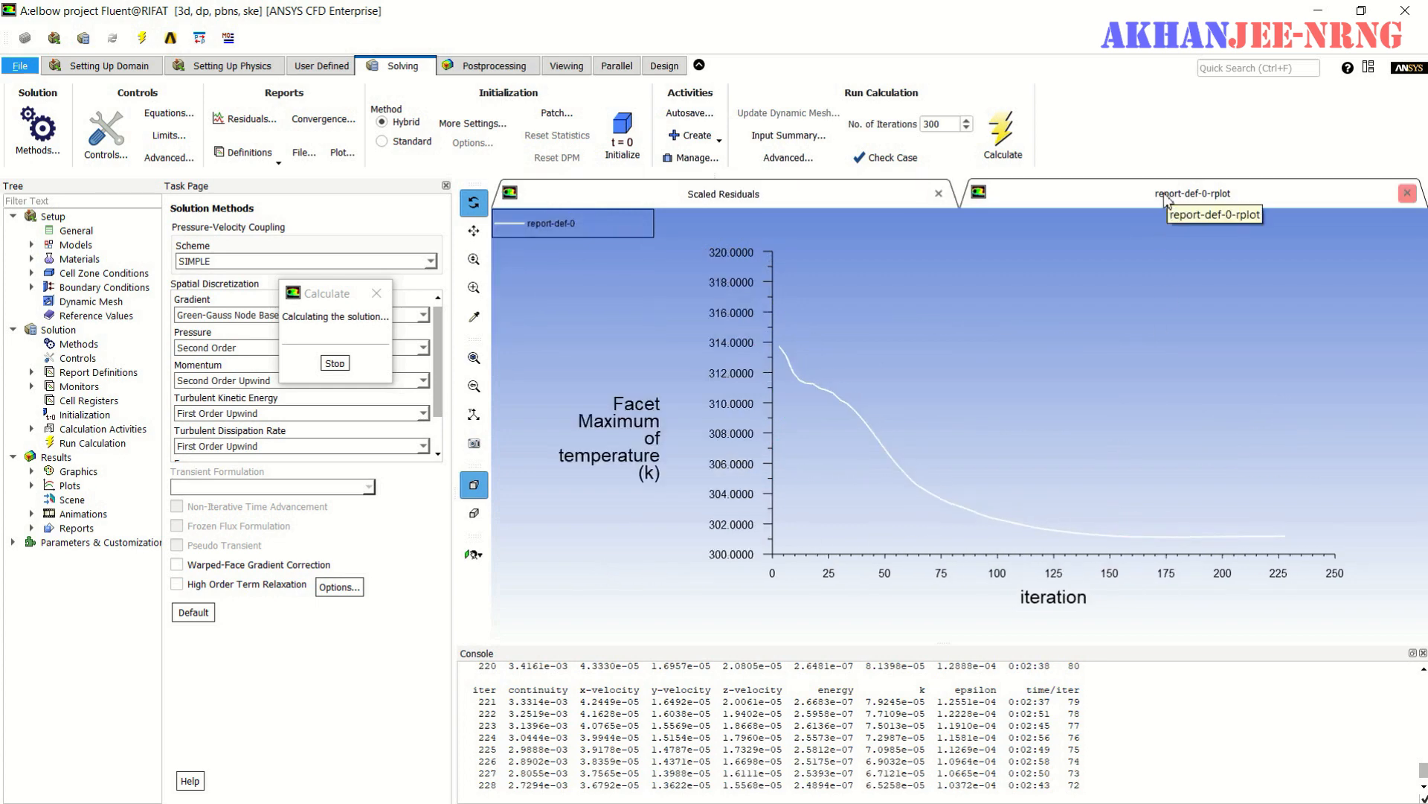
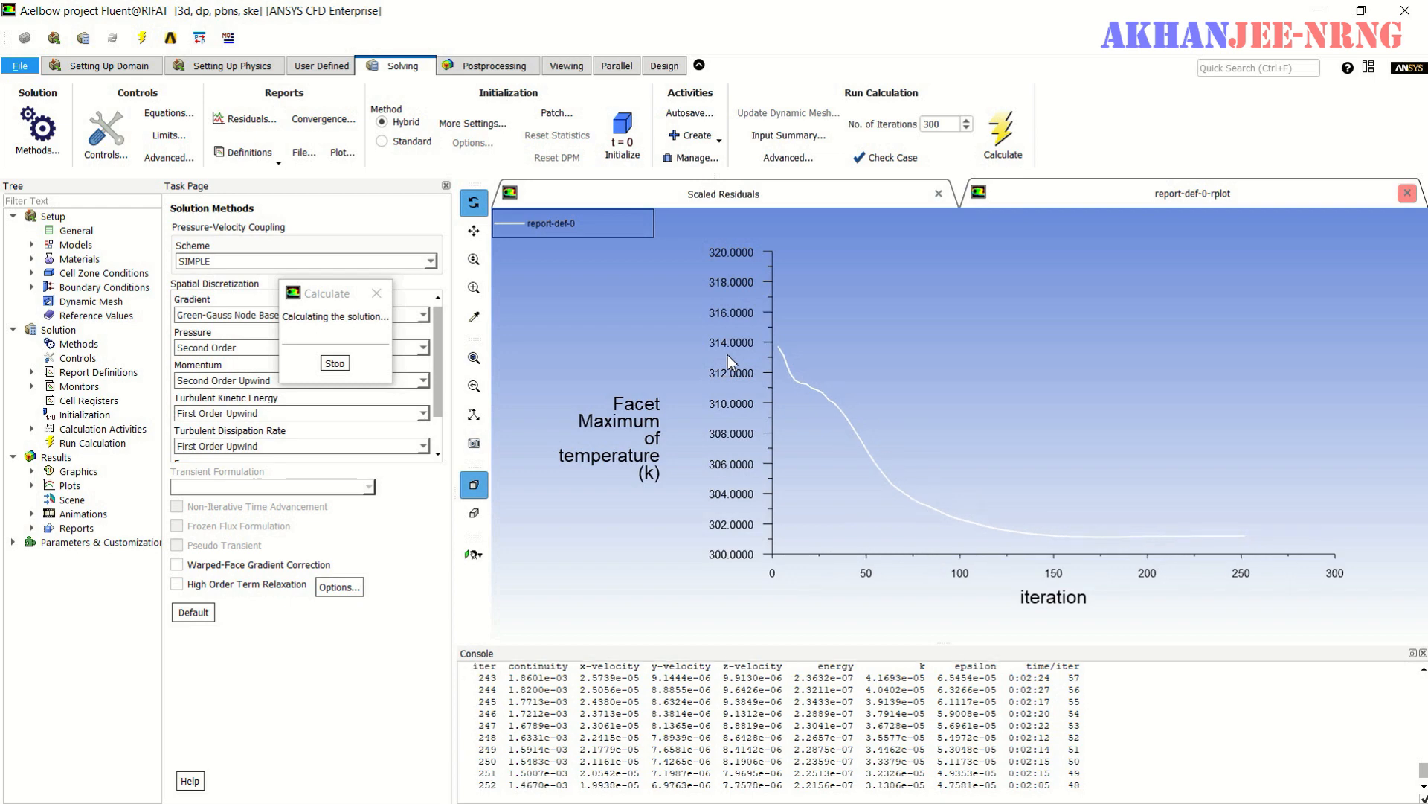
# - Review the scaled residuals and the outlet maximum temperature plot until the calculation finishes, then dismiss the completion notice
pyautogui.click(828, 202)
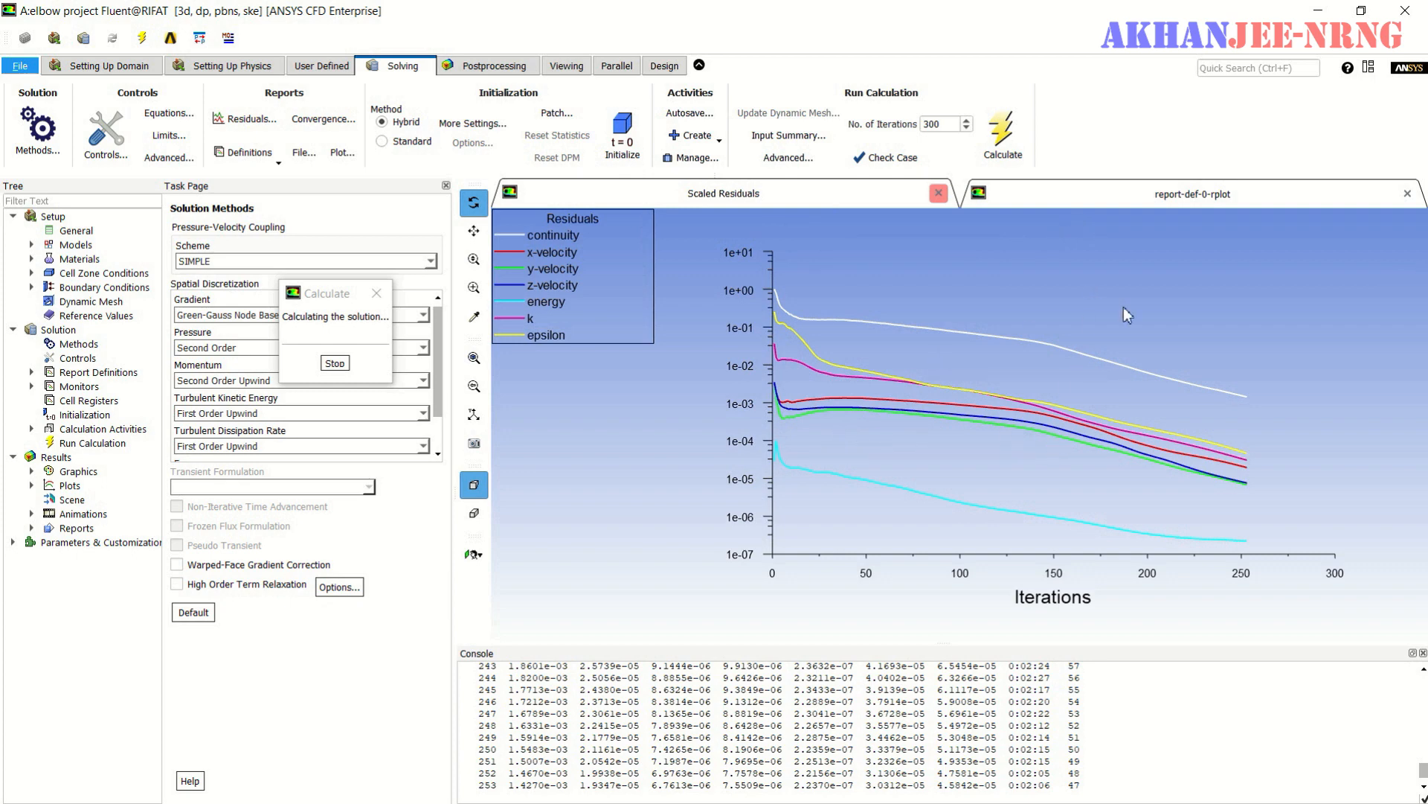
pyautogui.click(1203, 198)
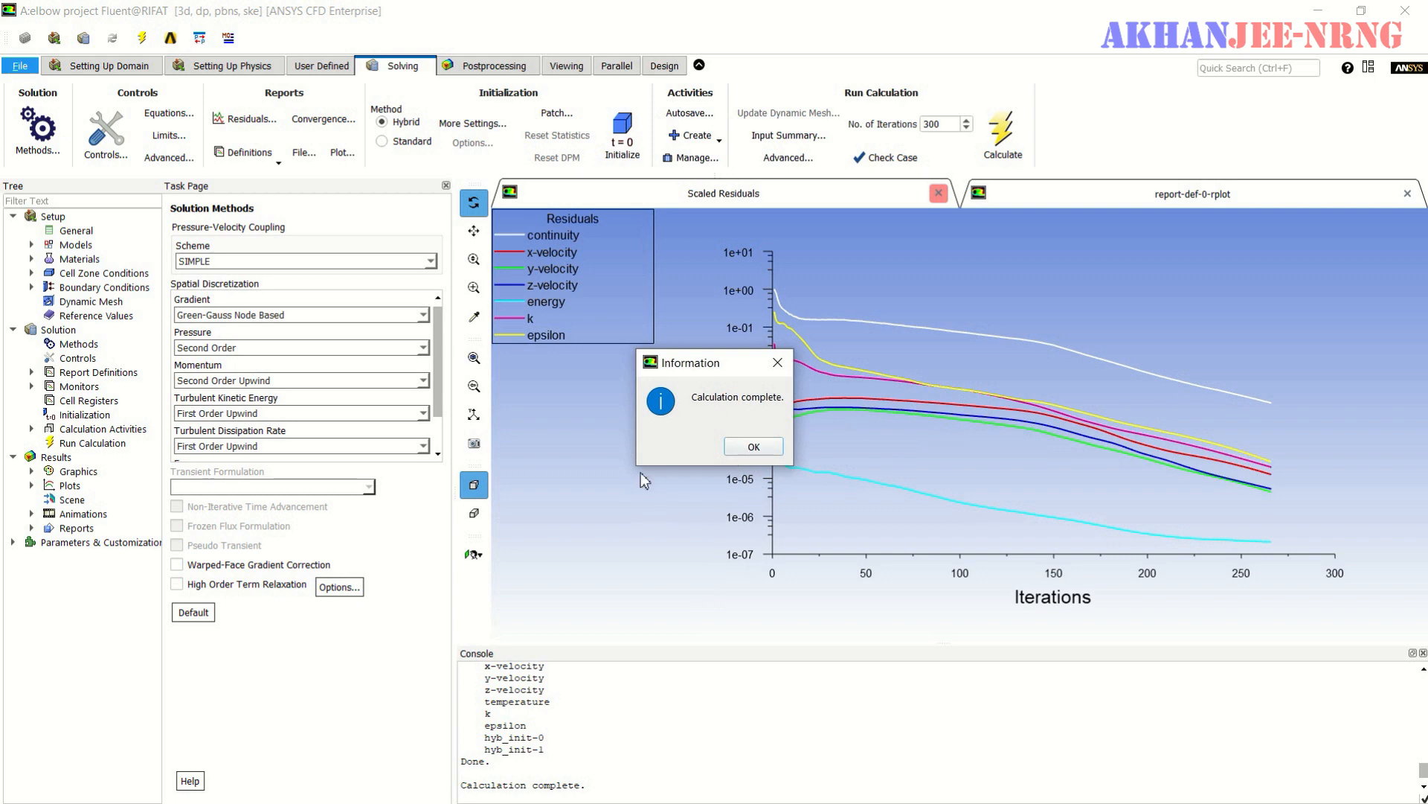
pyautogui.click(754, 446)
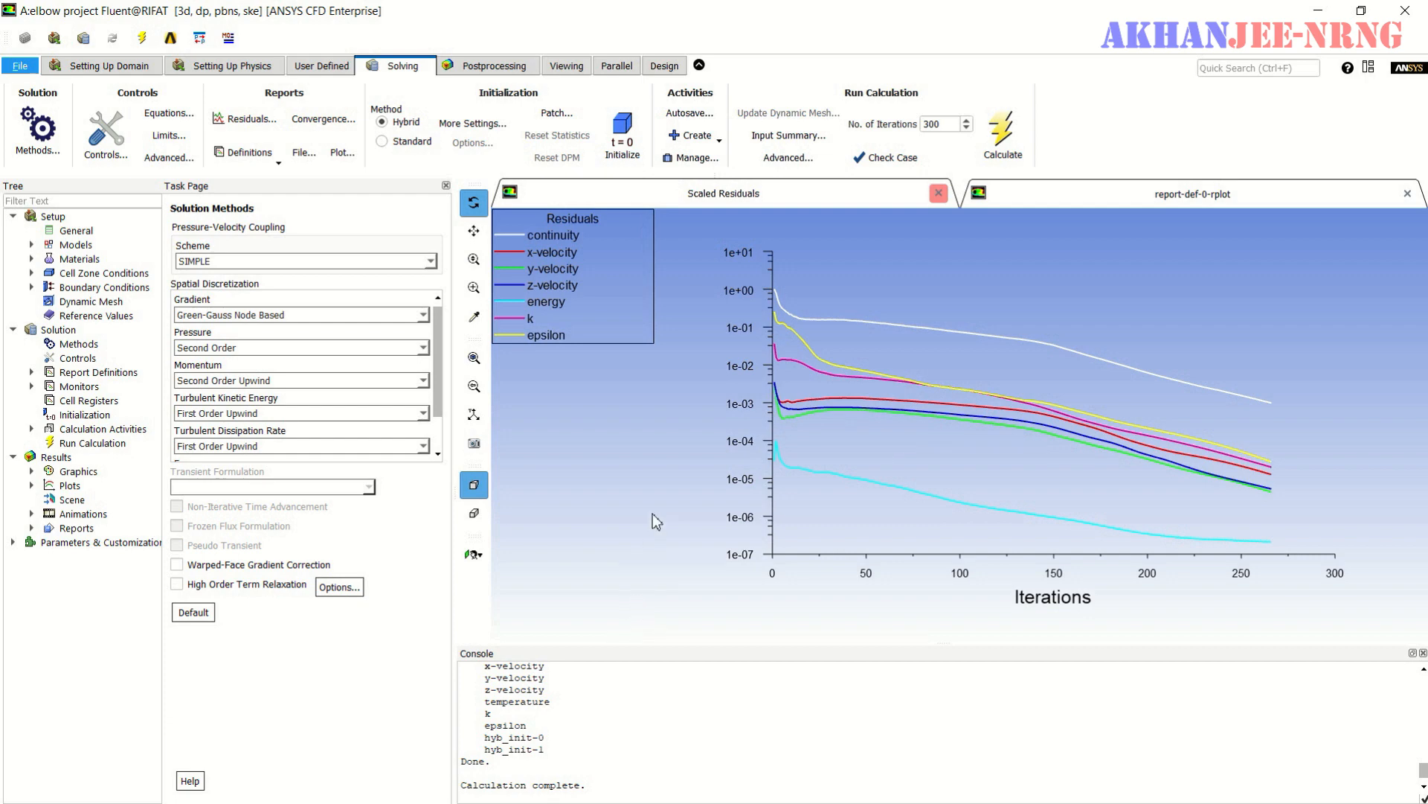
# - Display unfilled contours of velocity magnitude on the symmetry surface only
pyautogui.click(508, 67)
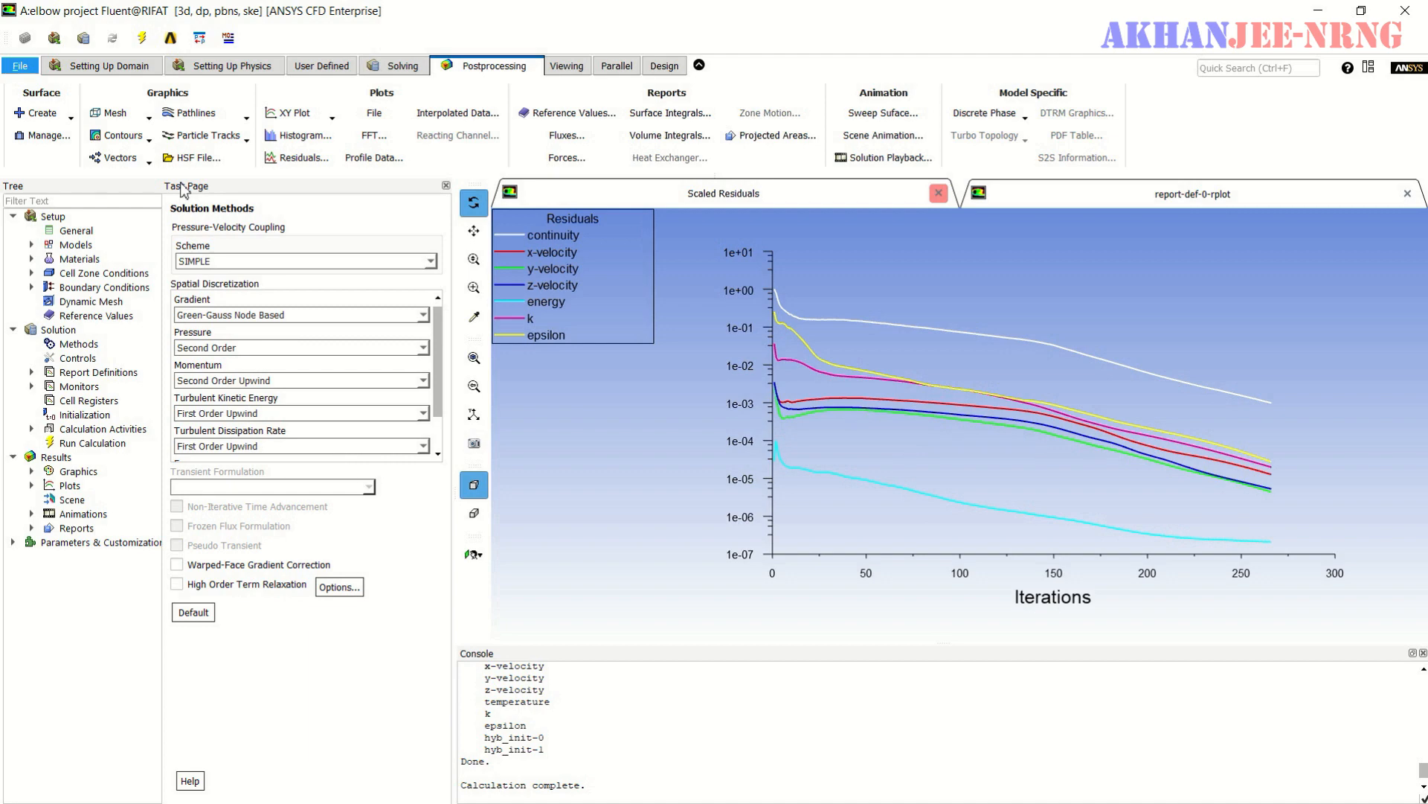
pyautogui.click(123, 137)
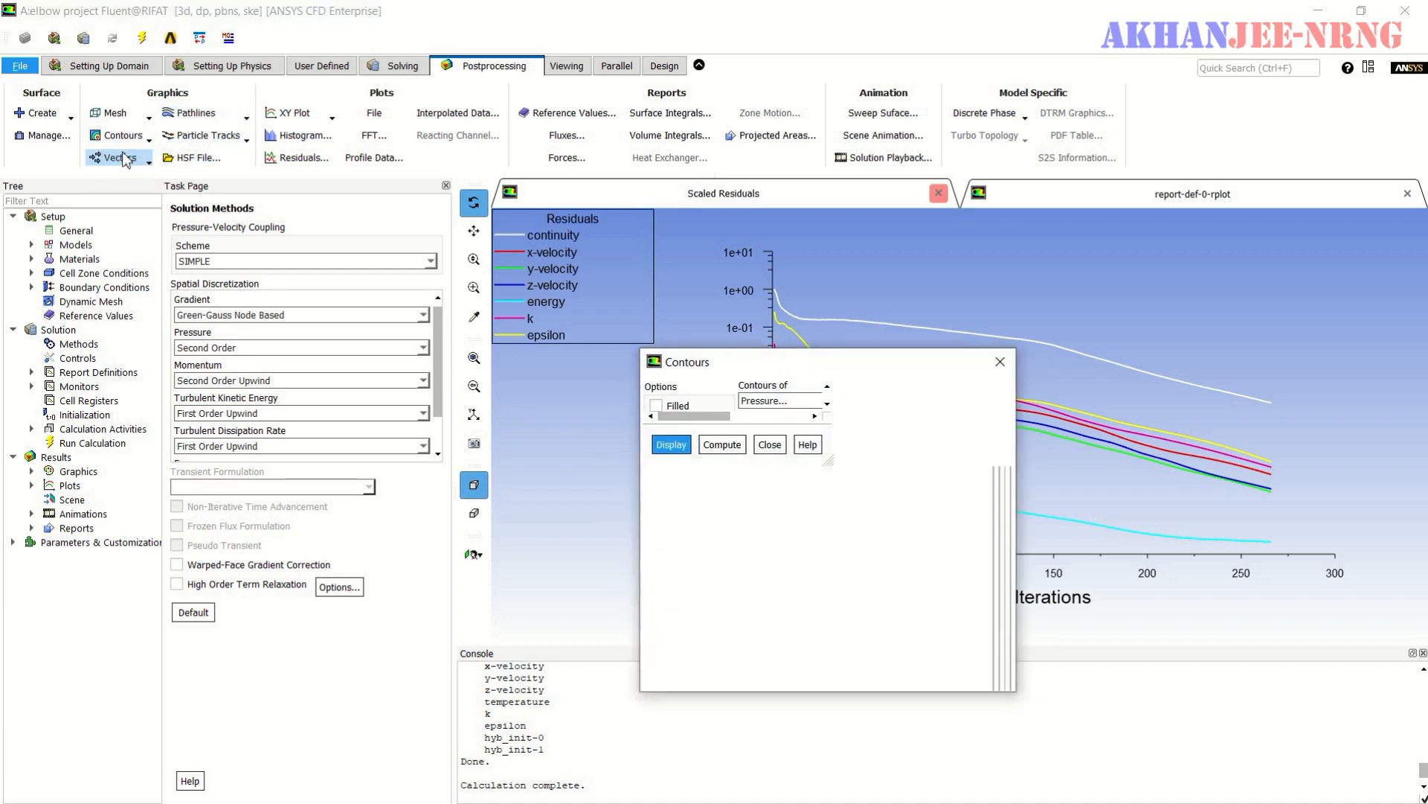
pyautogui.moveTo(763, 367); pyautogui.dragTo(436, 203)
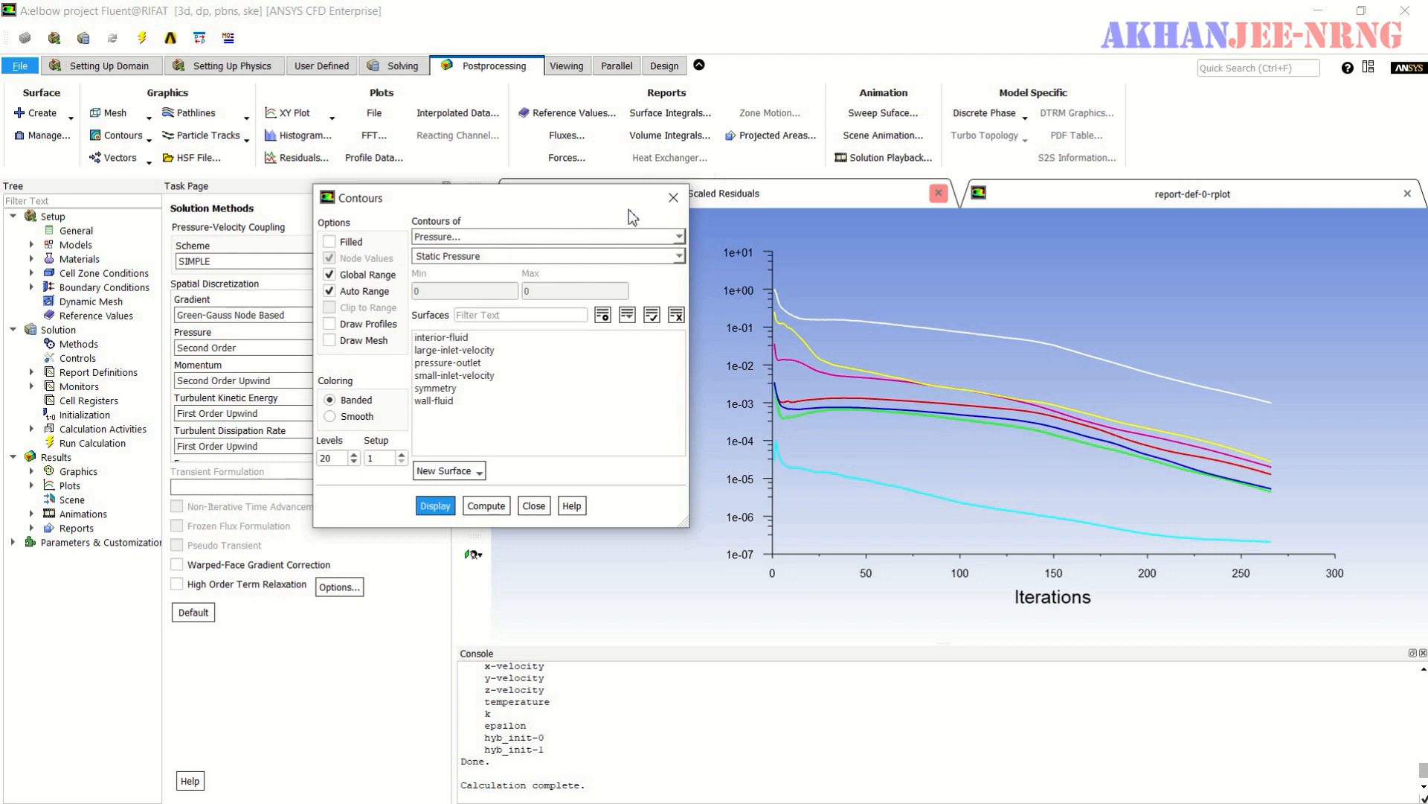
pyautogui.click(680, 237)
pyautogui.click(544, 274)
pyautogui.click(677, 317)
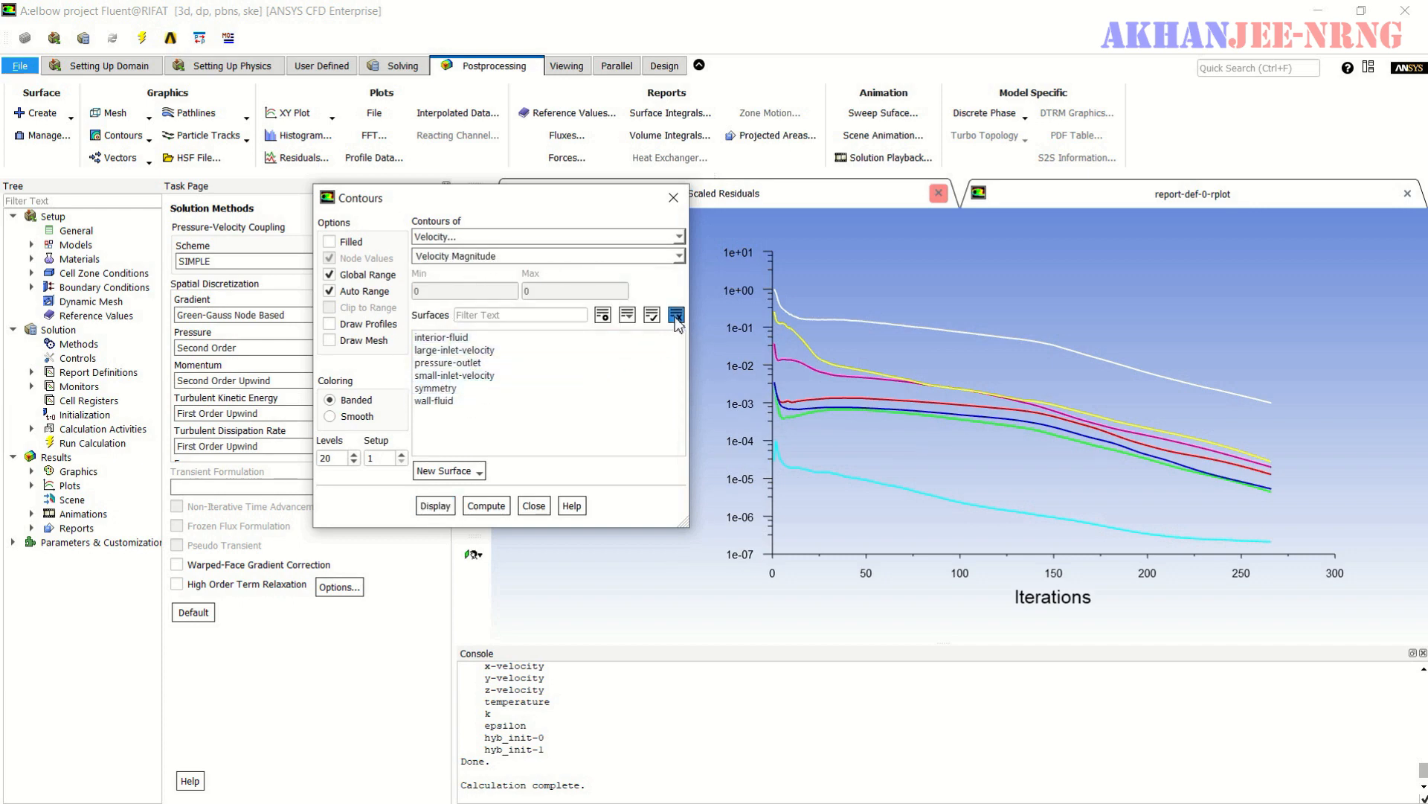
pyautogui.click(444, 389)
pyautogui.click(436, 506)
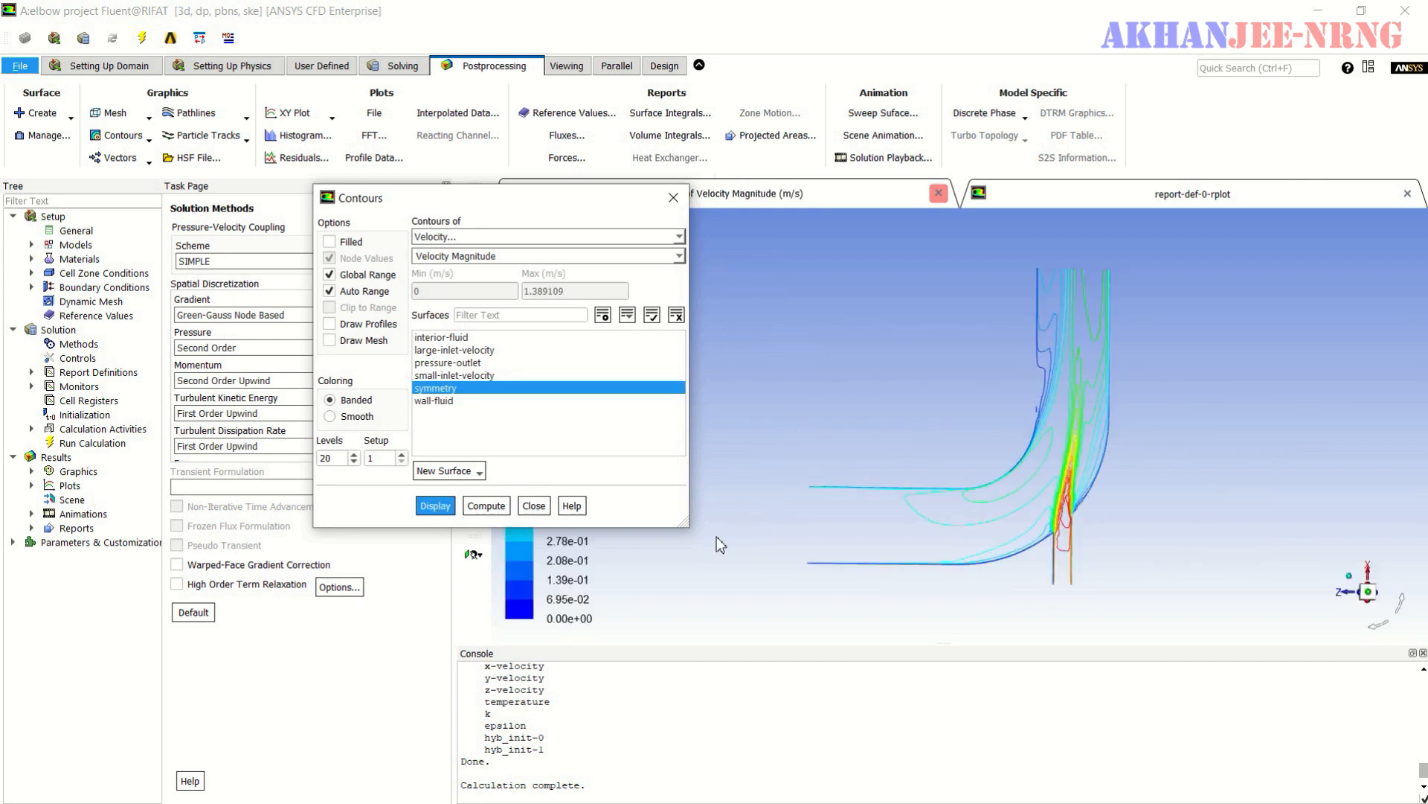
# - Redisplay the symmetry-plane velocity magnitude contours as filled contours
pyautogui.moveTo(604, 205); pyautogui.dragTo(532, 215)
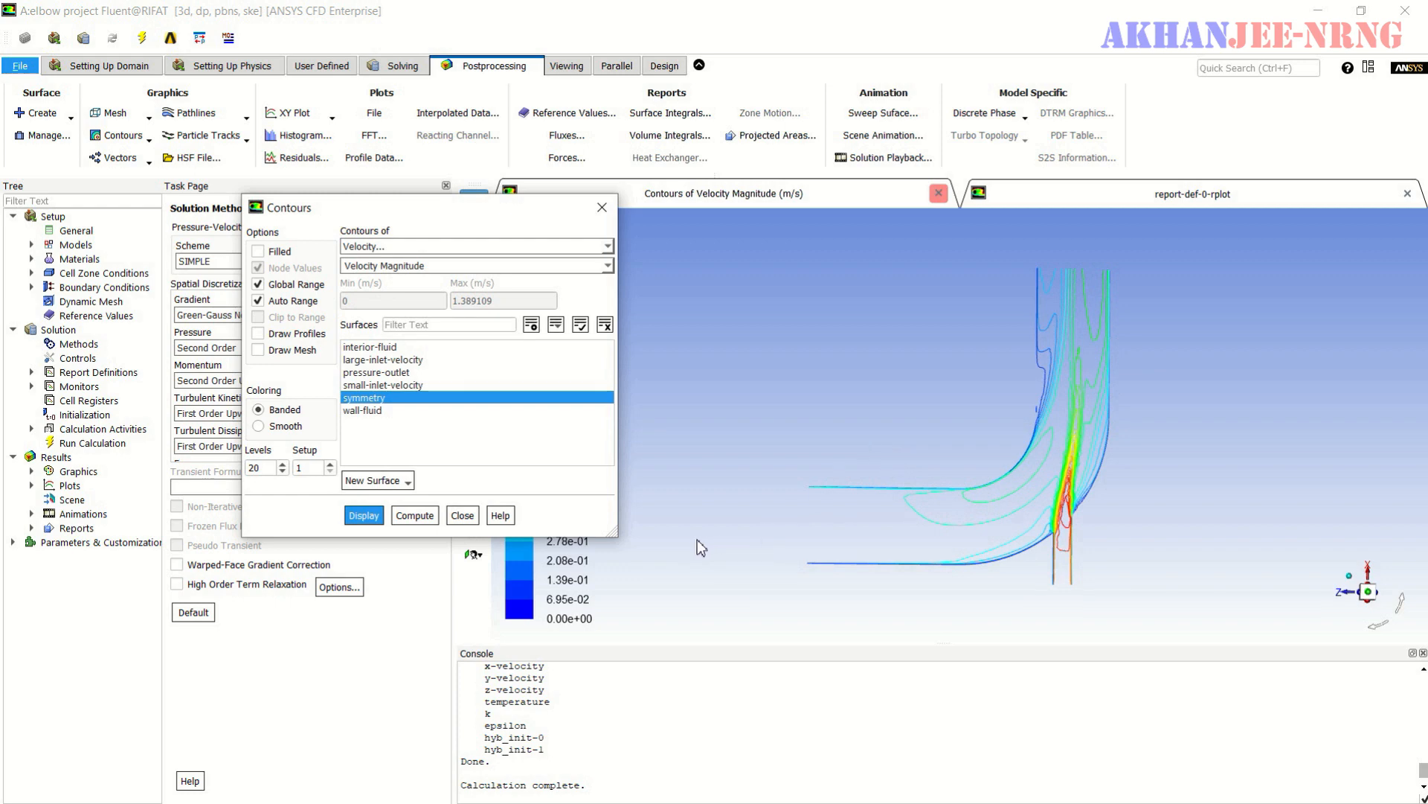
pyautogui.click(259, 253)
pyautogui.click(364, 516)
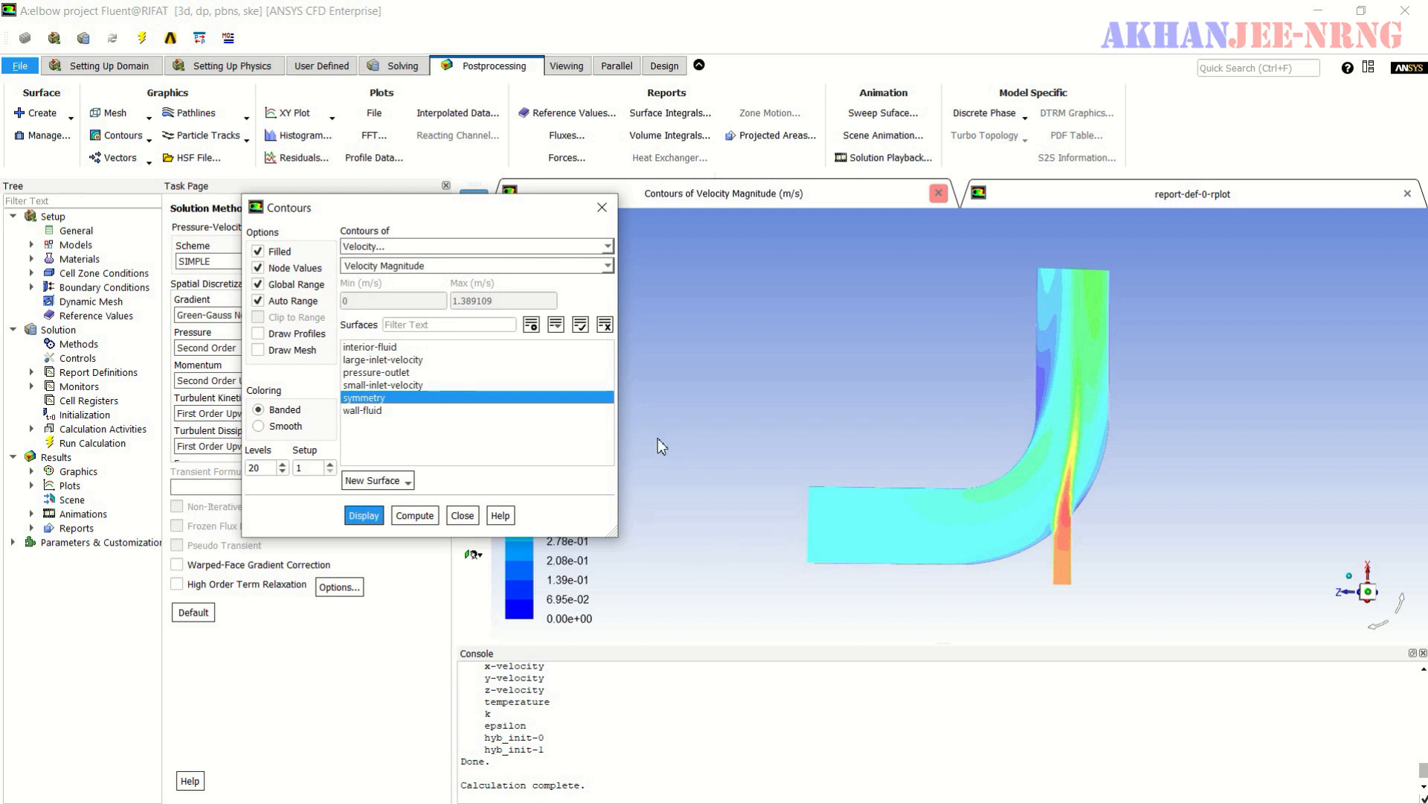
# - Display filled contours of static temperature on the symmetry surface
pyautogui.click(609, 247)
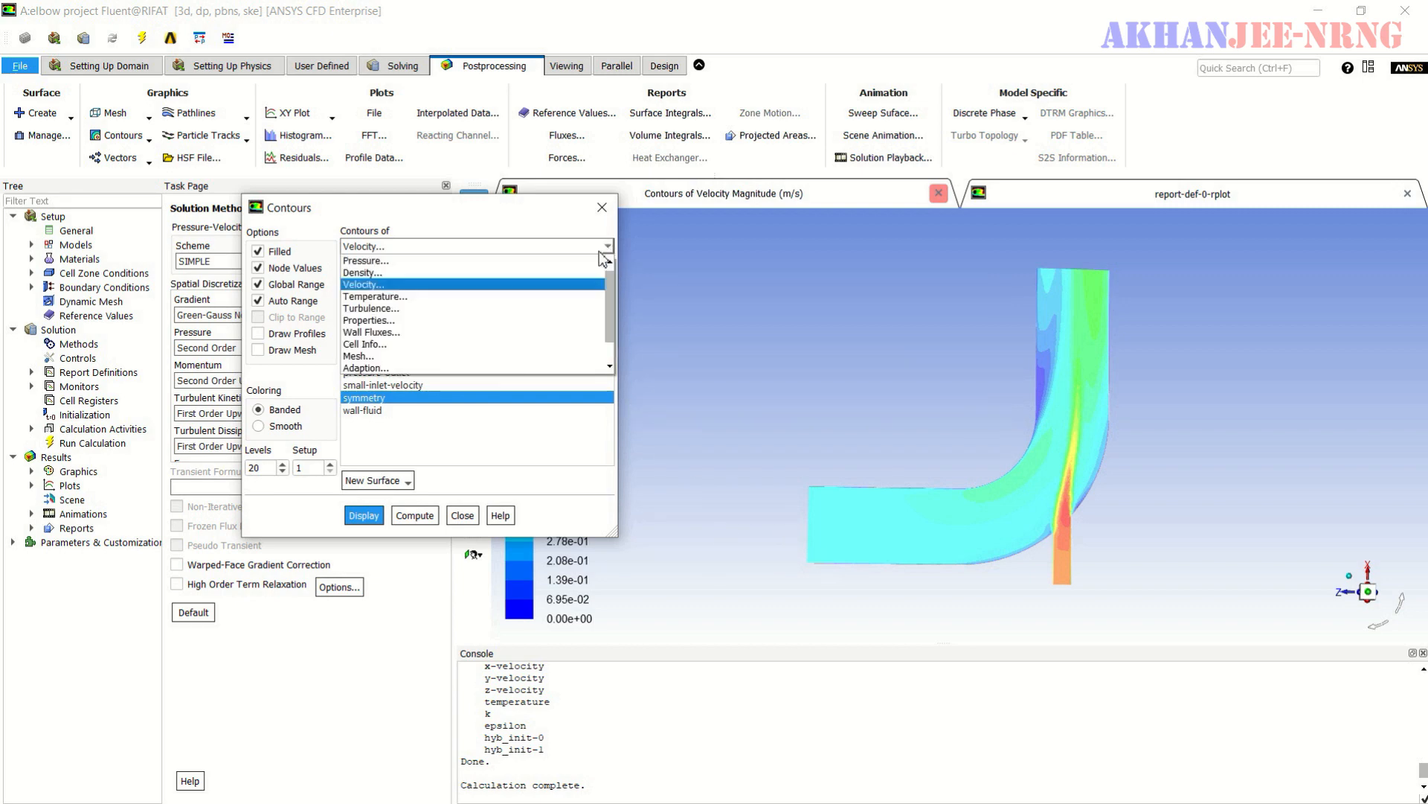
pyautogui.click(510, 298)
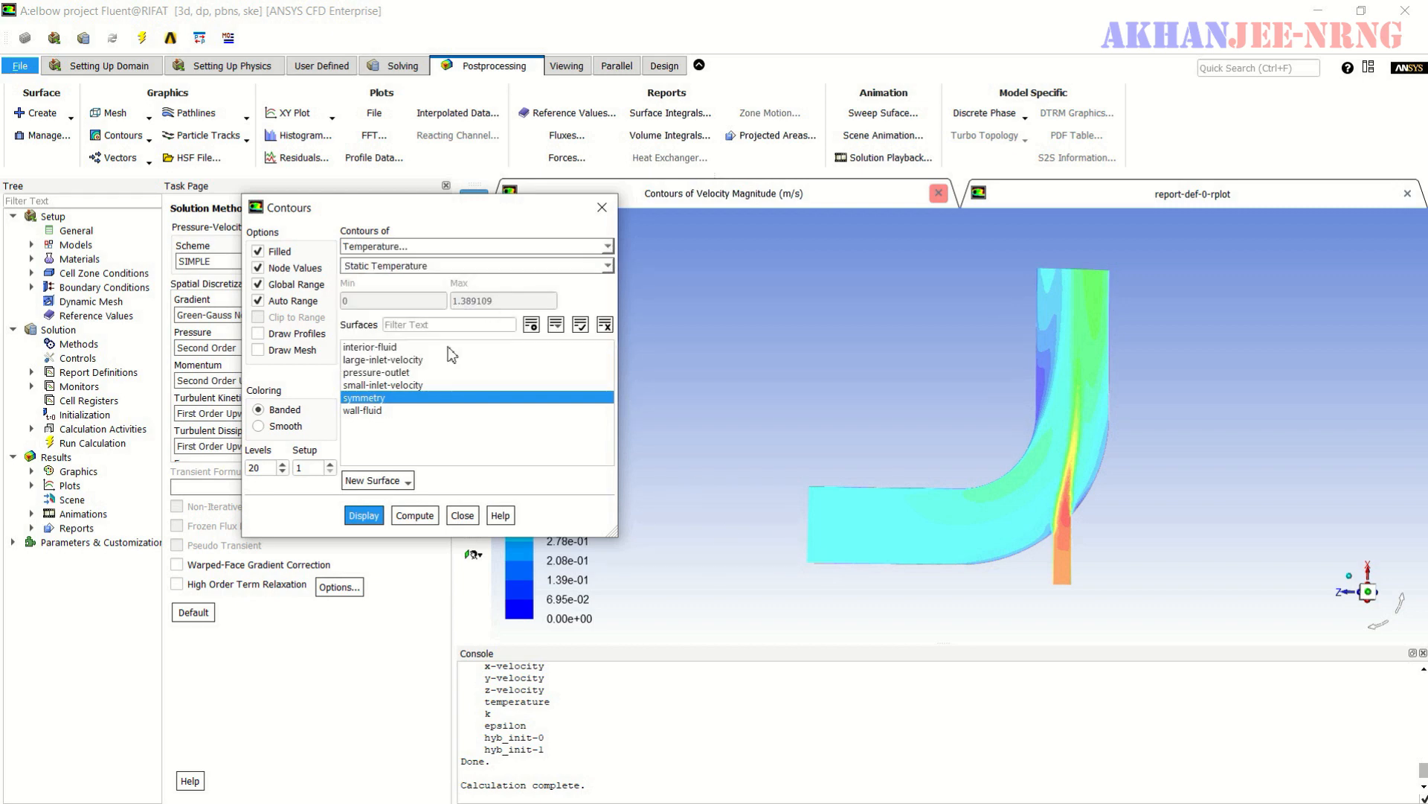
pyautogui.click(364, 517)
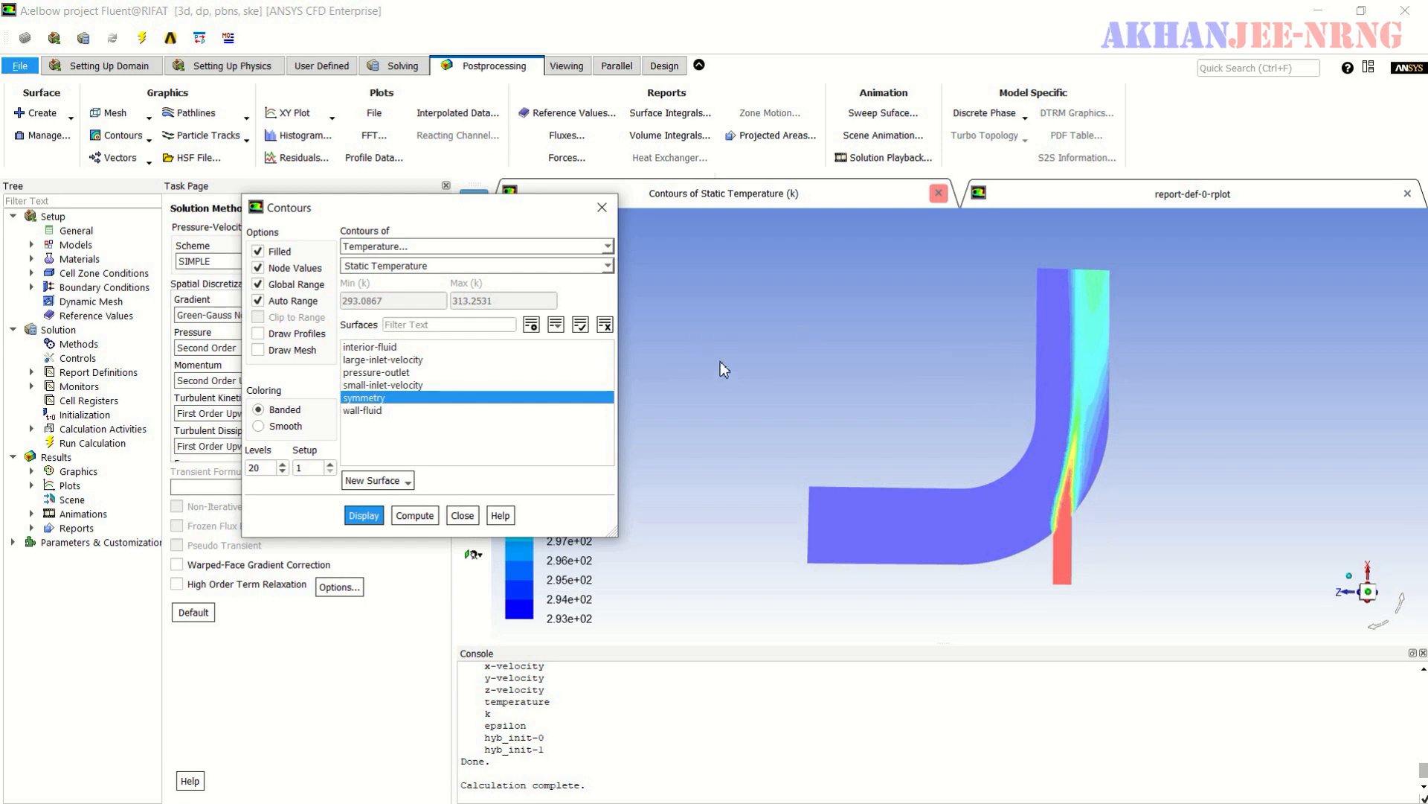
# - Display filled contours of static pressure on the symmetry surface and finish the contour setup
pyautogui.click(608, 248)
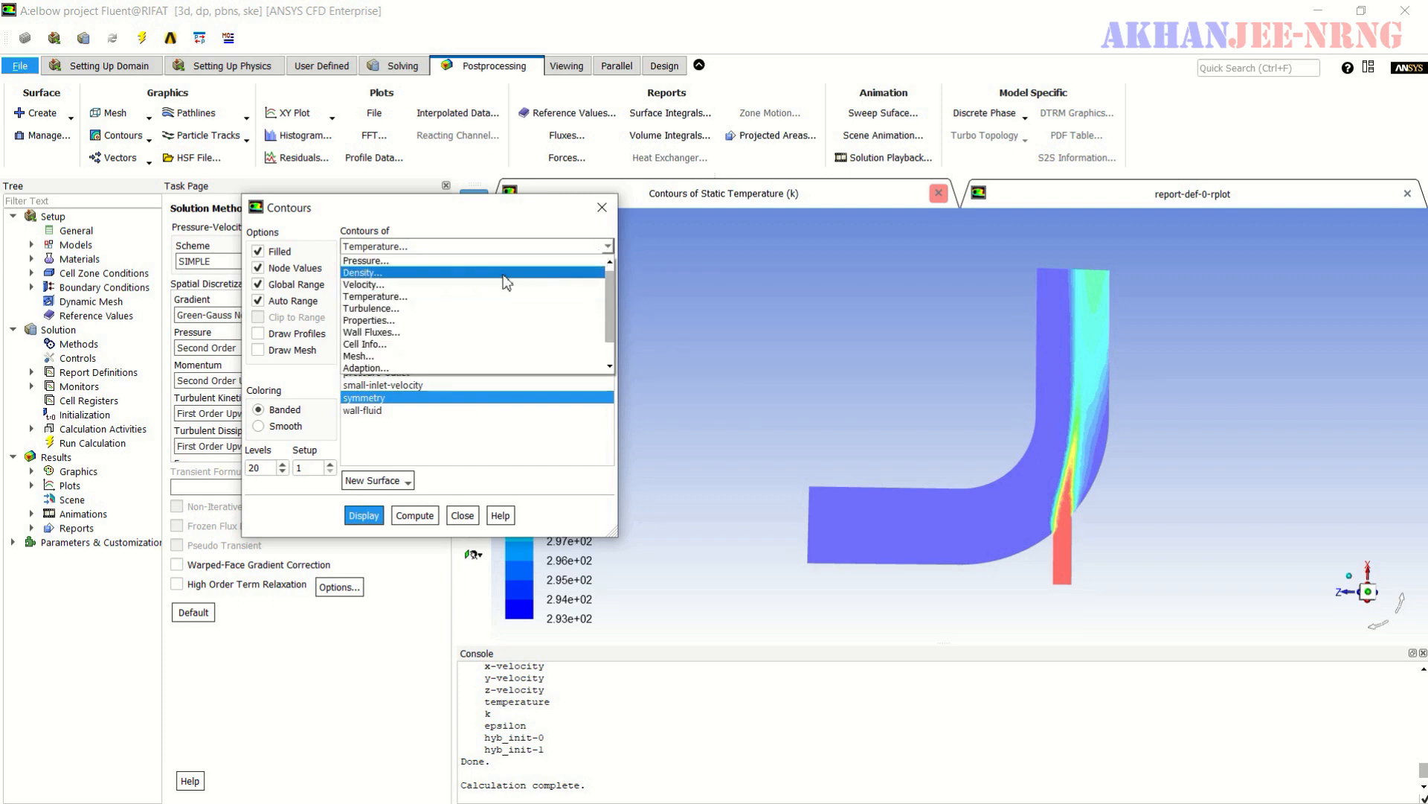
pyautogui.click(380, 261)
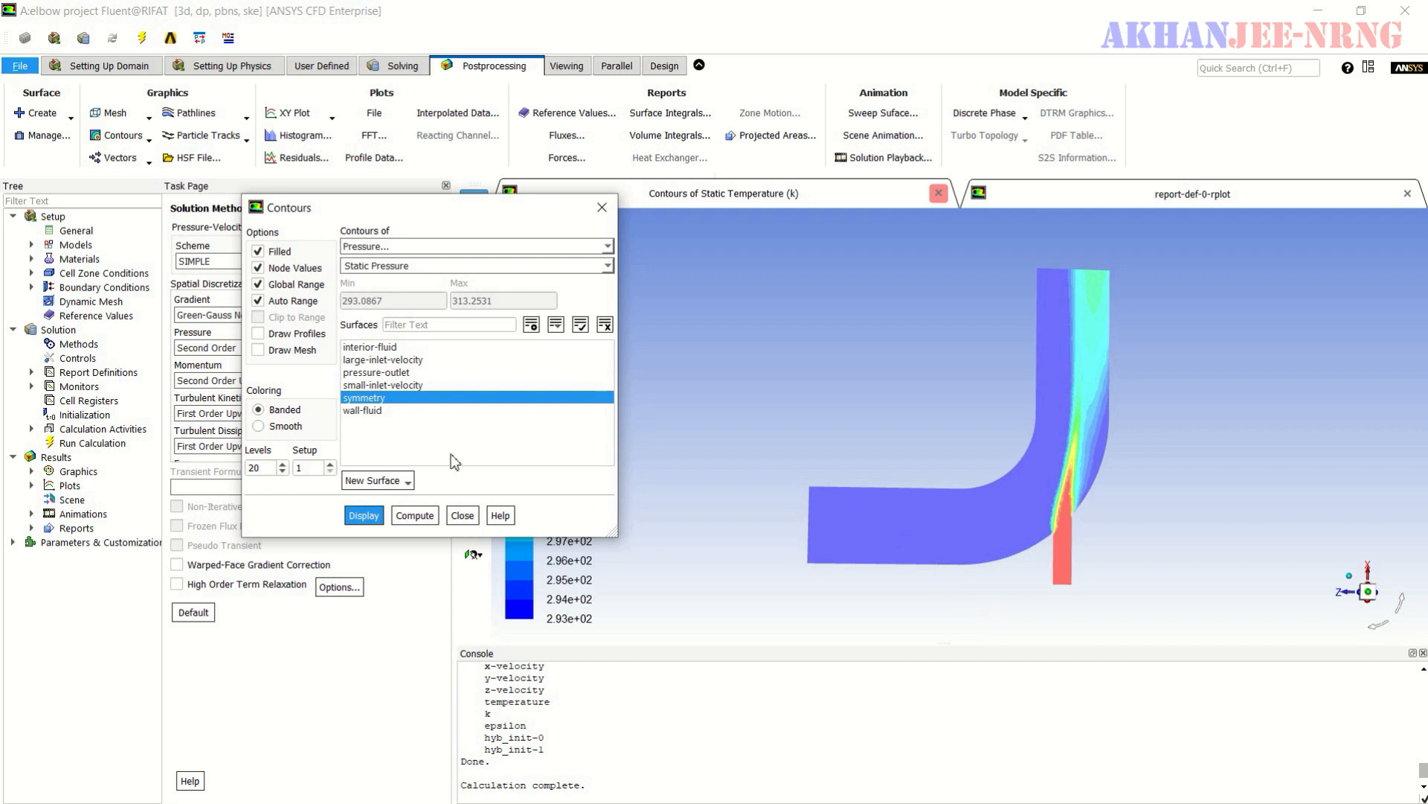
pyautogui.click(364, 515)
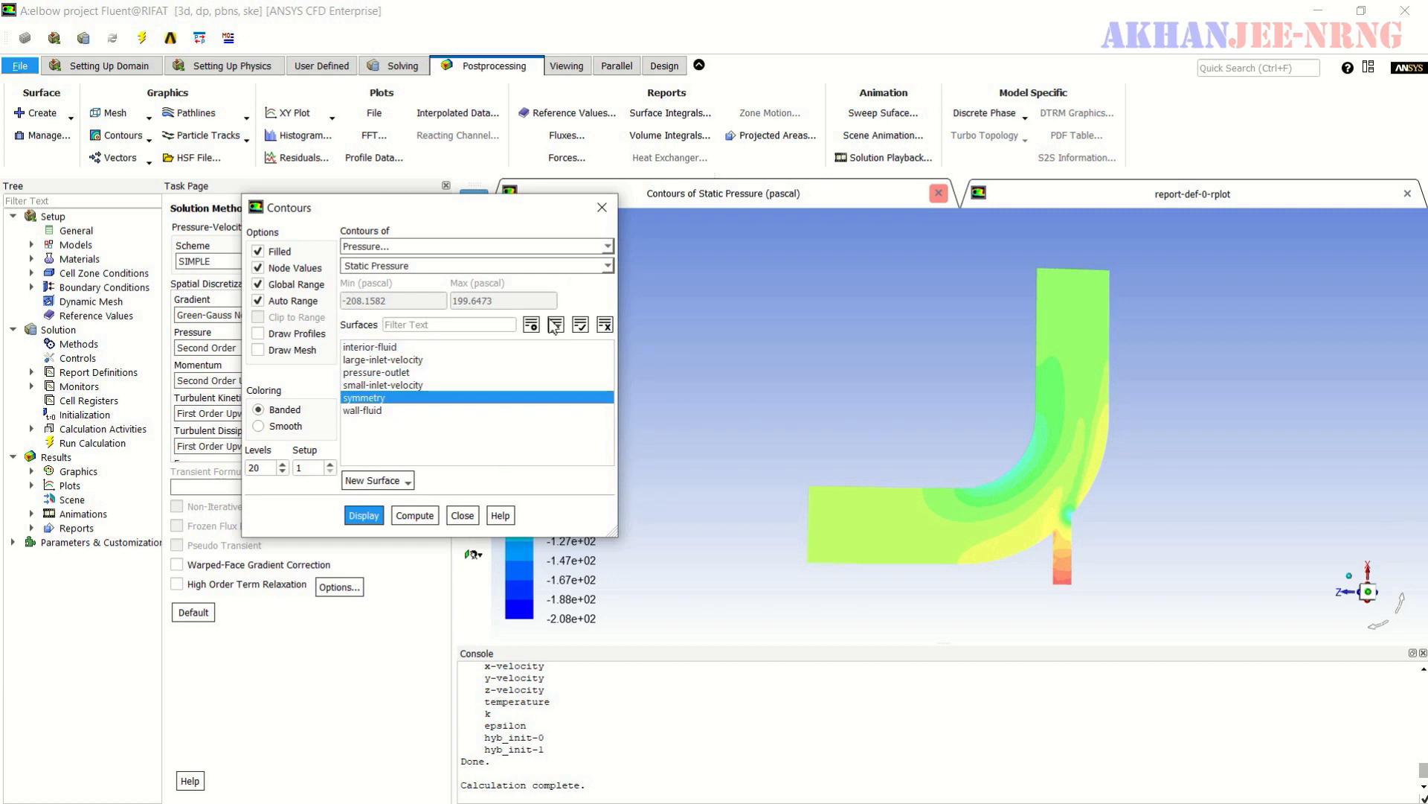
pyautogui.click(462, 515)
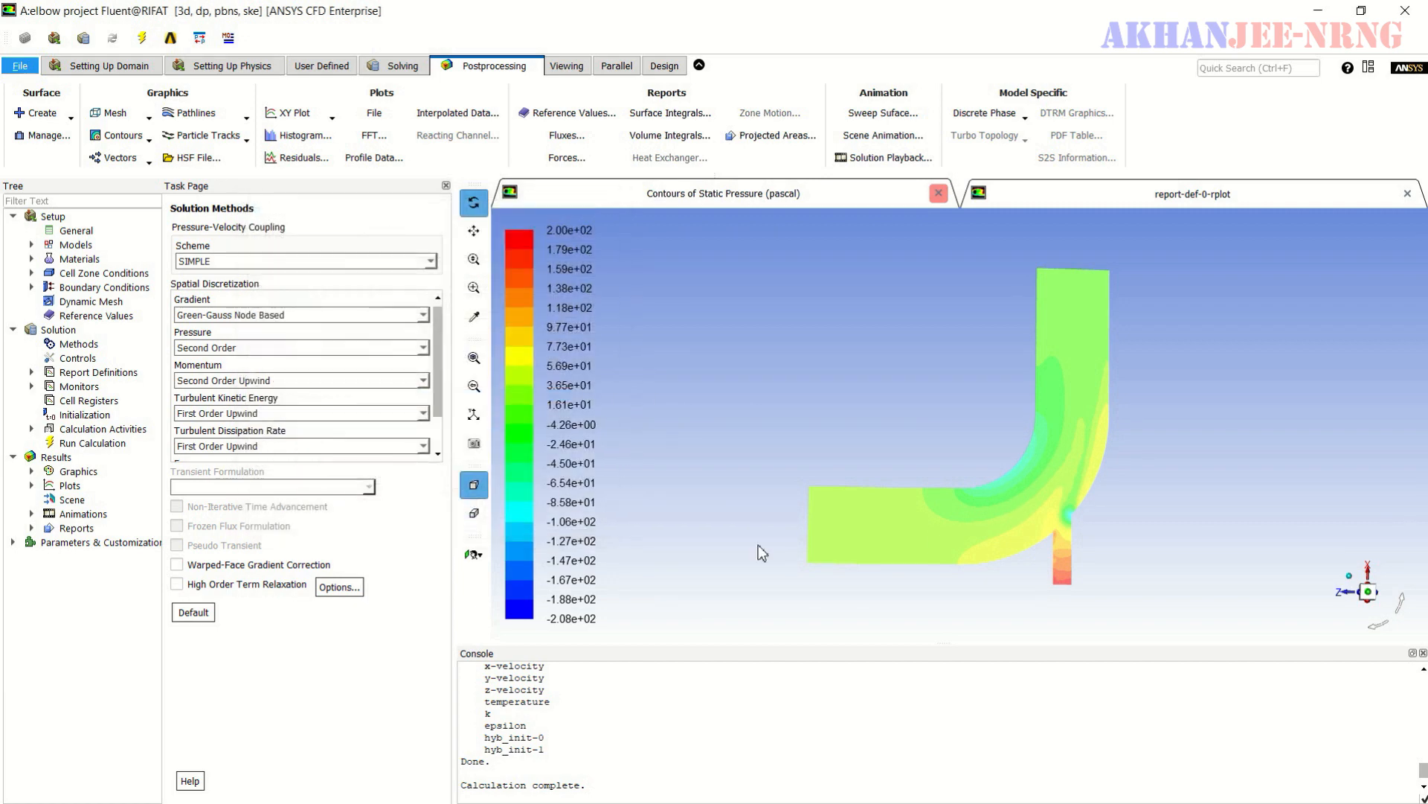
# - Set up pathlines released from the symmetry surface, colored by velocity magnitude, and start the pulse animation
pyautogui.click(245, 117)
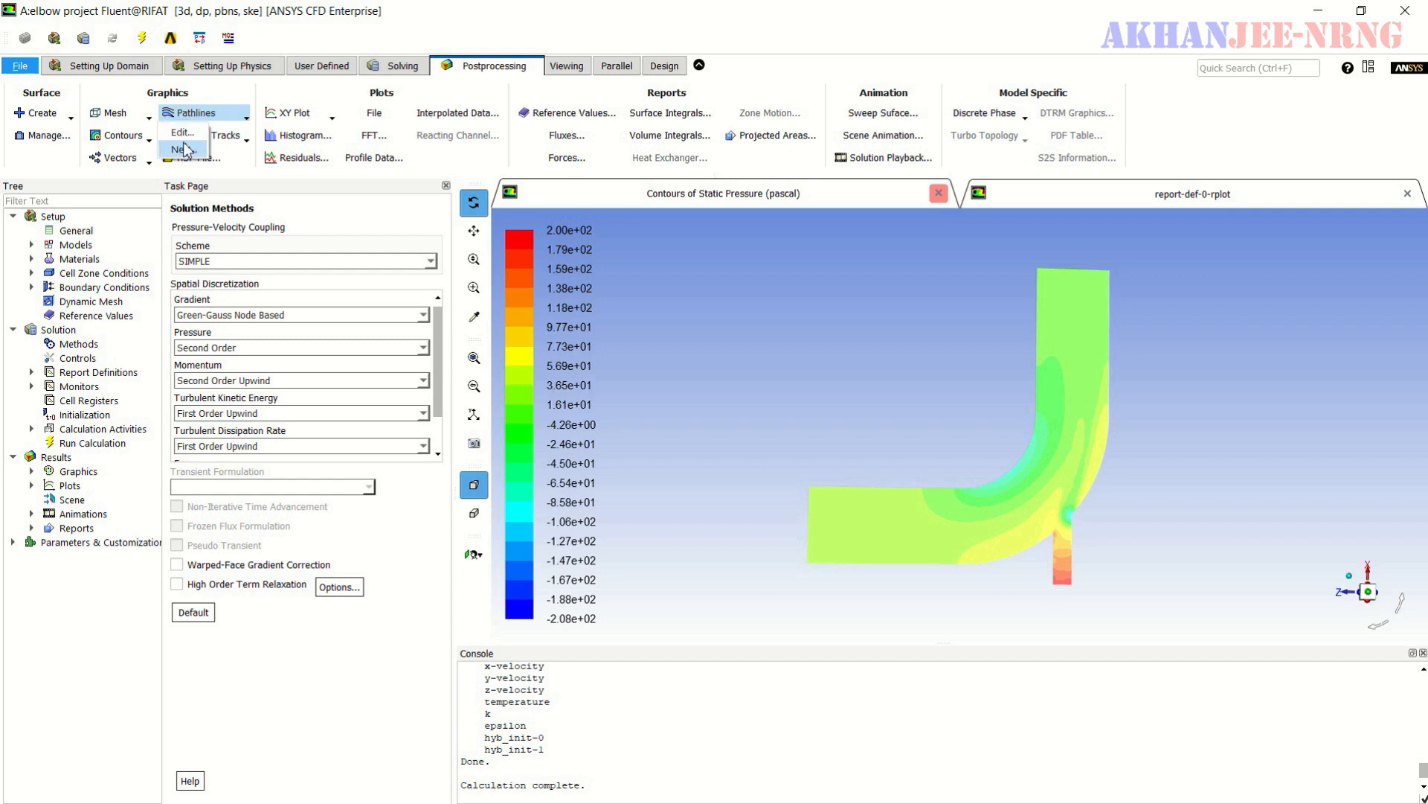
pyautogui.click(183, 132)
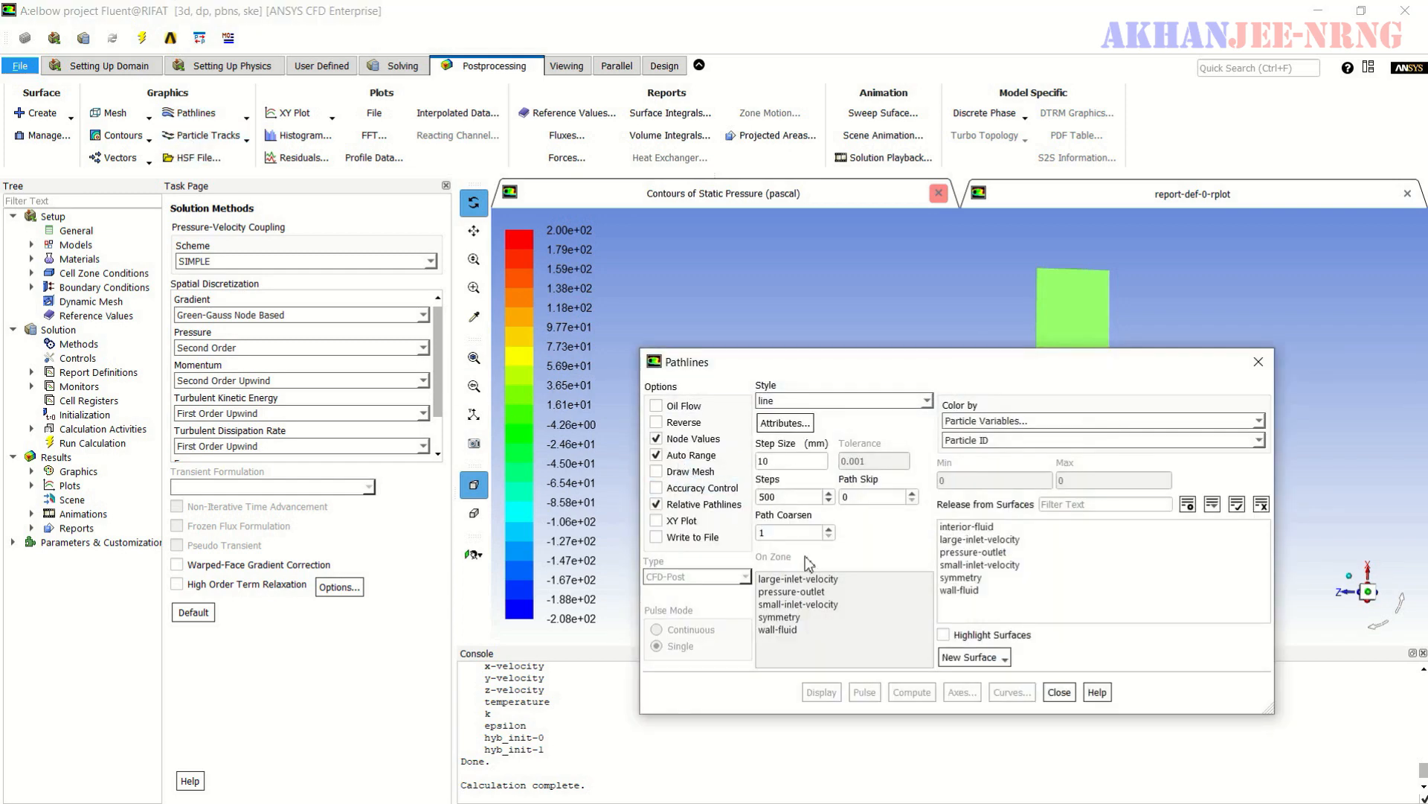
pyautogui.moveTo(992, 370); pyautogui.dragTo(220, 220)
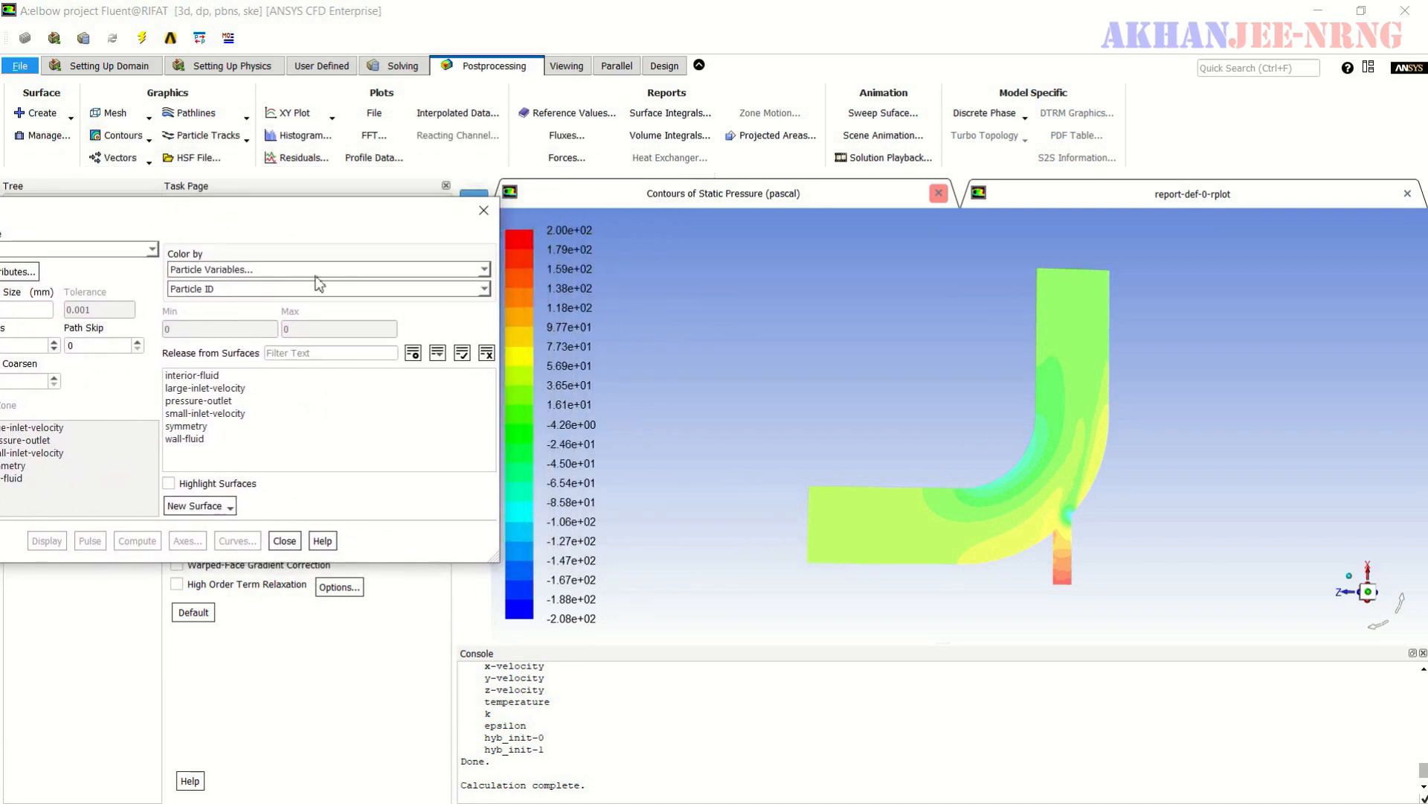
pyautogui.click(483, 271)
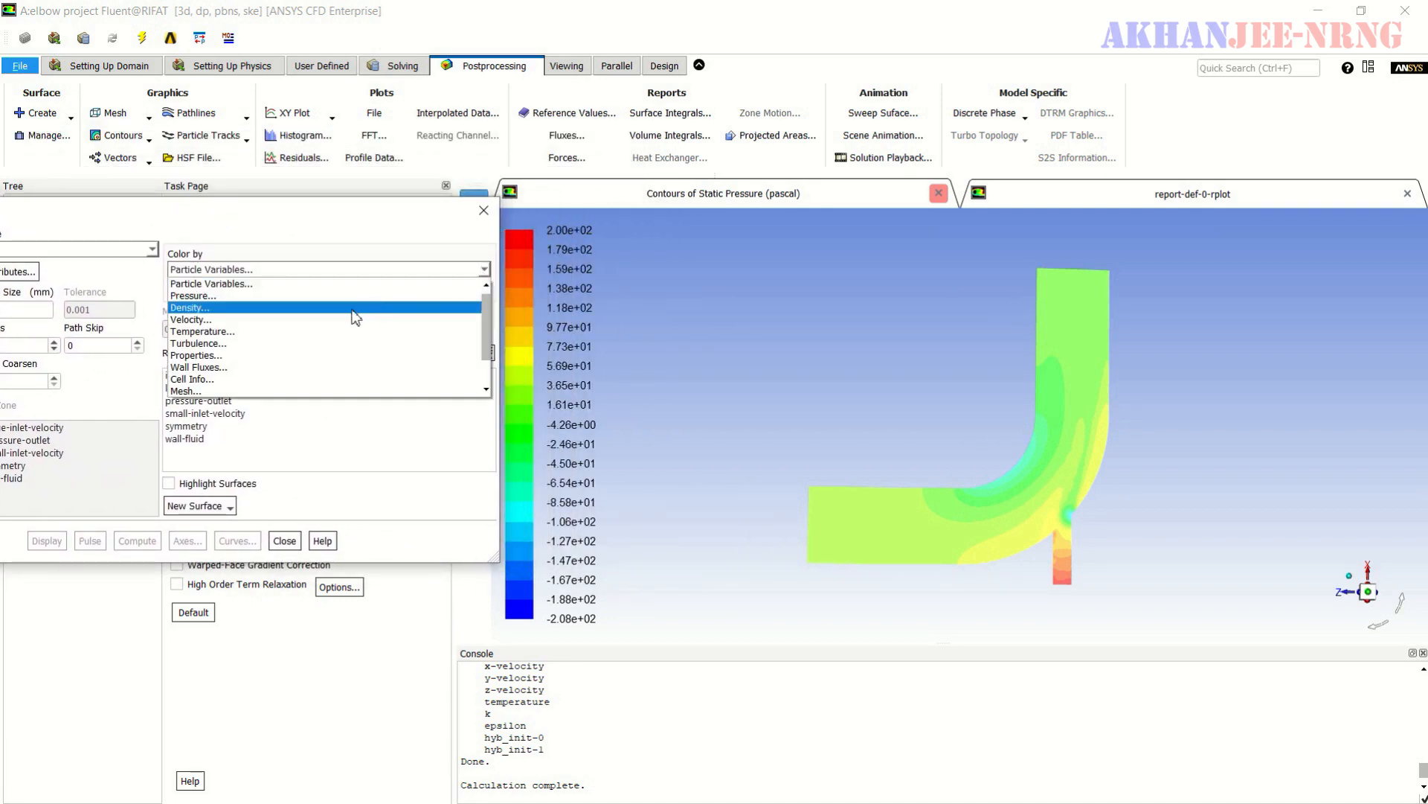
pyautogui.click(330, 328)
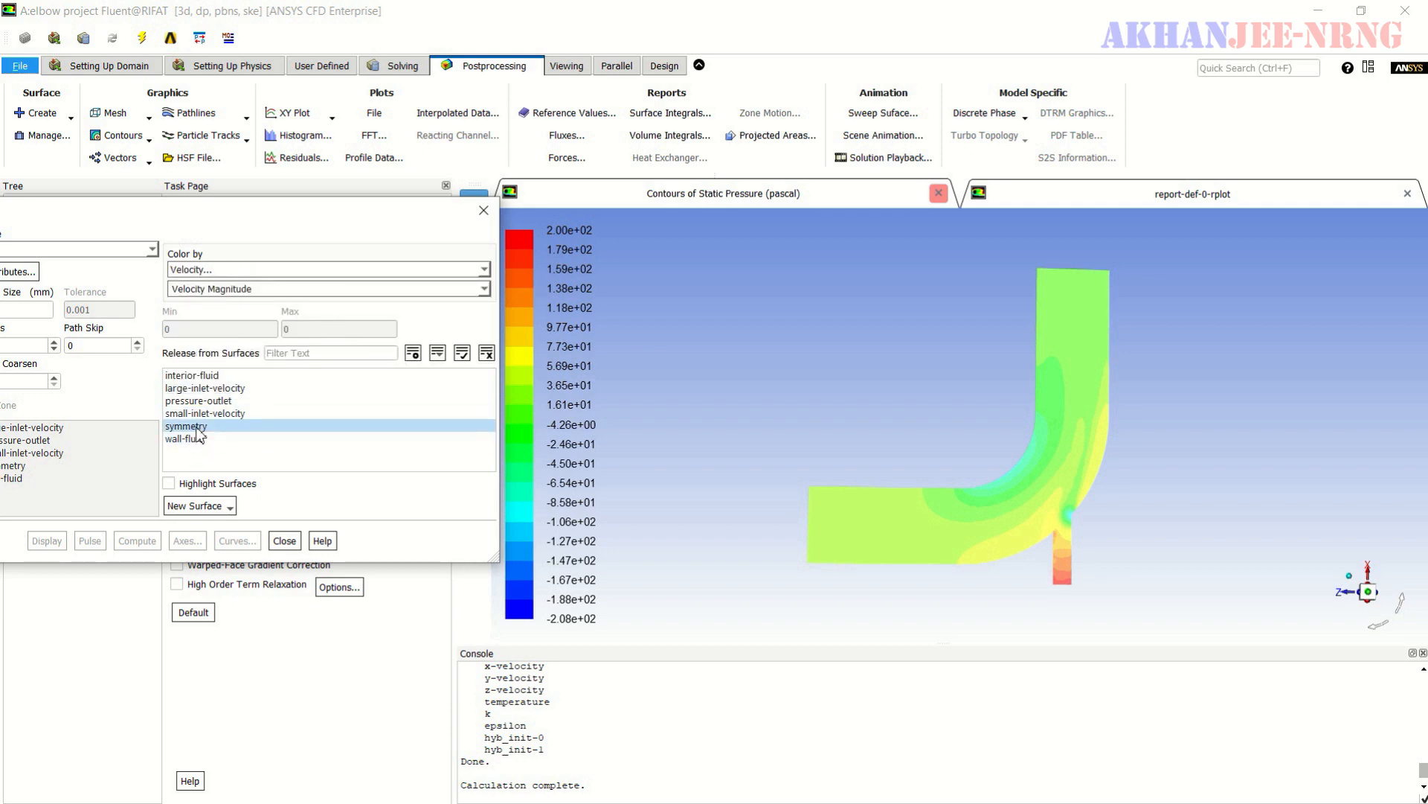
pyautogui.click(327, 425)
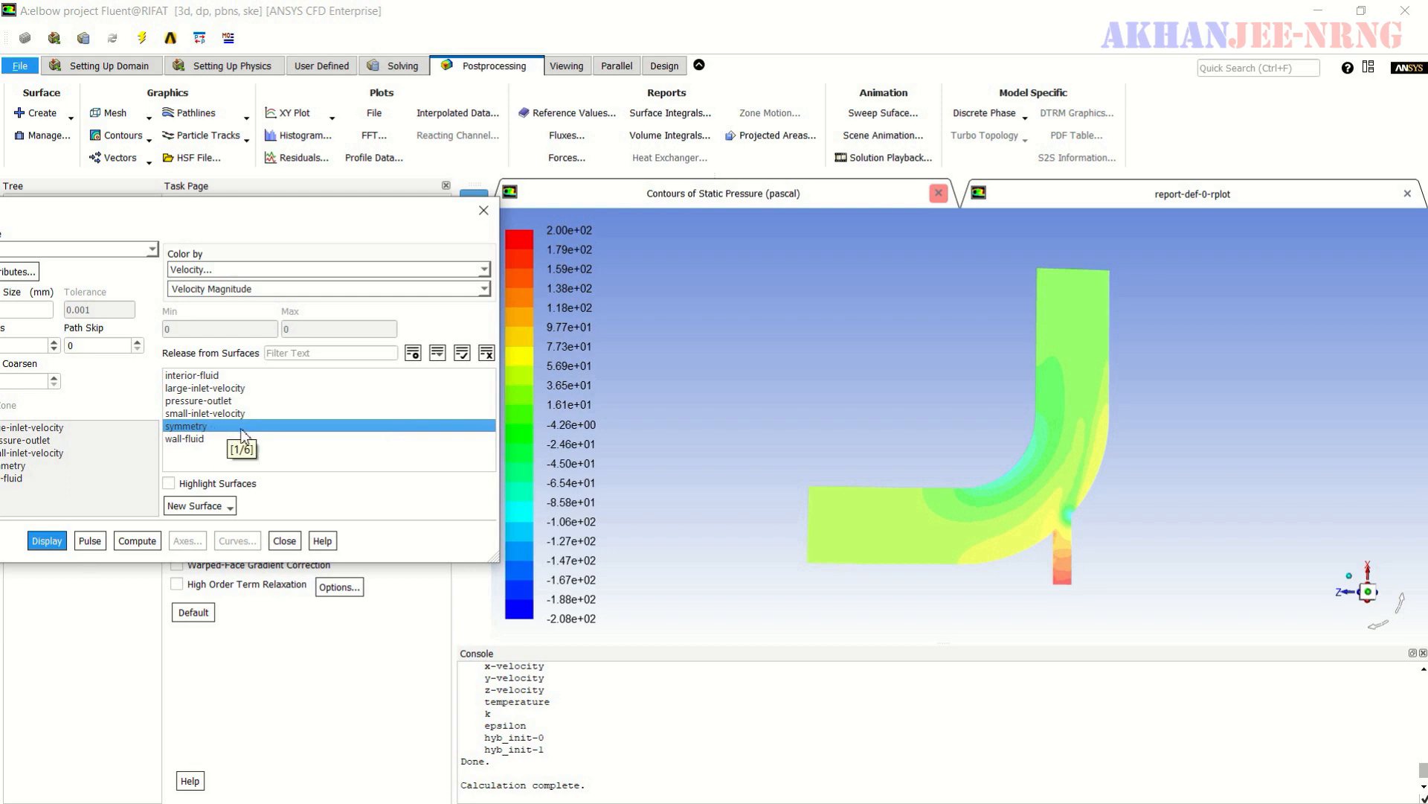
pyautogui.click(89, 542)
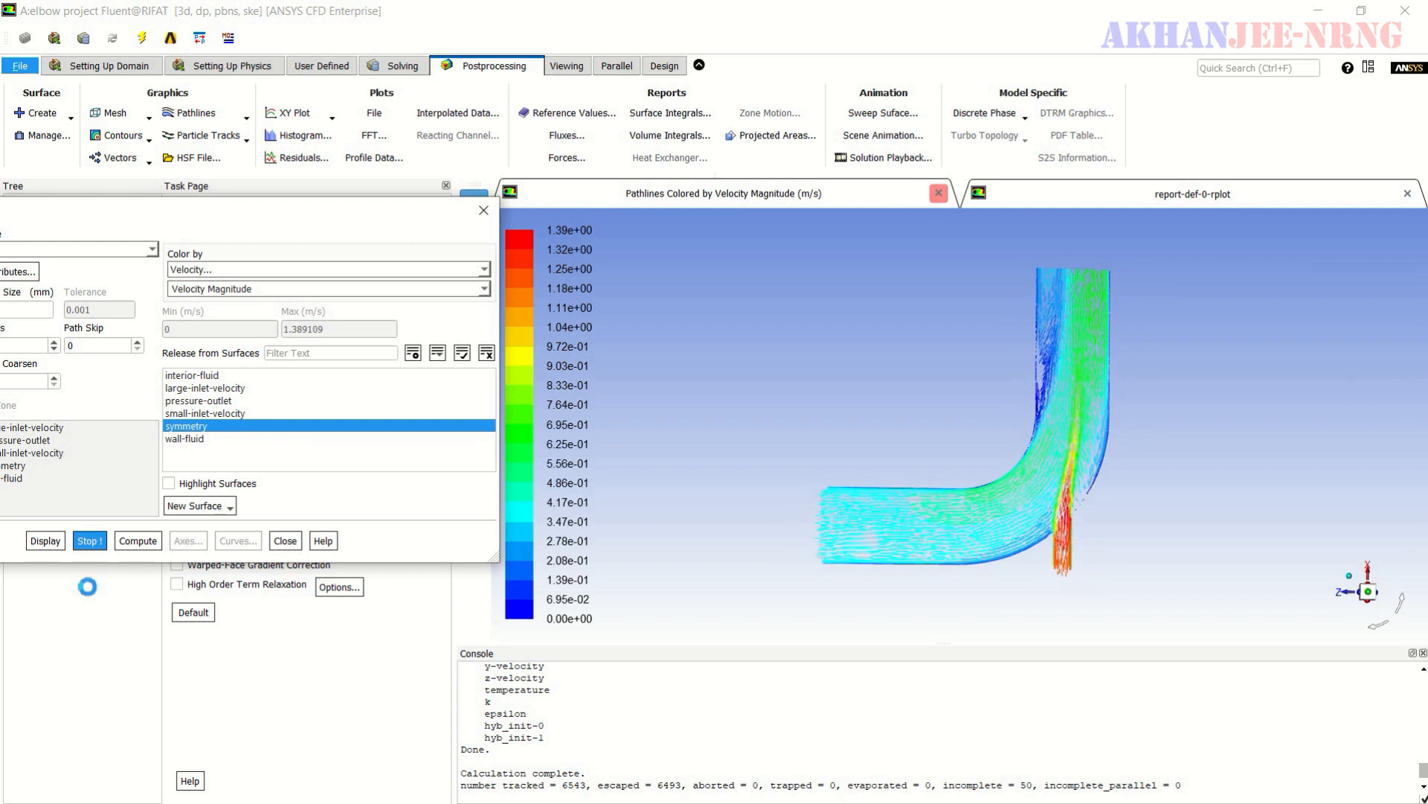
# - Watch the velocity pathline pulse animation, stop it, replay it once more and stop it again
pyautogui.scroll(-1, 1042, 346)
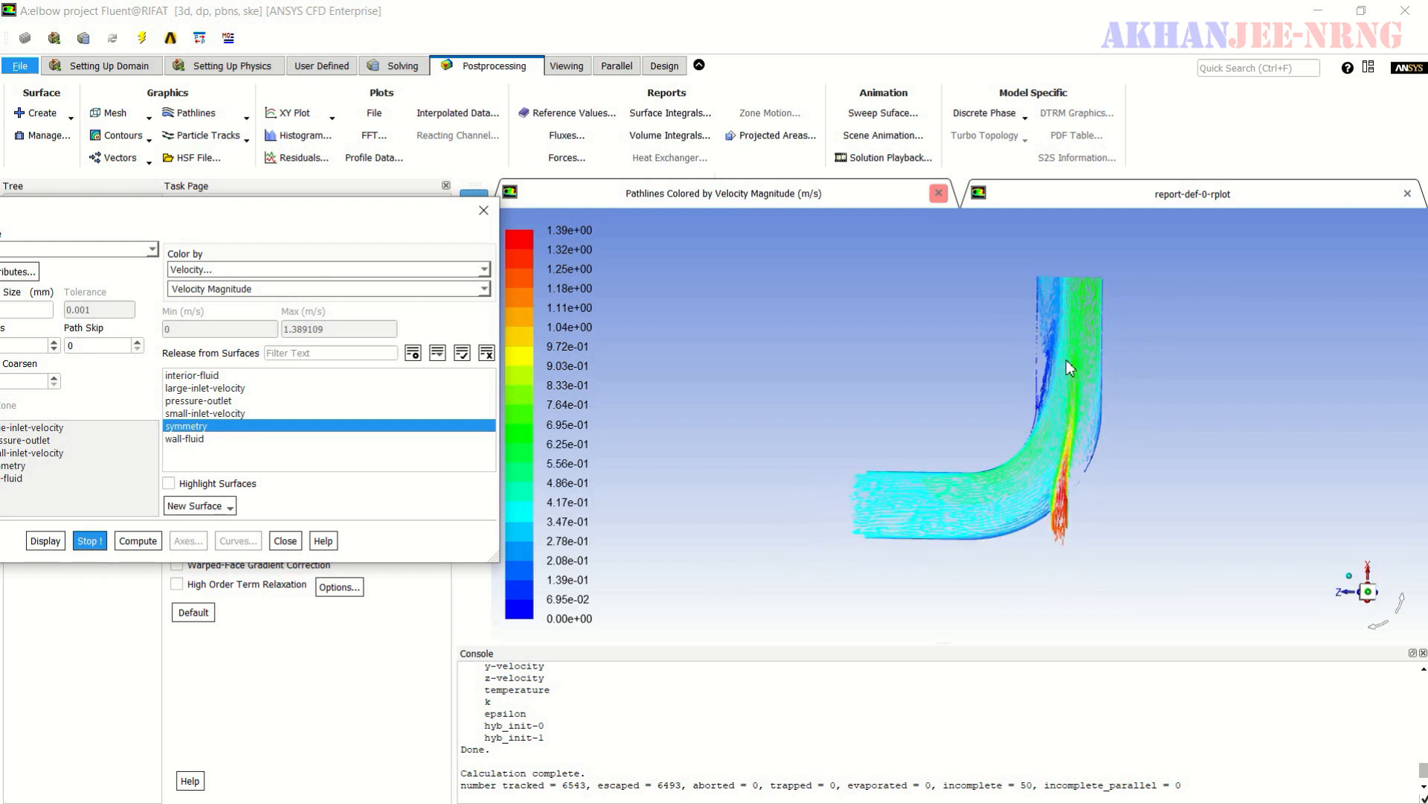
pyautogui.scroll(1, 1063, 361)
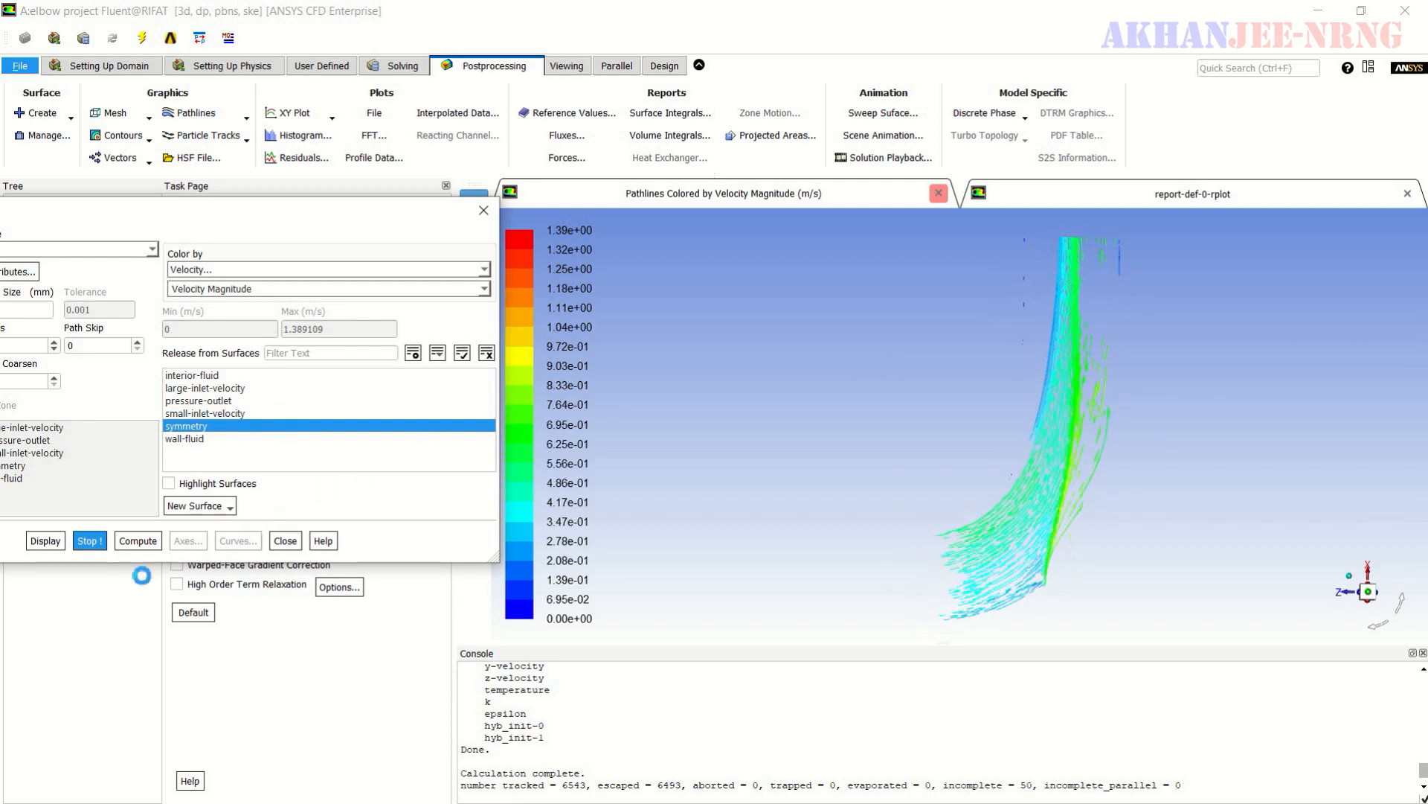
pyautogui.click(90, 541)
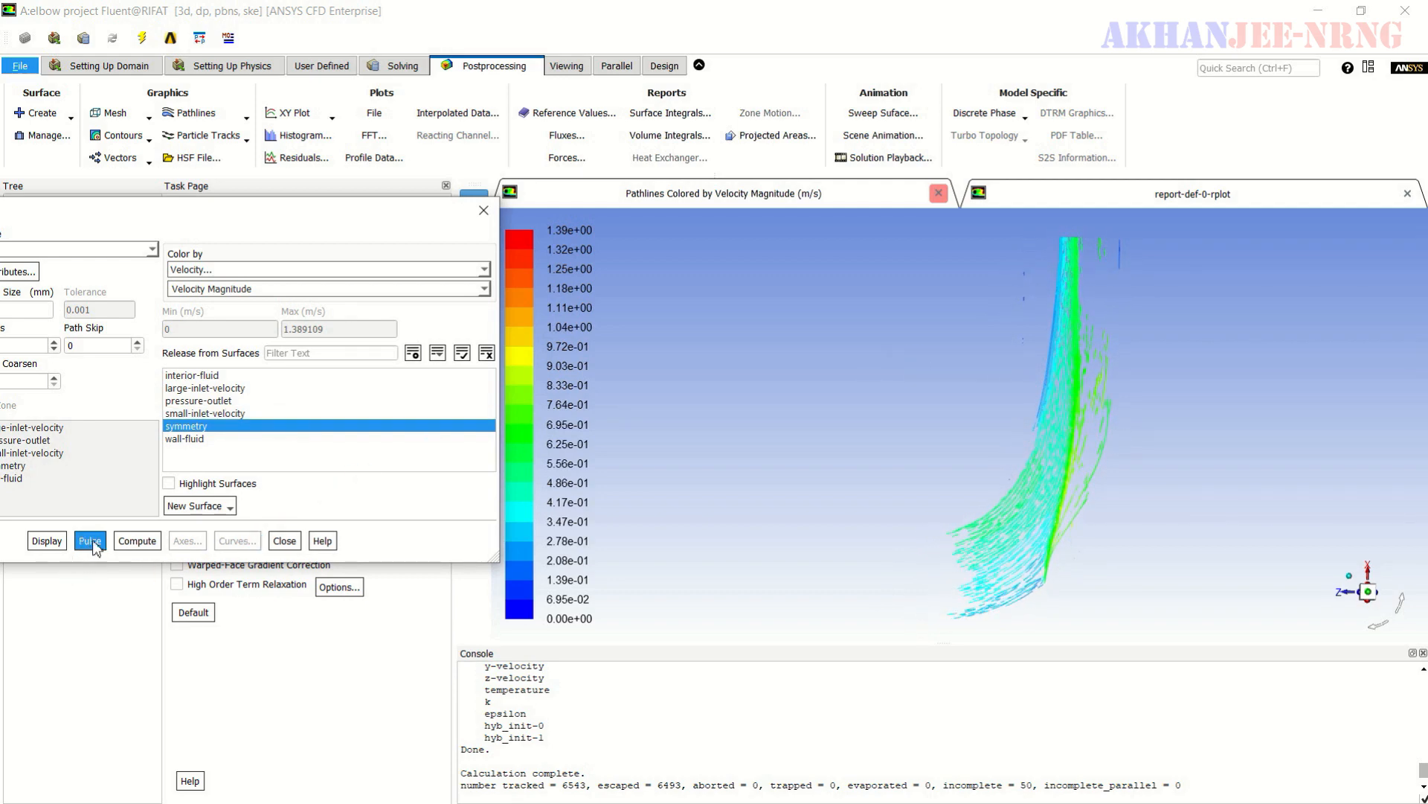
pyautogui.click(90, 541)
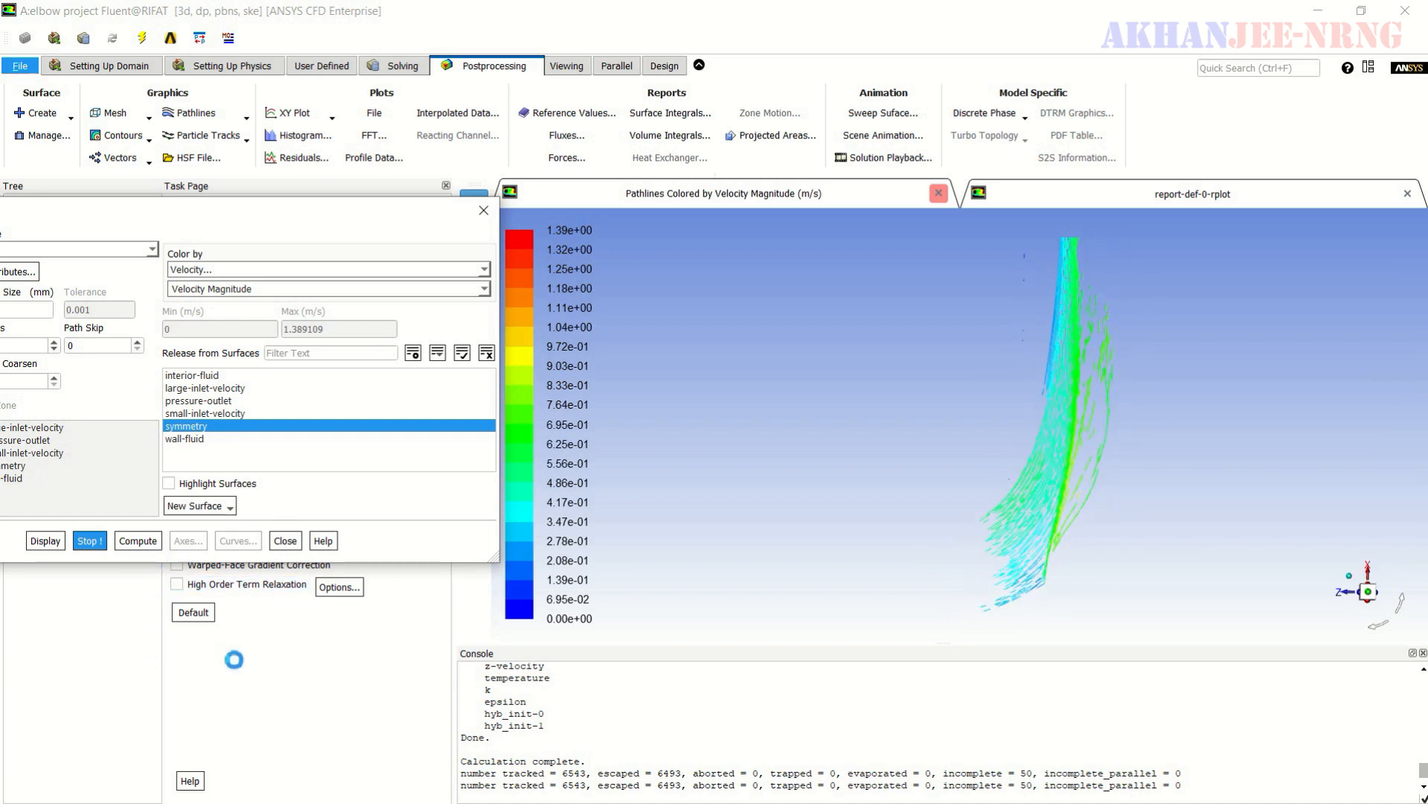
pyautogui.click(94, 541)
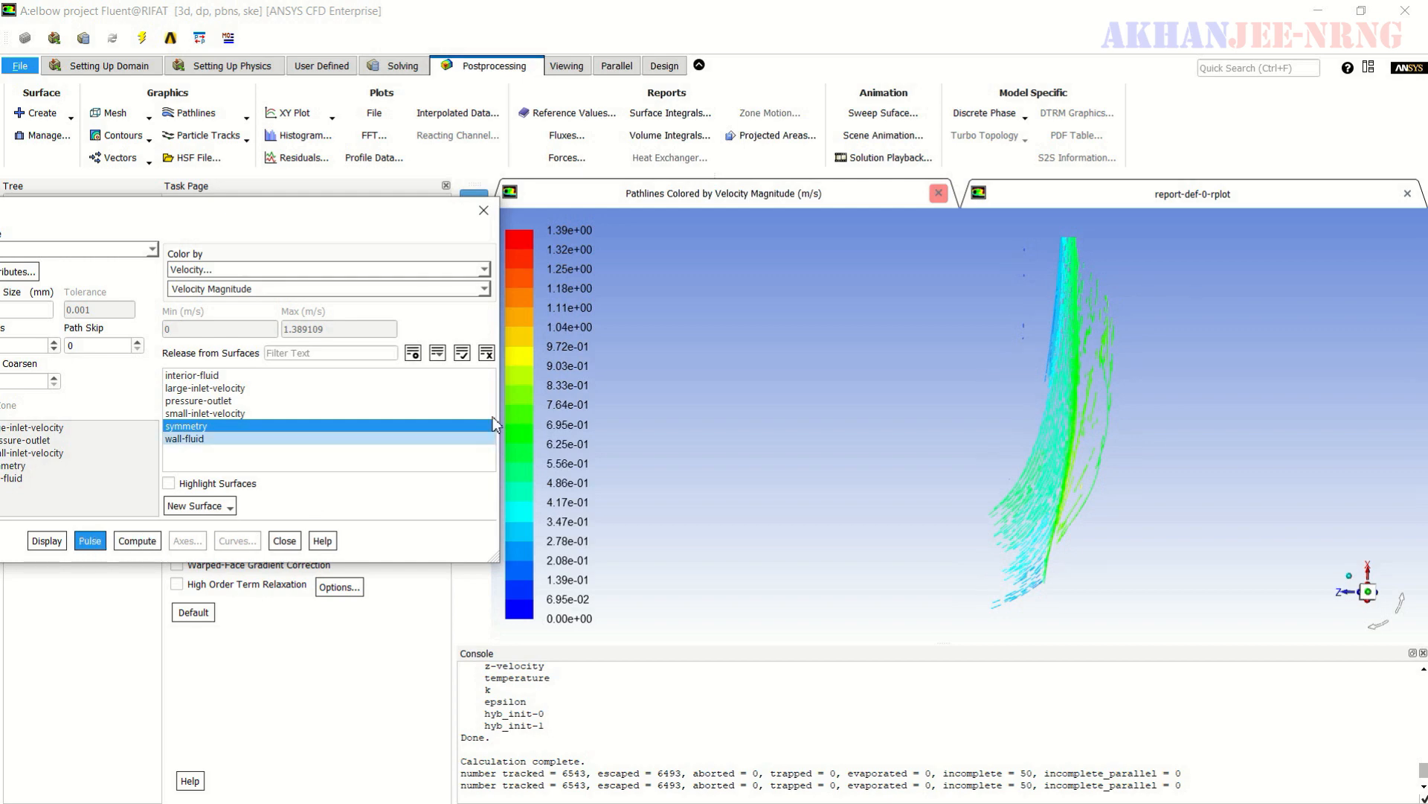
# - Color the symmetry pathlines by static temperature, run and stop their pulse animation, and close the pathline setup
pyautogui.click(486, 269)
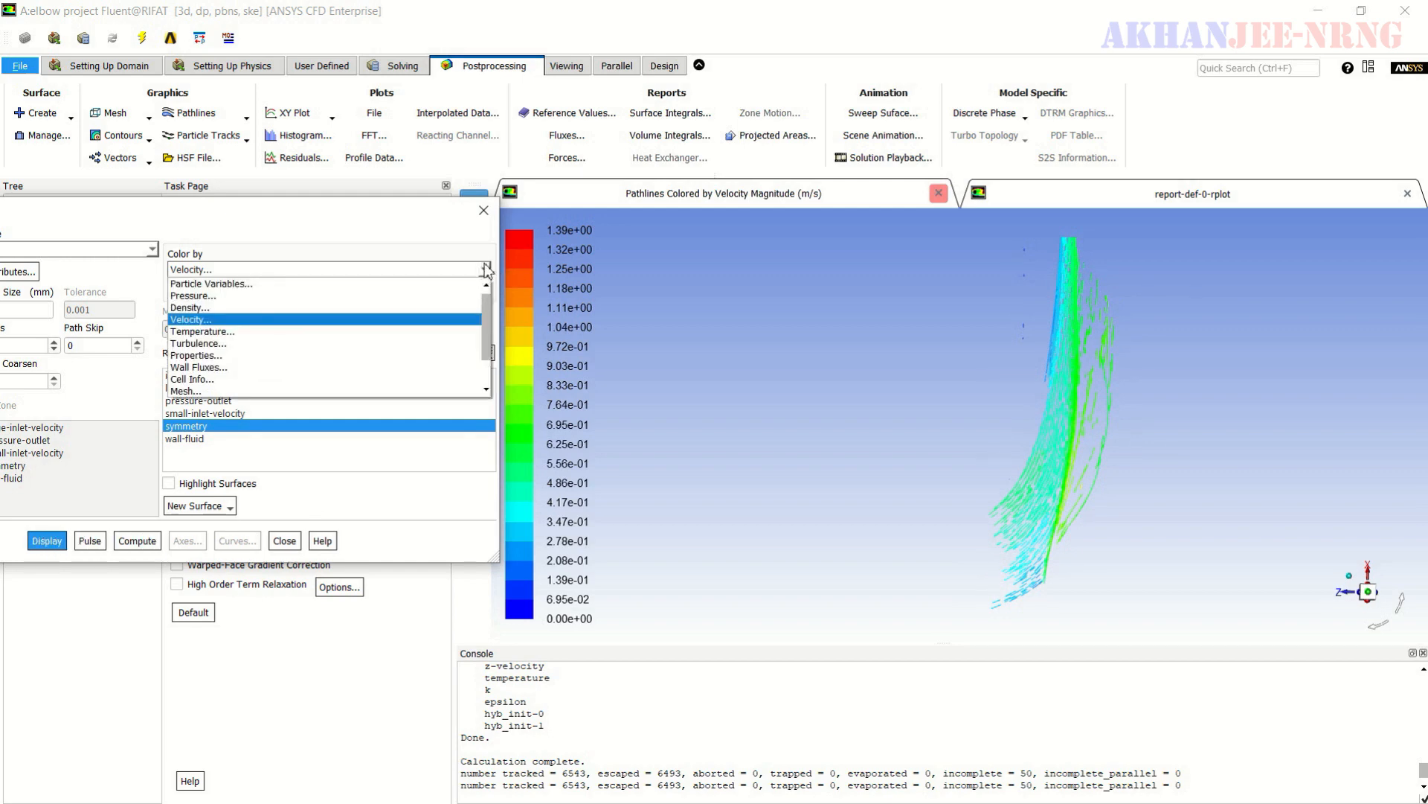
pyautogui.click(326, 334)
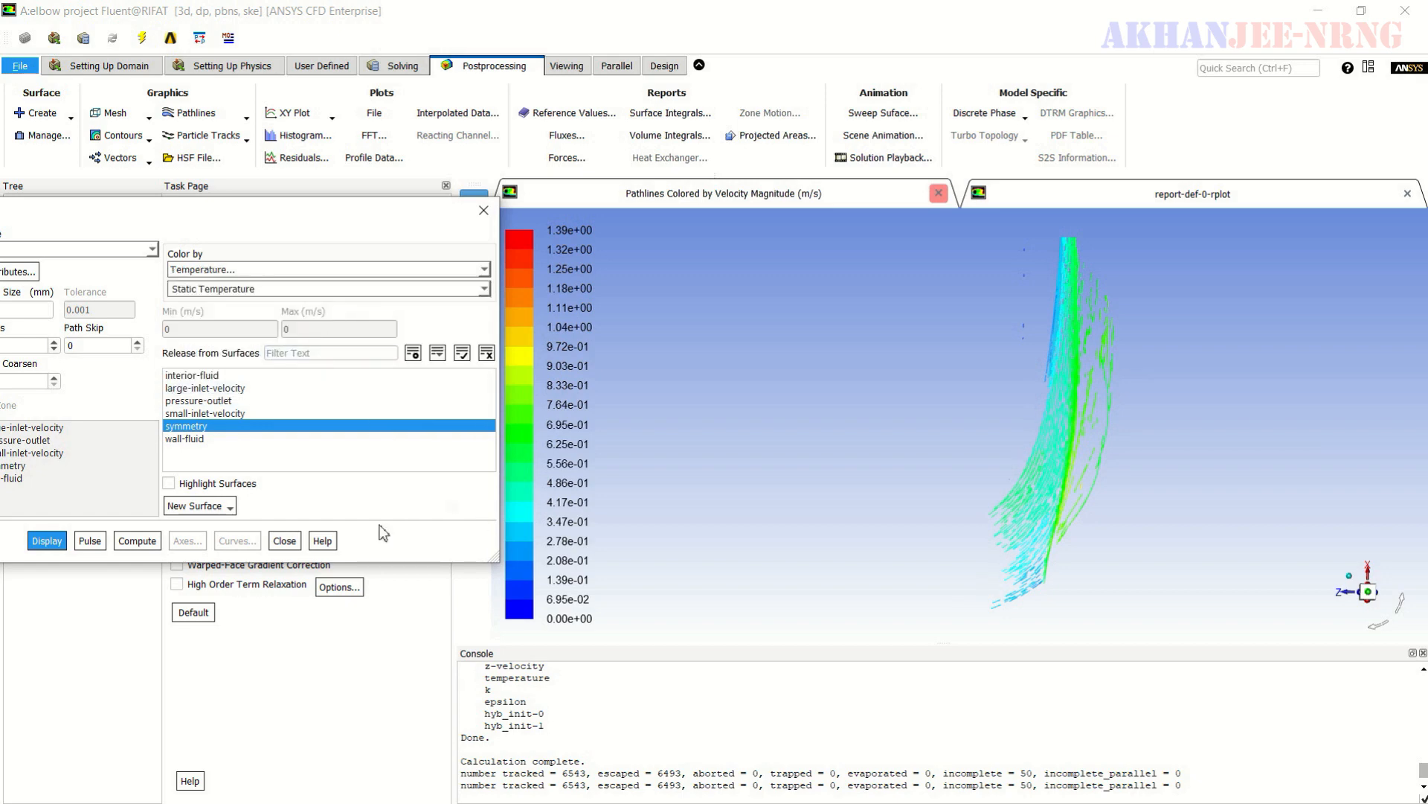
pyautogui.click(89, 541)
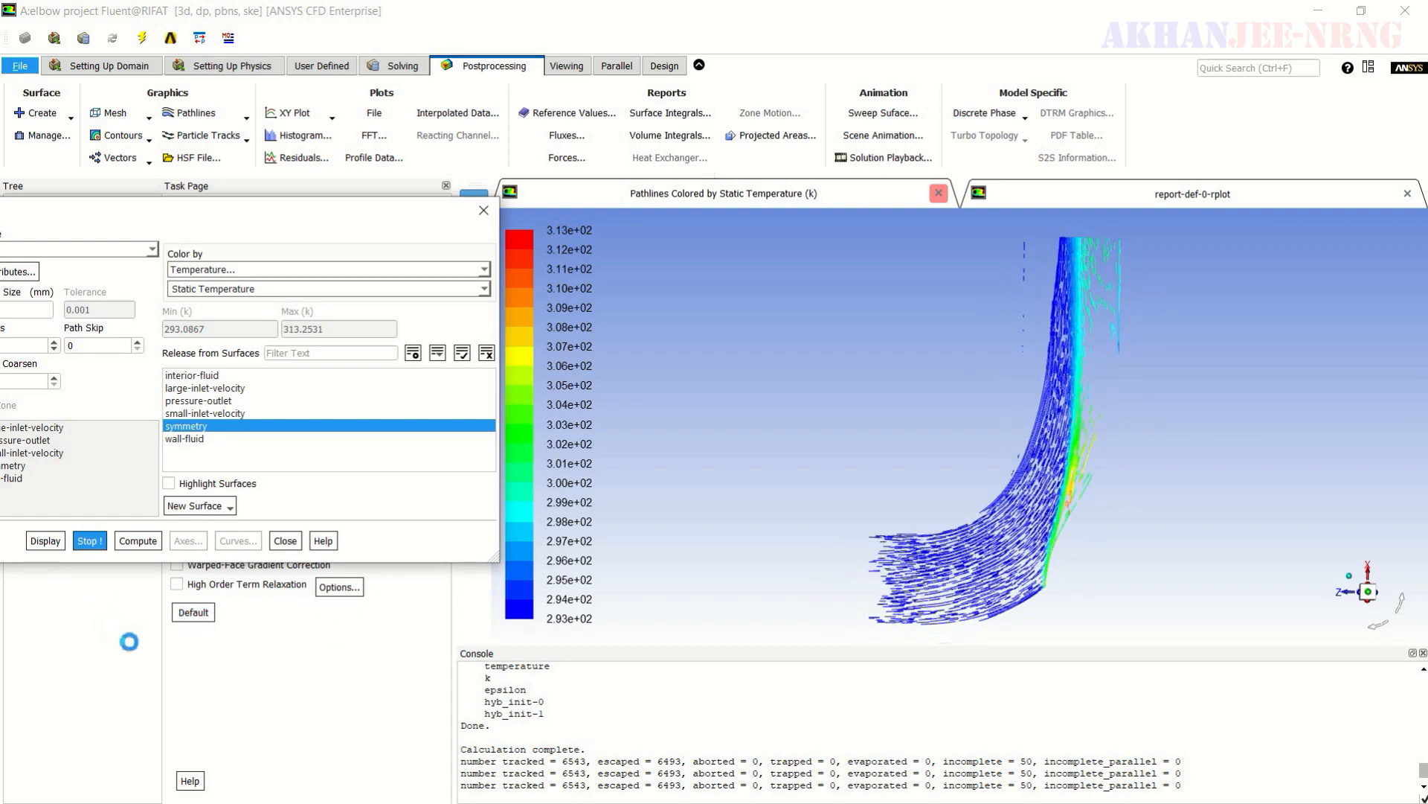
pyautogui.click(90, 541)
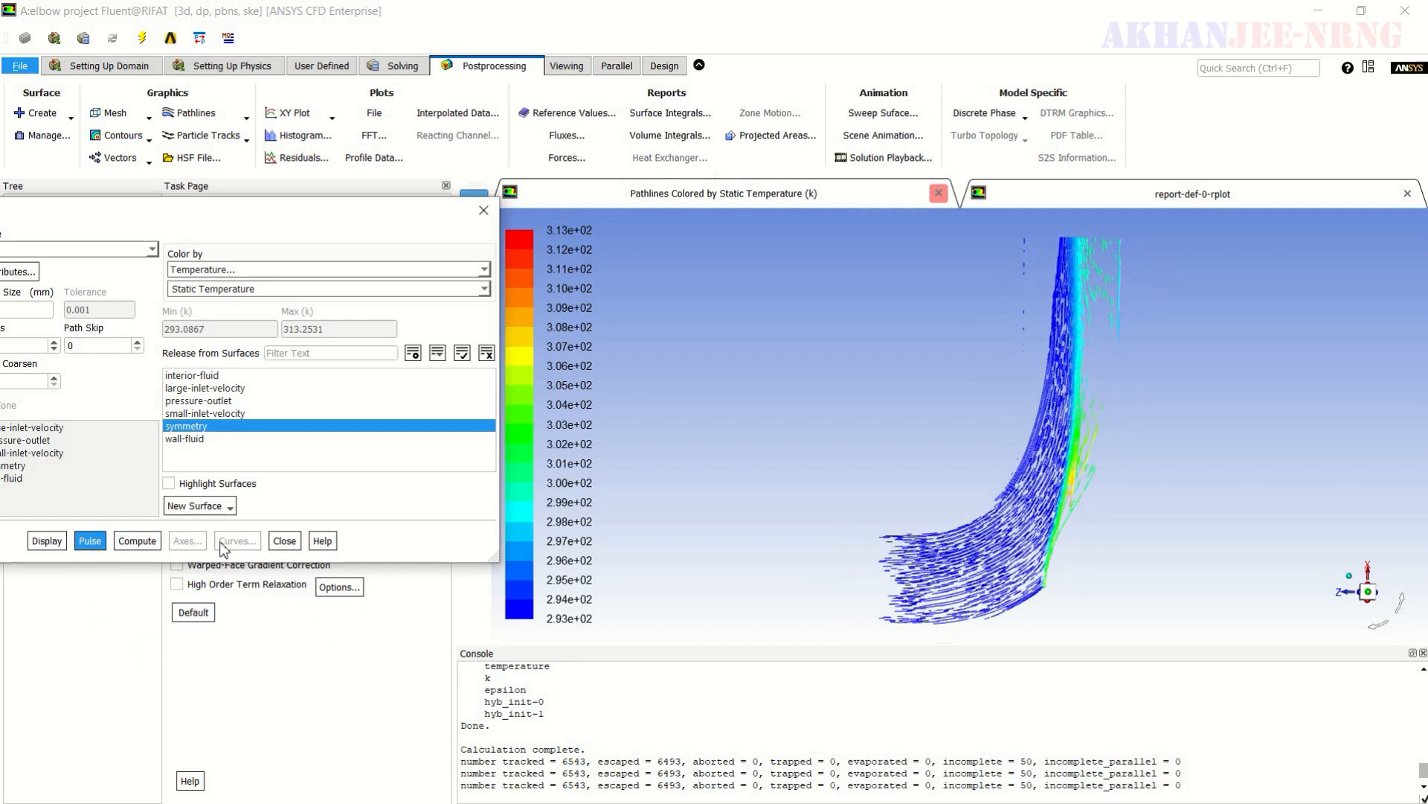
pyautogui.click(284, 540)
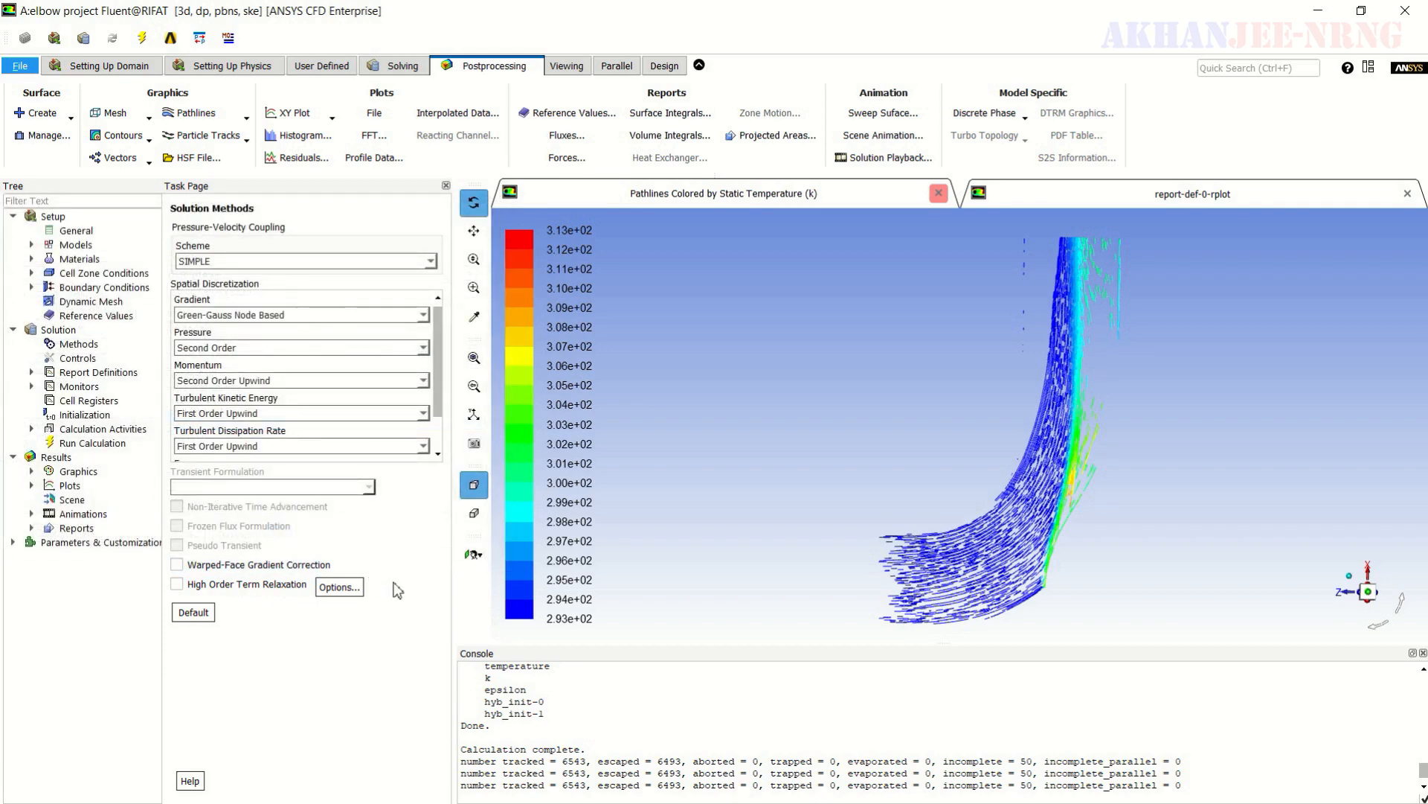